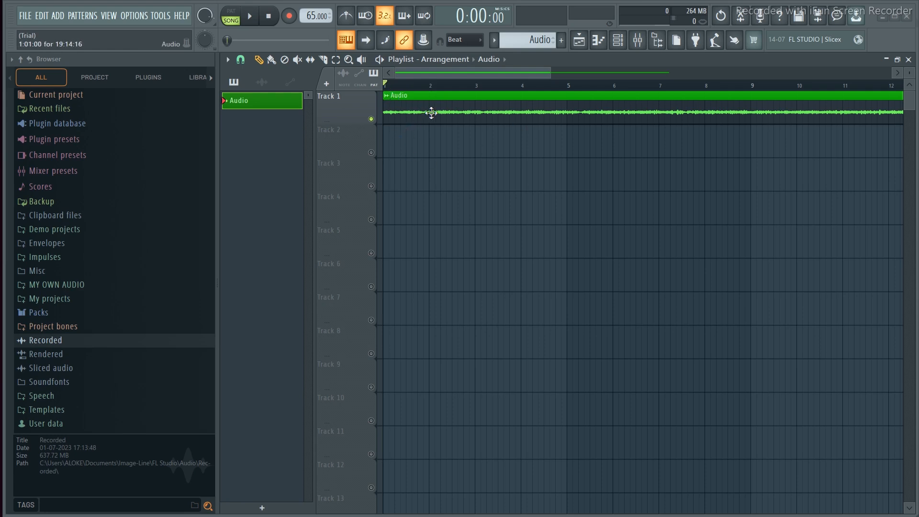
Step: Play the song to hear the Audio clip, look along its length and return the song position to the start
{"action": "left_click", "coordinate": [380, 59]}
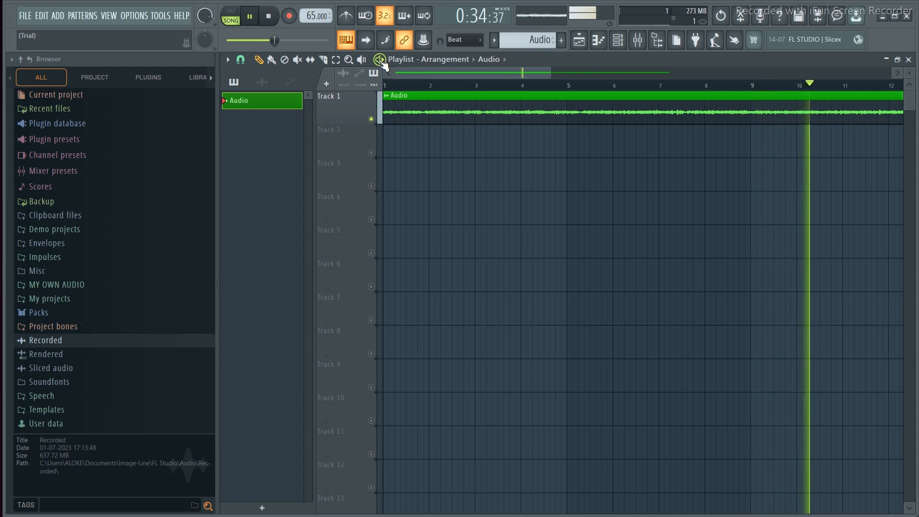
{"action": "left_click_drag", "start_coordinate": [424, 73], "coordinate": [521, 81]}
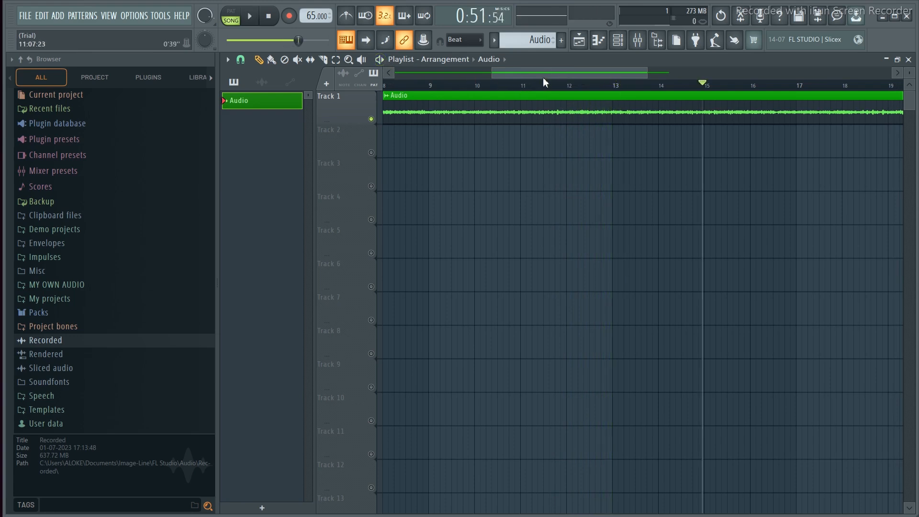
{"action": "left_click_drag", "start_coordinate": [547, 75], "coordinate": [436, 75]}
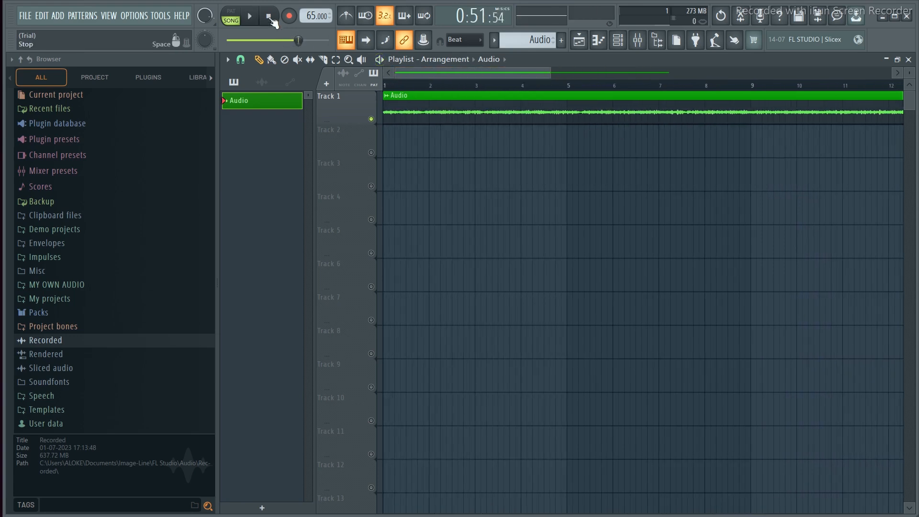
{"action": "left_click_drag", "start_coordinate": [297, 41], "coordinate": [227, 40]}
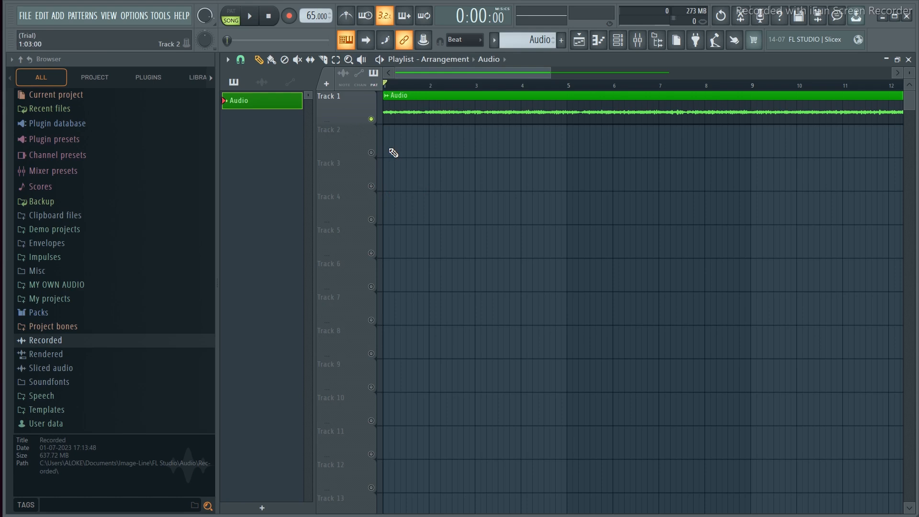
Step: Open the Tempo tapper to examine it and close it without setting a tempo
{"action": "left_click", "coordinate": [716, 42]}
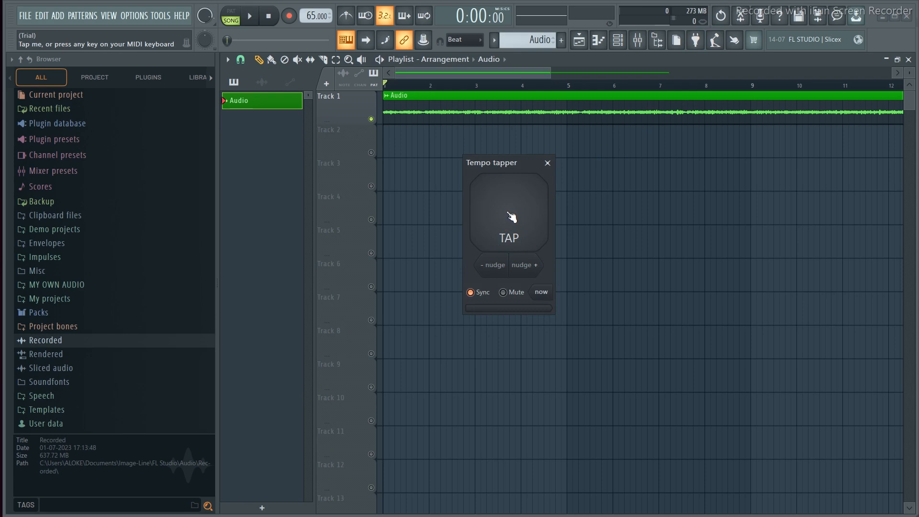
{"action": "left_click", "coordinate": [548, 163]}
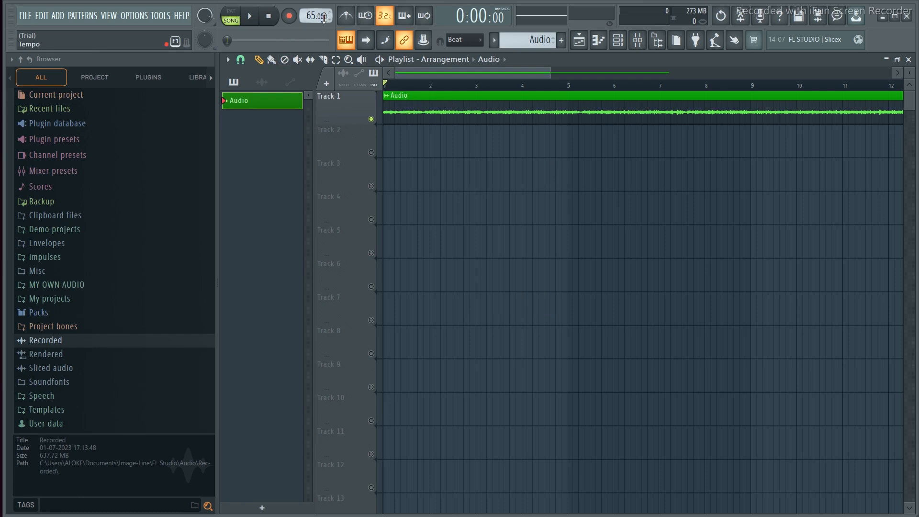
{"action": "scroll", "coordinate": [313, 16], "scroll_direction": "up", "scroll_amount": 4}
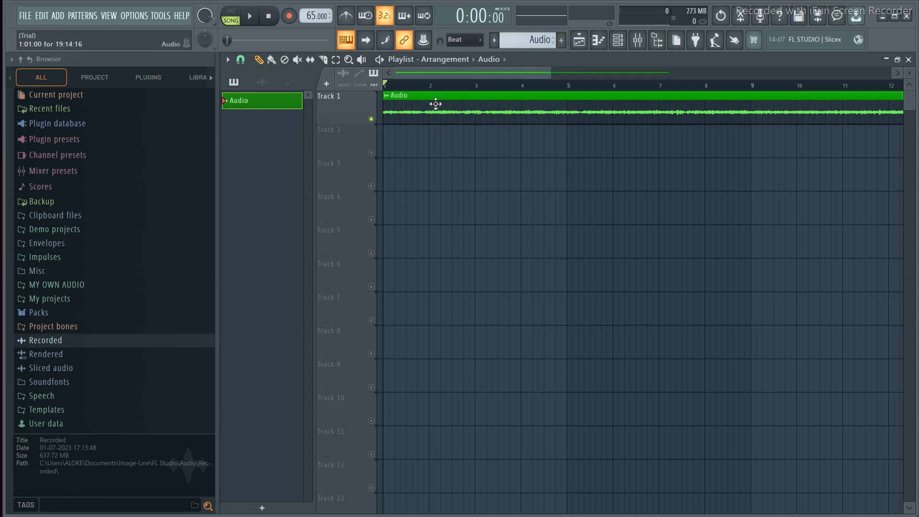
Step: Create a new pattern named Rhythm and give it an olive-yellow colour
{"action": "left_click", "coordinate": [562, 42]}
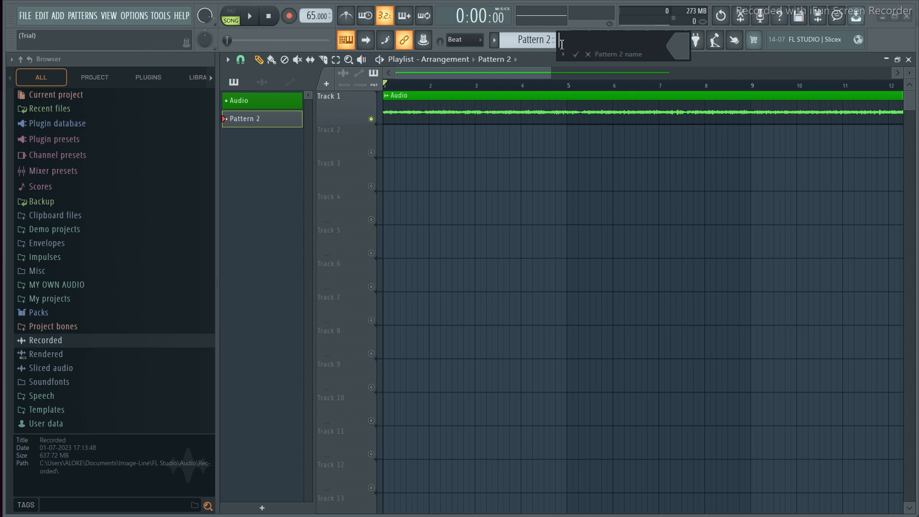
{"action": "type", "text": "Rhythm"}
{"action": "left_click", "coordinate": [679, 46]}
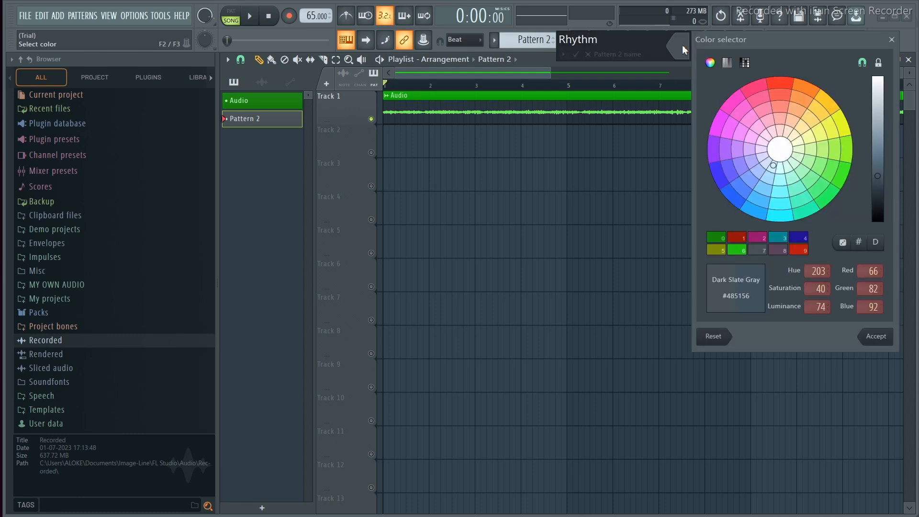
{"action": "left_click", "coordinate": [849, 125]}
{"action": "left_click", "coordinate": [877, 336]}
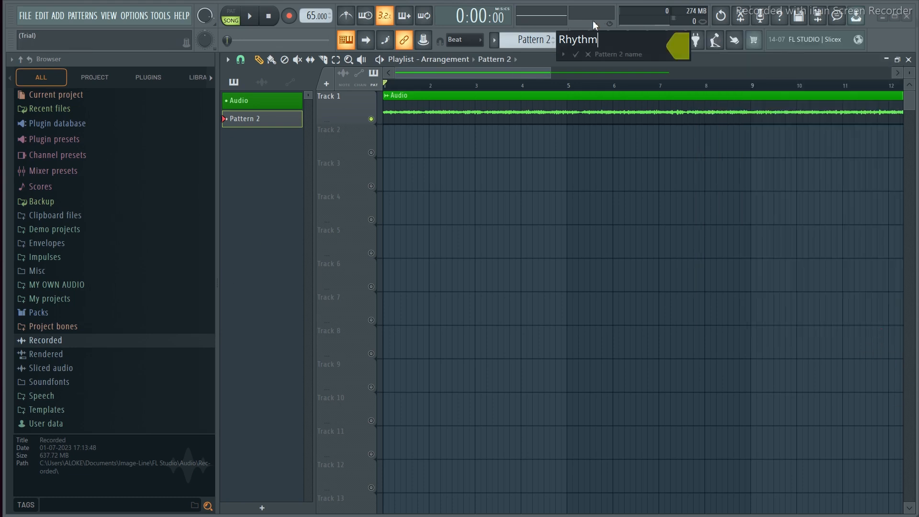
{"action": "left_click", "coordinate": [577, 54]}
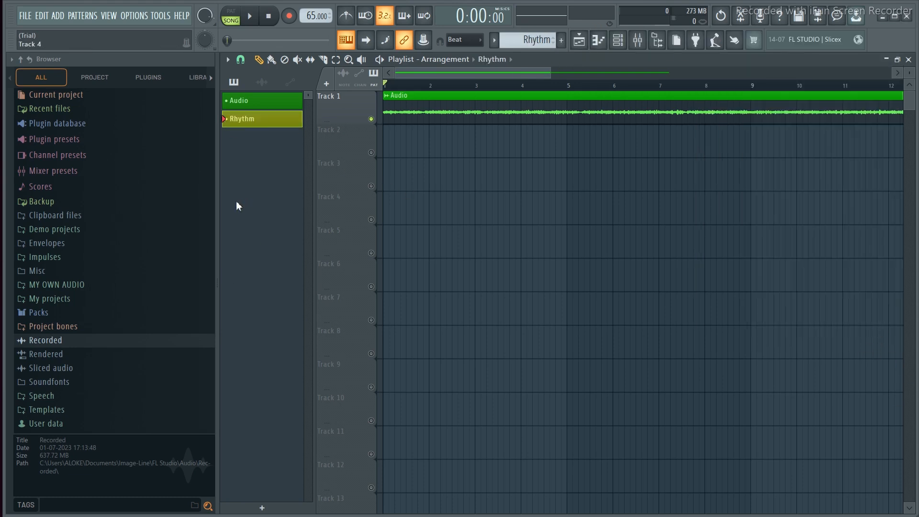
Step: In the Channel rack, program the 808 Kick on steps 1, 4, 5, 7, 9, 12, 13 and 15
{"action": "left_click", "coordinate": [618, 40]}
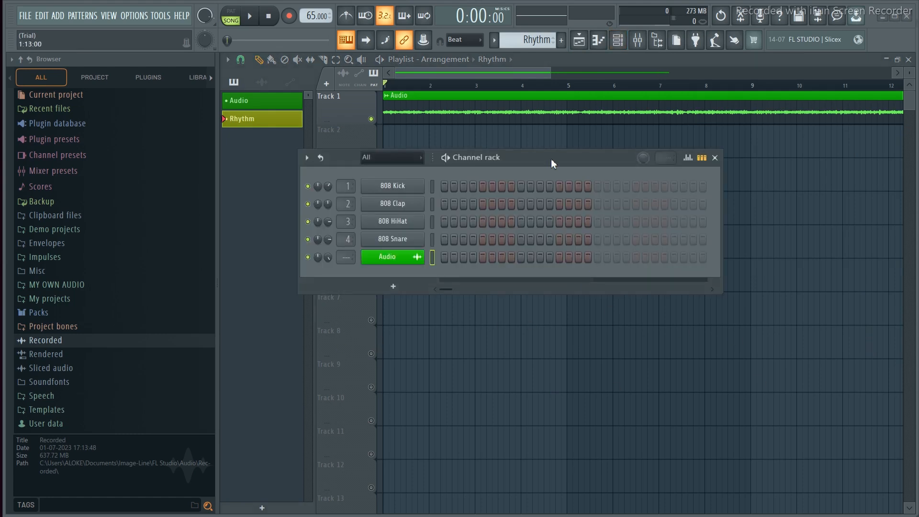
{"action": "left_click_drag", "start_coordinate": [550, 159], "coordinate": [633, 246]}
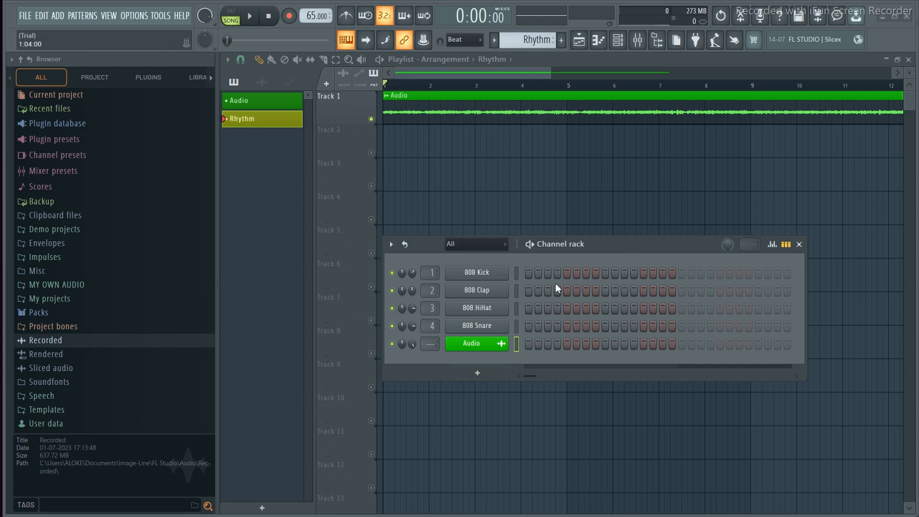
{"action": "left_click", "coordinate": [528, 274]}
{"action": "left_click", "coordinate": [567, 273]}
{"action": "left_click_drag", "start_coordinate": [614, 244], "coordinate": [596, 216]}
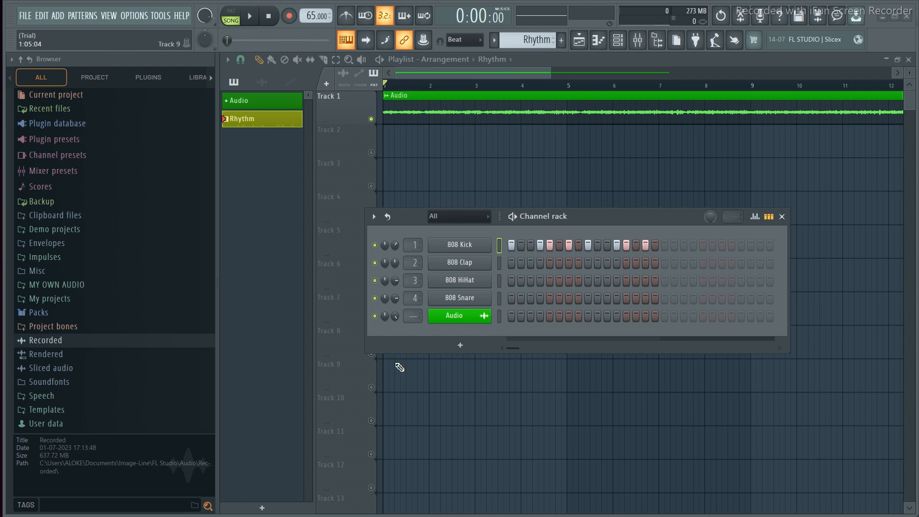
Step: Fill the 808 Clap channel every 4 steps, clear its first step, lower its volume and audition the pattern
{"action": "right_click", "coordinate": [466, 267]}
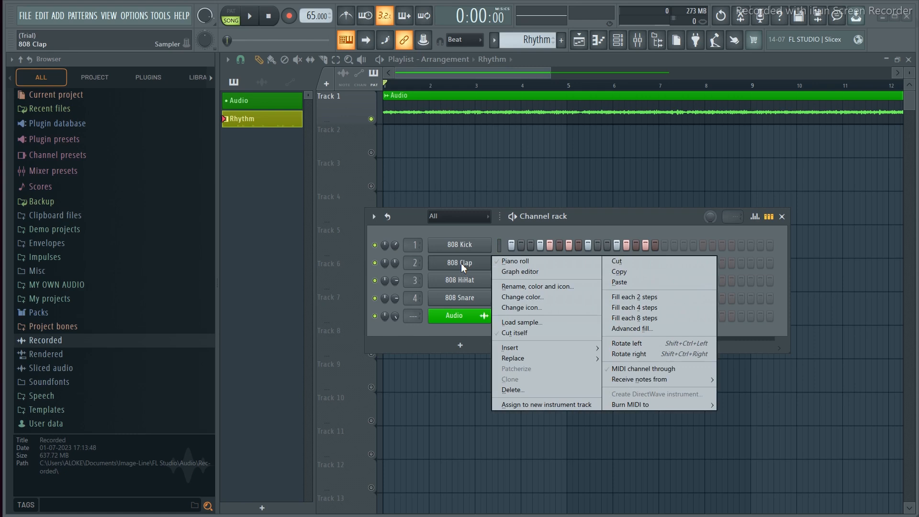
{"action": "left_click", "coordinate": [654, 307]}
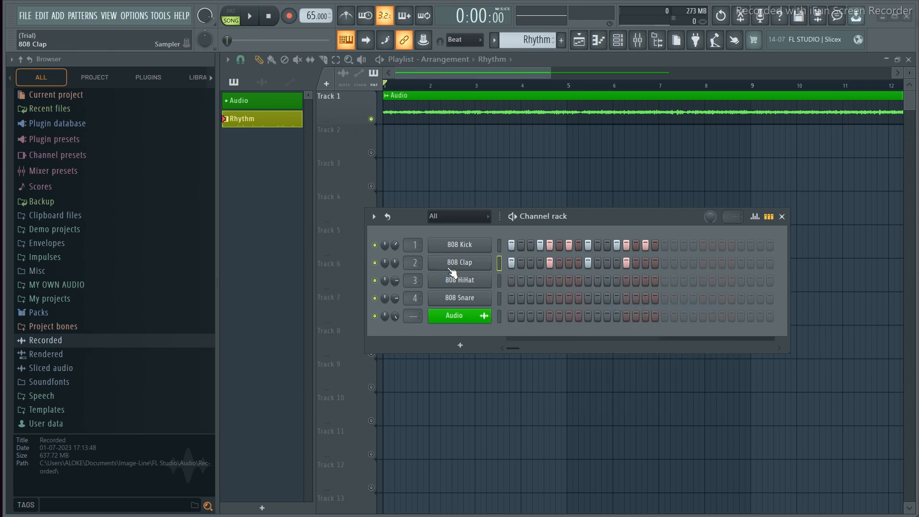
{"action": "left_click_drag", "start_coordinate": [395, 263], "coordinate": [395, 275]}
{"action": "left_click", "coordinate": [512, 216]}
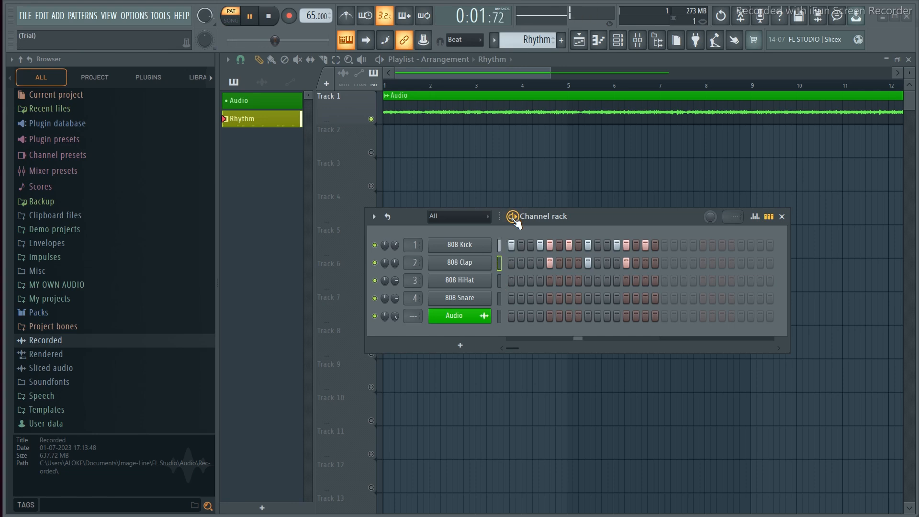
{"action": "left_click", "coordinate": [512, 216]}
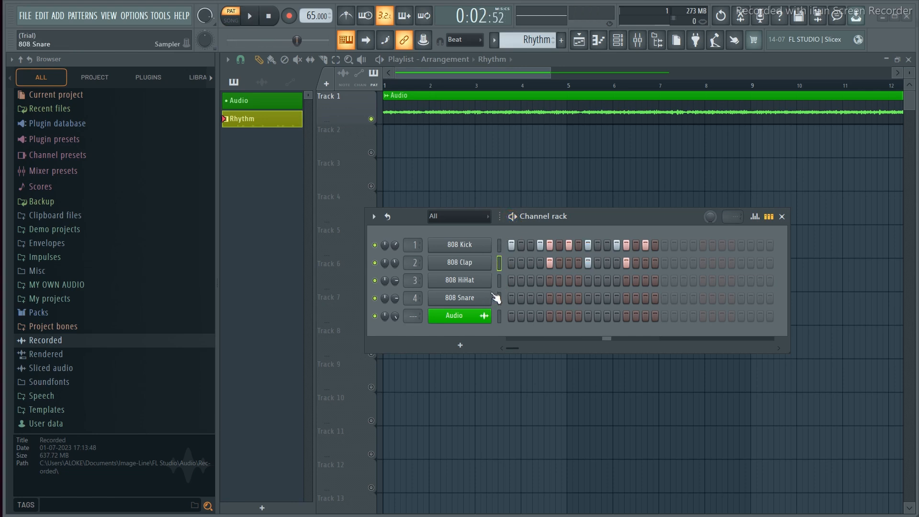
Step: Fill the 808 HiHat channel every 2 steps and briefly audition the pattern
{"action": "right_click", "coordinate": [463, 283]}
{"action": "left_click", "coordinate": [637, 313]}
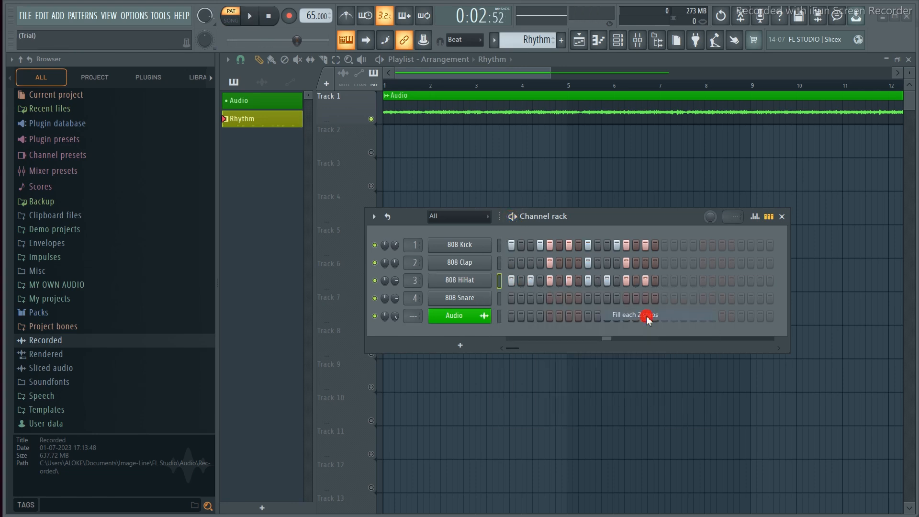
{"action": "left_click", "coordinate": [513, 217]}
{"action": "left_click", "coordinate": [513, 217]}
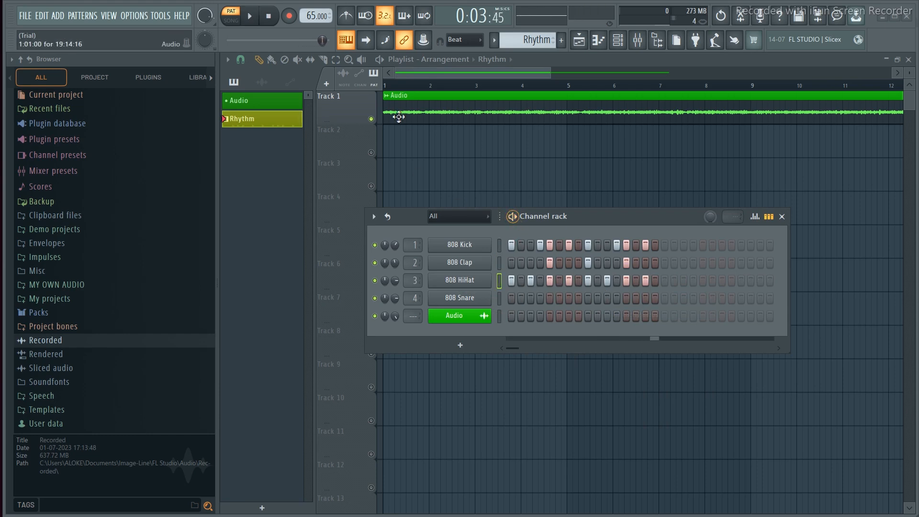
Step: Play the Rhythm pattern from its start, pause it and close the Channel rack
{"action": "left_click", "coordinate": [272, 17]}
{"action": "left_click", "coordinate": [513, 216]}
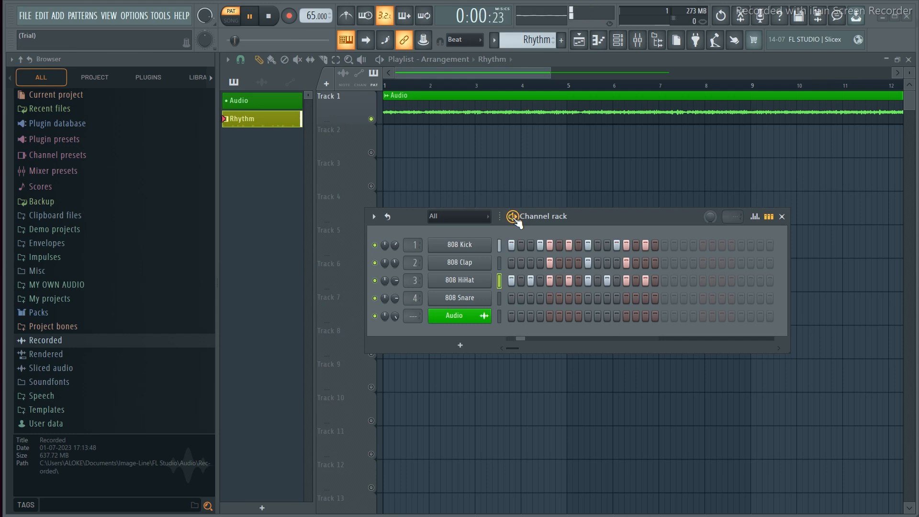
{"action": "key", "text": "ctrl+space"}
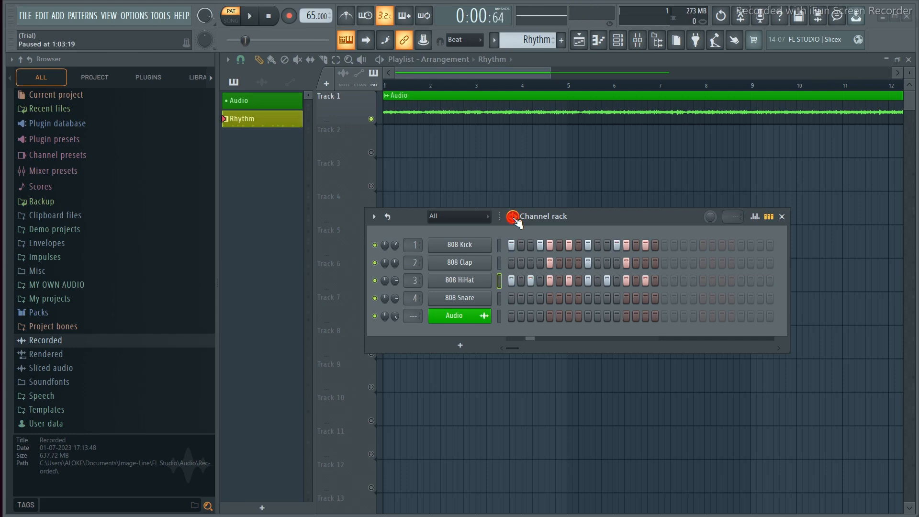
{"action": "left_click", "coordinate": [782, 216]}
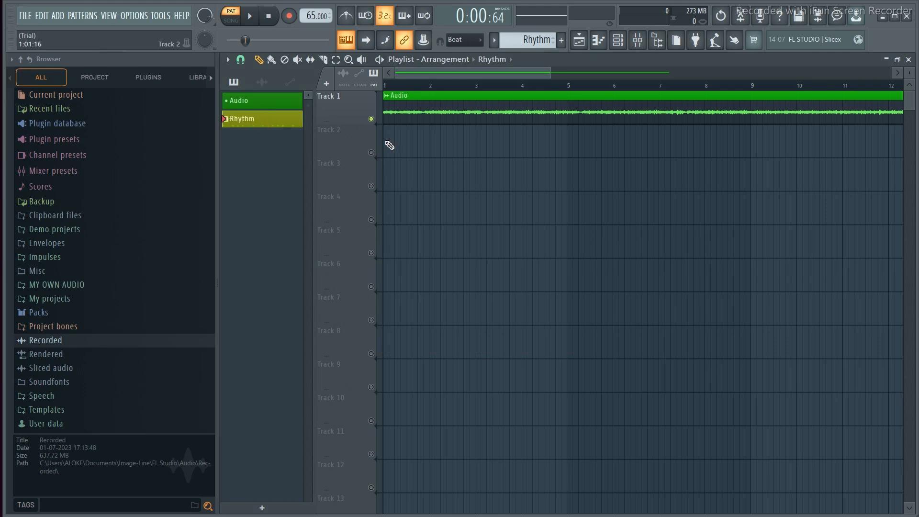
Step: Paint repeated Rhythm clips along Track 2 to cover the Audio clip up to bar 21, removing the surplus clips beyond it
{"action": "mouse_move", "coordinate": [390, 144]}
{"action": "left_mouse_down"}
{"action": "mouse_move", "coordinate": [462, 147]}
{"action": "mouse_move", "coordinate": [388, 151]}
{"action": "left_mouse_up"}
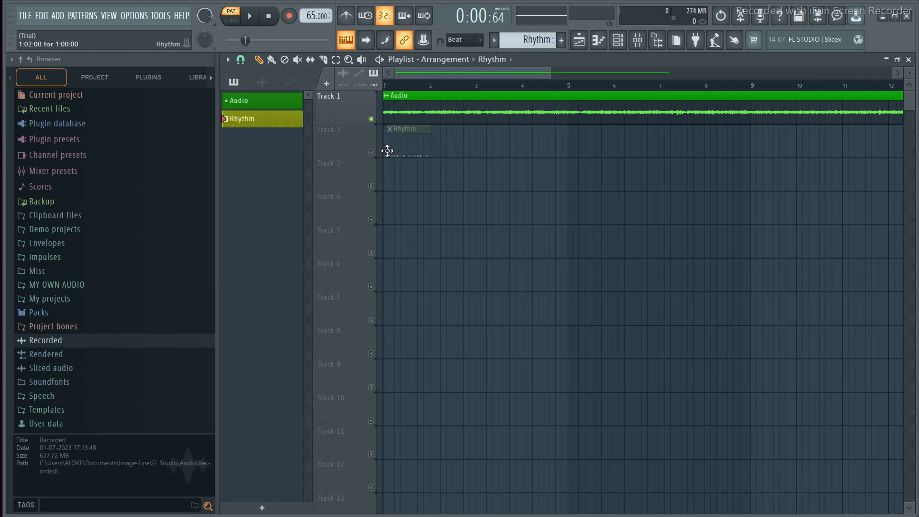
{"action": "right_click", "coordinate": [394, 152]}
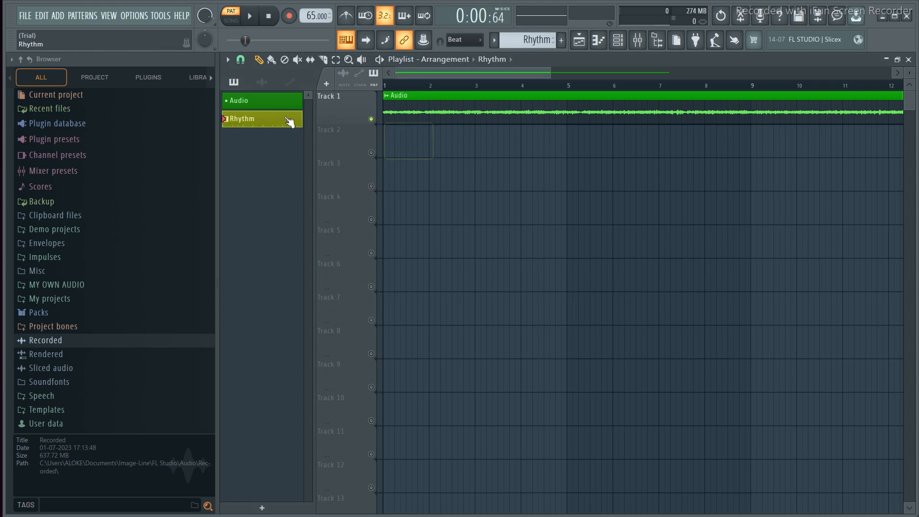
{"action": "left_click", "coordinate": [272, 61]}
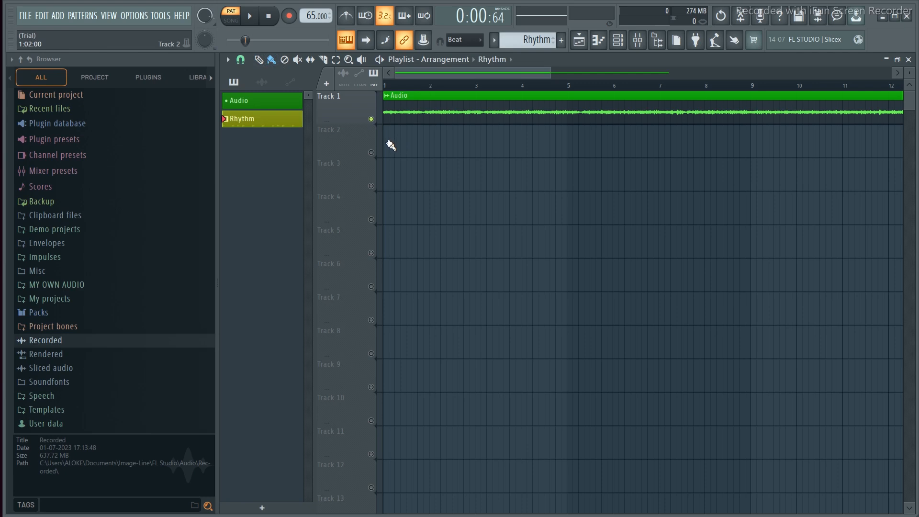
{"action": "mouse_move", "coordinate": [391, 146]}
{"action": "left_mouse_down"}
{"action": "mouse_move", "coordinate": [918, 158]}
{"action": "mouse_move", "coordinate": [854, 159]}
{"action": "left_mouse_up"}
{"action": "right_click", "coordinate": [849, 147]}
{"action": "right_click", "coordinate": [895, 148]}
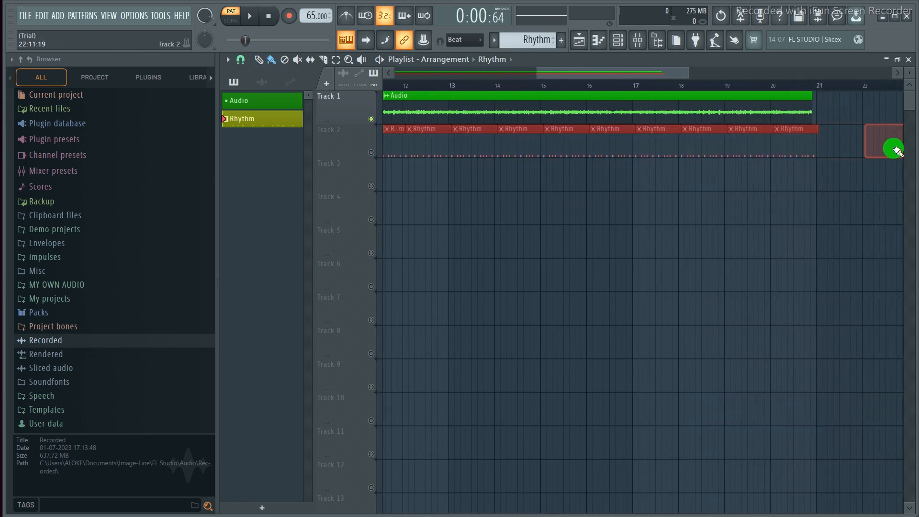
Step: Shift the Rhythm clips on Track 2 to start exactly at bar 1 and briefly play the song
{"action": "left_click_drag", "start_coordinate": [590, 72], "coordinate": [384, 63]}
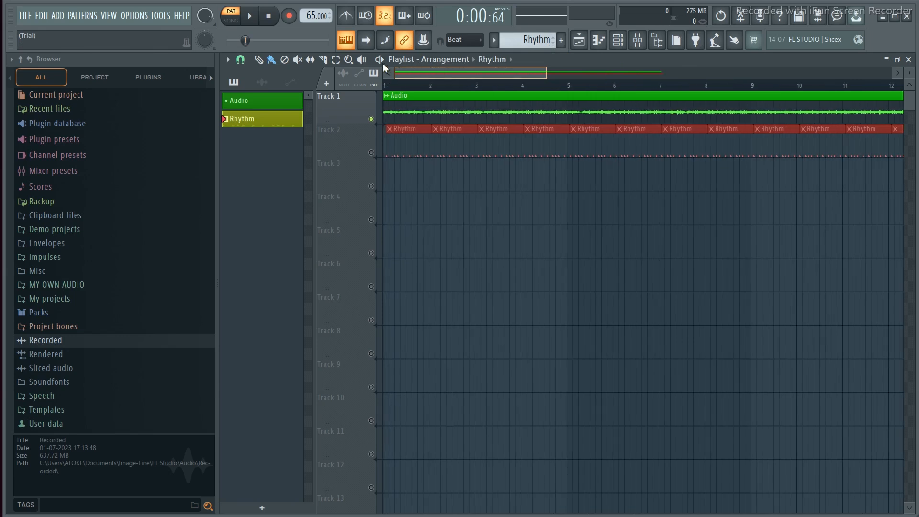
{"action": "left_click_drag", "start_coordinate": [420, 131], "coordinate": [415, 131]}
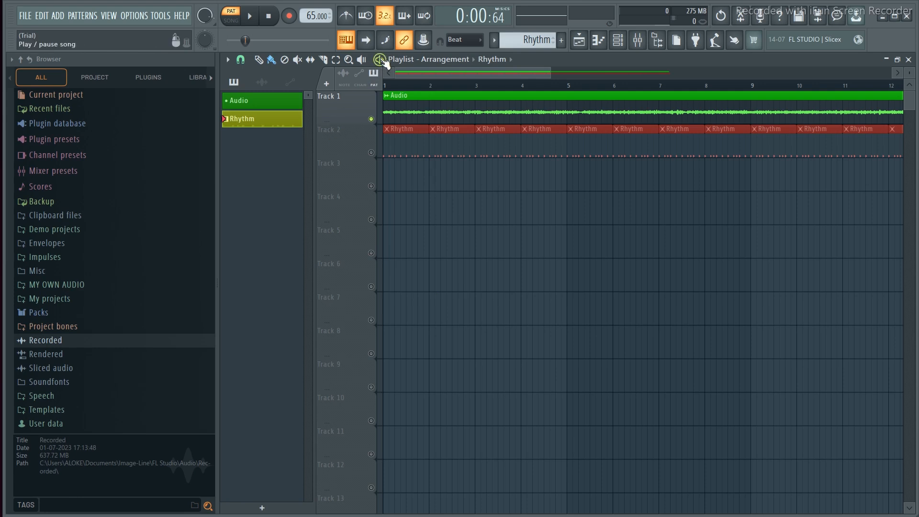
{"action": "left_click", "coordinate": [382, 60]}
{"action": "left_click", "coordinate": [382, 59]}
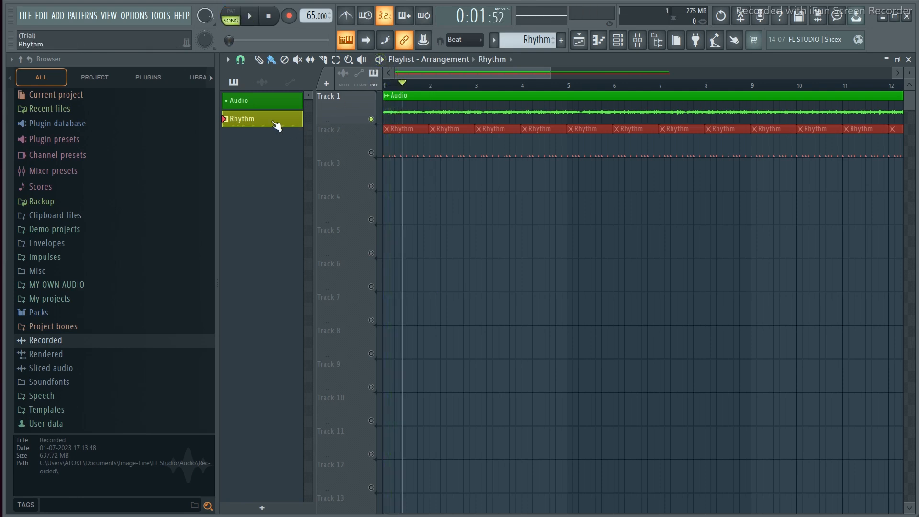
Step: Unmute playlist tracks 2 through 10
{"action": "left_click", "coordinate": [372, 154]}
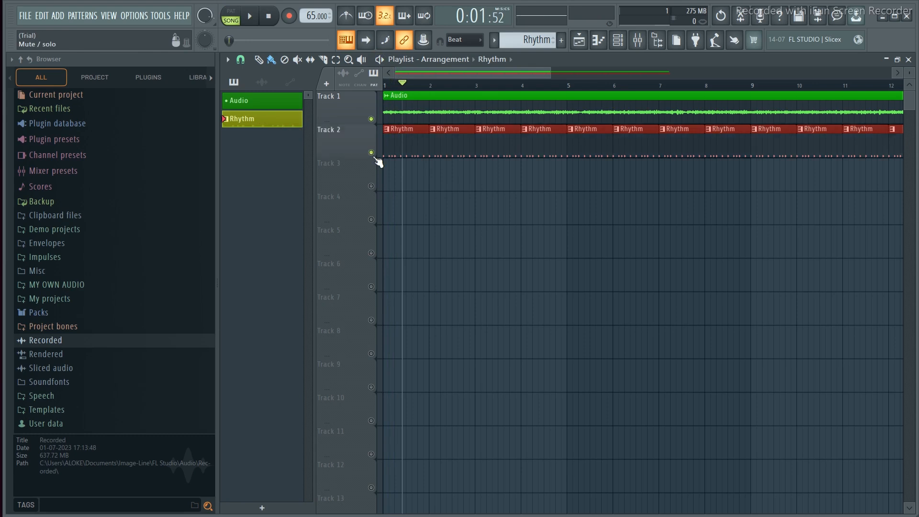
{"action": "left_click", "coordinate": [372, 187]}
{"action": "left_click", "coordinate": [372, 220]}
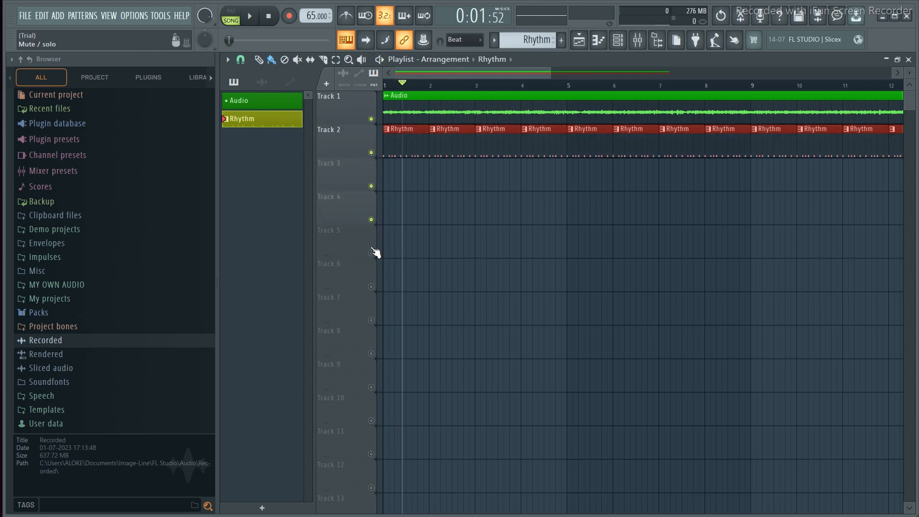
{"action": "left_click", "coordinate": [372, 254]}
{"action": "left_click", "coordinate": [372, 287]}
{"action": "left_click", "coordinate": [372, 321]}
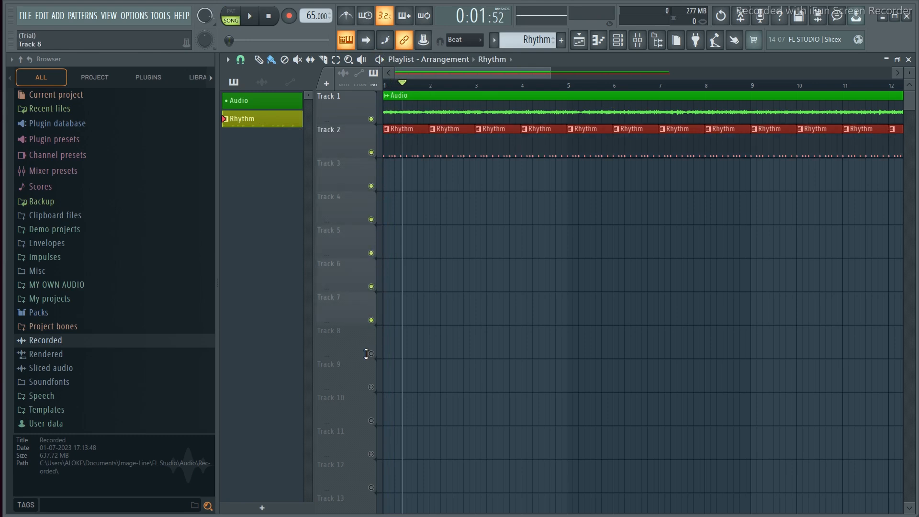
{"action": "left_click", "coordinate": [372, 354]}
{"action": "left_click", "coordinate": [372, 387]}
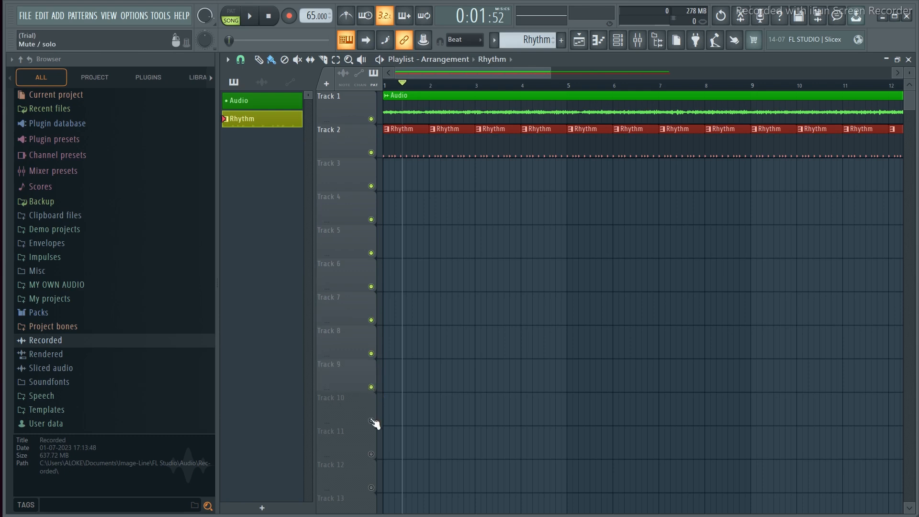
{"action": "left_click", "coordinate": [372, 421]}
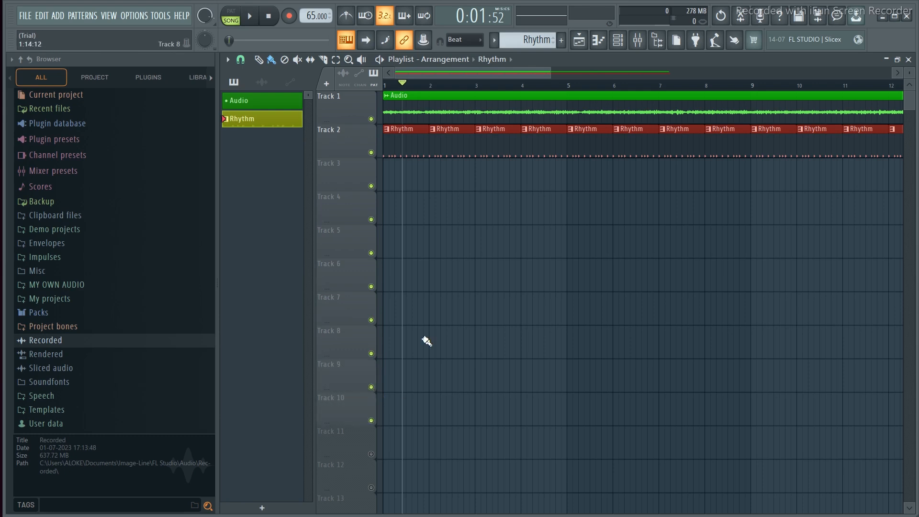
Step: Play the song from the beginning twice, stopping and returning the playhead to the start each time
{"action": "left_click", "coordinate": [271, 19]}
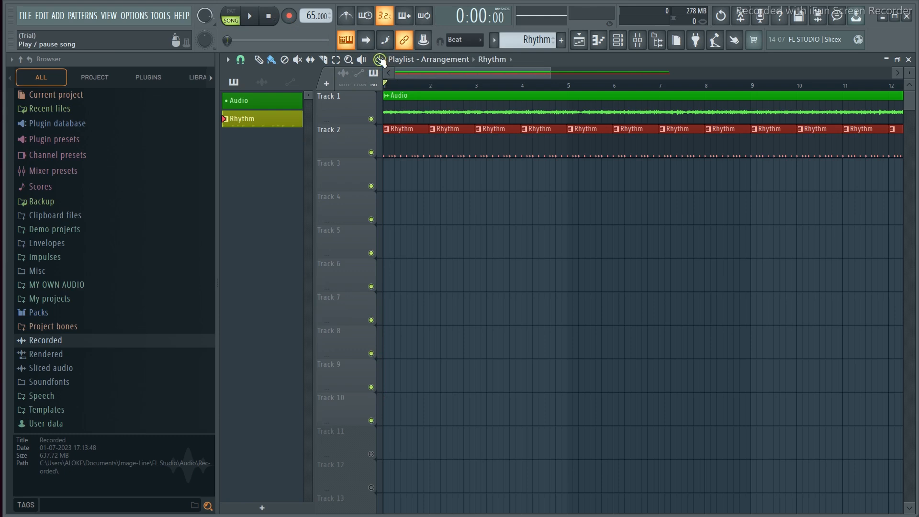
{"action": "key", "text": "space"}
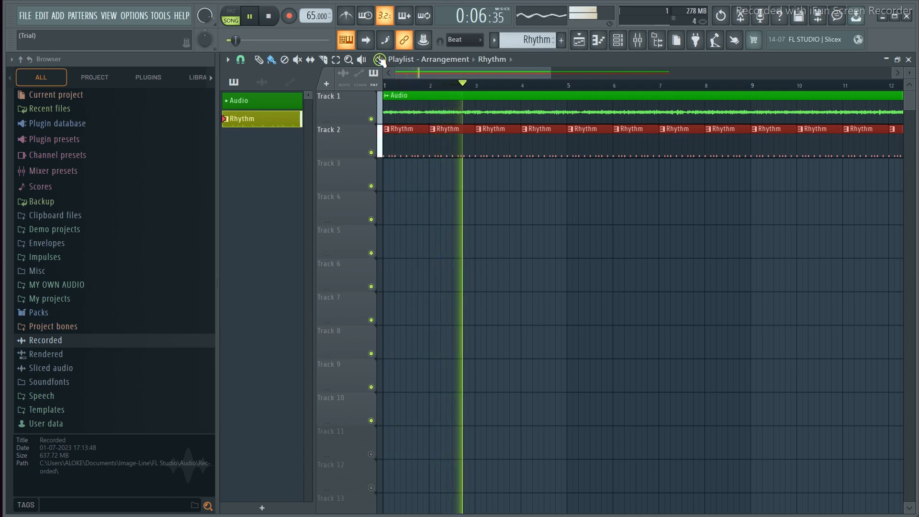
{"action": "key", "text": "space"}
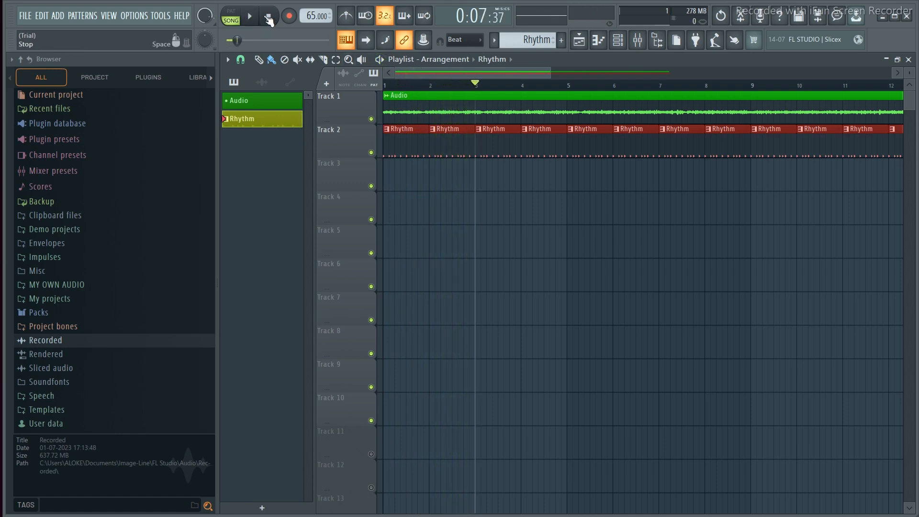
{"action": "left_click", "coordinate": [269, 16]}
{"action": "left_click", "coordinate": [380, 60]}
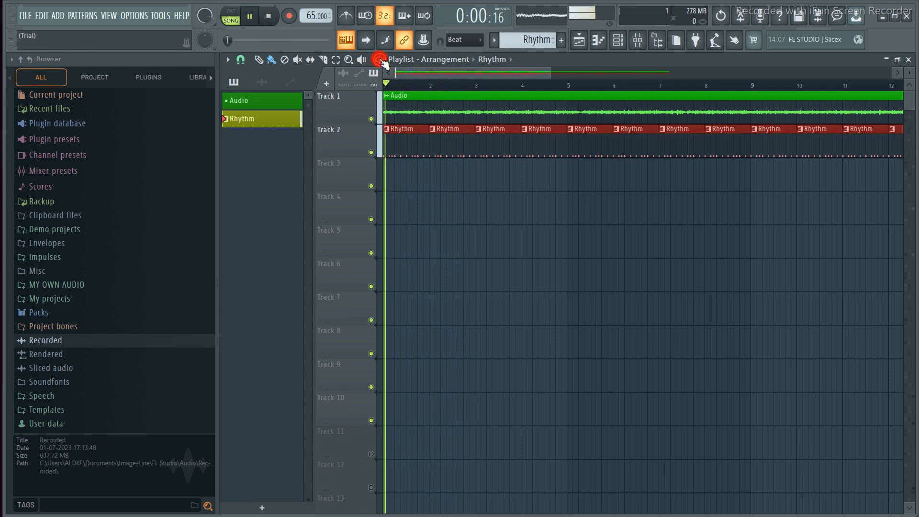
{"action": "key", "text": "space"}
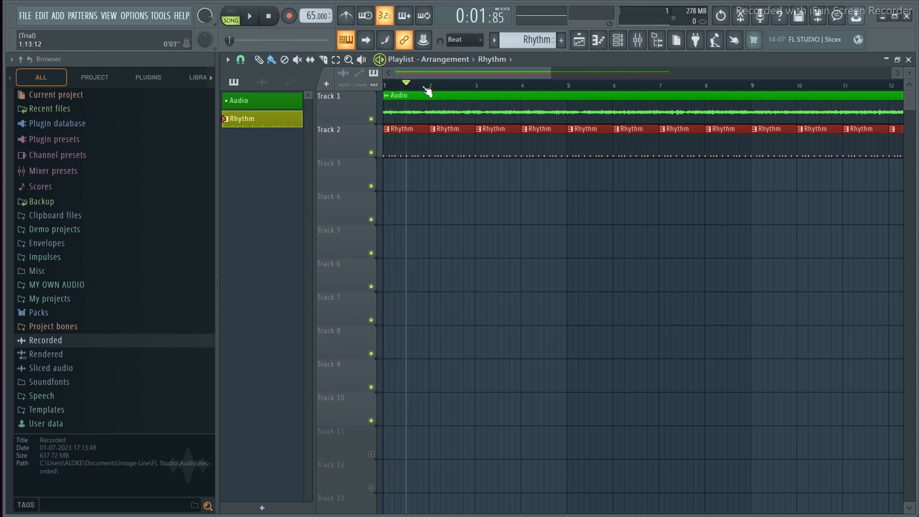
{"action": "left_click", "coordinate": [270, 17]}
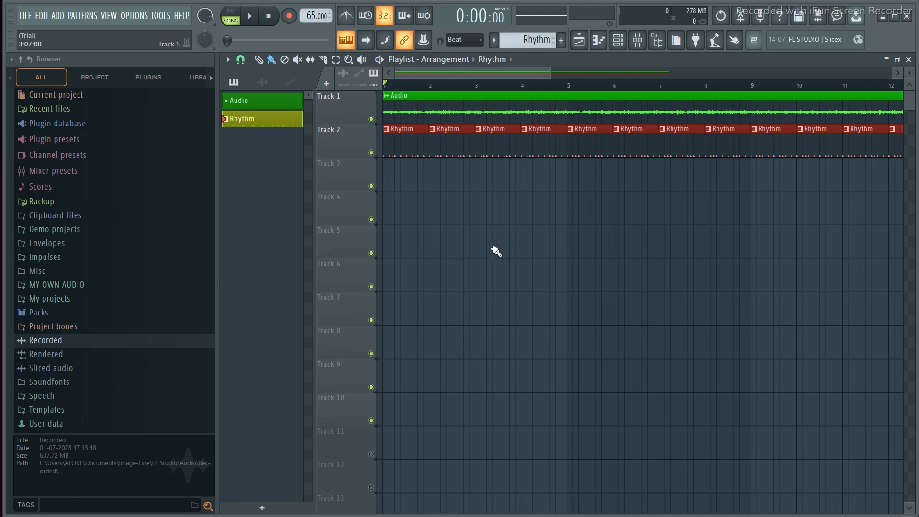
Step: Create a new pattern named Pad and give it a dark blue colour
{"action": "left_click", "coordinate": [562, 42]}
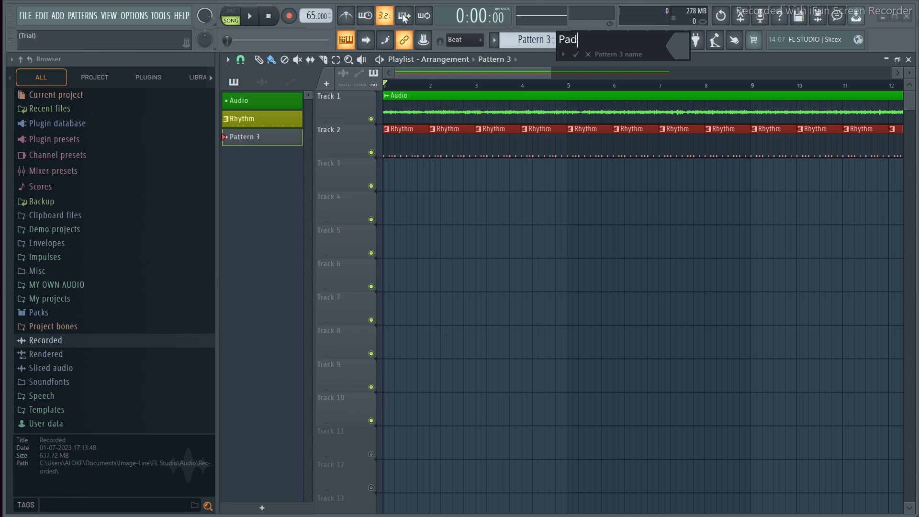
{"action": "left_click", "coordinate": [695, 42]}
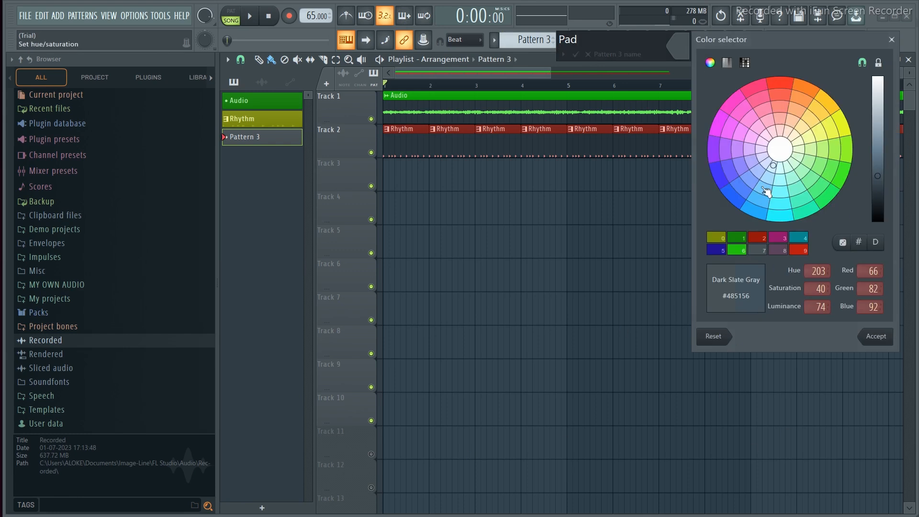
{"action": "left_click", "coordinate": [720, 174]}
{"action": "left_click", "coordinate": [877, 338]}
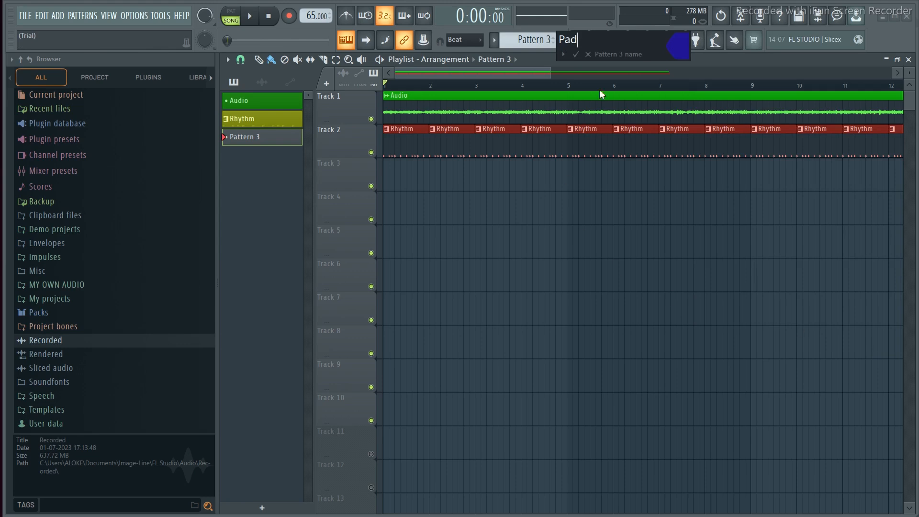
{"action": "left_click", "coordinate": [577, 54]}
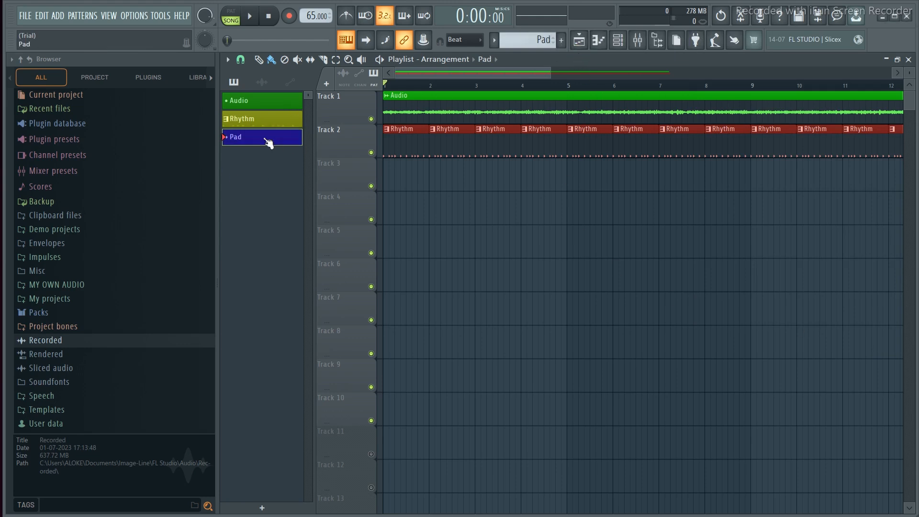
Step: Add a Morphine synthesizer channel for the Pad pattern and close the Channel rack, leaving the synthesizer's window in view
{"action": "left_click", "coordinate": [268, 142]}
{"action": "left_click", "coordinate": [607, 41]}
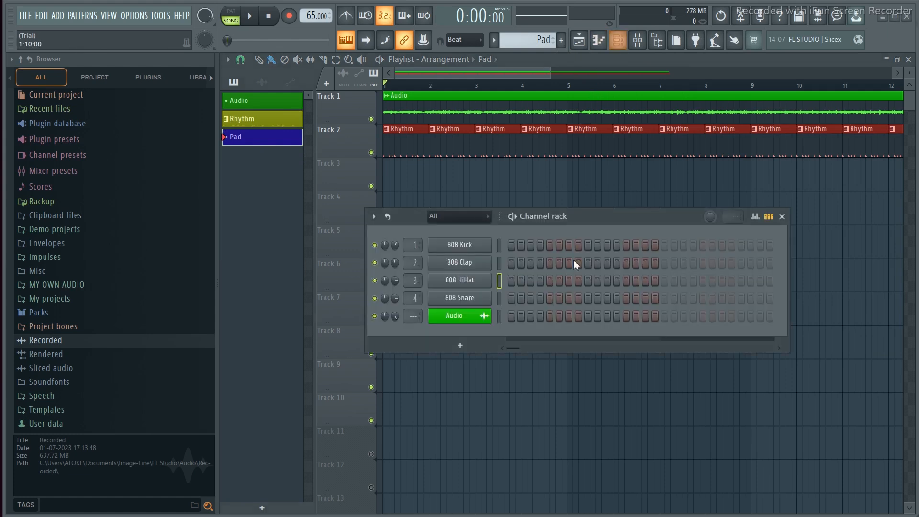
{"action": "left_click", "coordinate": [460, 347]}
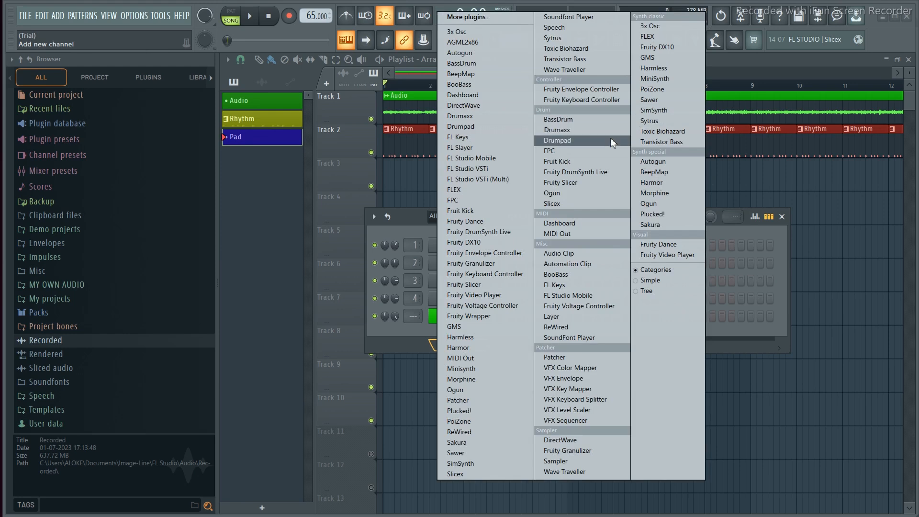
{"action": "left_click", "coordinate": [670, 195]}
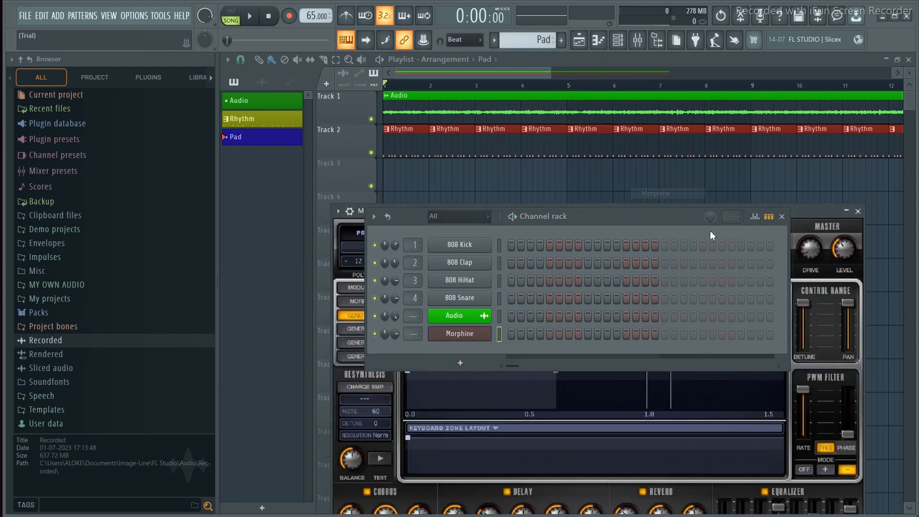
{"action": "left_click", "coordinate": [782, 217]}
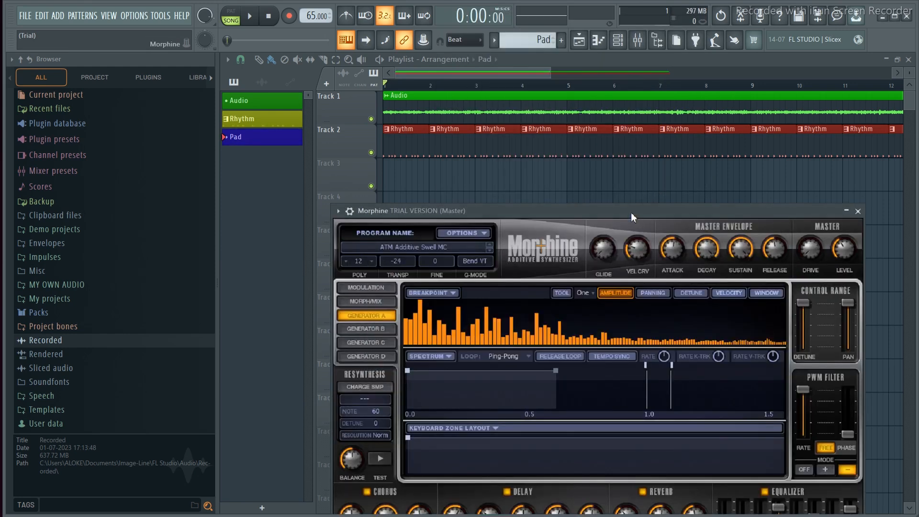
{"action": "mouse_move", "coordinate": [631, 211]}
{"action": "left_mouse_down"}
{"action": "mouse_move", "coordinate": [631, 168]}
{"action": "mouse_move", "coordinate": [639, 196]}
{"action": "left_mouse_up"}
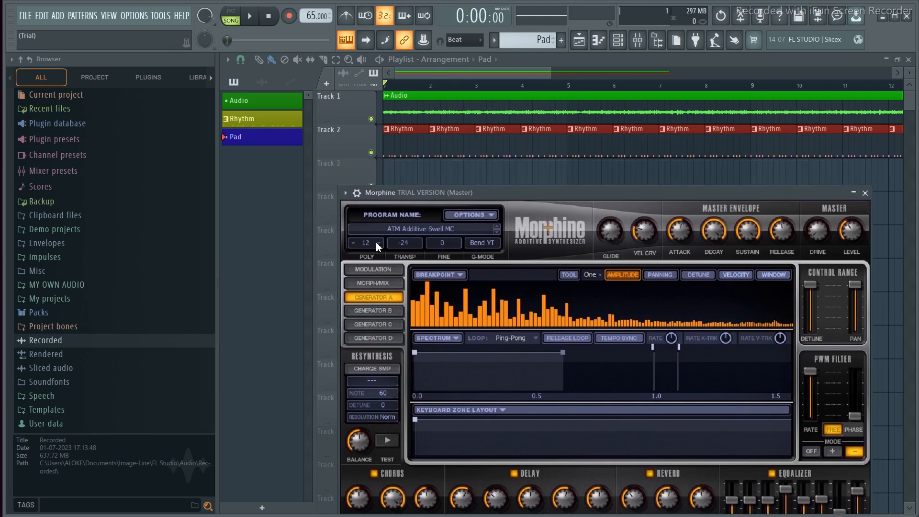
Step: Load the PAD Voices in the Wind FG preset from Morphine's Pads & Atmos bank and close the synthesizer
{"action": "left_click", "coordinate": [424, 230]}
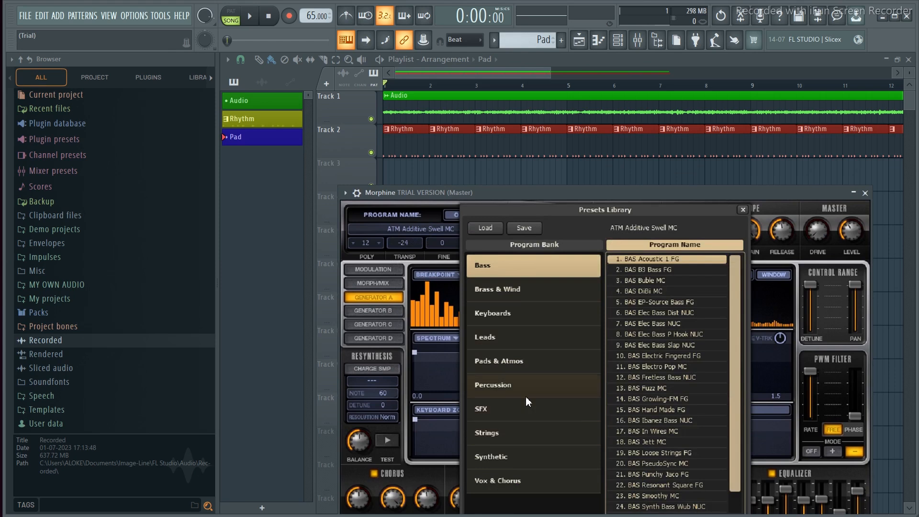
{"action": "left_click", "coordinate": [518, 363]}
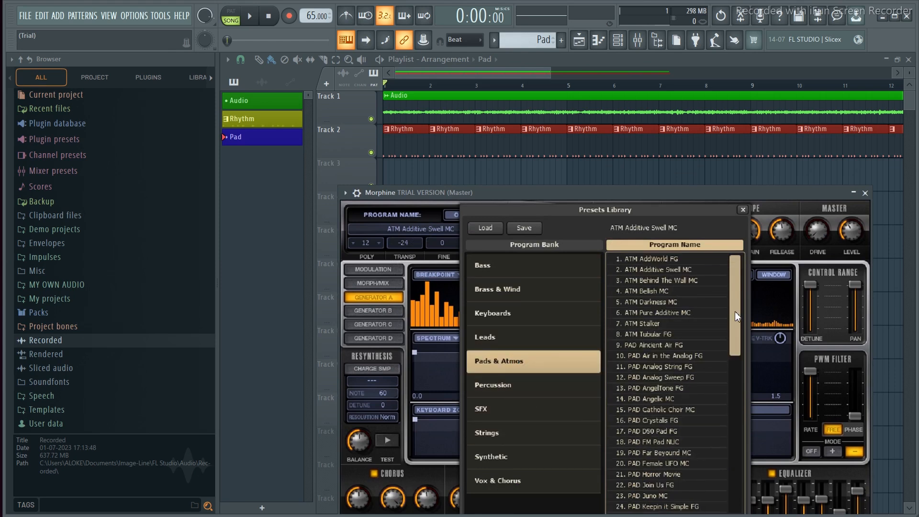
{"action": "left_click_drag", "start_coordinate": [735, 311], "coordinate": [740, 471]}
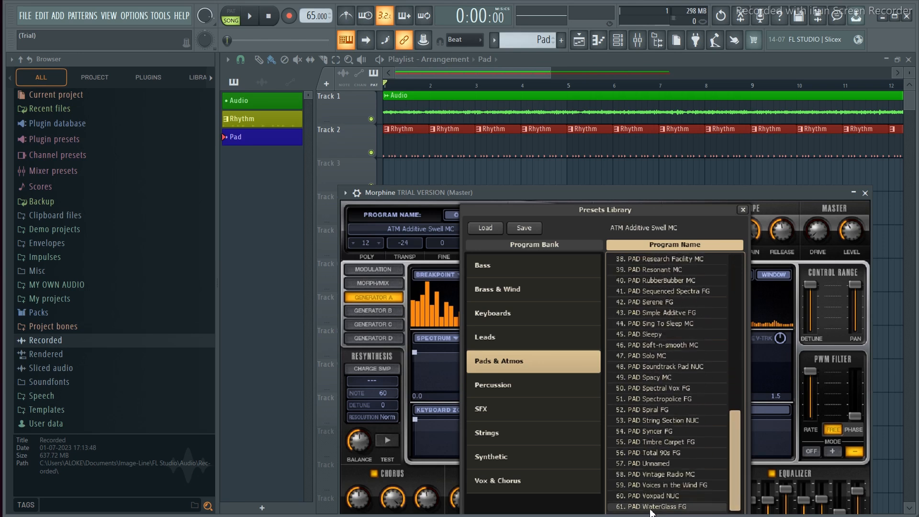
{"action": "left_click", "coordinate": [643, 486]}
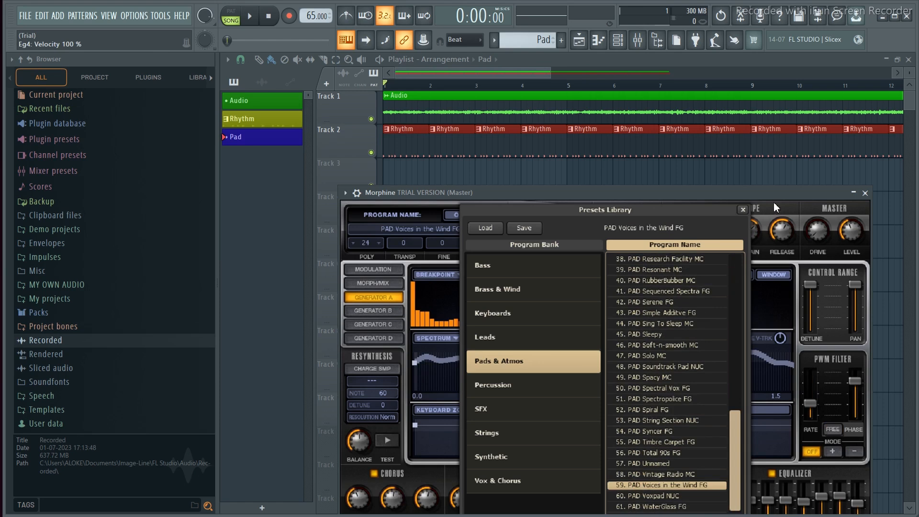
{"action": "left_click", "coordinate": [867, 194]}
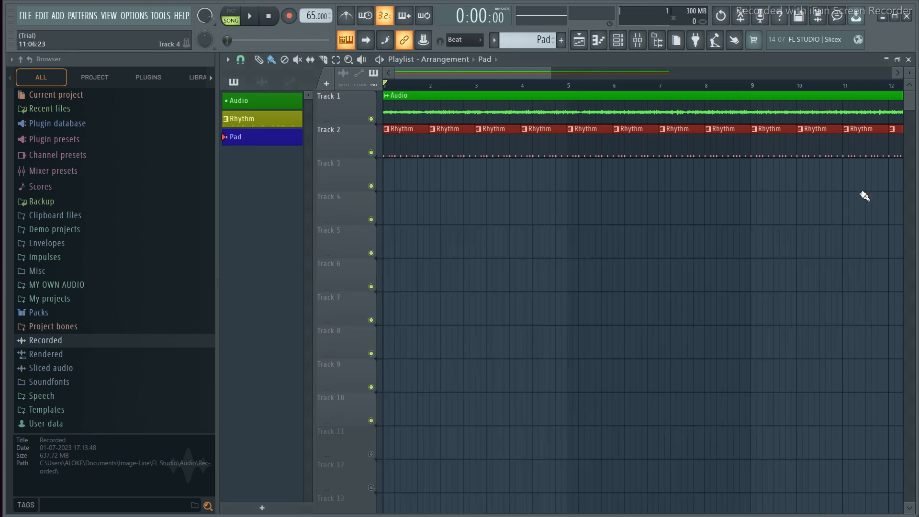
Step: Open the Morphine channel's Piano roll, close the Channel rack and reposition the Piano roll below playlist Track 1
{"action": "left_click", "coordinate": [619, 43]}
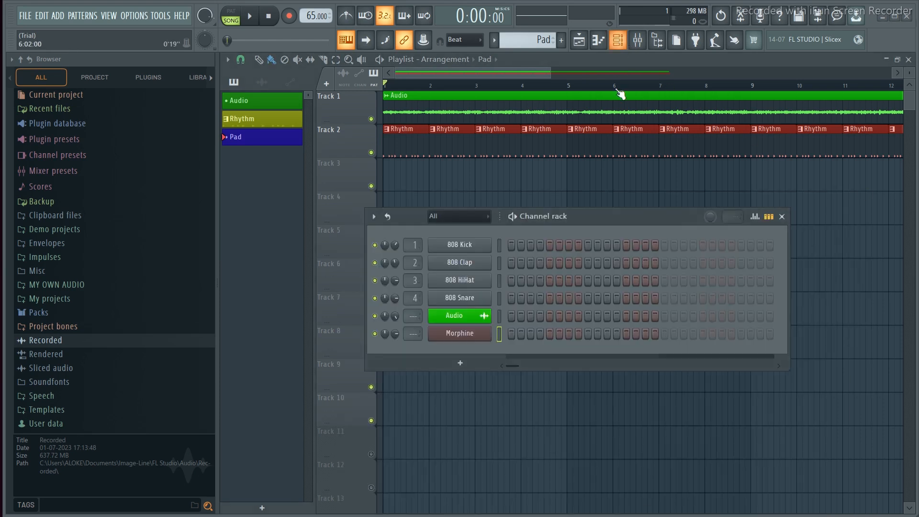
{"action": "right_click", "coordinate": [460, 333]}
{"action": "left_click", "coordinate": [521, 331]}
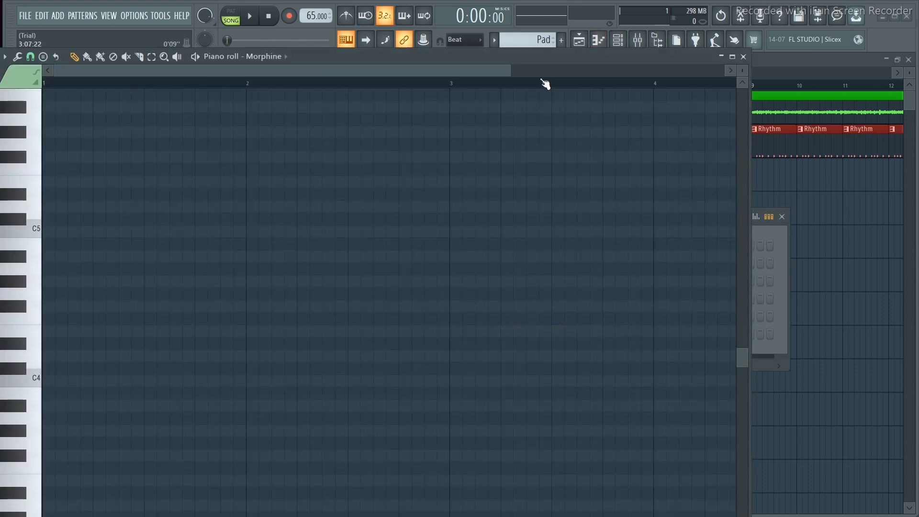
{"action": "left_click", "coordinate": [788, 221]}
{"action": "left_click", "coordinate": [786, 219]}
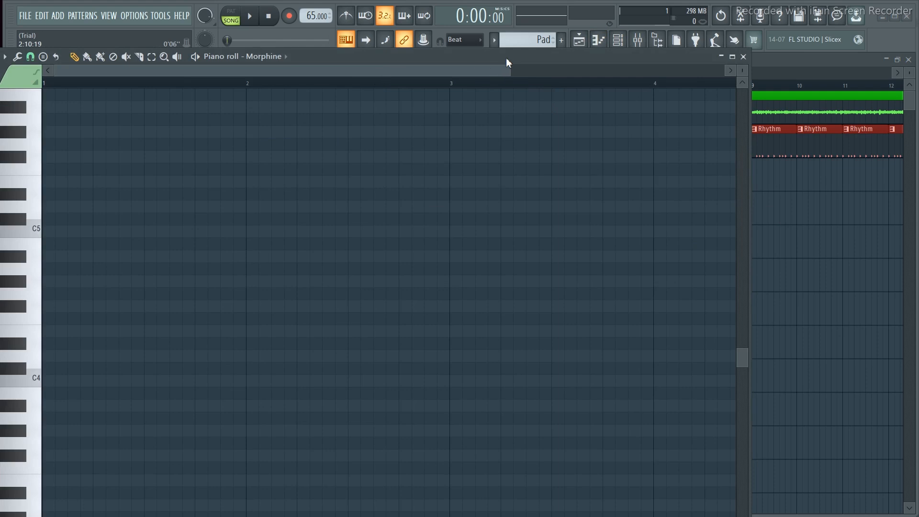
{"action": "left_click_drag", "start_coordinate": [507, 57], "coordinate": [705, 173]}
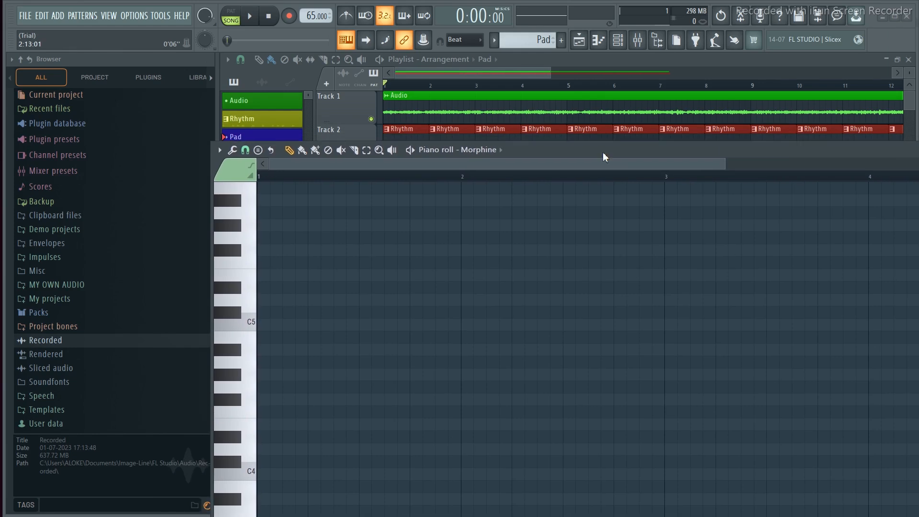
{"action": "mouse_move", "coordinate": [602, 152]}
{"action": "left_mouse_down"}
{"action": "mouse_move", "coordinate": [606, 160]}
{"action": "mouse_move", "coordinate": [602, 151]}
{"action": "left_mouse_up"}
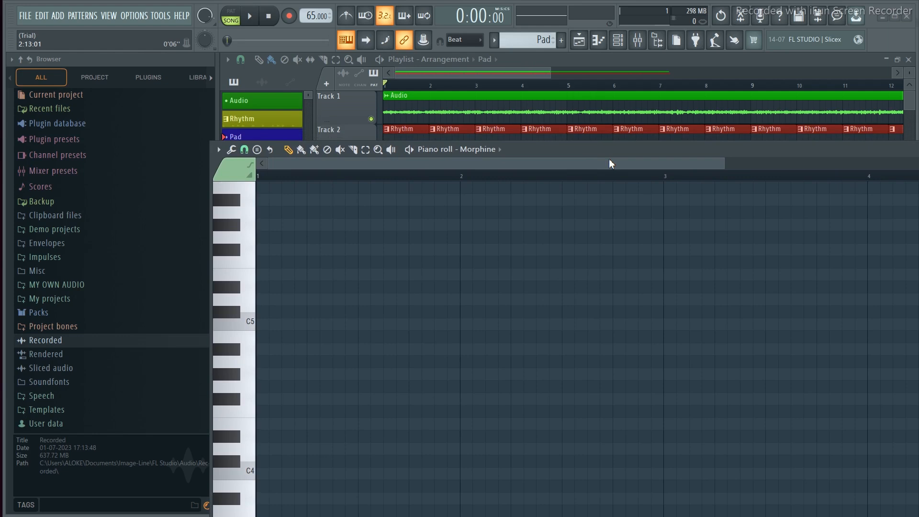
Step: Draw a one-bar chord of C4, D#4, G4 and C5 starting at bar 1 in Morphine's Piano roll
{"action": "left_click", "coordinate": [261, 475]}
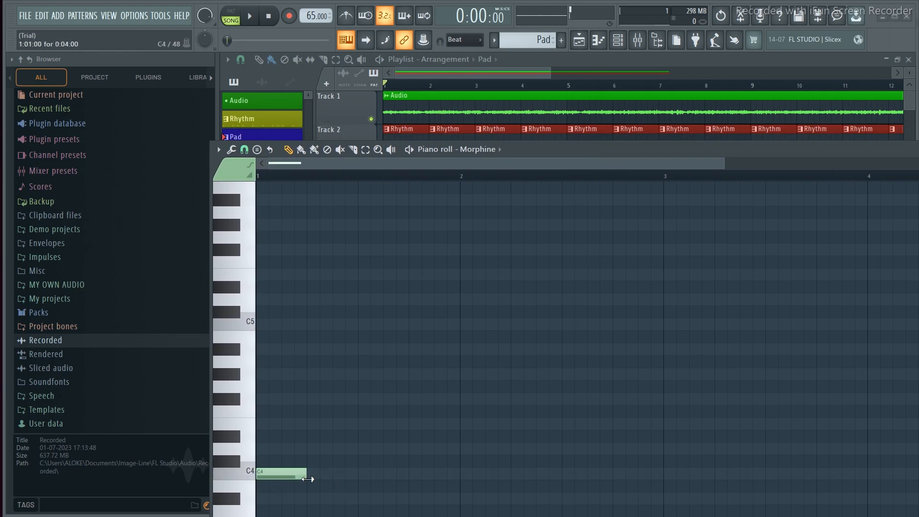
{"action": "left_click_drag", "start_coordinate": [308, 479], "coordinate": [458, 474]}
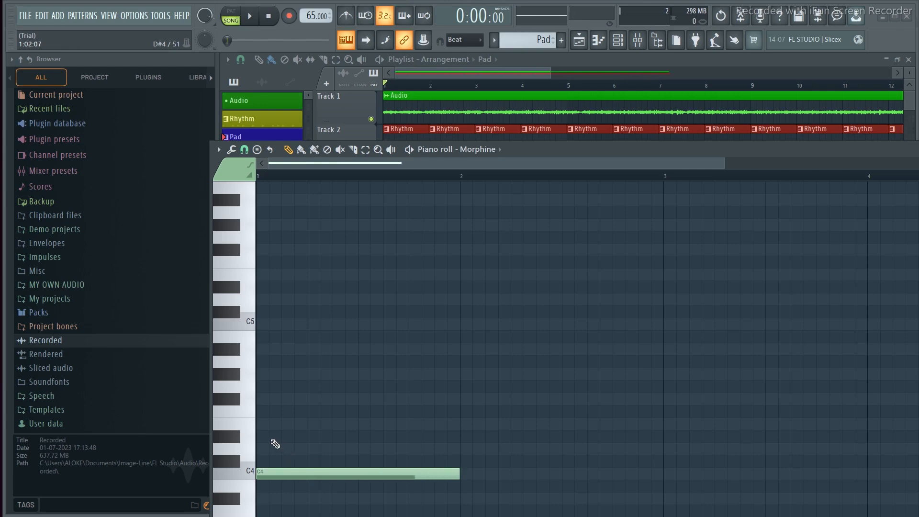
{"action": "left_click", "coordinate": [261, 437]}
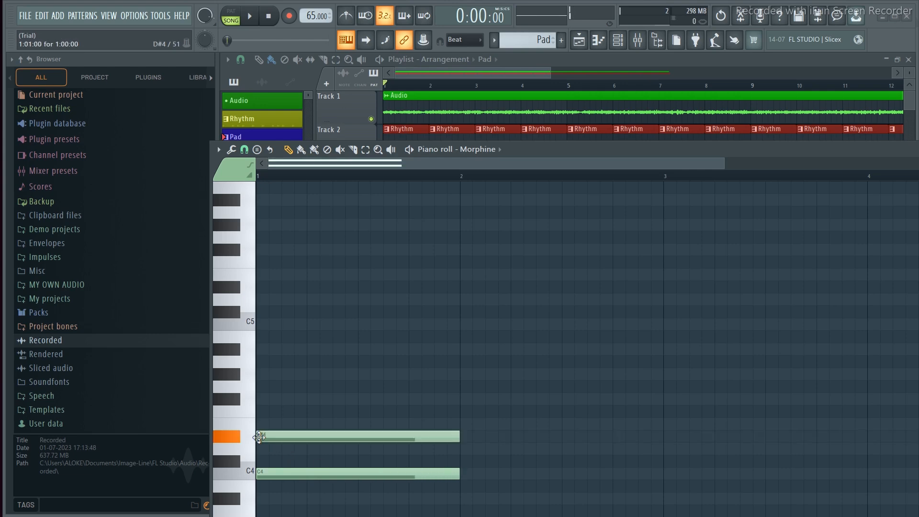
{"action": "left_click", "coordinate": [262, 387]}
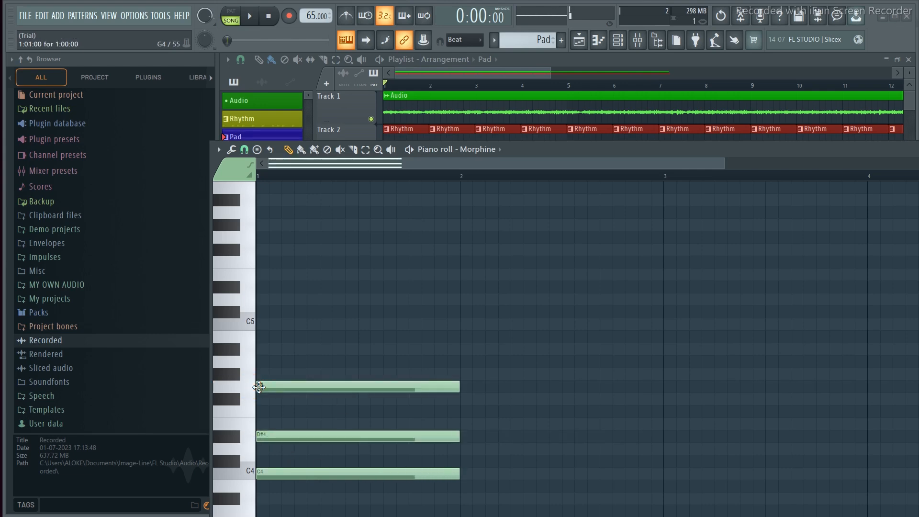
{"action": "left_click", "coordinate": [260, 325]}
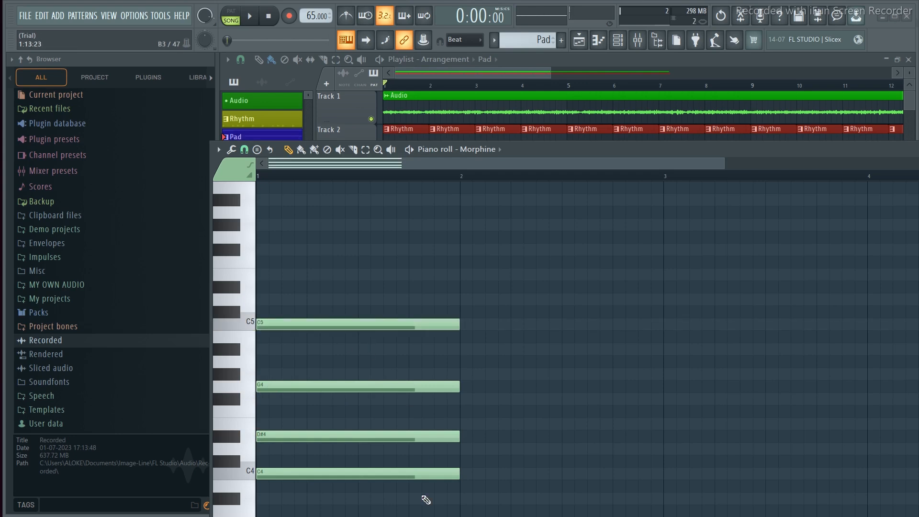
Step: Place a Pad clip on Track 3 at bar 1, uncovering the track first, and briefly play the song
{"action": "left_click_drag", "start_coordinate": [527, 149], "coordinate": [505, 199]}
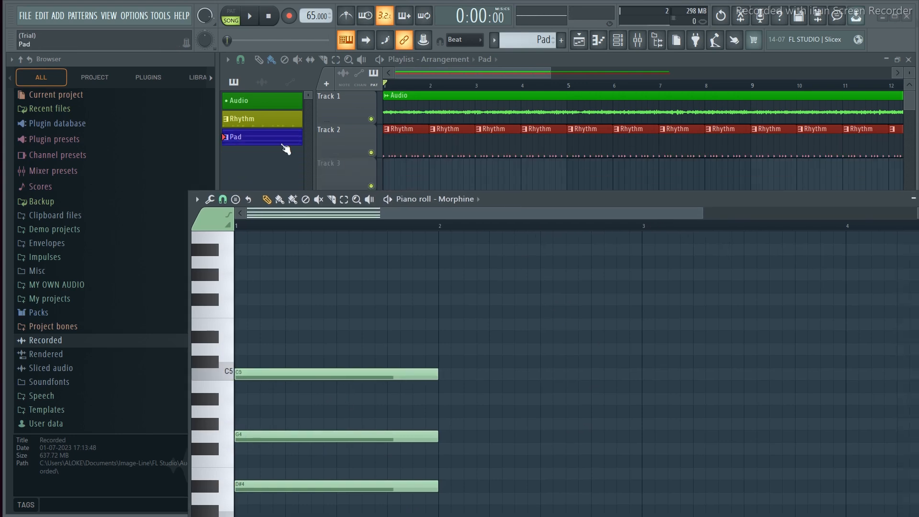
{"action": "left_click", "coordinate": [265, 138]}
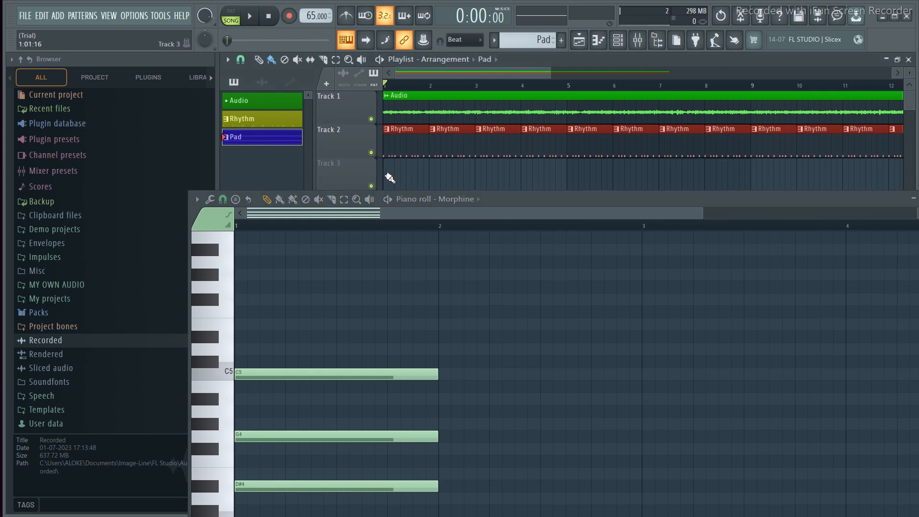
{"action": "left_click", "coordinate": [390, 178]}
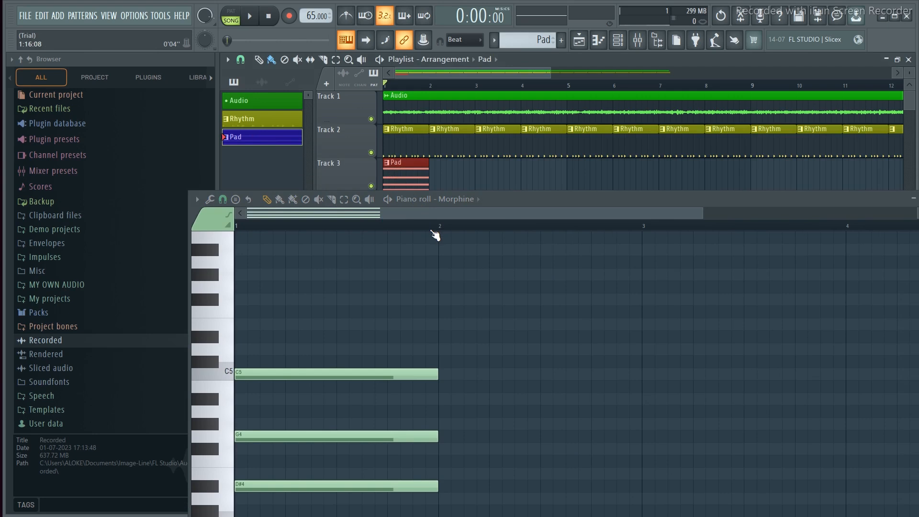
{"action": "key", "text": "space"}
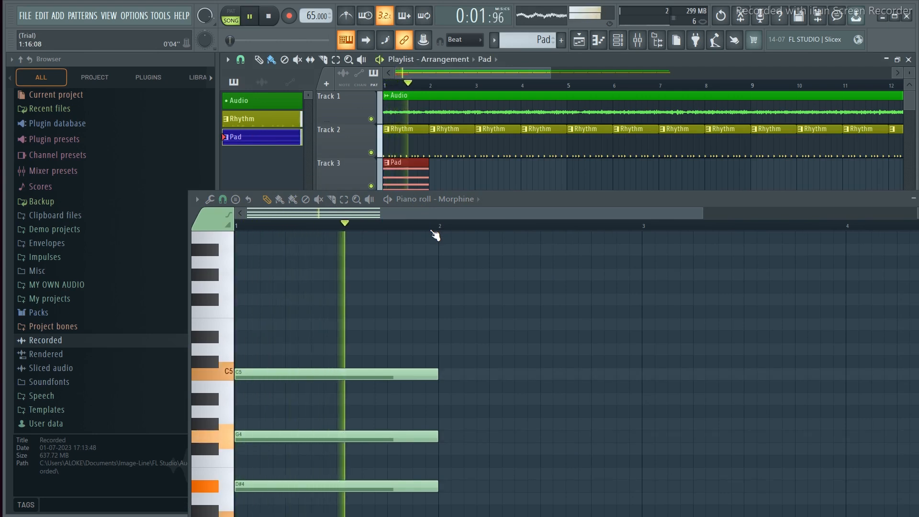
{"action": "key", "text": "space"}
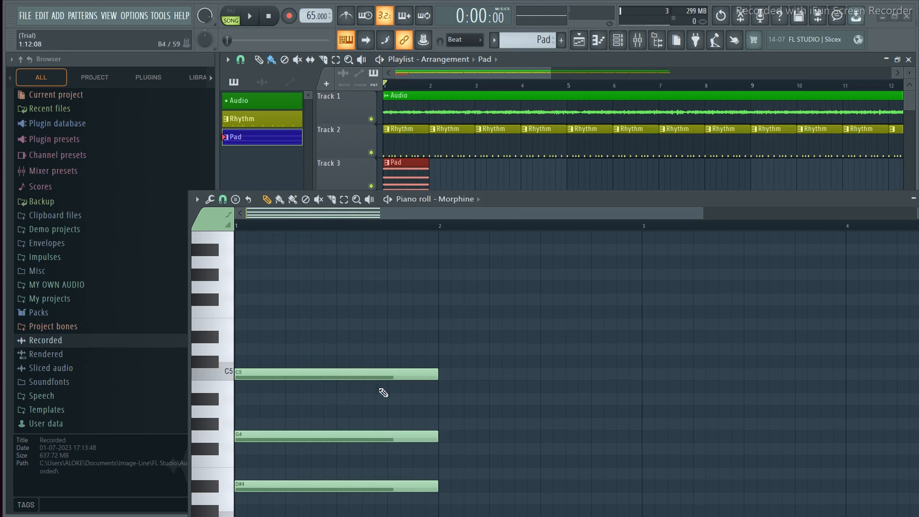
Step: Transpose all four notes of the Morphine chord up one octave to C5, D#5, G5 and C6
{"action": "key", "text": "ctrl+a"}
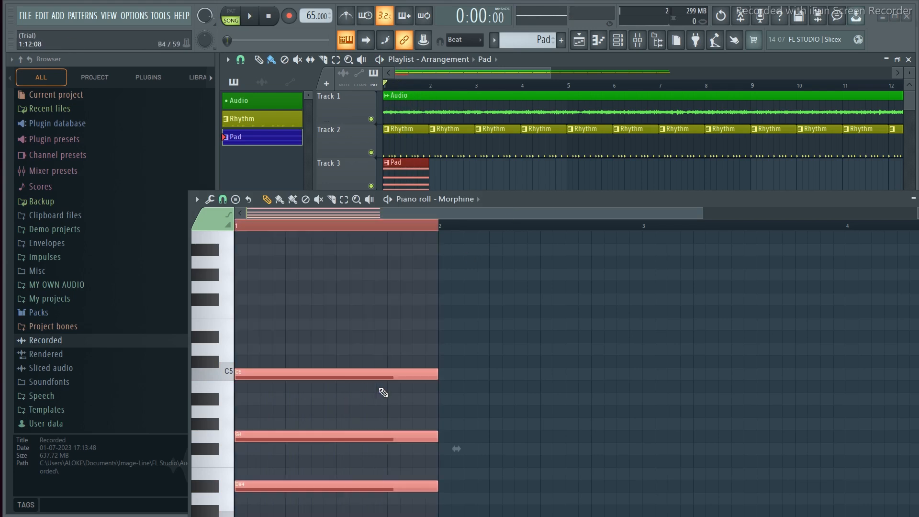
{"action": "key", "text": "ctrl+Up"}
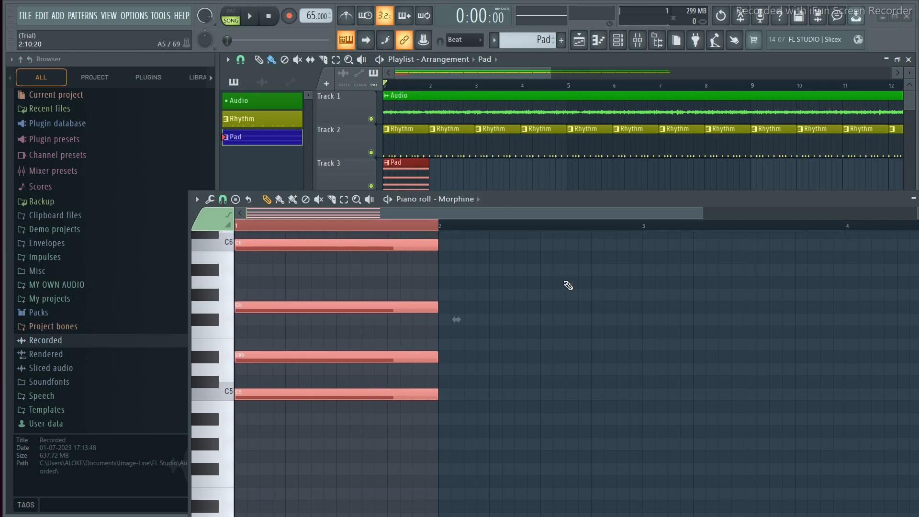
{"action": "left_click", "coordinate": [390, 226]}
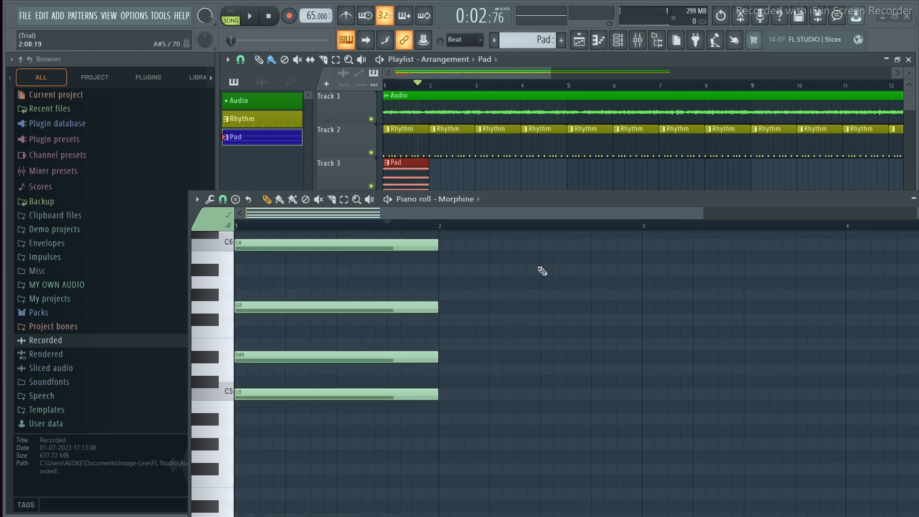
Step: Play the song from the start to hear the raised pad chord with the rhythm
{"action": "scroll", "coordinate": [542, 271], "scroll_direction": "up", "scroll_amount": 2}
{"action": "key", "text": "space"}
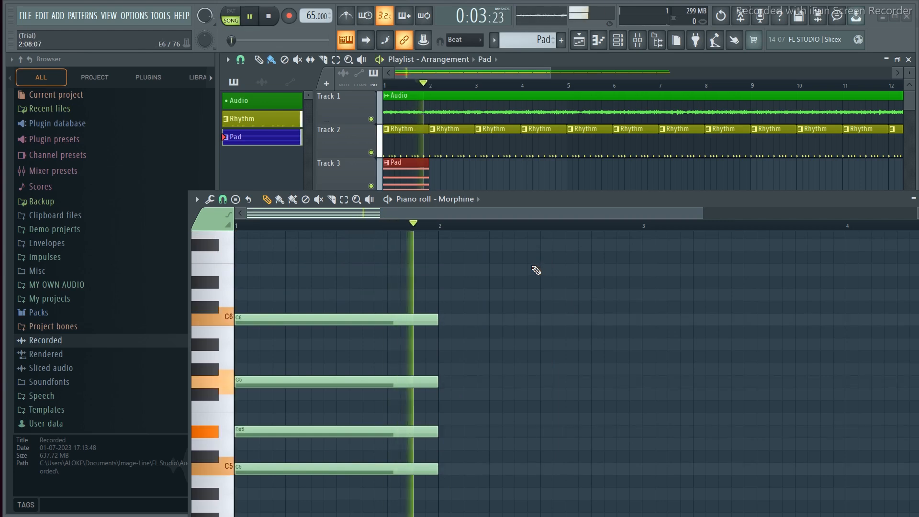
{"action": "key", "text": "space"}
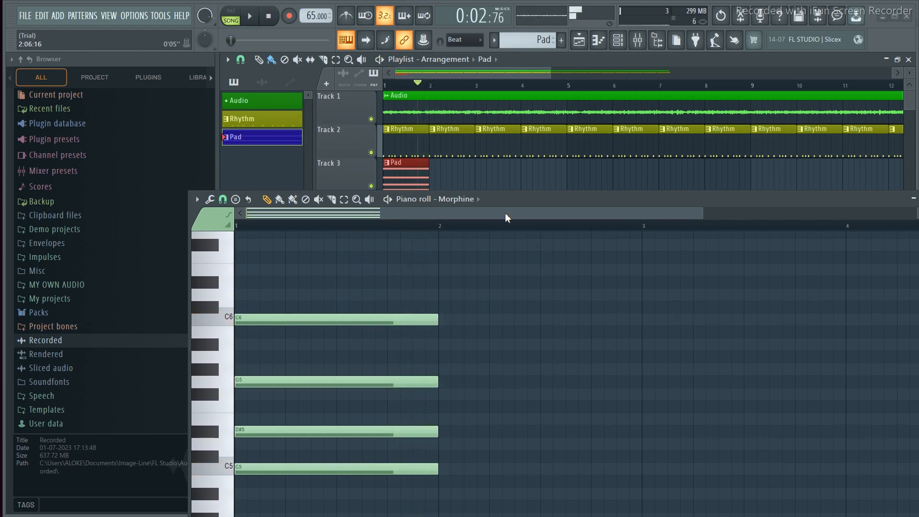
{"action": "left_click", "coordinate": [272, 18]}
{"action": "key", "text": "space"}
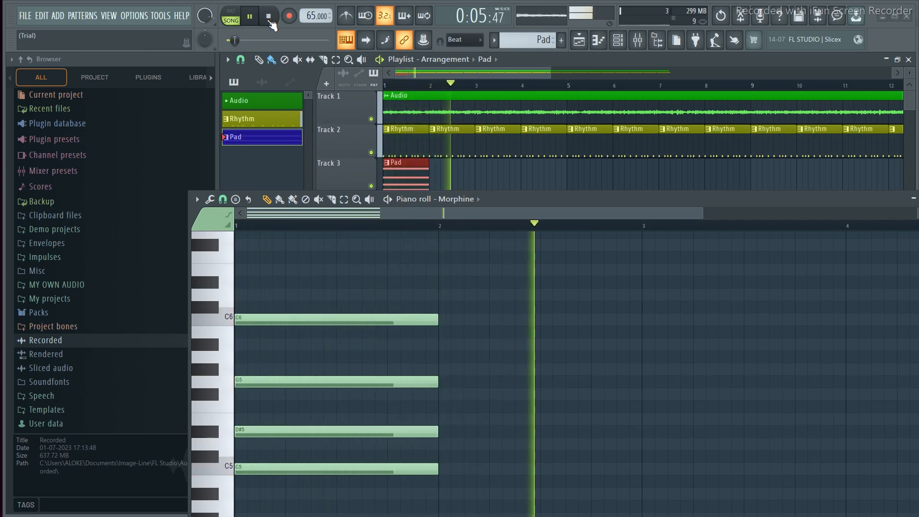
{"action": "left_click", "coordinate": [250, 18]}
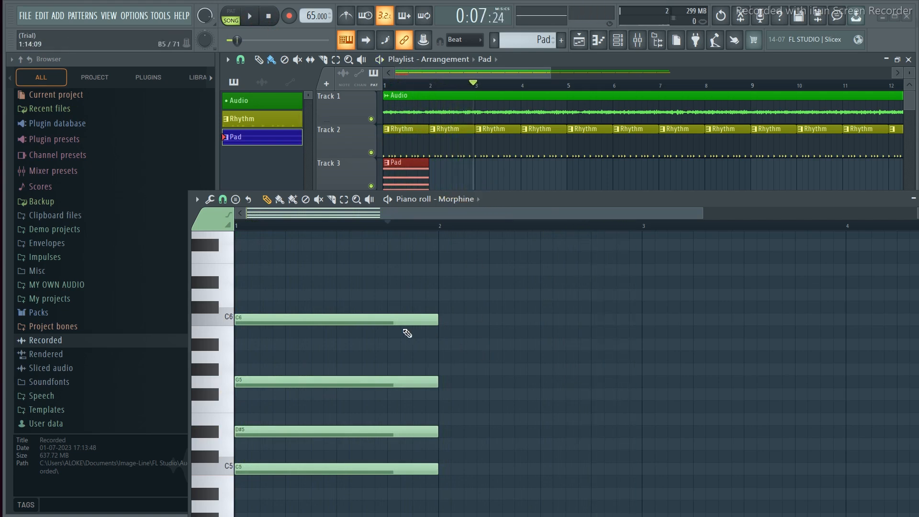
Step: Lengthen the four chord notes together to 1:12:00, then uncover the Pad clip and play the song from the start
{"action": "left_click_drag", "start_coordinate": [351, 301], "coordinate": [375, 486]}
{"action": "left_click_drag", "start_coordinate": [439, 320], "coordinate": [589, 312]}
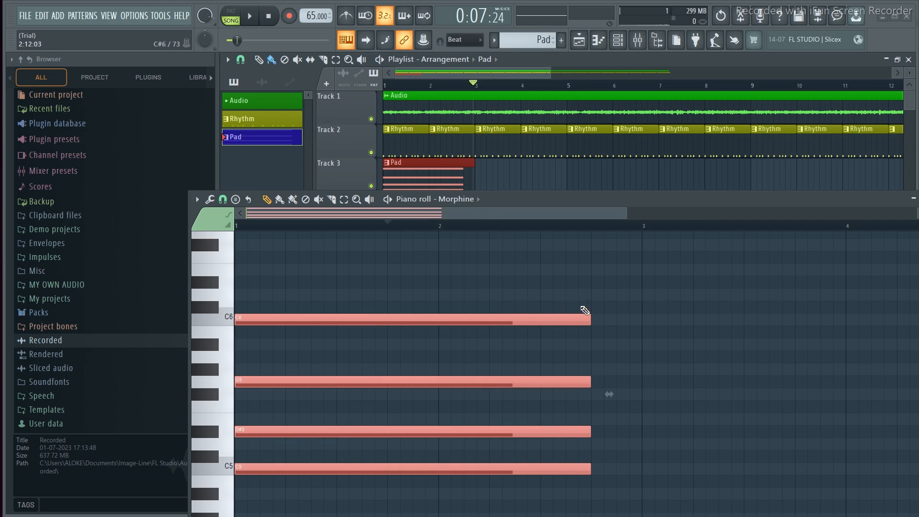
{"action": "left_click", "coordinate": [270, 17]}
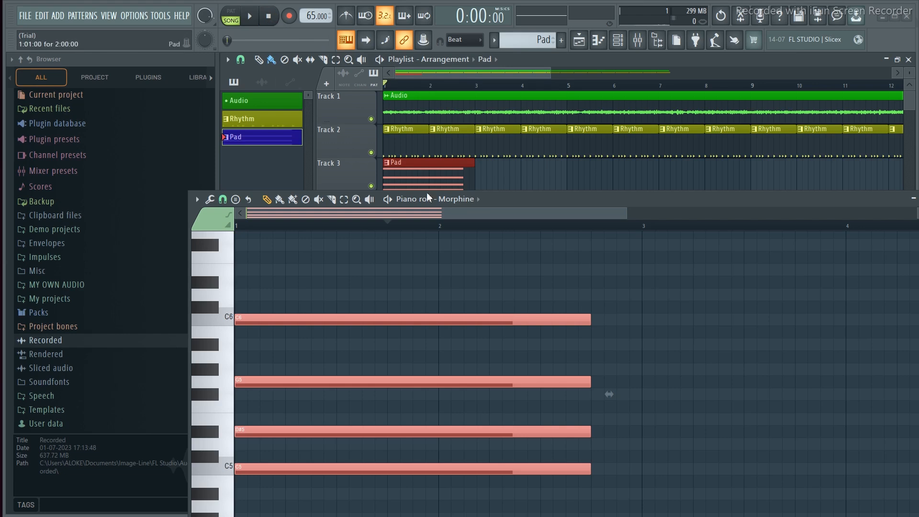
{"action": "left_click_drag", "start_coordinate": [562, 197], "coordinate": [563, 211]}
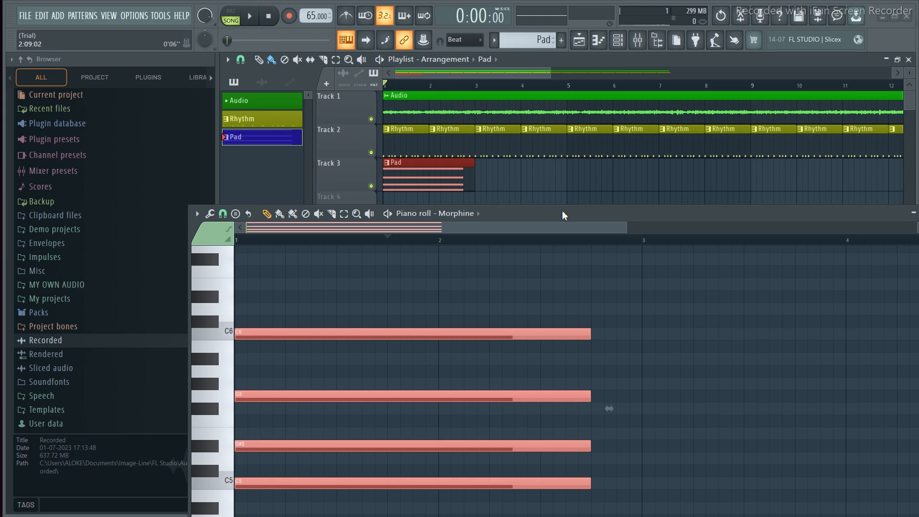
{"action": "key", "text": "space"}
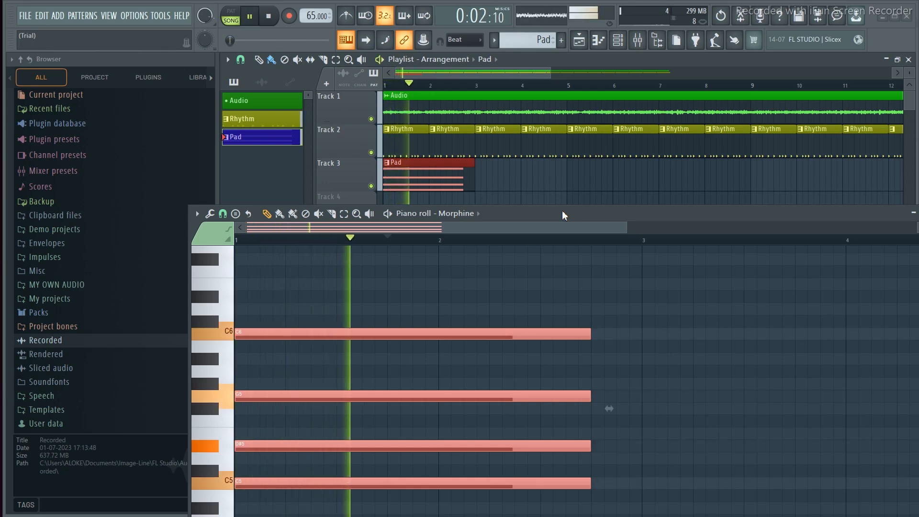
{"action": "left_click", "coordinate": [250, 18]}
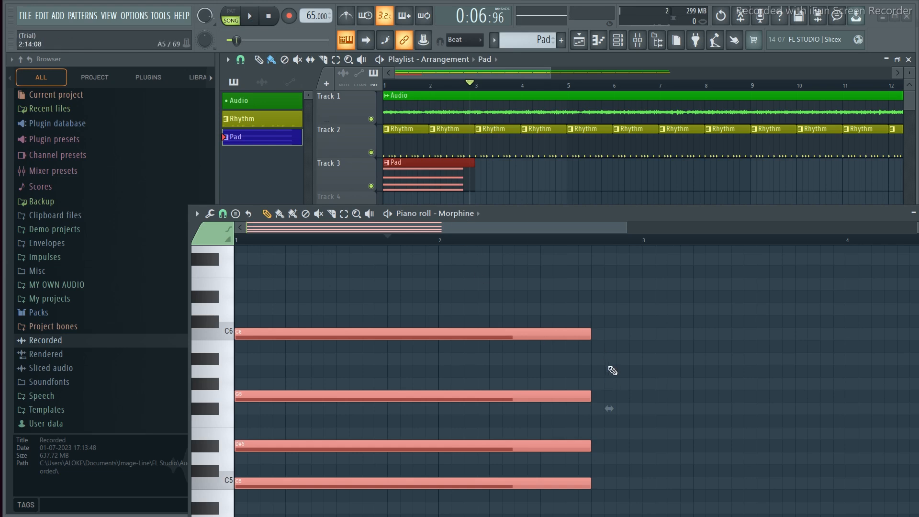
Step: Draw a second chord of A#4, D5, F5 and A#5 starting at 2:13:00, where the first chord ends
{"action": "left_click_drag", "start_coordinate": [580, 215], "coordinate": [547, 163]}
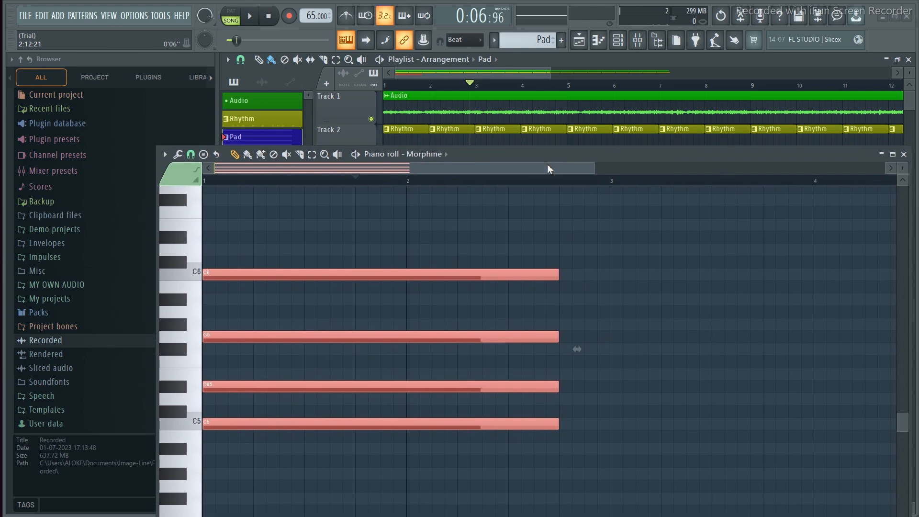
{"action": "left_click", "coordinate": [567, 454]}
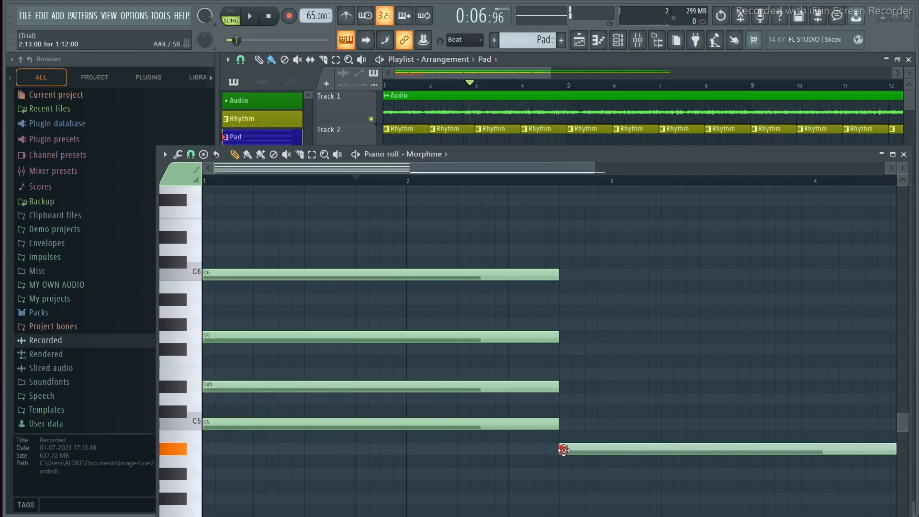
{"action": "left_click", "coordinate": [564, 400]}
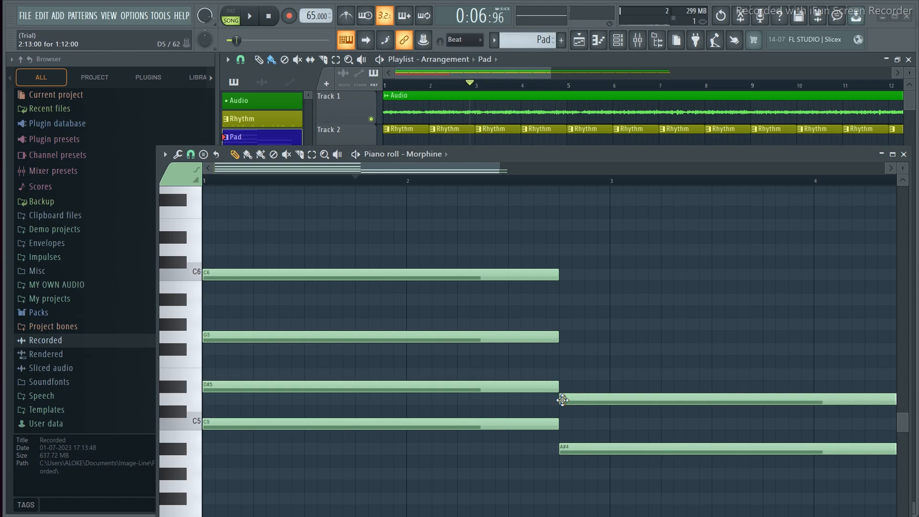
{"action": "left_click", "coordinate": [558, 362]}
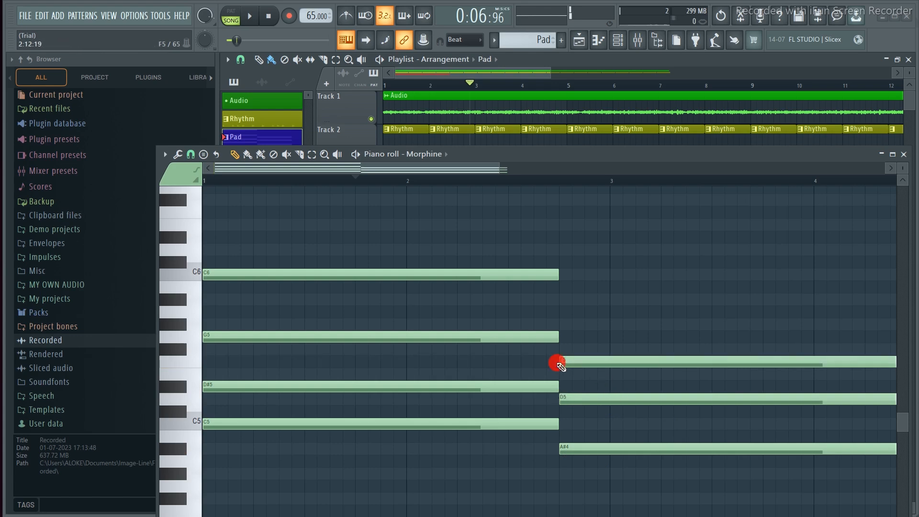
{"action": "left_click", "coordinate": [564, 300]}
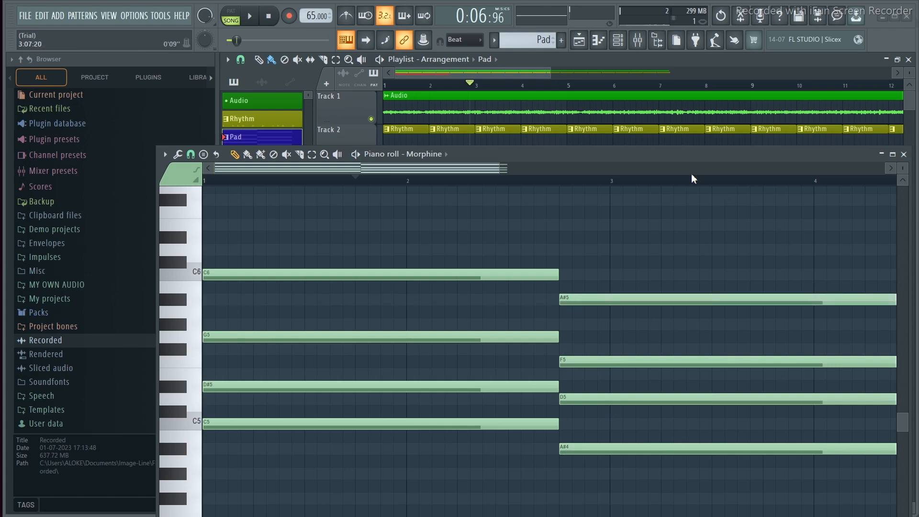
Step: Uncover the Pad clip on Track 3 and play the song through both chords
{"action": "left_click_drag", "start_coordinate": [657, 154], "coordinate": [647, 184]}
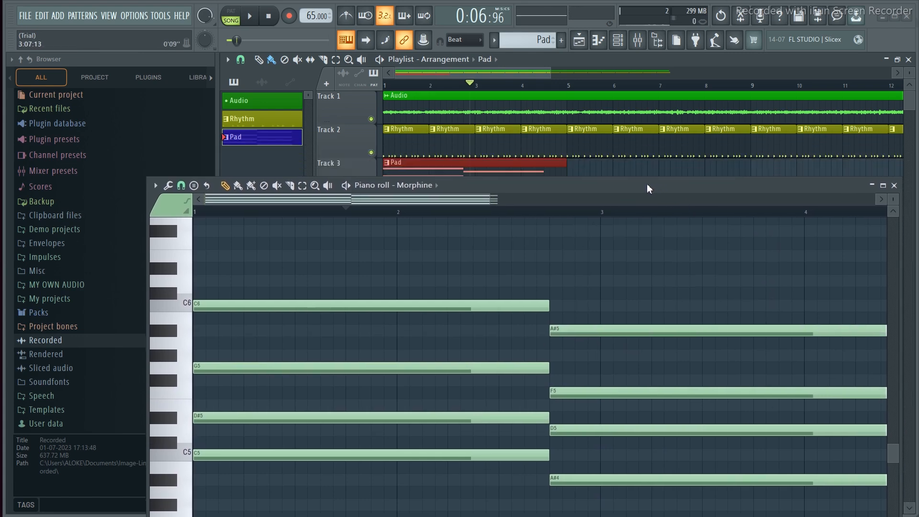
{"action": "key", "text": "space"}
{"action": "key", "text": "space"}
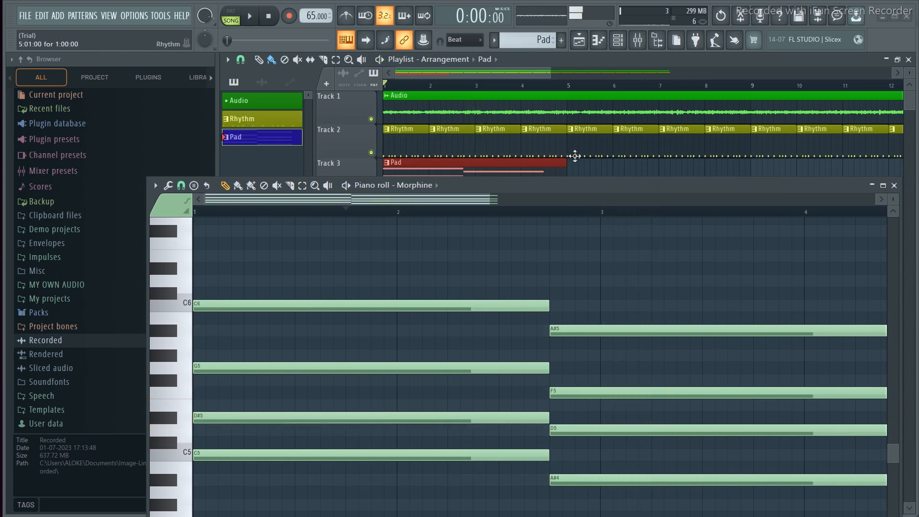
{"action": "key", "text": "space"}
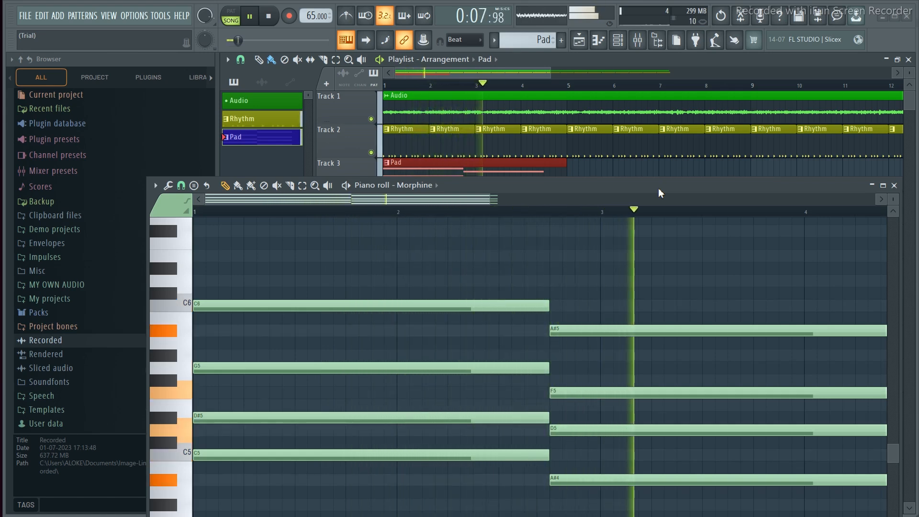
{"action": "left_click_drag", "start_coordinate": [659, 192], "coordinate": [582, 211]}
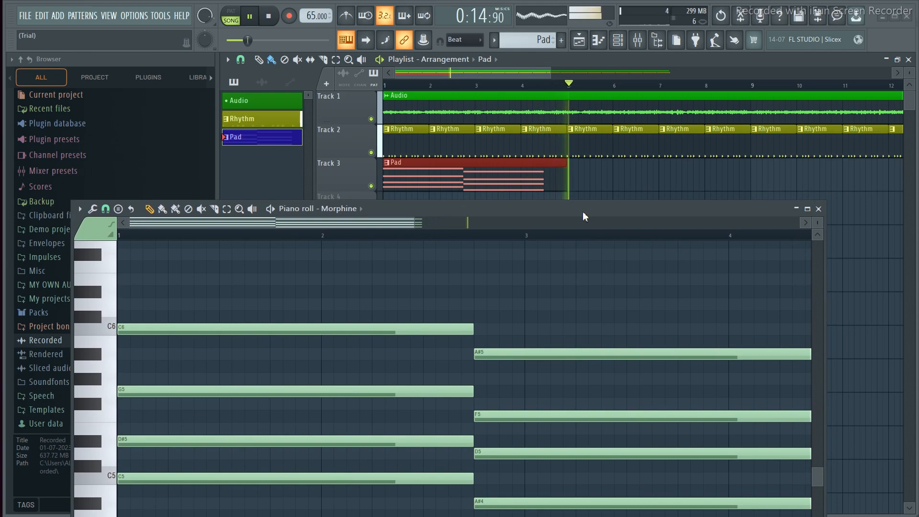
{"action": "key", "text": "space"}
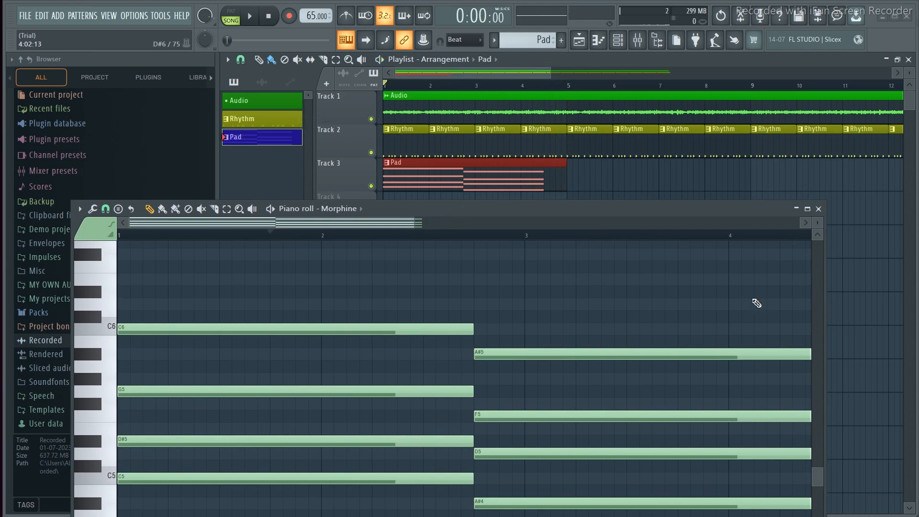
Step: Extend the four notes of the second chord together so they end at bar 5
{"action": "left_click_drag", "start_coordinate": [398, 224], "coordinate": [539, 245]}
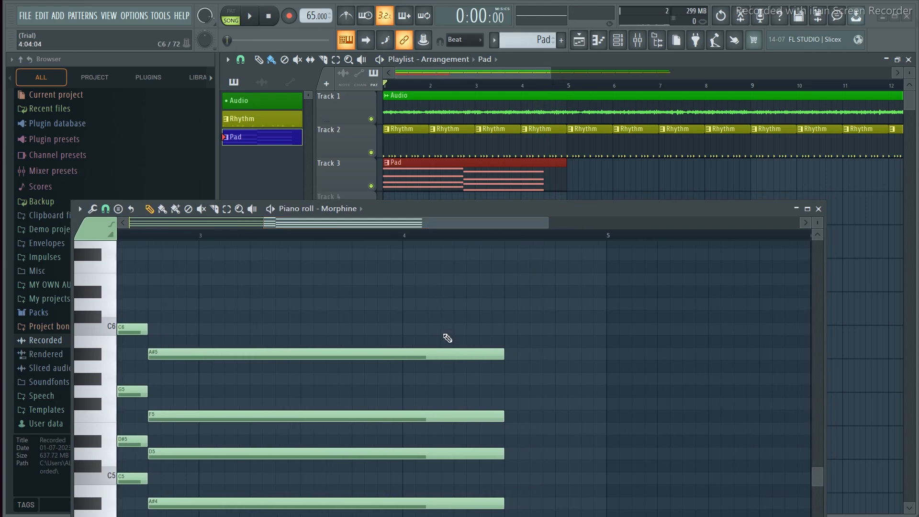
{"action": "left_click_drag", "start_coordinate": [386, 312], "coordinate": [376, 516]}
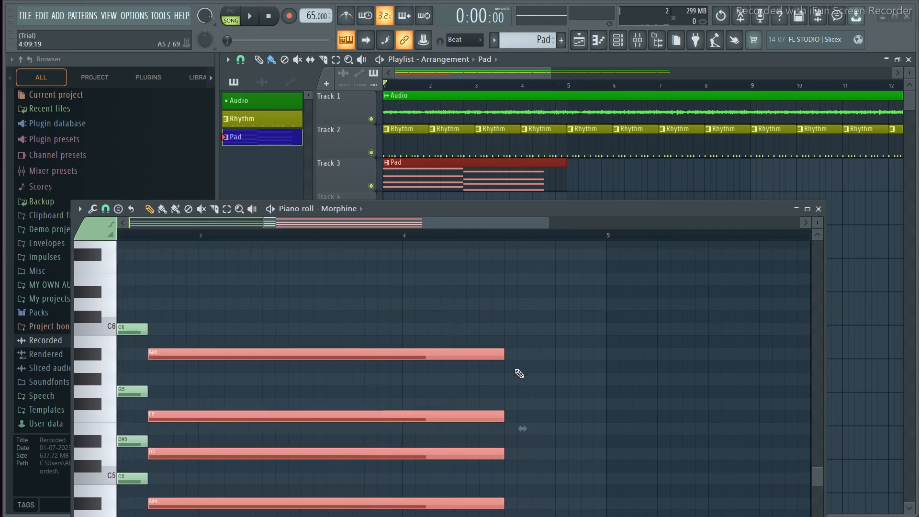
{"action": "left_click_drag", "start_coordinate": [503, 355], "coordinate": [604, 356]}
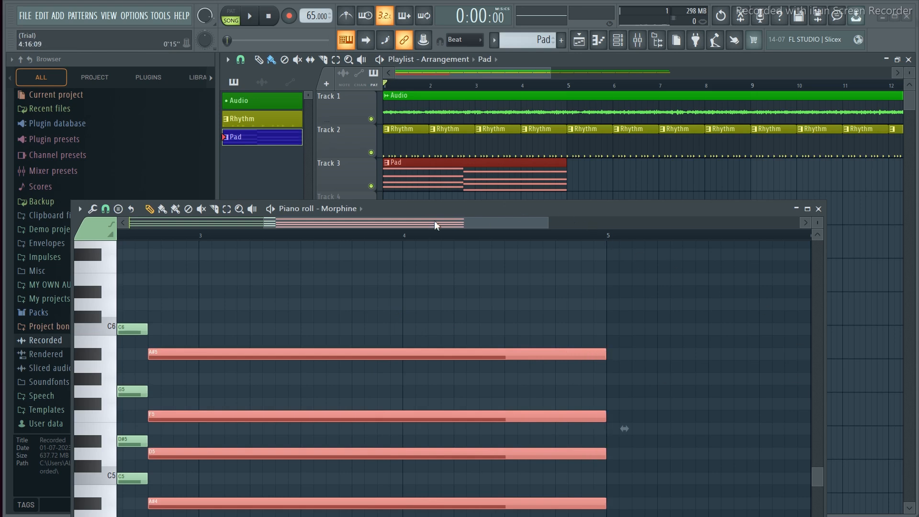
{"action": "left_click", "coordinate": [531, 261]}
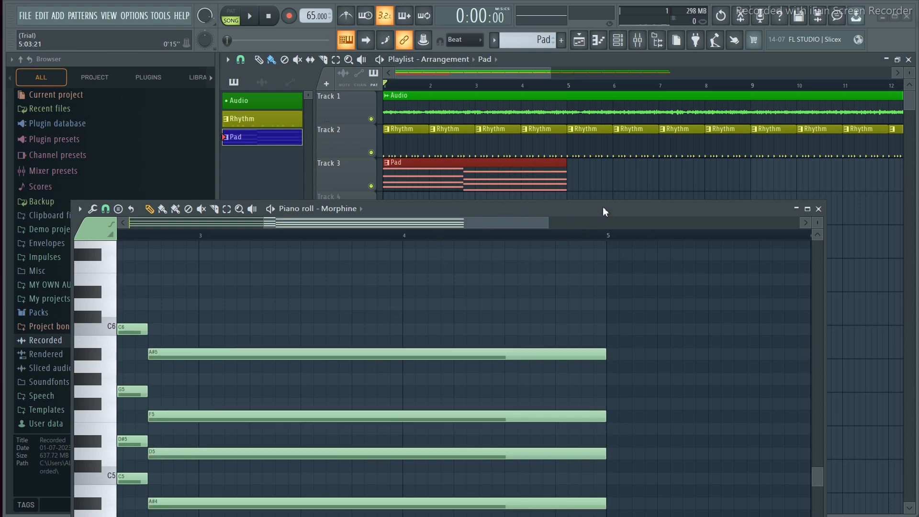
Step: Draw a third chord of C5, D#5, G5 and C6 starting at bar 5, each note 2:04:00 long
{"action": "left_click_drag", "start_coordinate": [603, 208], "coordinate": [524, 120]}
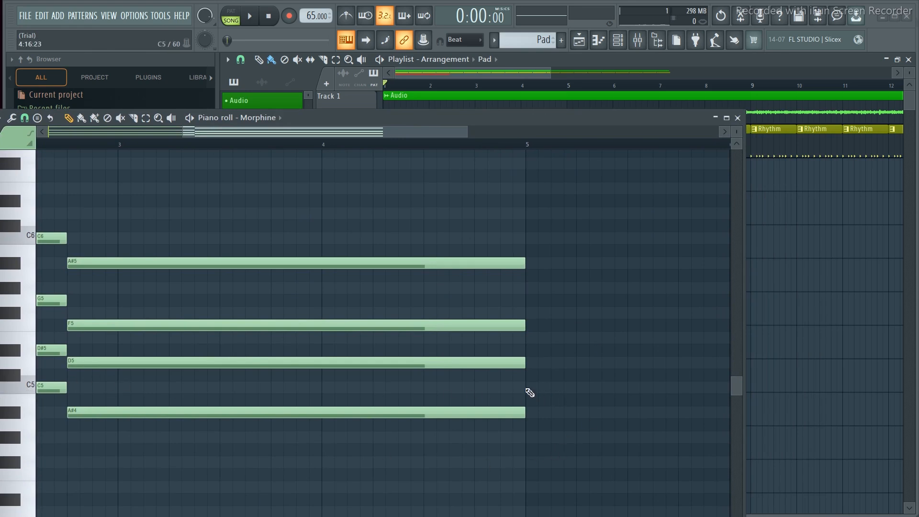
{"action": "left_click", "coordinate": [530, 393]}
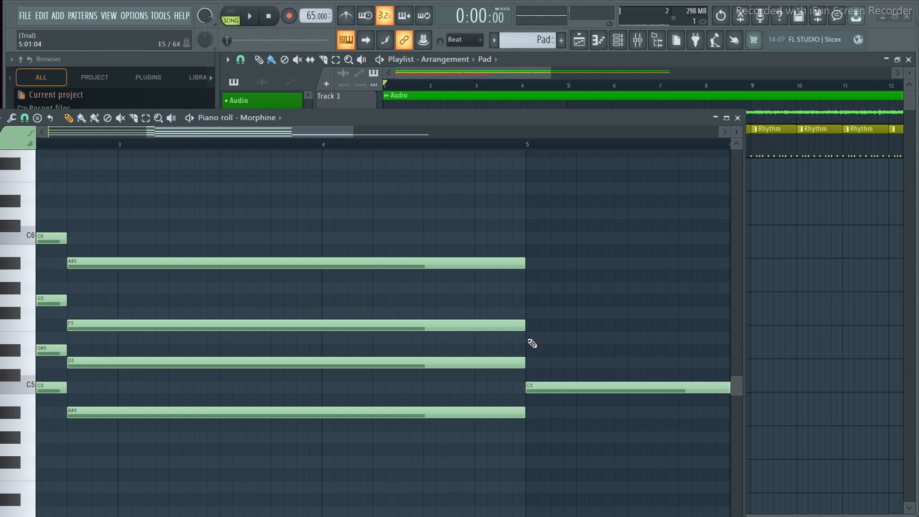
{"action": "left_click", "coordinate": [532, 338]}
{"action": "left_click_drag", "start_coordinate": [554, 337], "coordinate": [557, 353]}
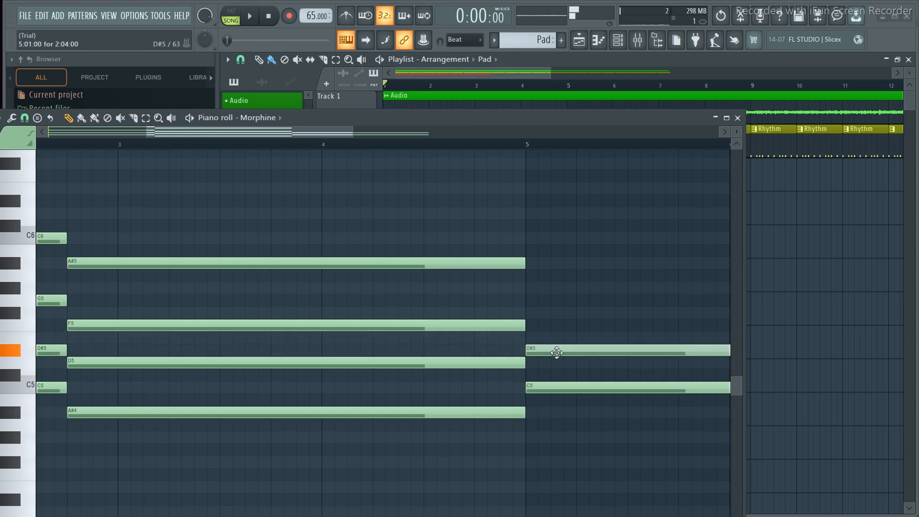
{"action": "left_click", "coordinate": [531, 302]}
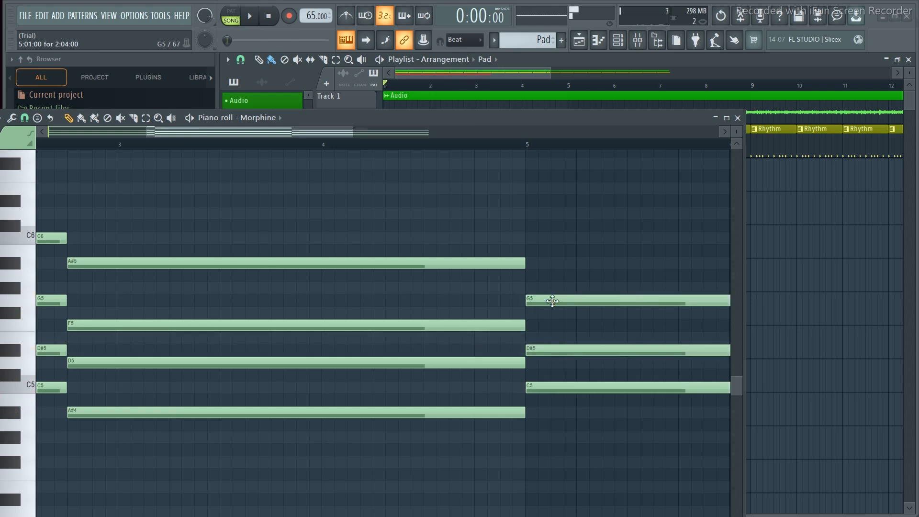
{"action": "left_click", "coordinate": [529, 239]}
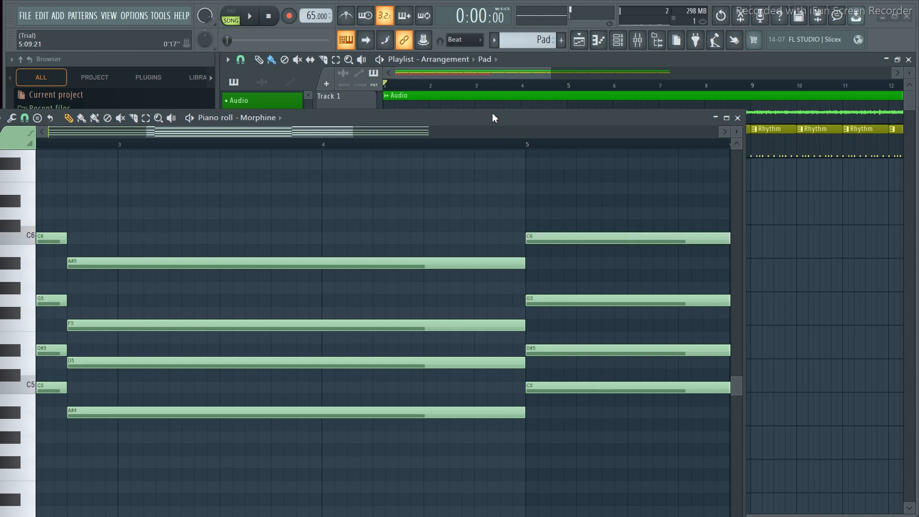
Step: Reposition the Piano roll below Track 3 and play the song to hear the pad chord progression
{"action": "left_click_drag", "start_coordinate": [487, 114], "coordinate": [570, 222]}
{"action": "key", "text": "space"}
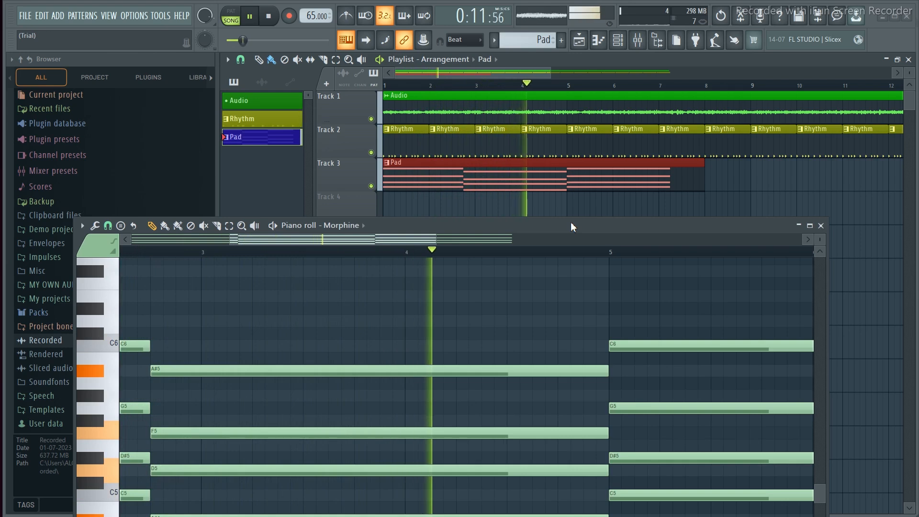
{"action": "left_click_drag", "start_coordinate": [571, 223], "coordinate": [600, 238]}
{"action": "key", "text": "space"}
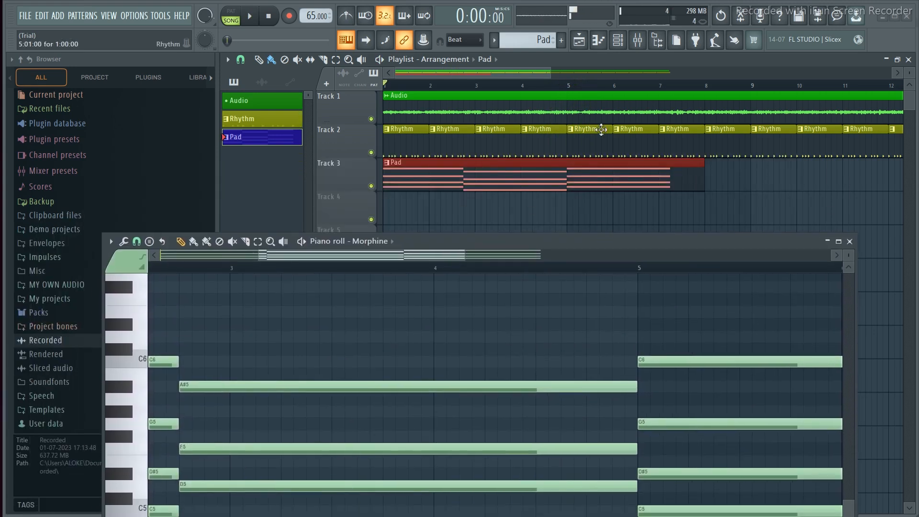
Step: Show the Channel rack and play the song to judge the Morphine pad's level, then close the rack
{"action": "left_click", "coordinate": [618, 40]}
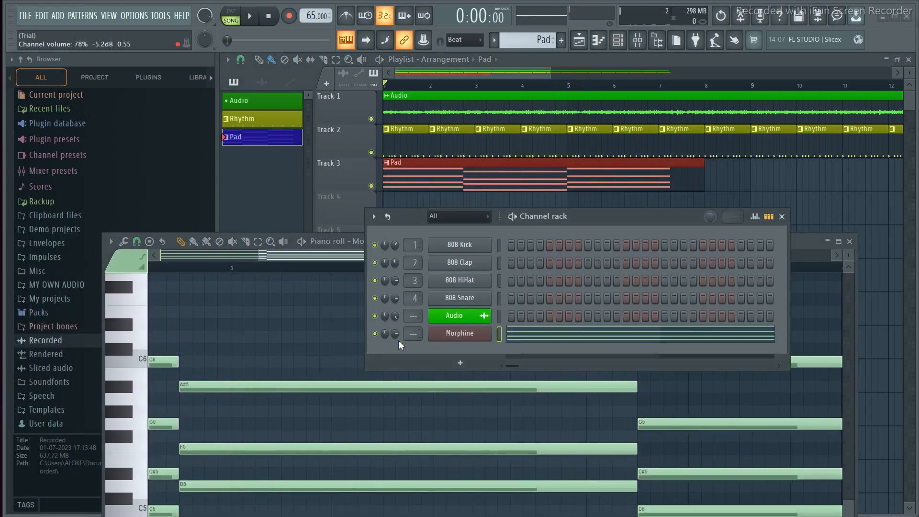
{"action": "key", "text": "space"}
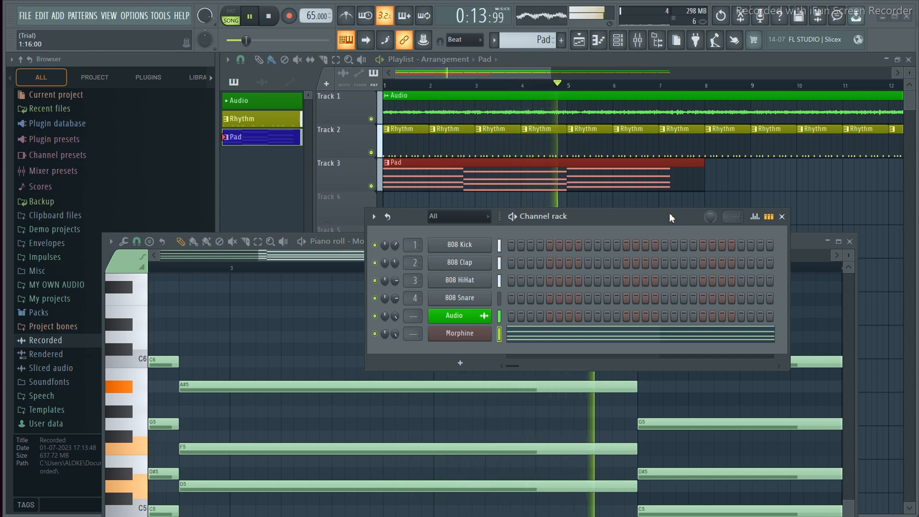
{"action": "key", "text": "space"}
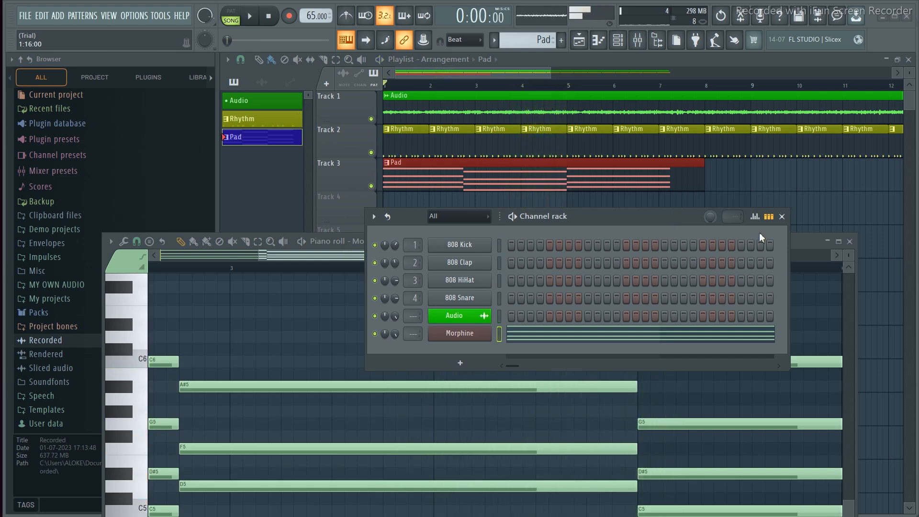
{"action": "left_click", "coordinate": [783, 217]}
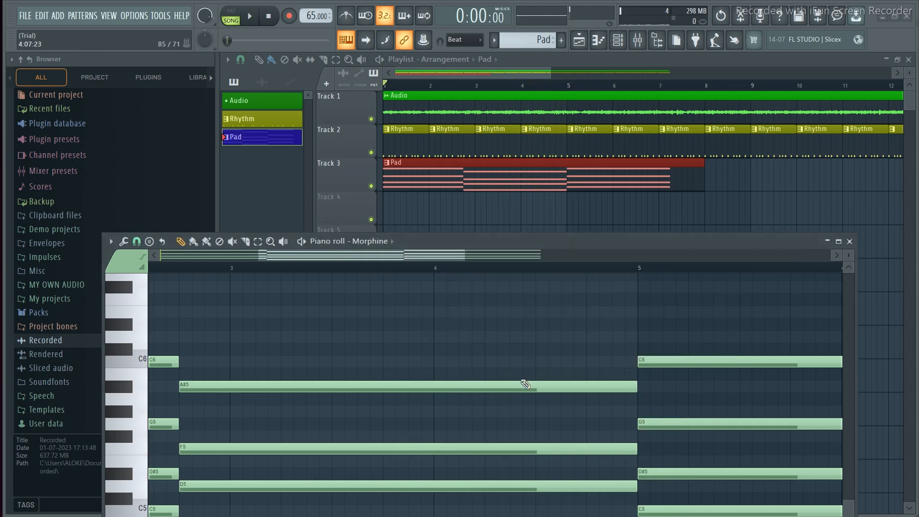
Step: Shorten the second chord's A#4, D5, F5 and A#5 notes to end at 4:13, and move the third chord to start there
{"action": "left_click_drag", "start_coordinate": [494, 341], "coordinate": [495, 512]}
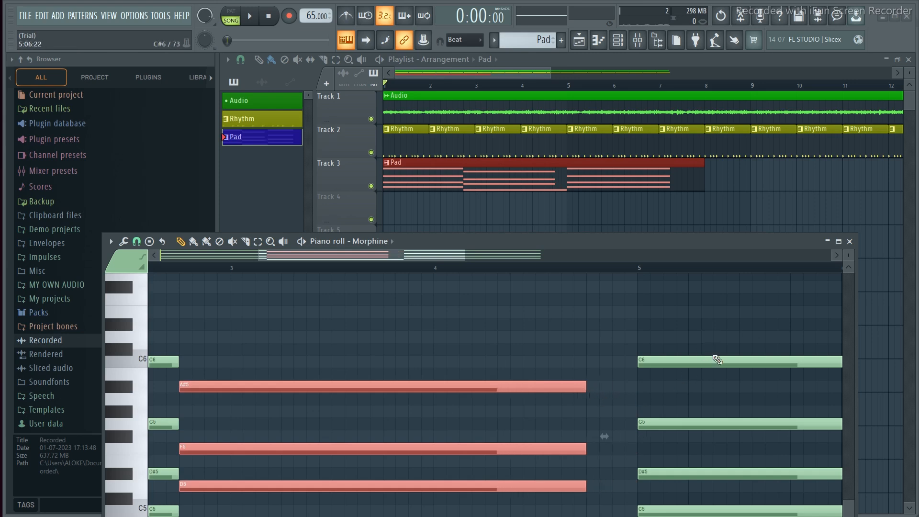
{"action": "left_click", "coordinate": [697, 326], "text": "ctrl"}
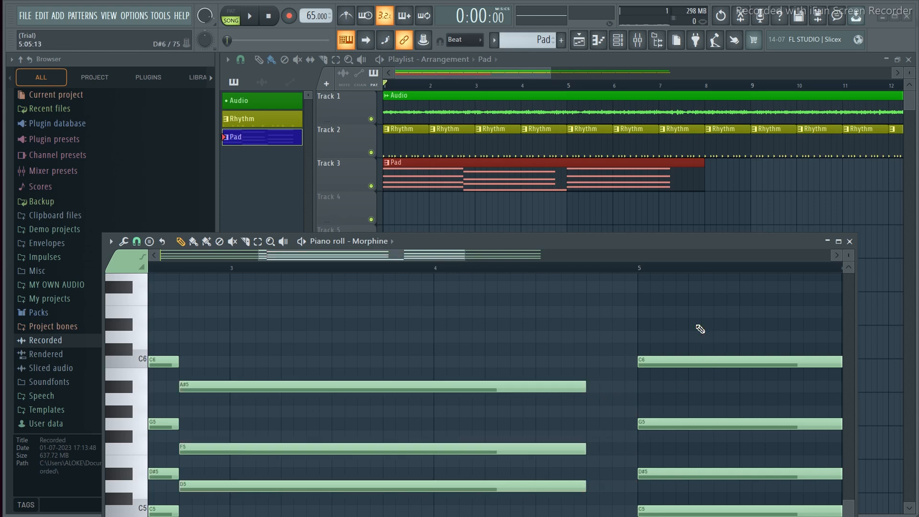
{"action": "left_click_drag", "start_coordinate": [696, 319], "coordinate": [698, 512]}
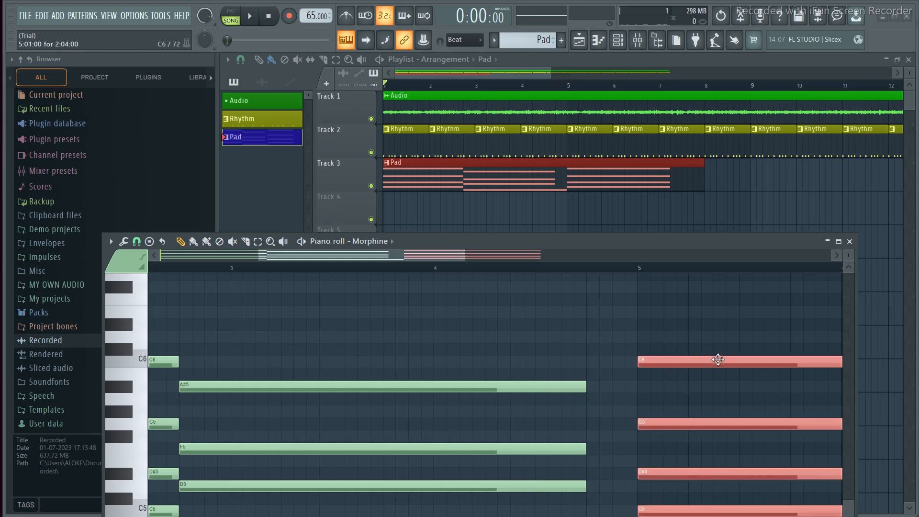
{"action": "left_click_drag", "start_coordinate": [719, 360], "coordinate": [671, 365]}
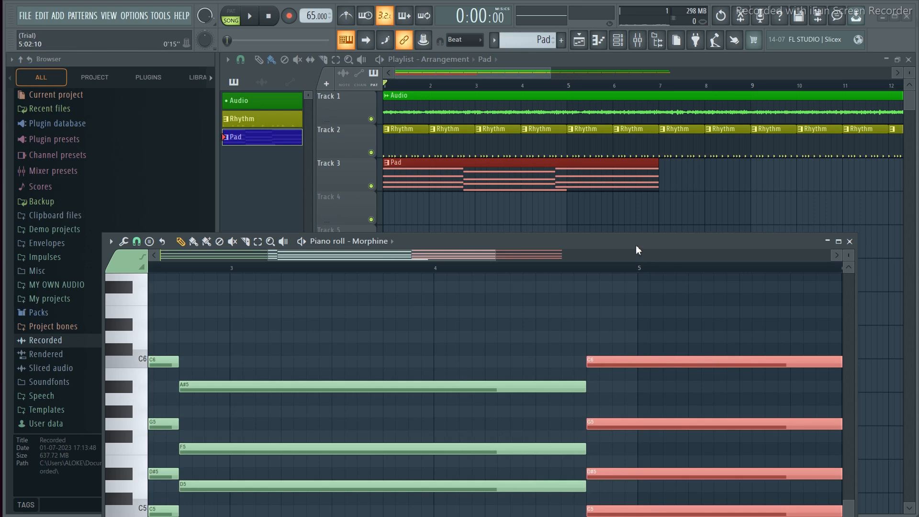
{"action": "left_click_drag", "start_coordinate": [636, 247], "coordinate": [653, 138]}
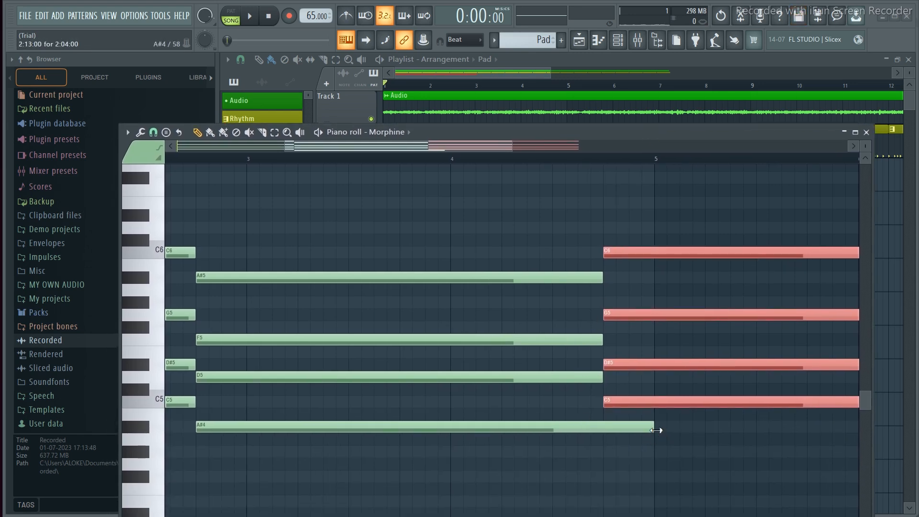
{"action": "left_click_drag", "start_coordinate": [656, 430], "coordinate": [642, 430]}
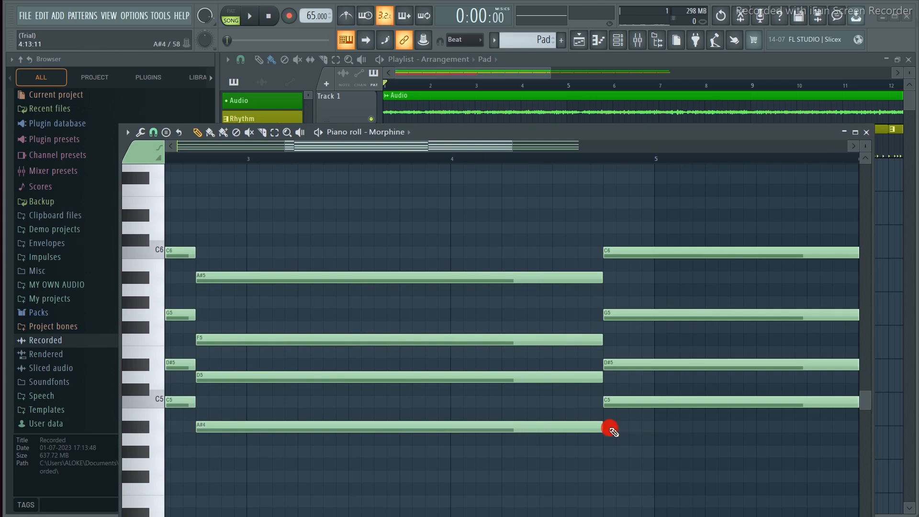
Step: Play the song with the Piano roll below Track 3 and mute Track 1 to hear only the rhythm and pad
{"action": "key", "text": "space"}
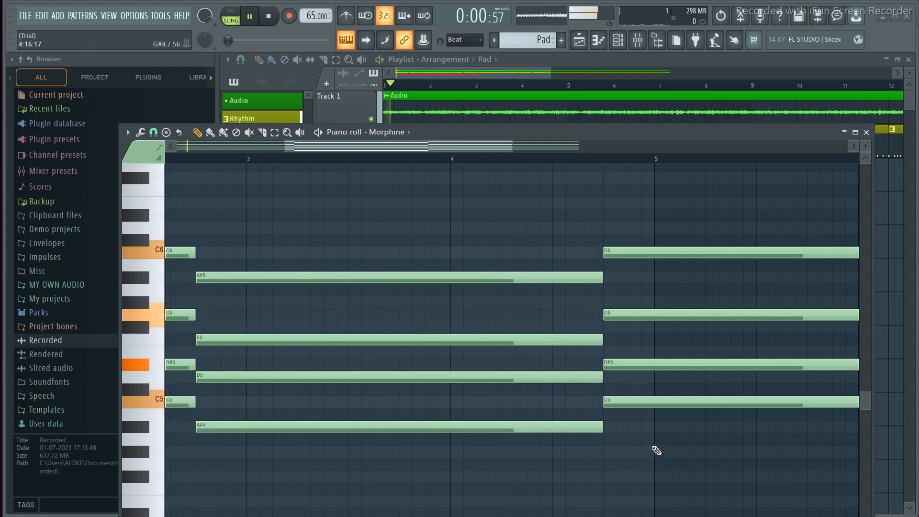
{"action": "left_click_drag", "start_coordinate": [667, 129], "coordinate": [616, 209]}
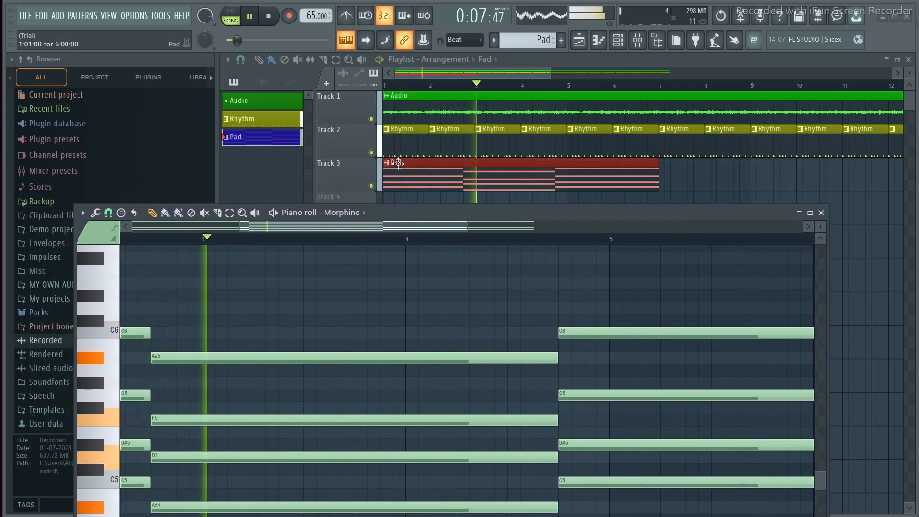
{"action": "left_click", "coordinate": [372, 119]}
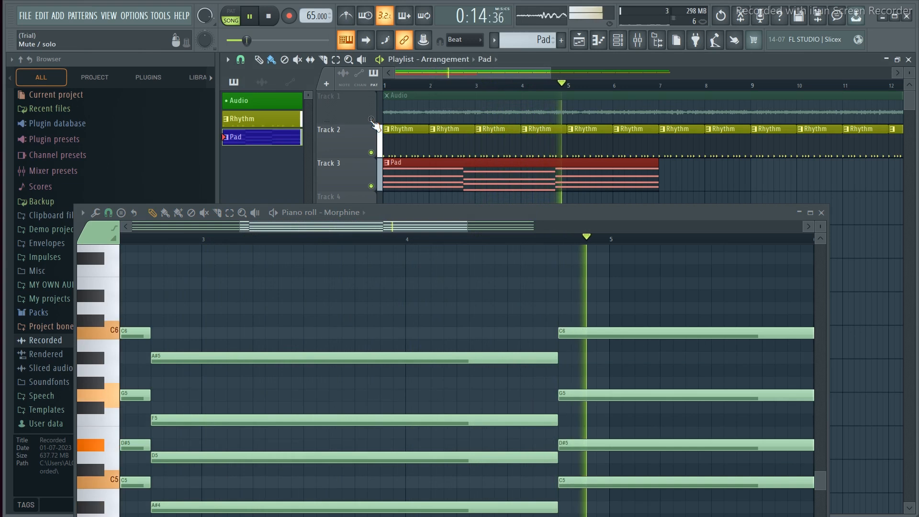
{"action": "key", "text": "space"}
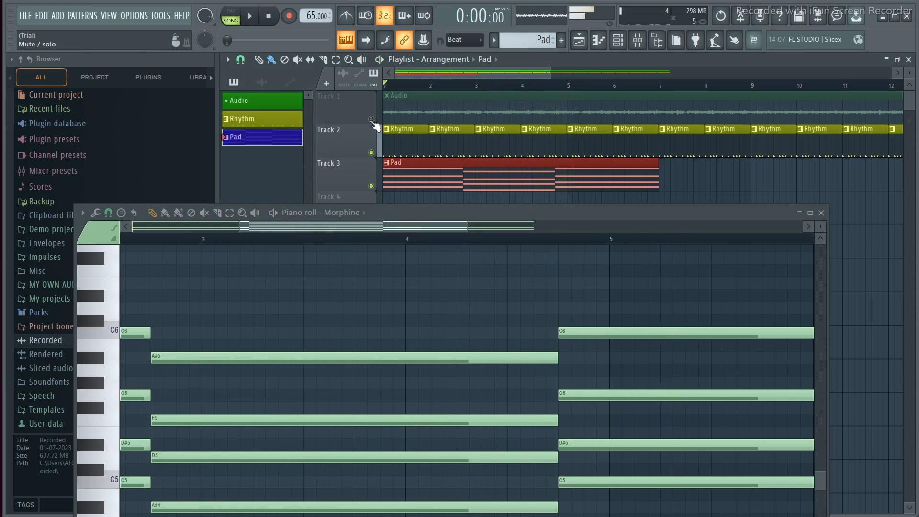
Step: Load the Pads & Atmos preset PAD Vintage Radio MC into the Morphine channel and close its window
{"action": "left_click", "coordinate": [622, 43]}
{"action": "left_click", "coordinate": [460, 334]}
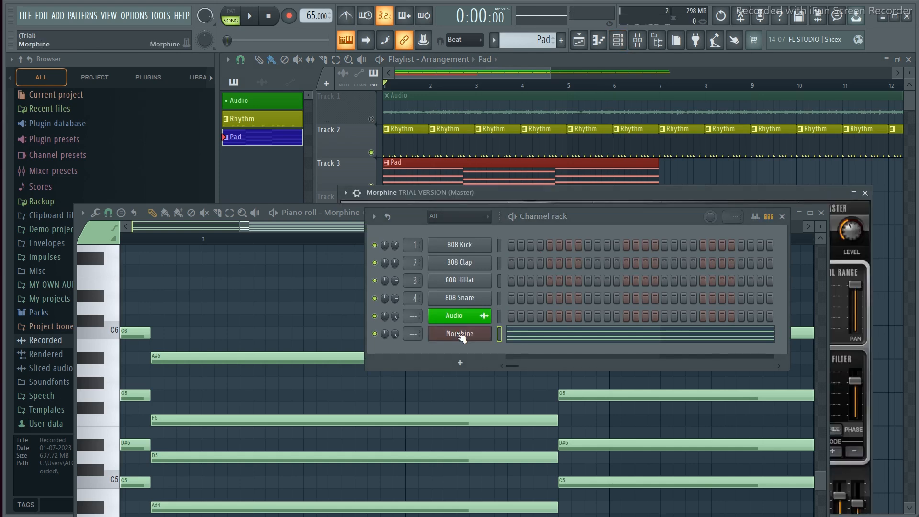
{"action": "left_click", "coordinate": [822, 213]}
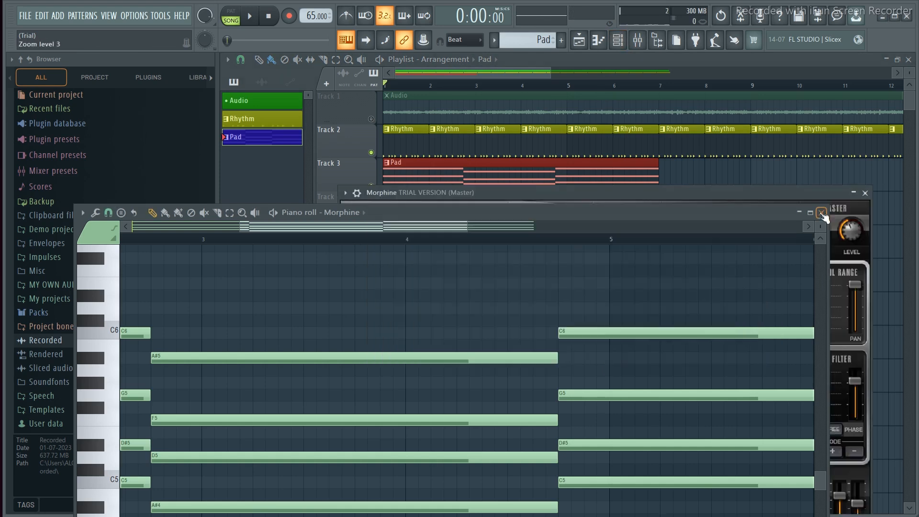
{"action": "left_click", "coordinate": [783, 217]}
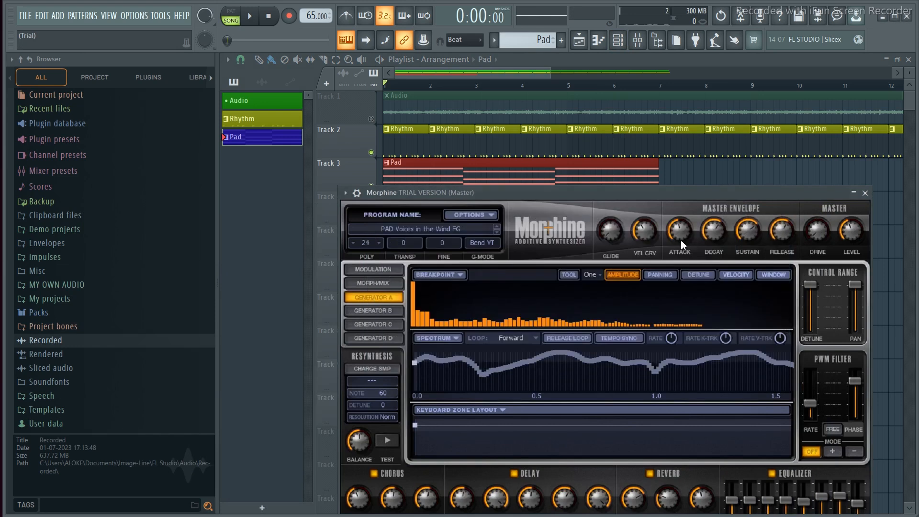
{"action": "left_click", "coordinate": [429, 234]}
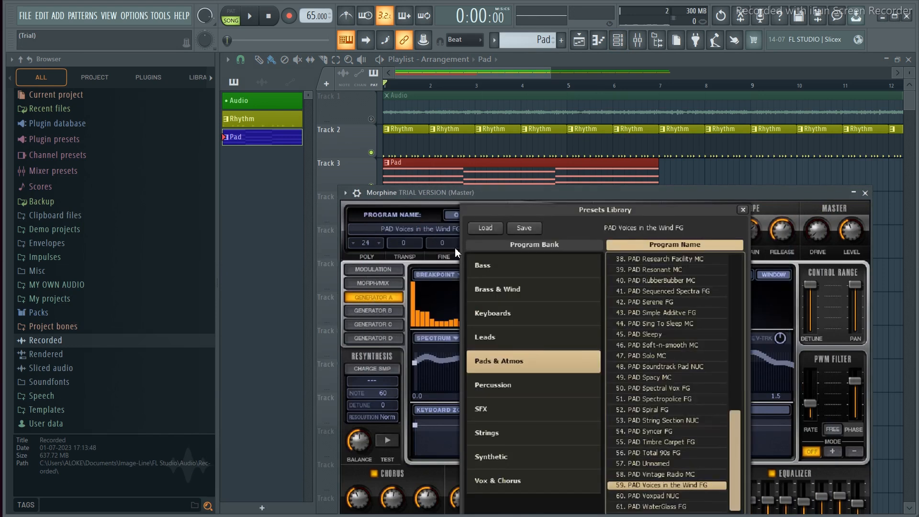
{"action": "left_click", "coordinate": [636, 474]}
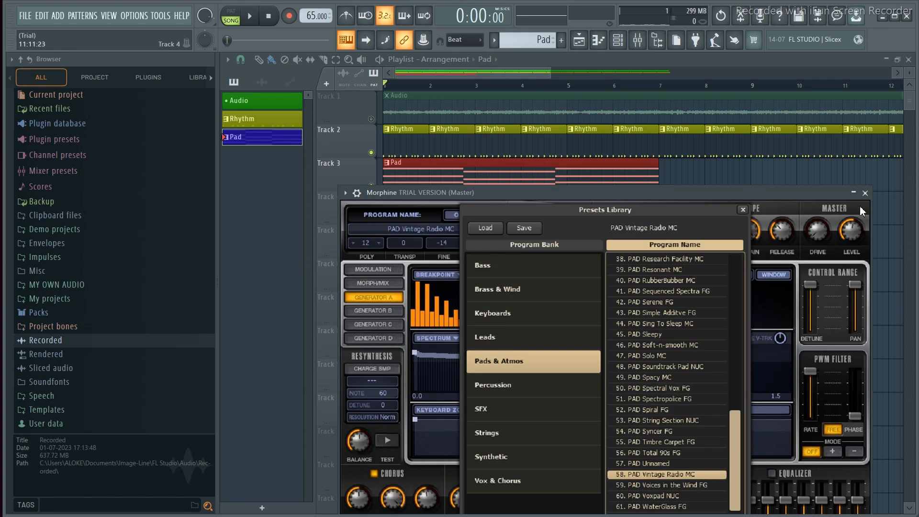
{"action": "left_click", "coordinate": [865, 193]}
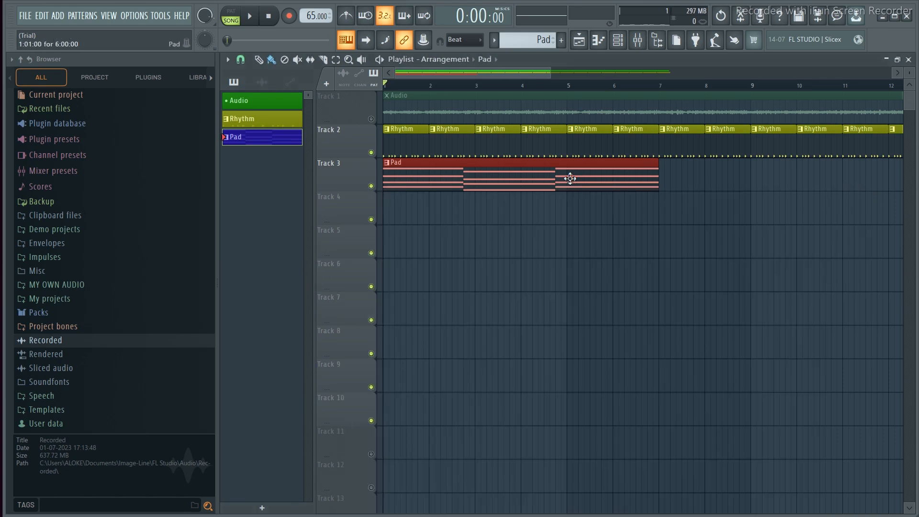
Step: Play the song with the new pad preset and unmute Track 1
{"action": "key", "text": "space"}
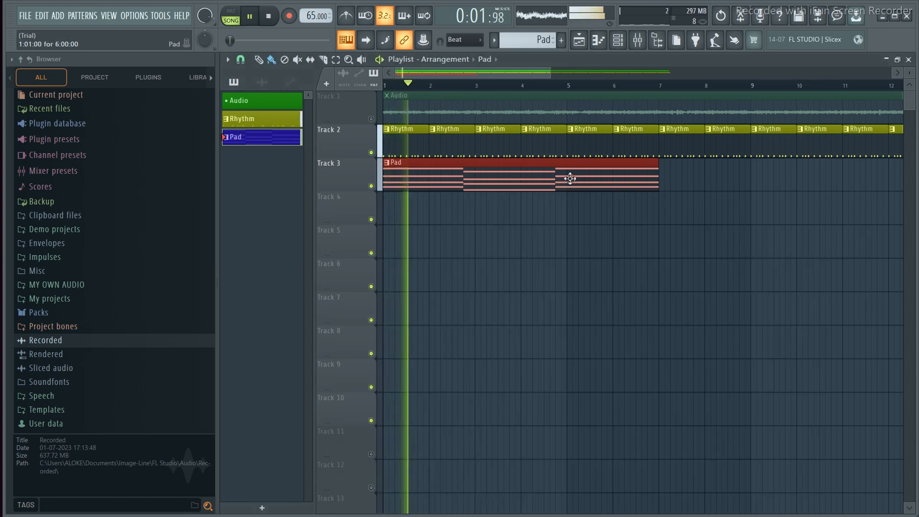
{"action": "left_click", "coordinate": [372, 119]}
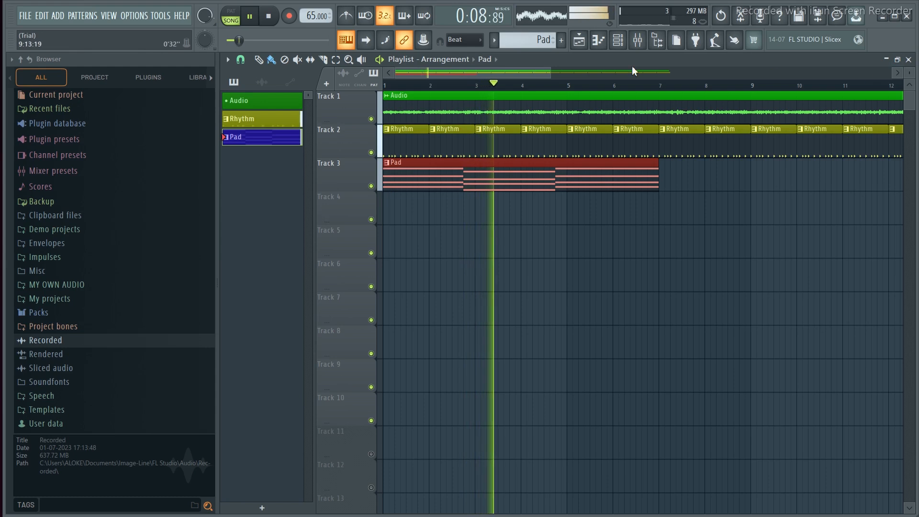
Step: Open the Pad clip's notes and lower the Morphine channel's volume to 74% during playback
{"action": "double_click", "coordinate": [549, 179]}
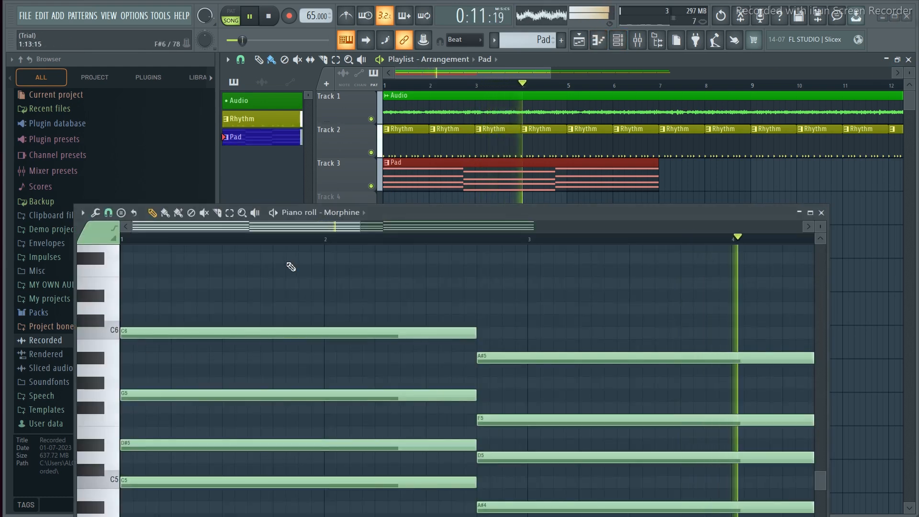
{"action": "key", "text": "F6"}
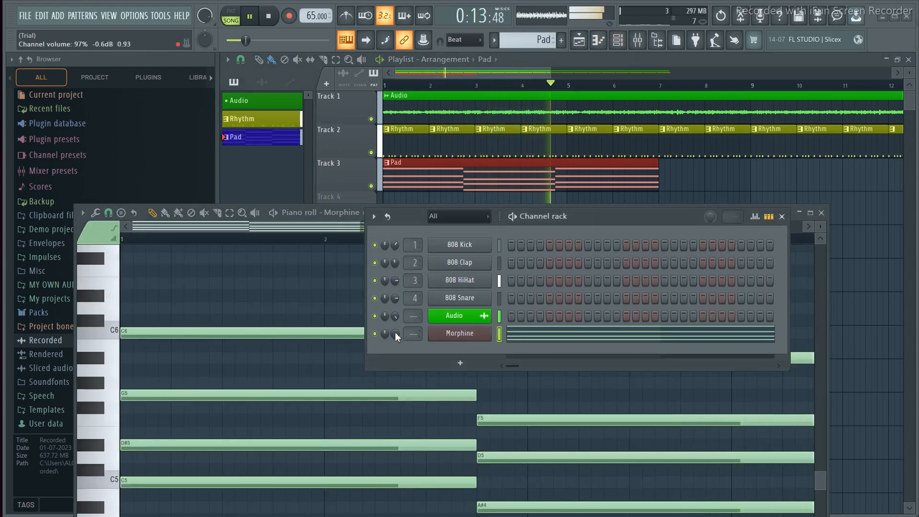
{"action": "left_click_drag", "start_coordinate": [395, 332], "coordinate": [395, 351]}
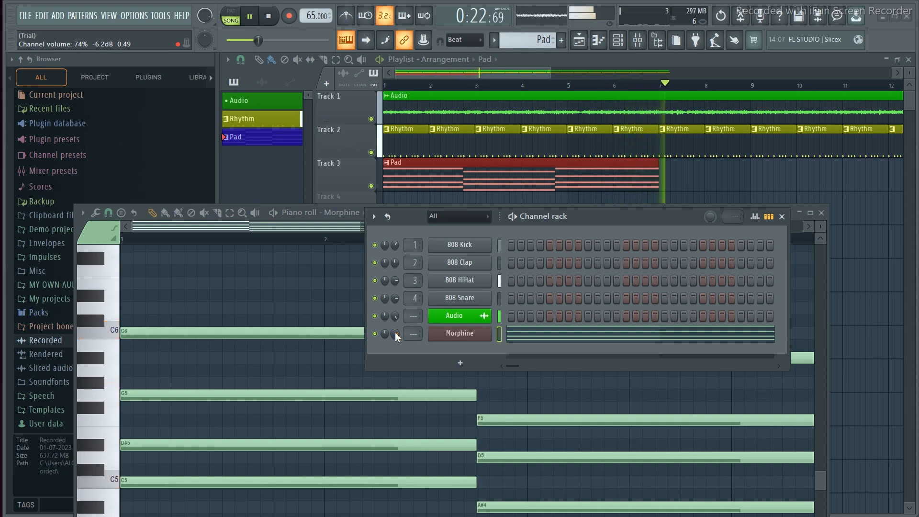
{"action": "key", "text": "space"}
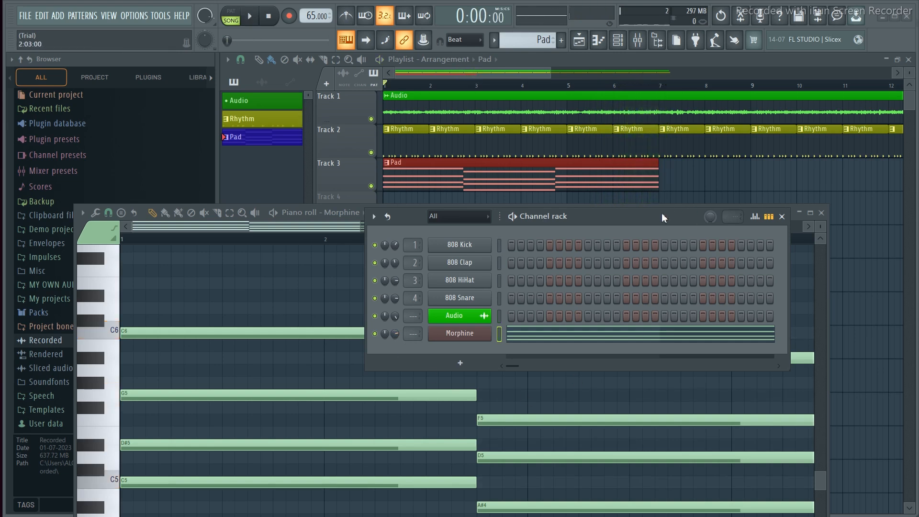
Step: Transpose all notes of the pad chord progression down one octave
{"action": "left_click_drag", "start_coordinate": [662, 217], "coordinate": [674, 125]}
{"action": "left_click", "coordinate": [763, 234]}
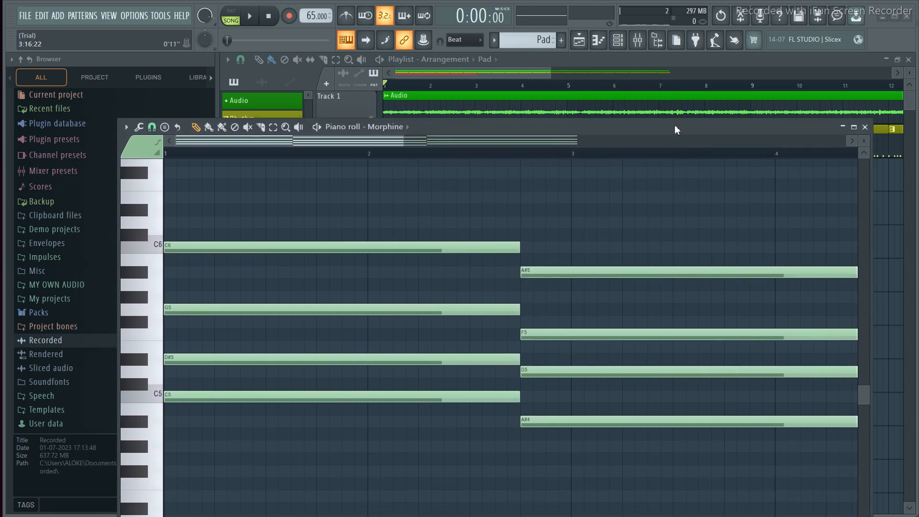
{"action": "key", "text": "ctrl+a"}
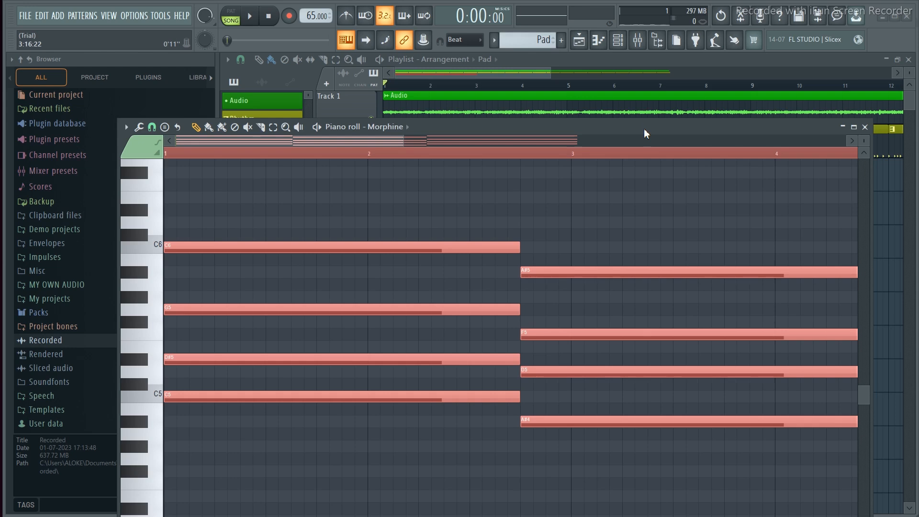
{"action": "key", "text": "ctrl+Down"}
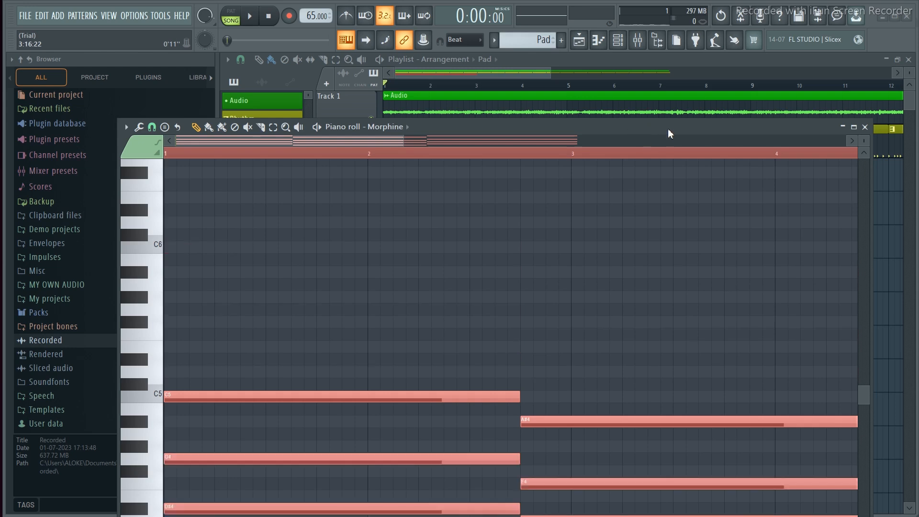
{"action": "left_click", "coordinate": [186, 153]}
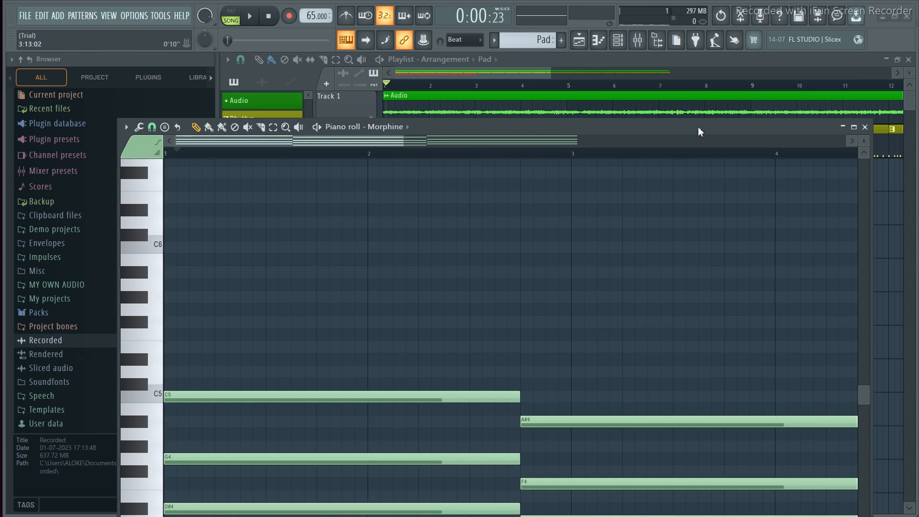
Step: Reveal Track 3 above the Piano roll and set the Morphine channel's volume to 81% while the song plays
{"action": "left_click_drag", "start_coordinate": [698, 126], "coordinate": [607, 243]}
{"action": "key", "text": "space"}
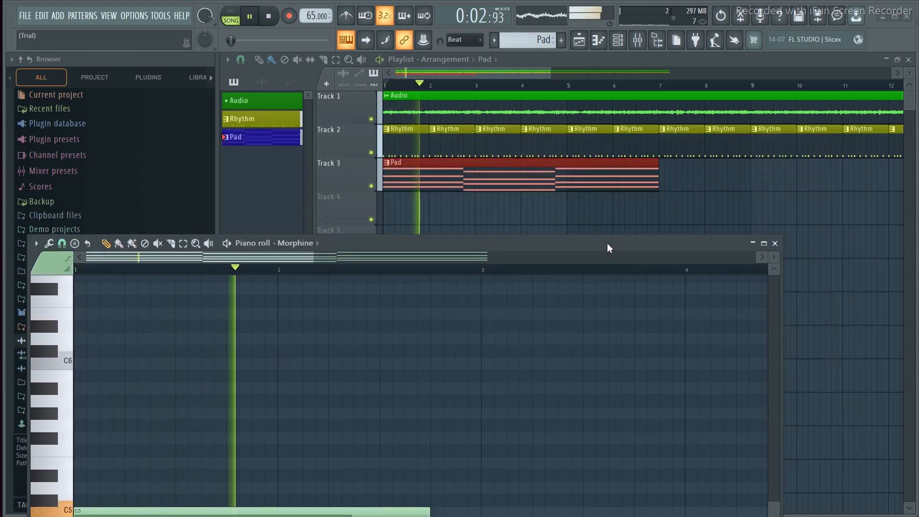
{"action": "left_click_drag", "start_coordinate": [607, 243], "coordinate": [633, 241]}
{"action": "key", "text": "F6"}
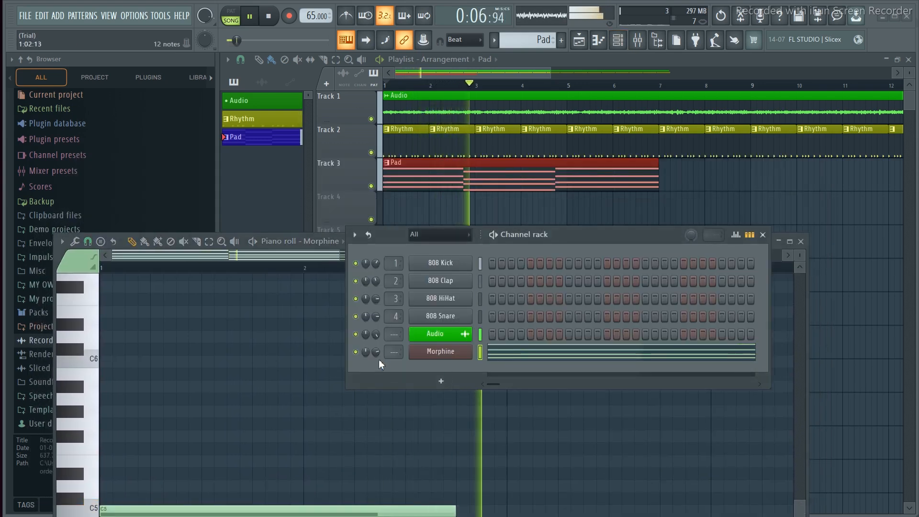
{"action": "left_click_drag", "start_coordinate": [376, 353], "coordinate": [376, 347]}
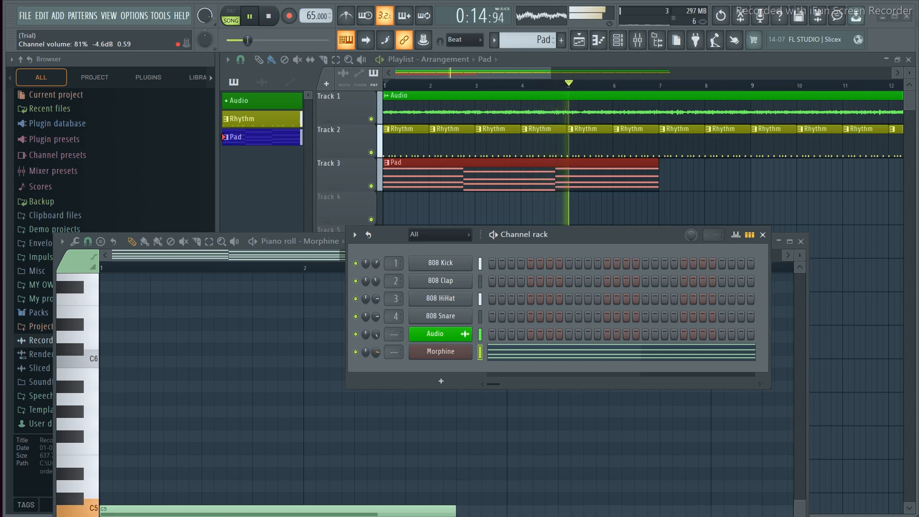
{"action": "left_click_drag", "start_coordinate": [376, 347], "coordinate": [376, 347]}
Step: Restart the song and skip ahead to just before the third chord to hear the pad's balance
{"action": "key", "text": "space"}
{"action": "key", "text": "space"}
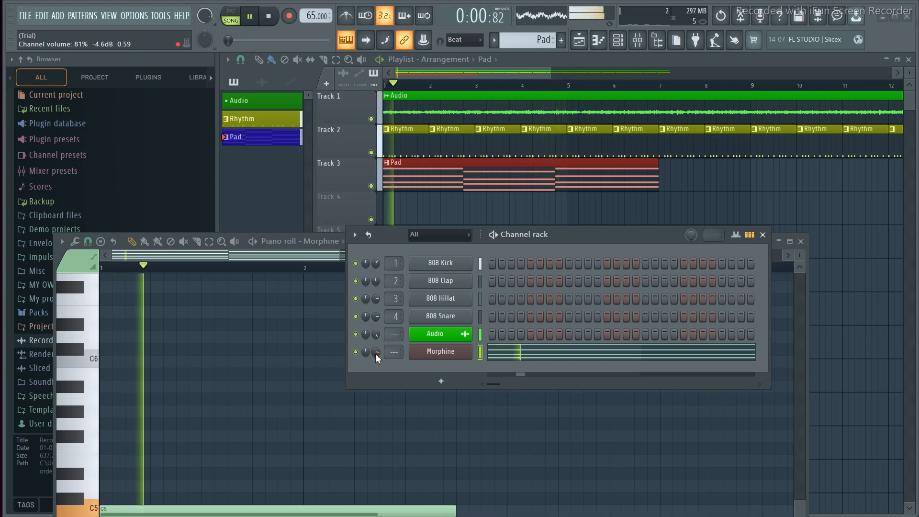
{"action": "left_click", "coordinate": [549, 87]}
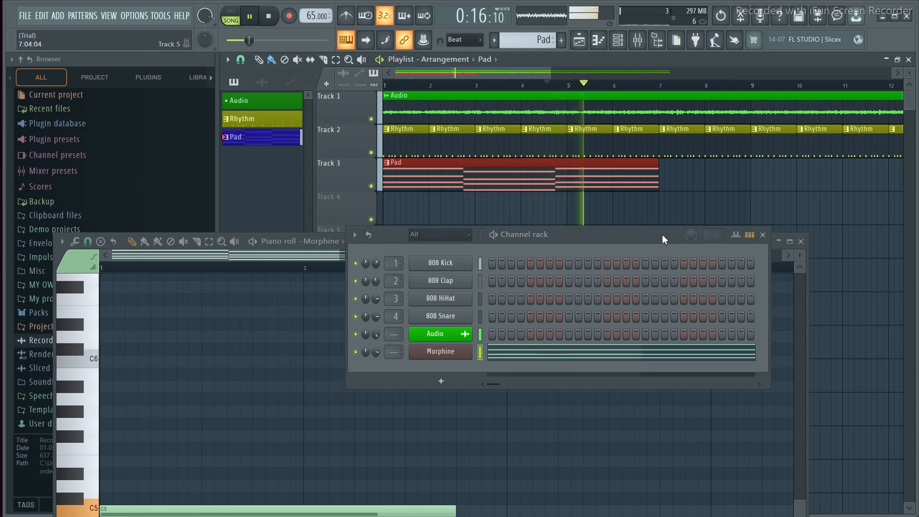
Step: Close the Channel rack, stop playback and extend all four notes of the pad's third chord by one beat, to 7:05
{"action": "left_click", "coordinate": [764, 235]}
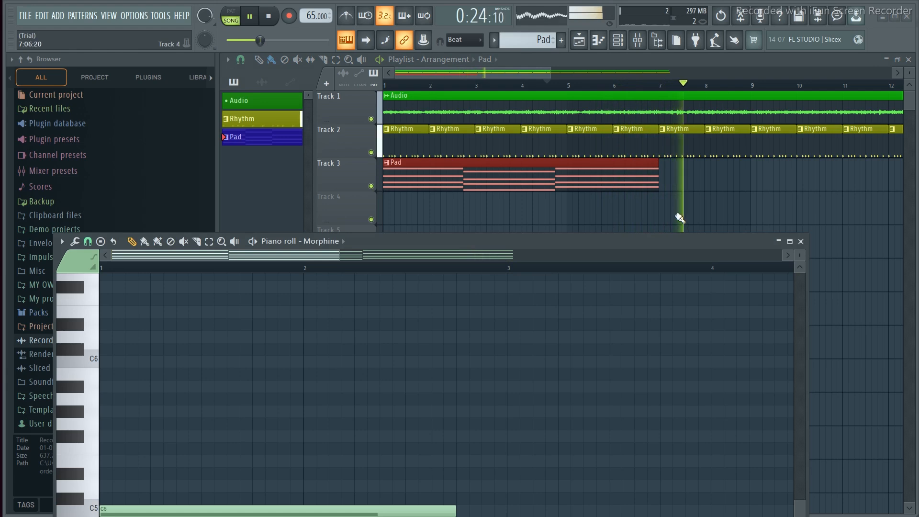
{"action": "key", "text": "space"}
{"action": "left_click_drag", "start_coordinate": [554, 242], "coordinate": [428, 74]}
{"action": "left_click_drag", "start_coordinate": [219, 91], "coordinate": [427, 98]}
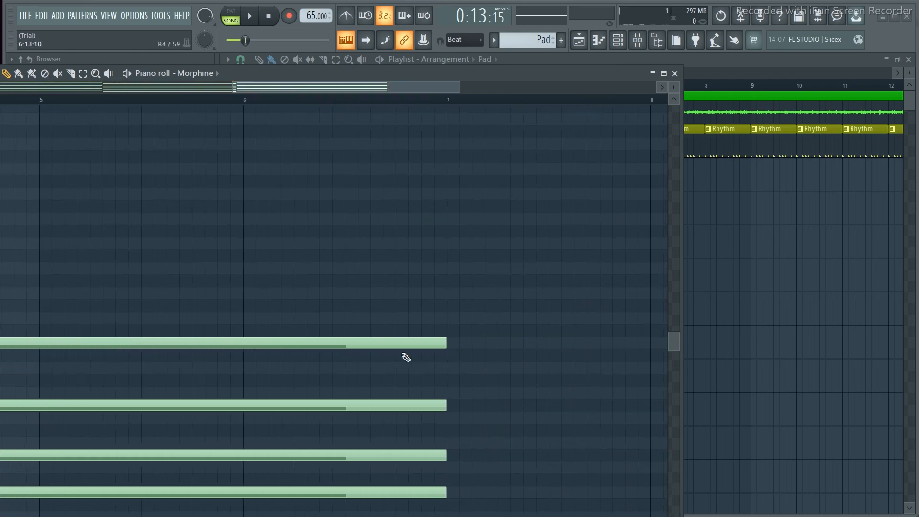
{"action": "left_click_drag", "start_coordinate": [357, 287], "coordinate": [358, 516]}
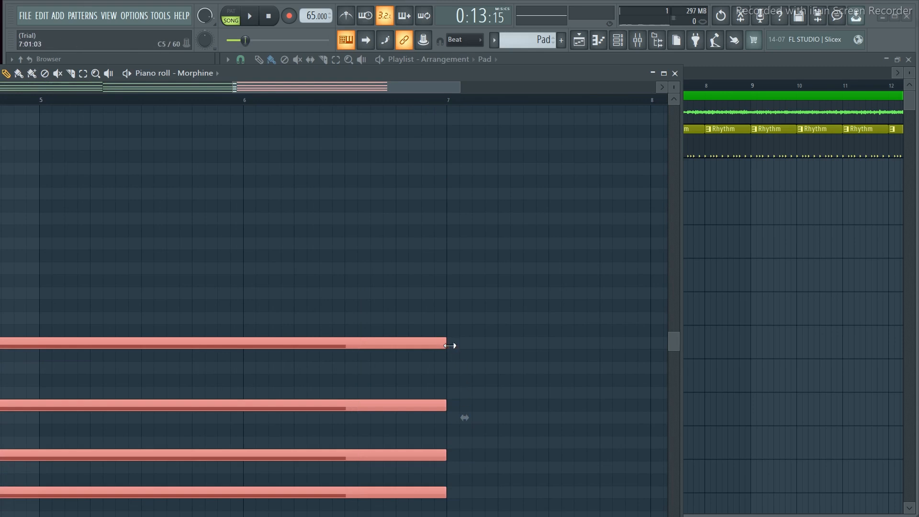
{"action": "left_click_drag", "start_coordinate": [450, 345], "coordinate": [500, 346]}
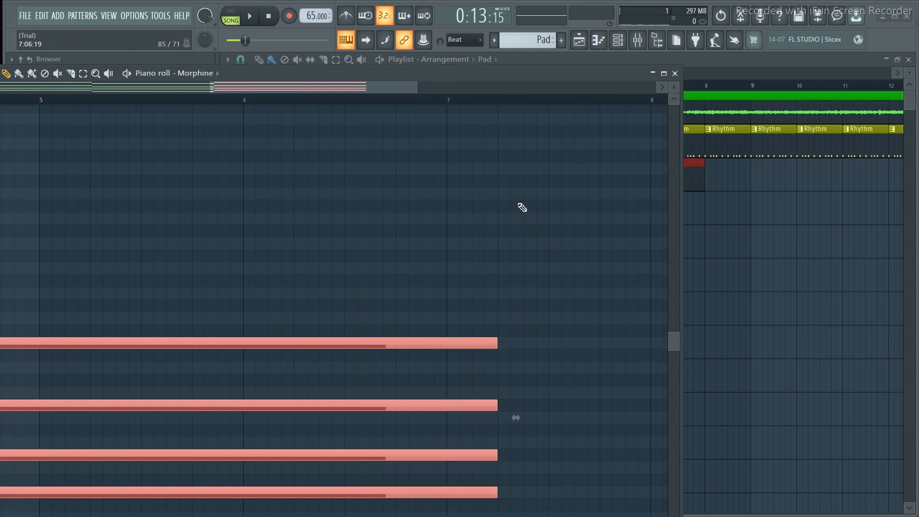
Step: Play the song past the end of the third chord to check its length against the audio and rhythm, and pause
{"action": "left_click_drag", "start_coordinate": [461, 76], "coordinate": [493, 228]}
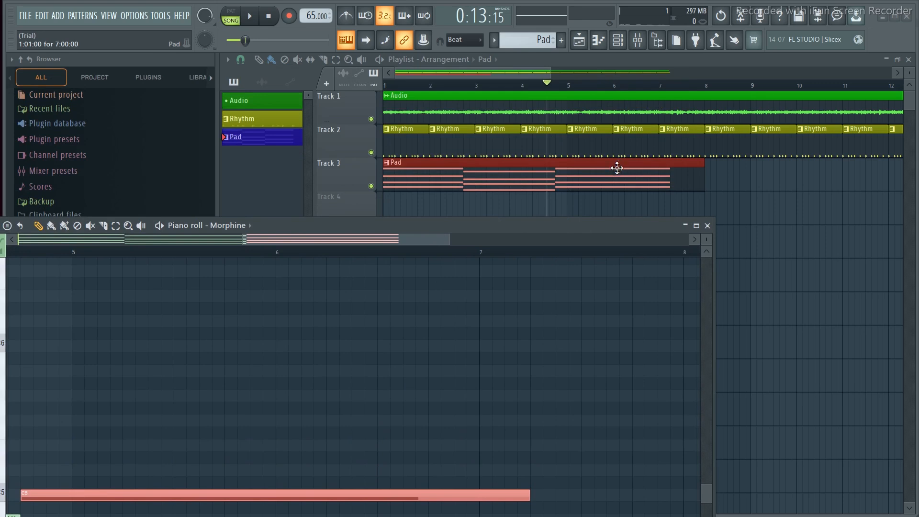
{"action": "key", "text": "space"}
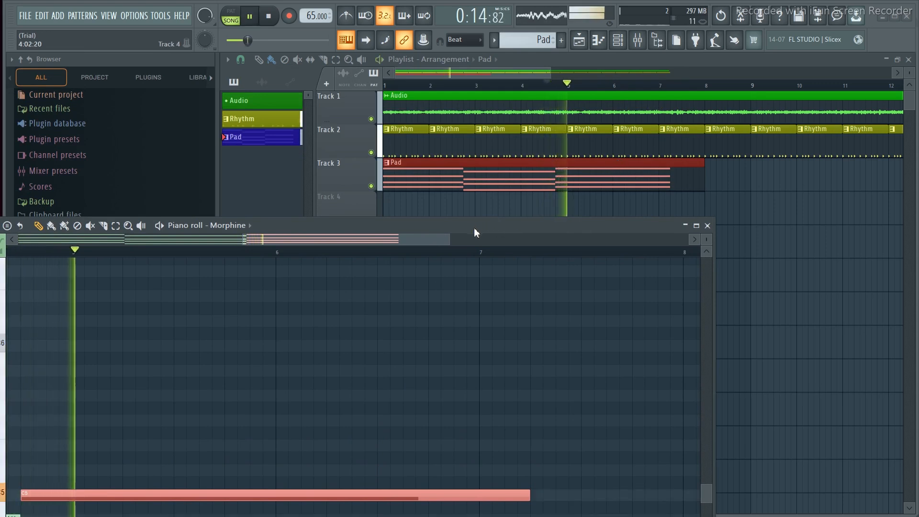
{"action": "left_click_drag", "start_coordinate": [474, 228], "coordinate": [547, 215]}
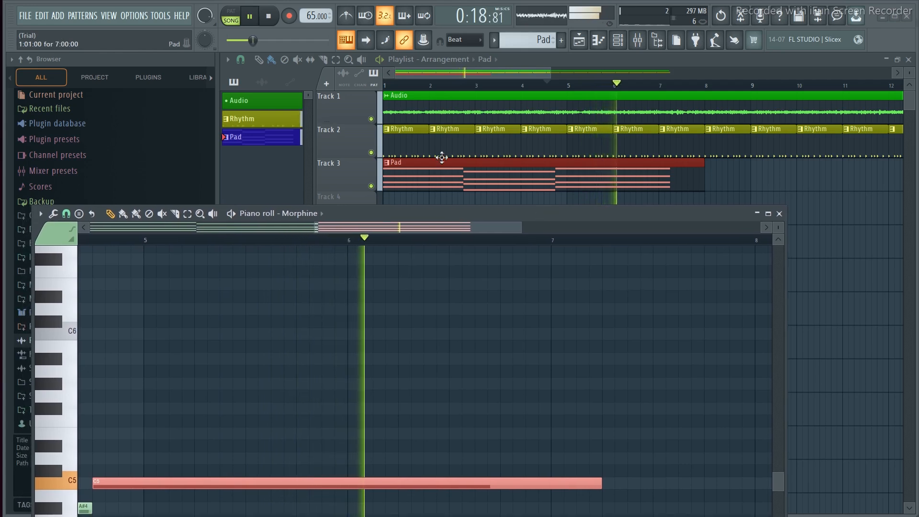
{"action": "left_click", "coordinate": [253, 19]}
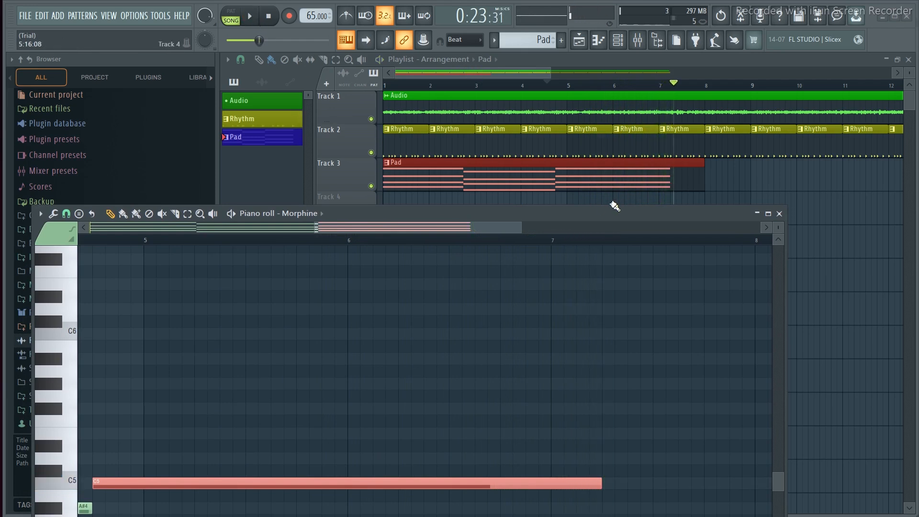
Step: Add a fourth pad chord of A#3, D4, F4 and A#4 at 7:05:00, each note 2:08:00 long
{"action": "left_click_drag", "start_coordinate": [559, 214], "coordinate": [551, 99]}
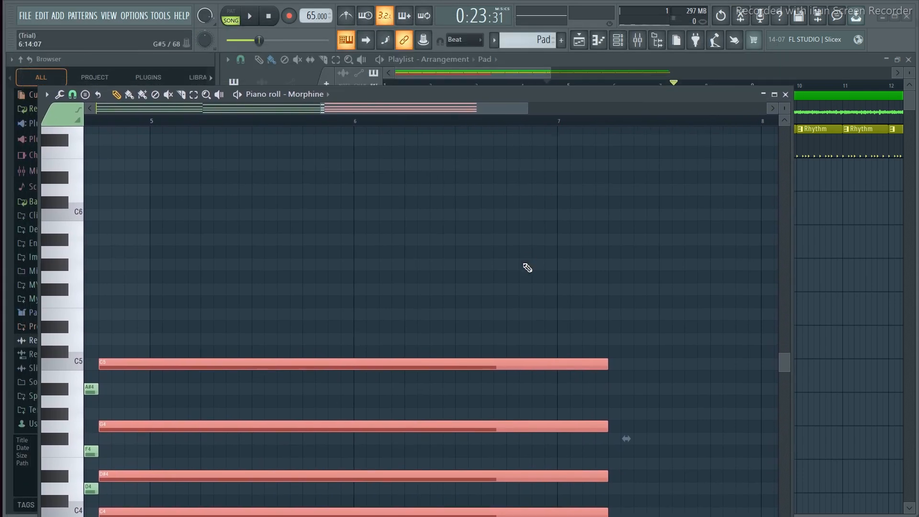
{"action": "scroll", "coordinate": [527, 267], "scroll_direction": "down", "scroll_amount": 4}
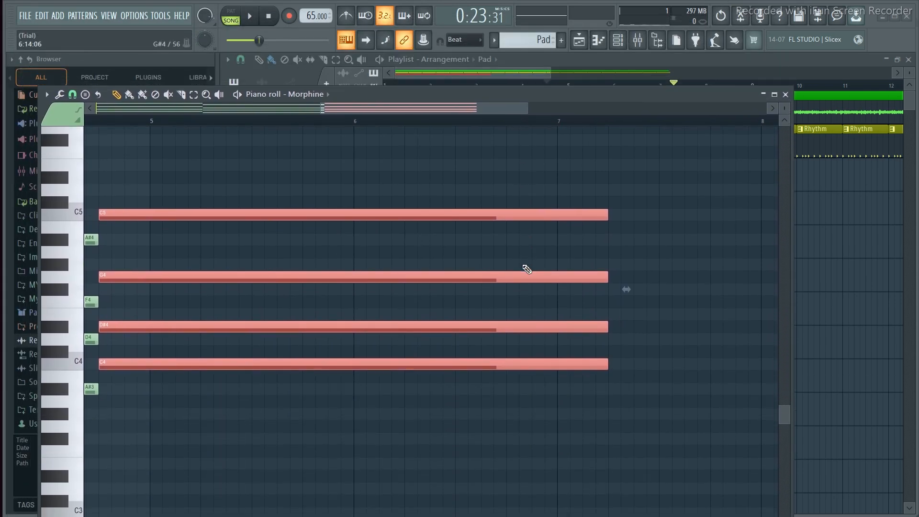
{"action": "scroll", "coordinate": [528, 268], "scroll_direction": "down", "scroll_amount": 2}
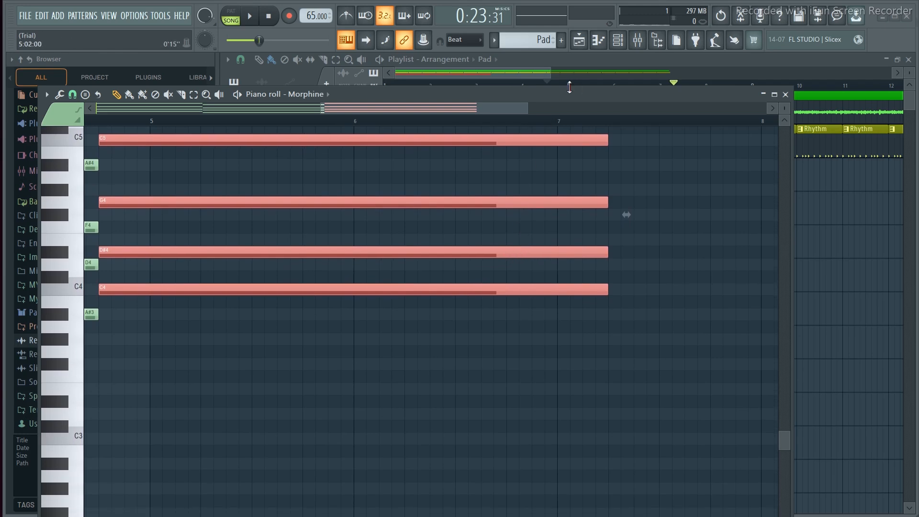
{"action": "left_click_drag", "start_coordinate": [561, 91], "coordinate": [597, 231]}
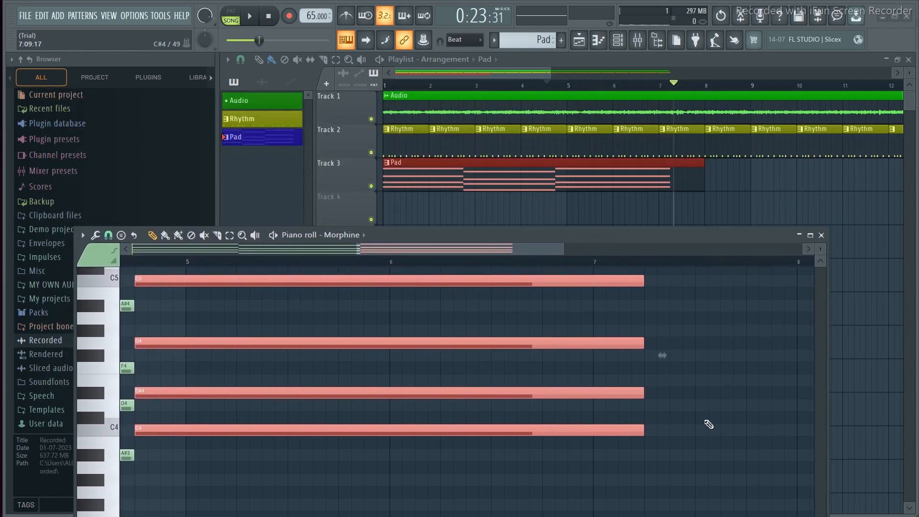
{"action": "scroll", "coordinate": [709, 424], "scroll_direction": "up", "scroll_amount": 1}
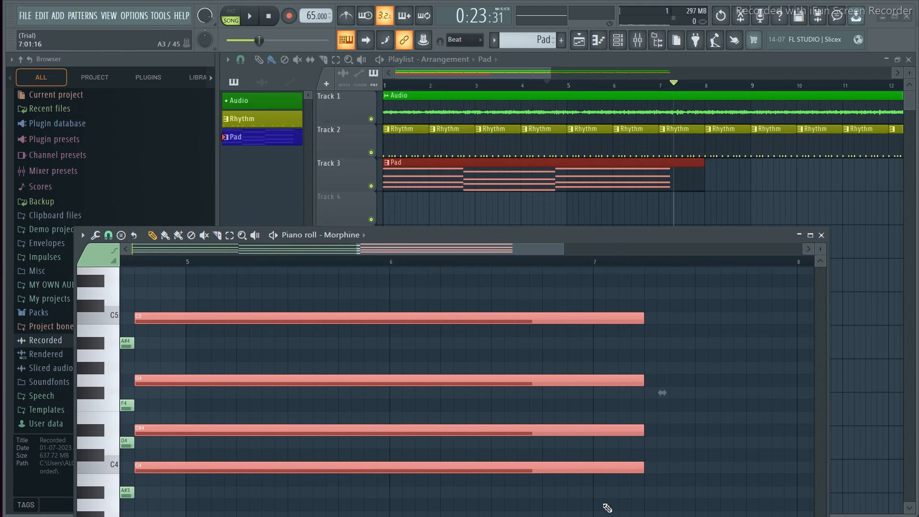
{"action": "left_click", "coordinate": [649, 493]}
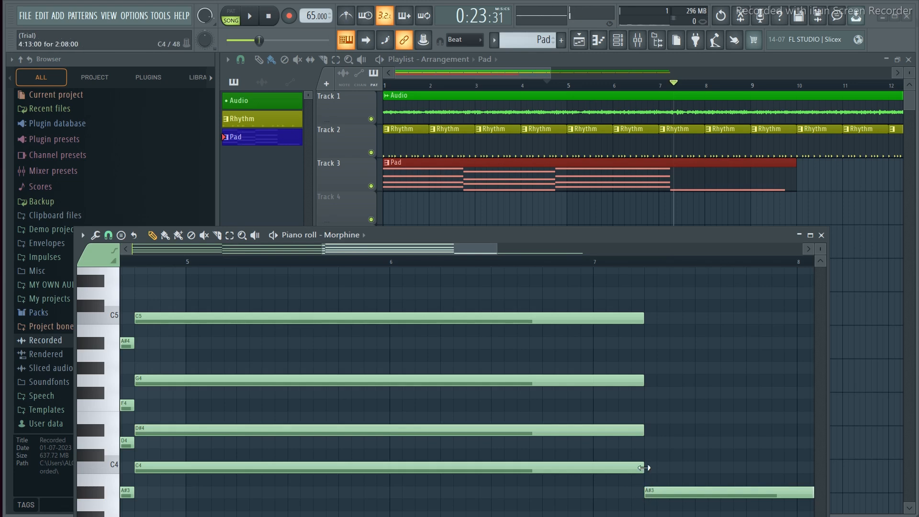
{"action": "left_click", "coordinate": [645, 443]}
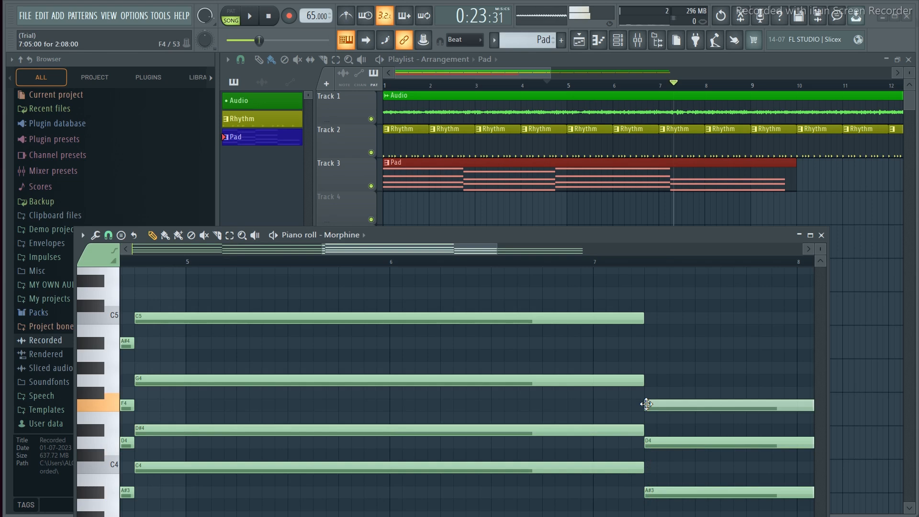
{"action": "left_click", "coordinate": [650, 332]}
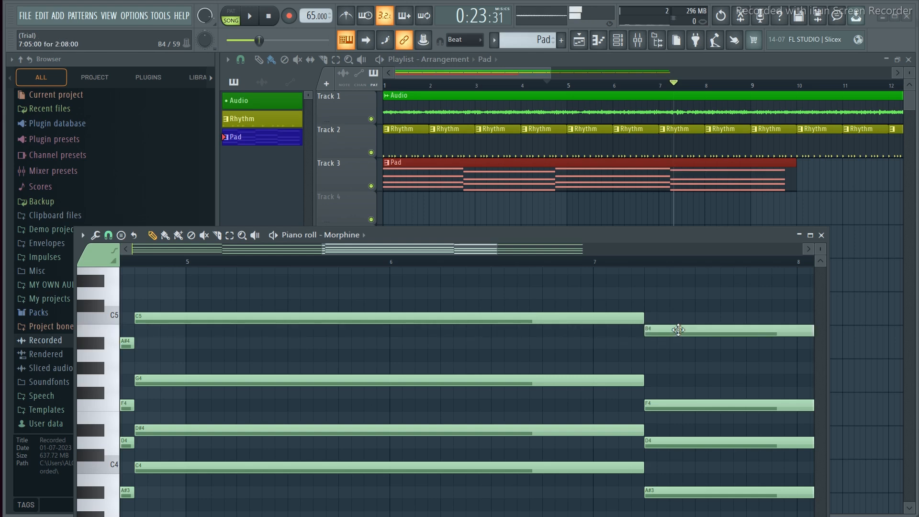
{"action": "left_click_drag", "start_coordinate": [678, 330], "coordinate": [681, 345]}
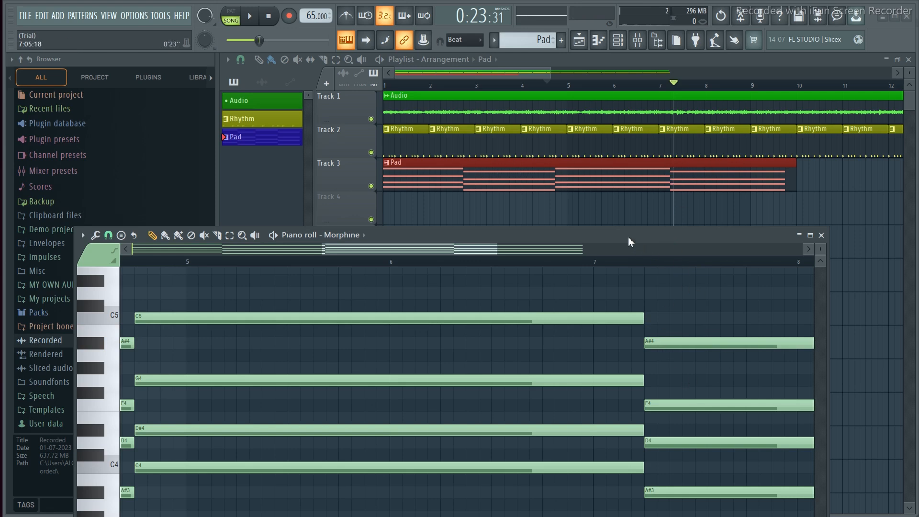
Step: Play the song through the fourth chord to hear how it fits the recorded audio, and pause
{"action": "left_click_drag", "start_coordinate": [628, 237], "coordinate": [656, 209]}
{"action": "key", "text": "space"}
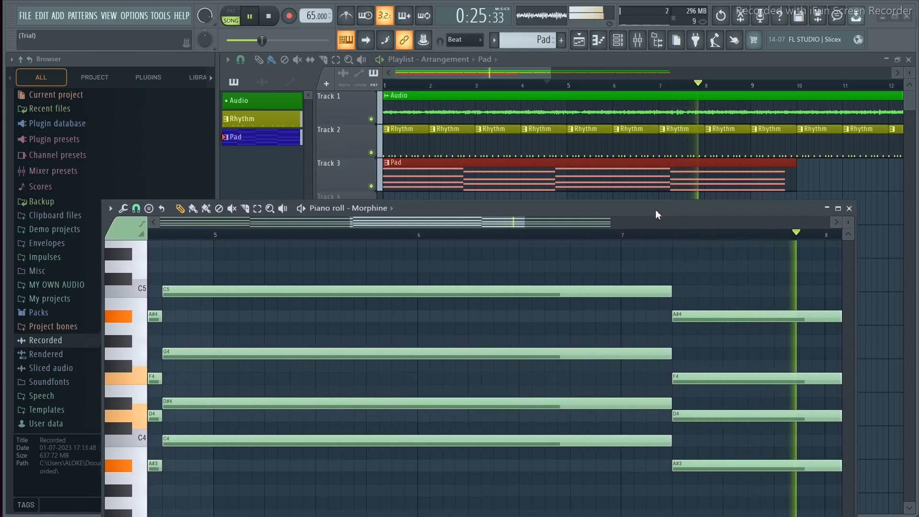
{"action": "left_click_drag", "start_coordinate": [656, 208], "coordinate": [647, 211]}
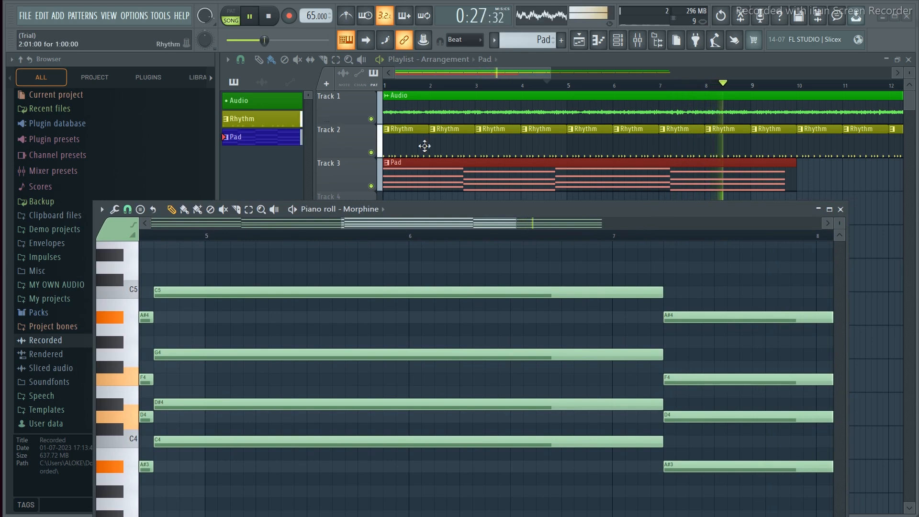
{"action": "left_click", "coordinate": [251, 18]}
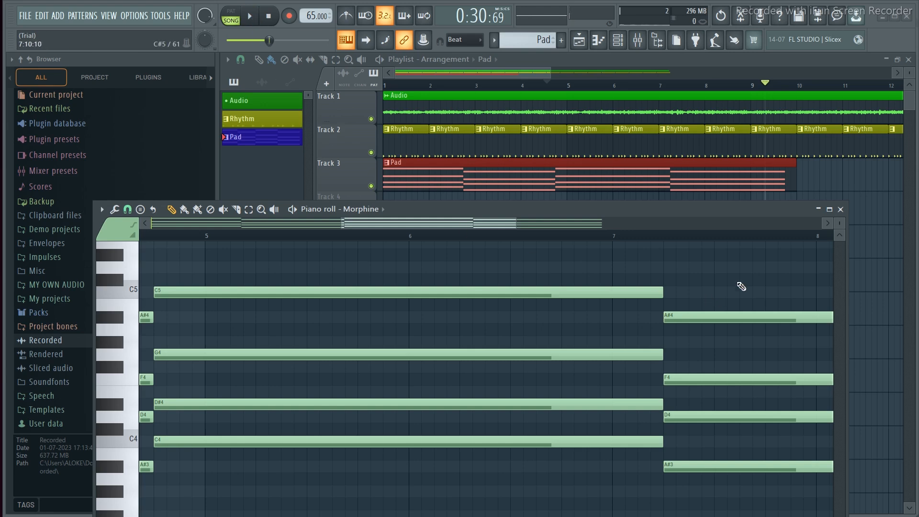
Step: Shorten all four notes of the fourth chord to end at 9:05, making them 2:00:00 long
{"action": "left_click_drag", "start_coordinate": [737, 208], "coordinate": [630, 217]}
{"action": "left_click_drag", "start_coordinate": [328, 232], "coordinate": [444, 243]}
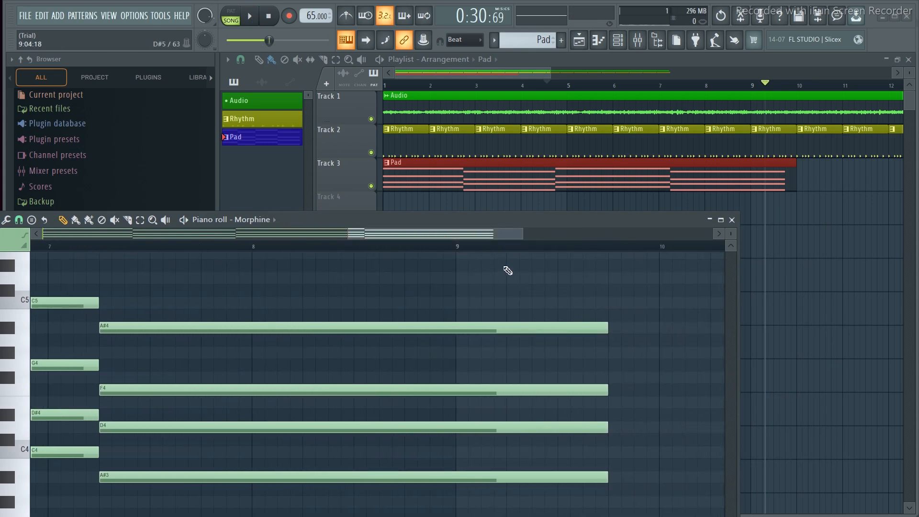
{"action": "left_click_drag", "start_coordinate": [504, 261], "coordinate": [506, 493]}
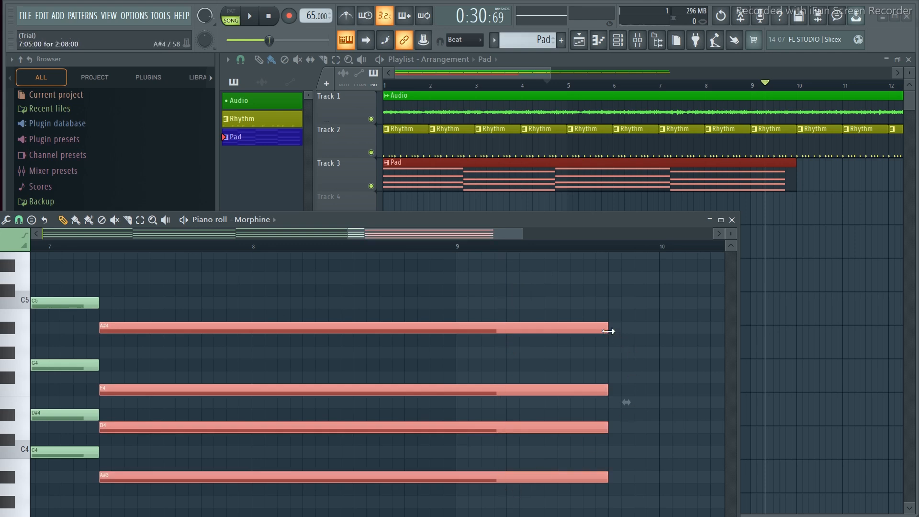
{"action": "left_click_drag", "start_coordinate": [608, 331], "coordinate": [573, 331]}
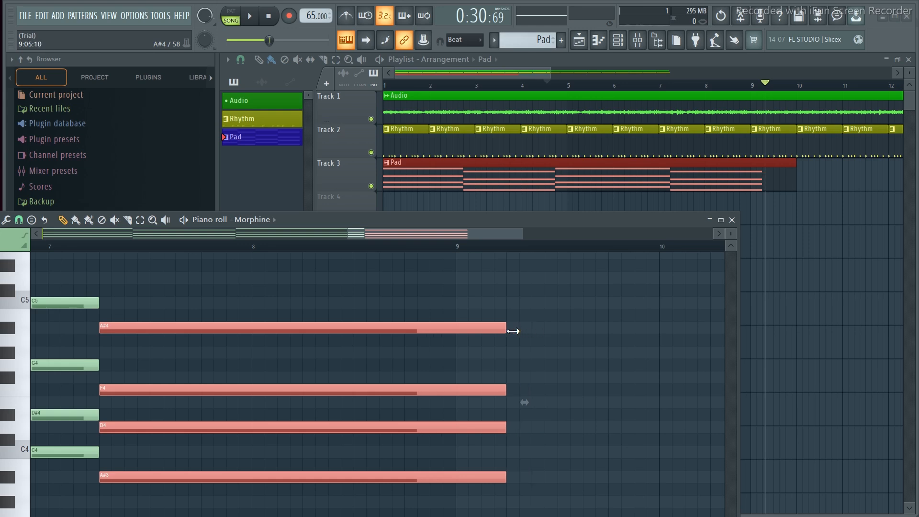
Step: Try the fourth chord at a length of 2:04:00 against playback, and return its end to 9:05
{"action": "key", "text": "space"}
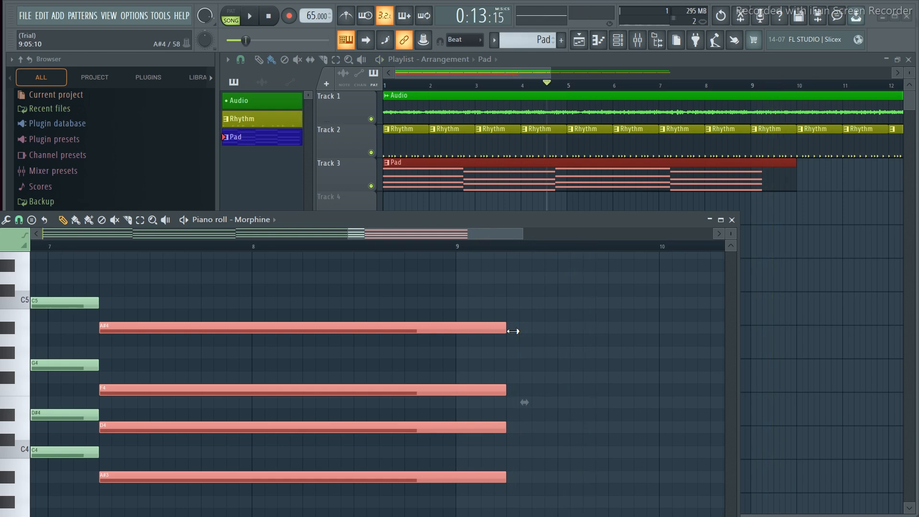
{"action": "left_click_drag", "start_coordinate": [513, 331], "coordinate": [540, 329]}
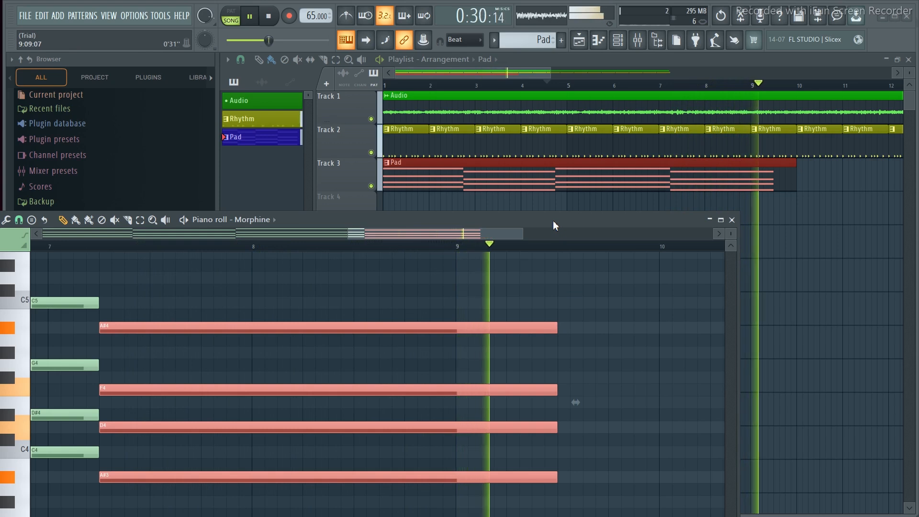
{"action": "key", "text": "space"}
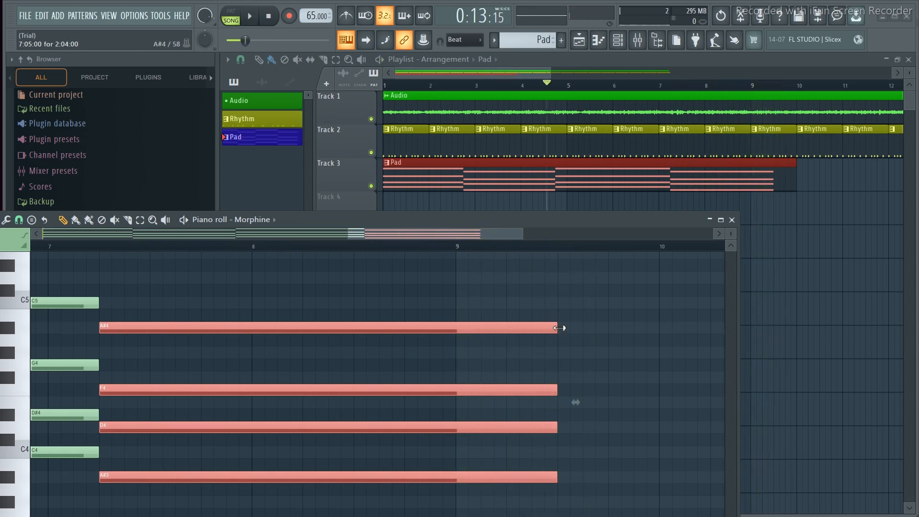
{"action": "left_click_drag", "start_coordinate": [531, 332], "coordinate": [515, 335]}
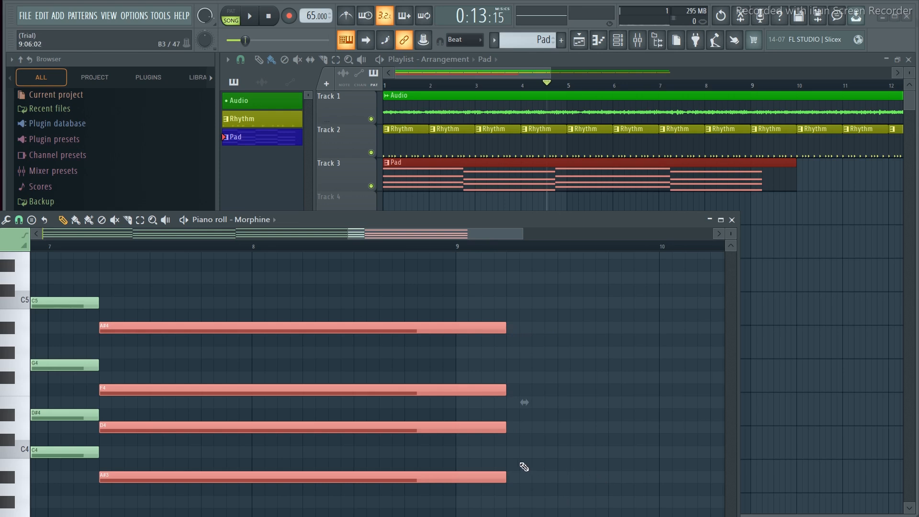
Step: Add a fifth pad chord of C4, D#4, G4 and C5 at 9:05:00, each note 2:00:00 long
{"action": "left_click", "coordinate": [509, 452]}
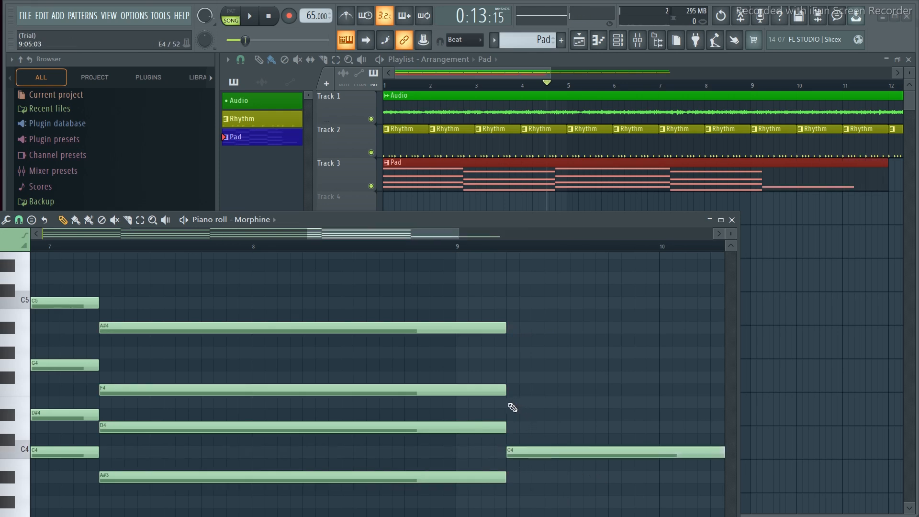
{"action": "left_click", "coordinate": [509, 403]}
{"action": "left_click_drag", "start_coordinate": [547, 404], "coordinate": [548, 419]}
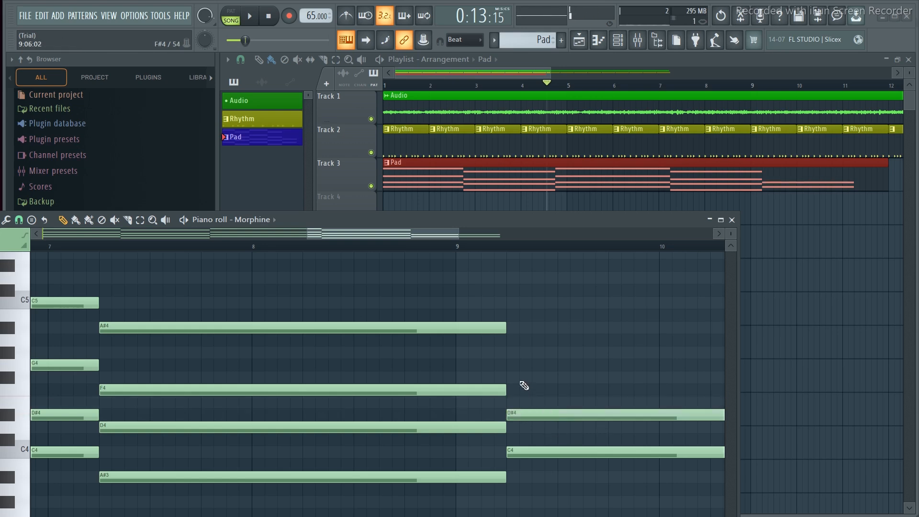
{"action": "left_click", "coordinate": [512, 365]}
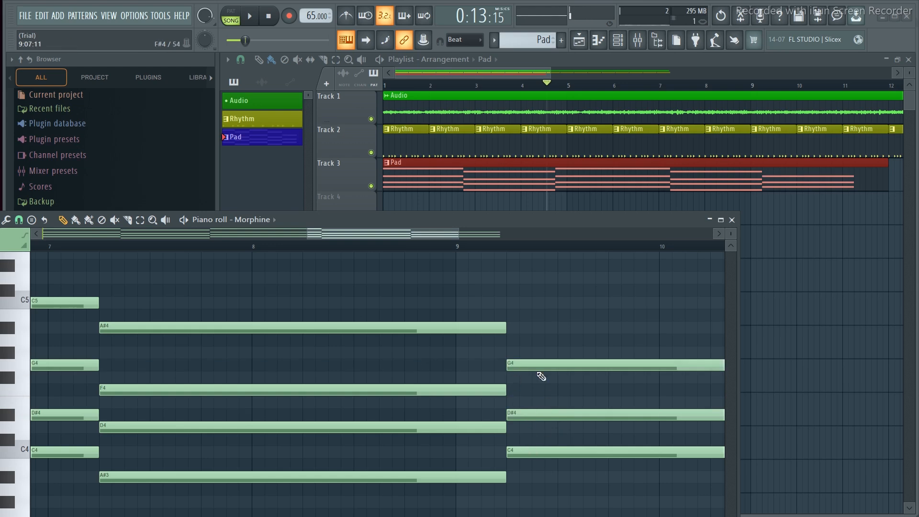
{"action": "left_click", "coordinate": [510, 304]}
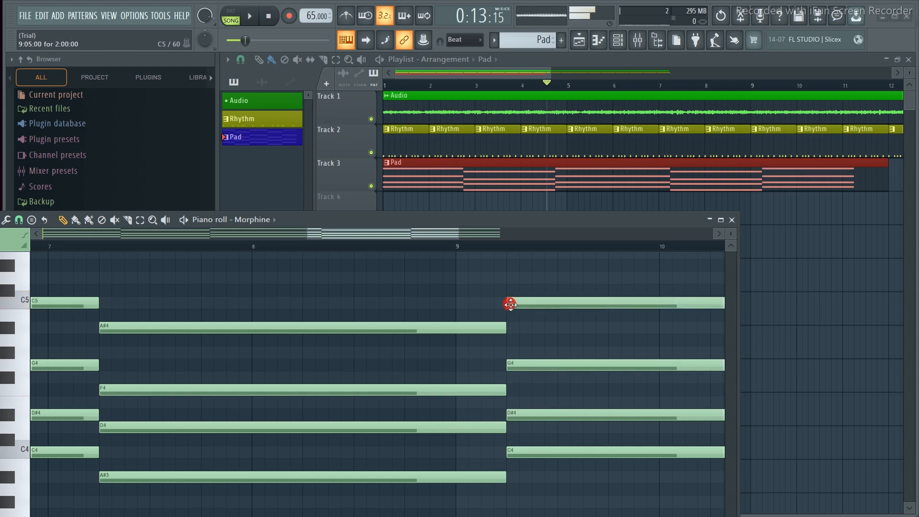
Step: Play the song through the fourth and fifth chords with the playlist tracks uncovered, and pause after the fifth chord
{"action": "key", "text": "space"}
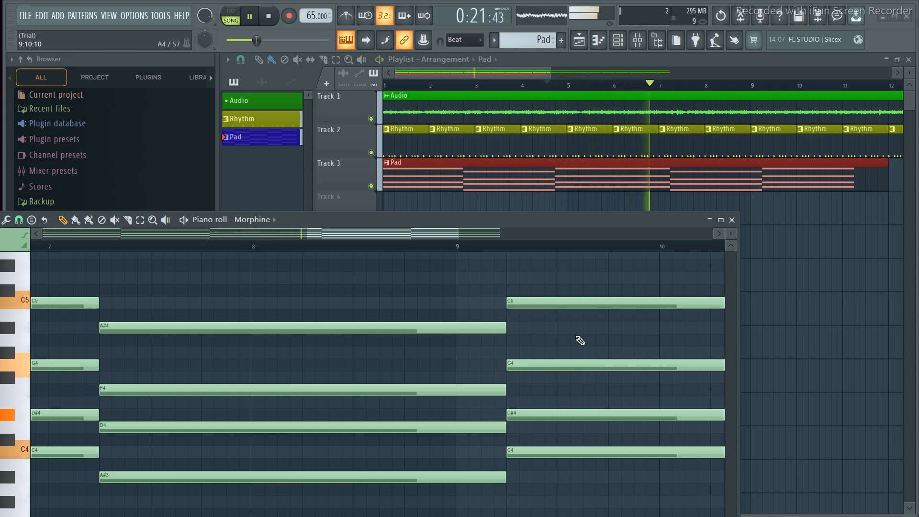
{"action": "left_click_drag", "start_coordinate": [574, 221], "coordinate": [547, 284]}
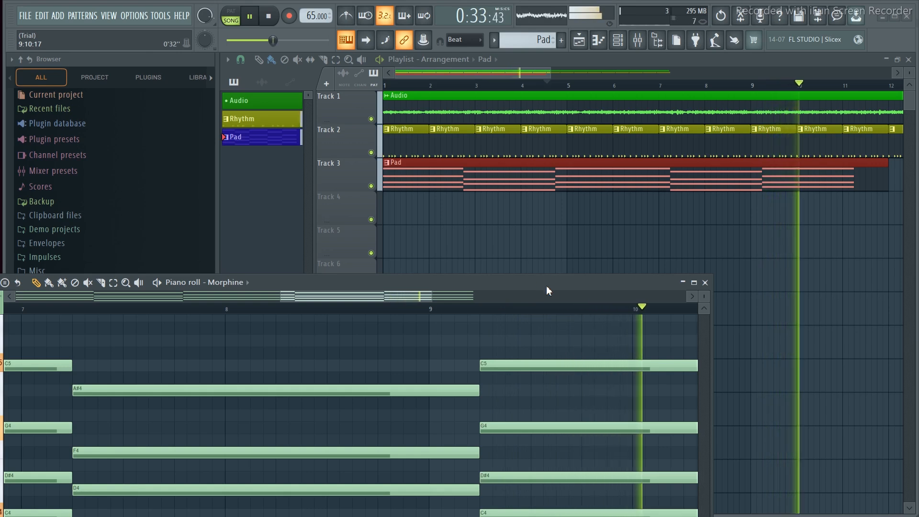
{"action": "left_click_drag", "start_coordinate": [547, 284], "coordinate": [522, 282]}
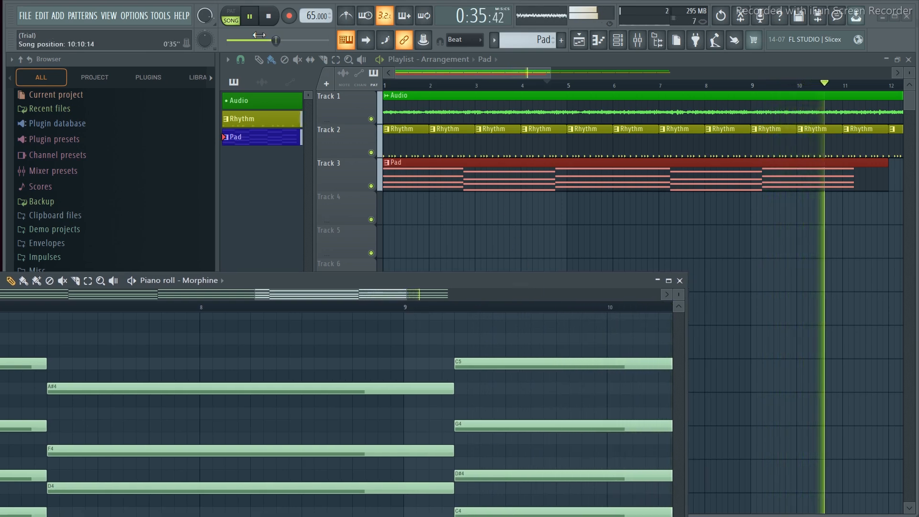
{"action": "left_click", "coordinate": [251, 18]}
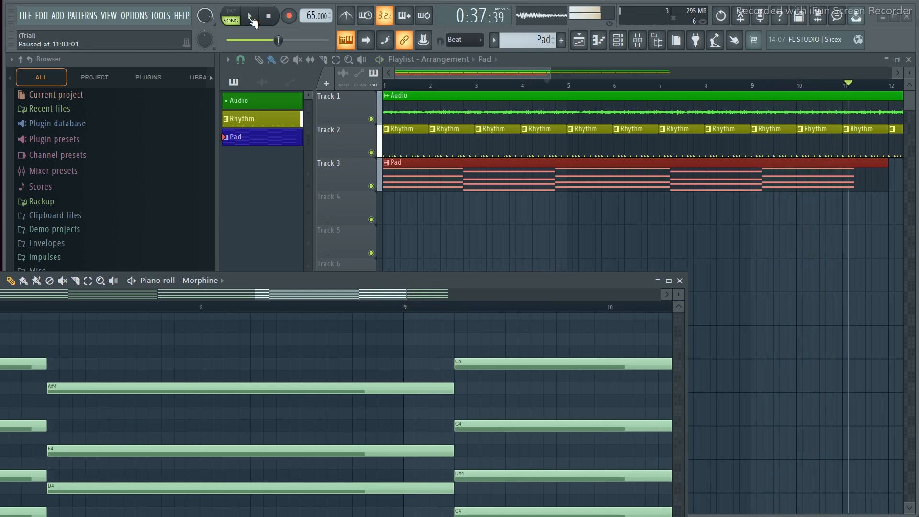
Step: Select all four notes of the fifth chord and extend them to a length of 7:02:00, keeping the playlist tracks uncovered
{"action": "left_click_drag", "start_coordinate": [496, 284], "coordinate": [446, 194]}
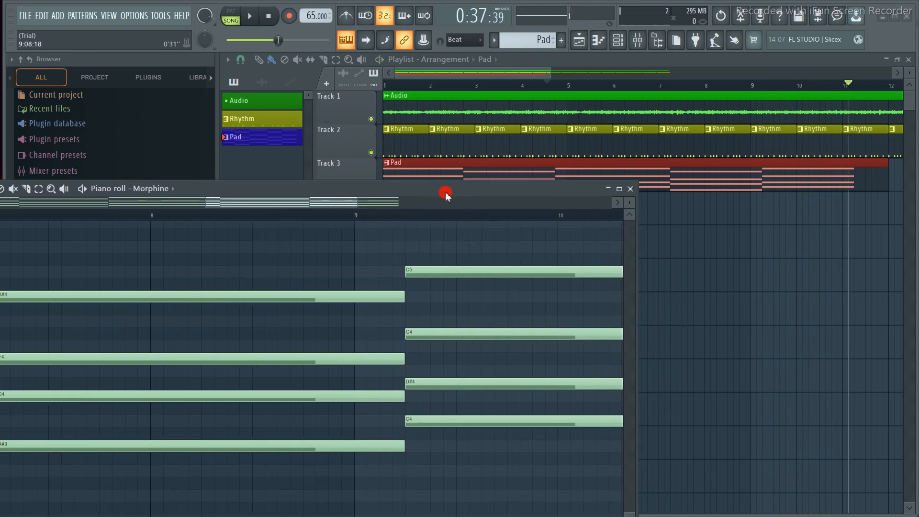
{"action": "left_click_drag", "start_coordinate": [154, 207], "coordinate": [476, 211]}
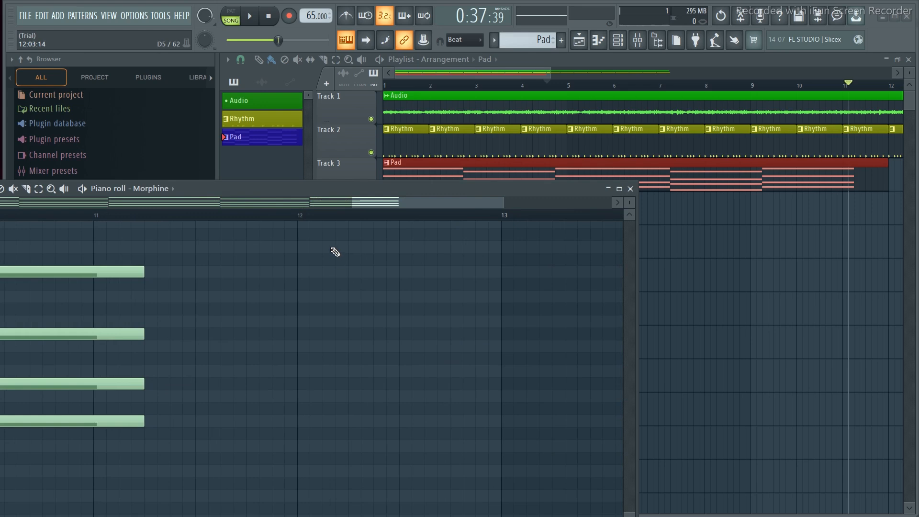
{"action": "left_click_drag", "start_coordinate": [102, 240], "coordinate": [97, 441]}
{"action": "left_click_drag", "start_coordinate": [143, 275], "coordinate": [642, 320]}
{"action": "left_click_drag", "start_coordinate": [383, 193], "coordinate": [372, 273]}
Step: Play the song from bar 7 through the lengthened fifth chord and pause where the chord ends
{"action": "left_click", "coordinate": [669, 89]}
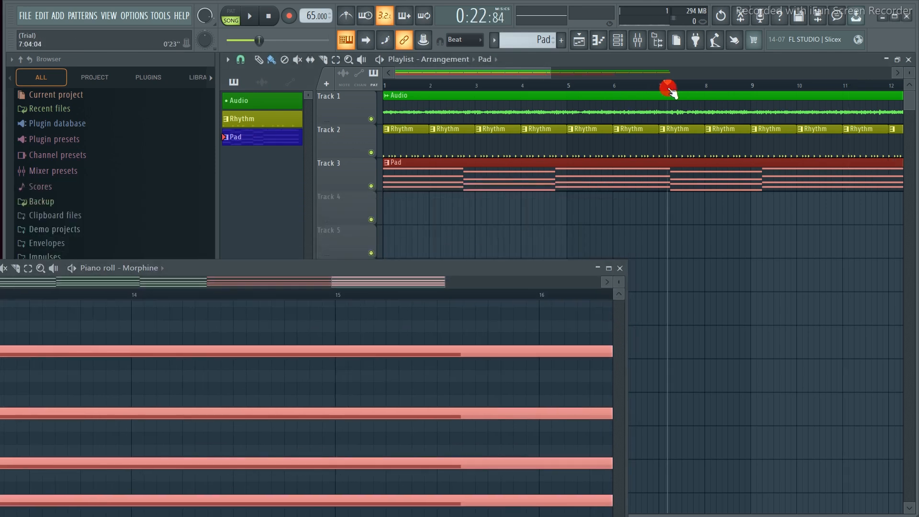
{"action": "key", "text": "space"}
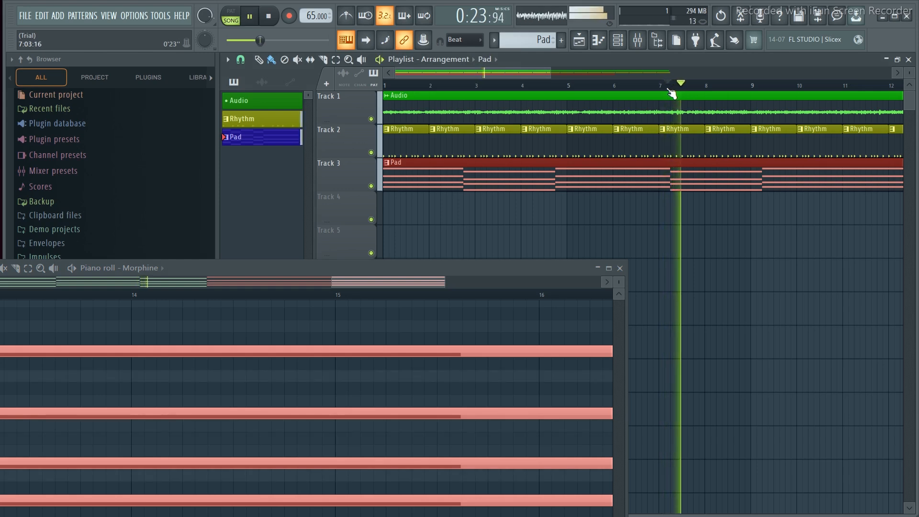
{"action": "left_click_drag", "start_coordinate": [487, 74], "coordinate": [556, 69]}
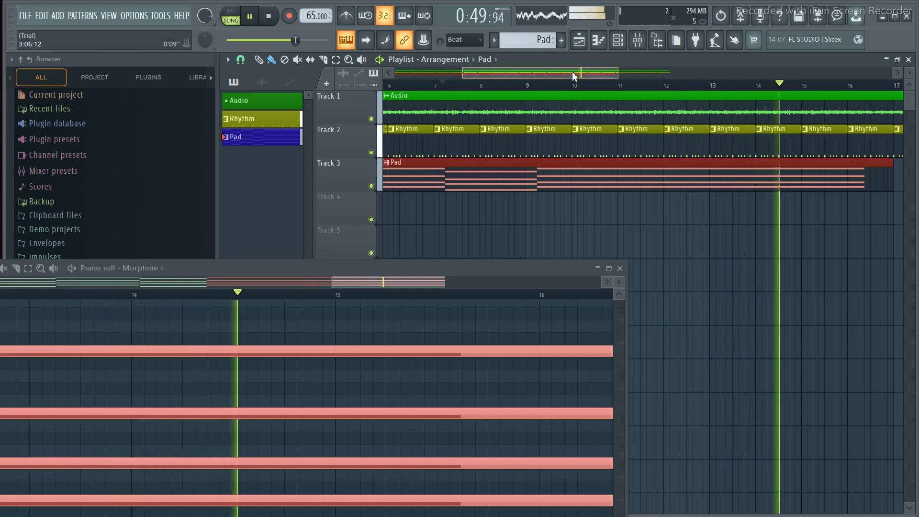
{"action": "left_click_drag", "start_coordinate": [573, 72], "coordinate": [620, 75]}
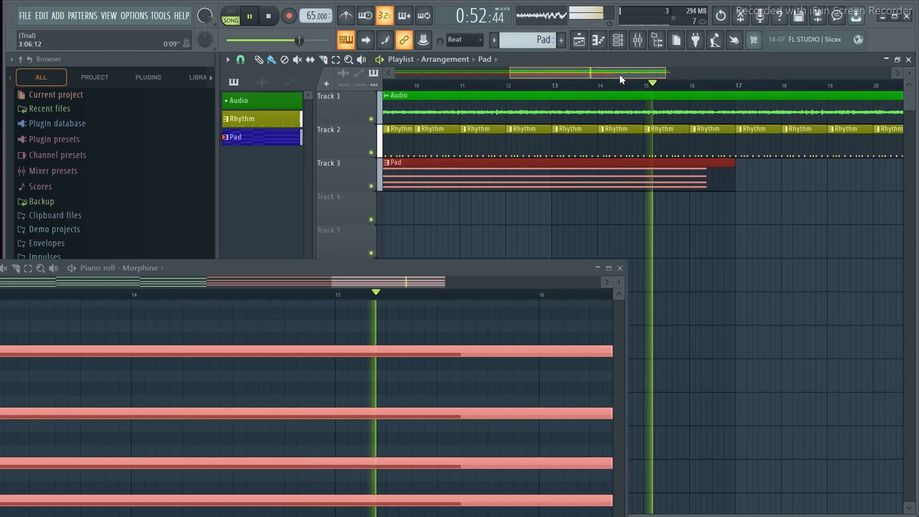
{"action": "left_click", "coordinate": [379, 59]}
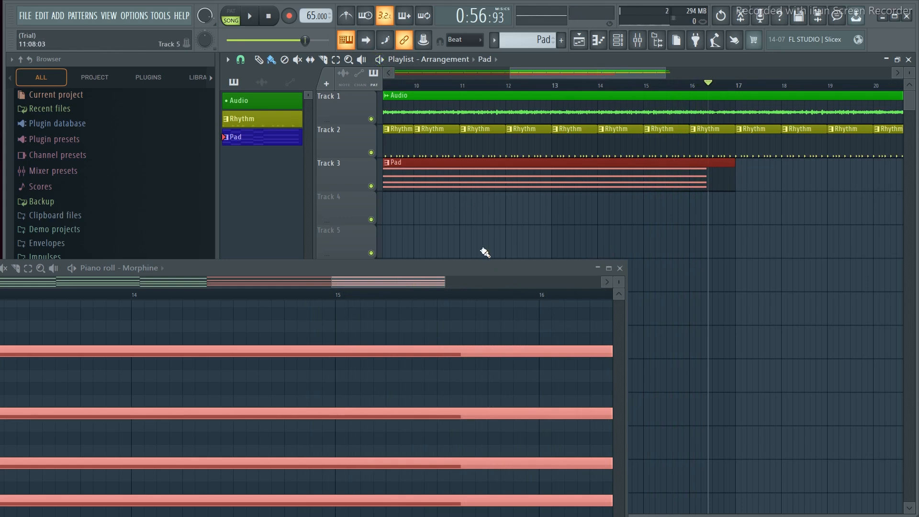
Step: Extend the four notes of the fifth chord to end at the start of bar 18
{"action": "left_click", "coordinate": [242, 281]}
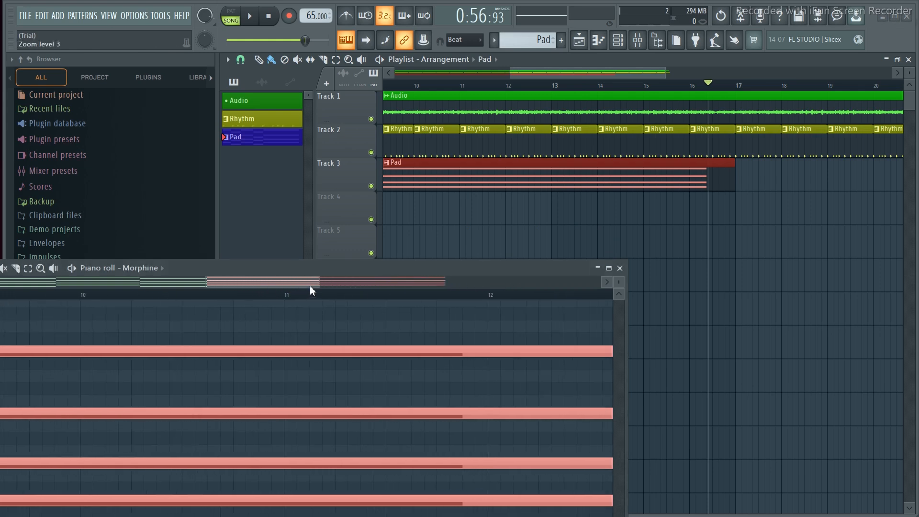
{"action": "scroll", "coordinate": [154, 286], "scroll_direction": "up", "scroll_amount": 10}
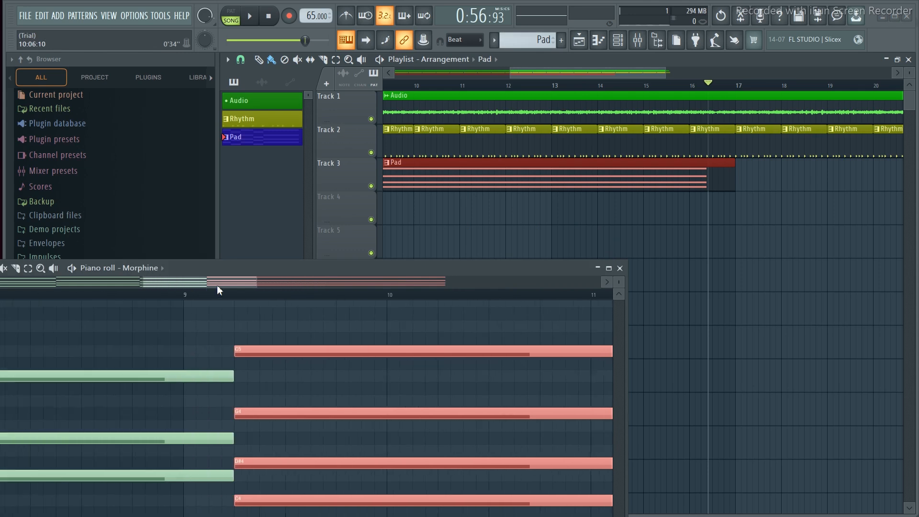
{"action": "scroll", "coordinate": [259, 289], "scroll_direction": "down", "scroll_amount": 5}
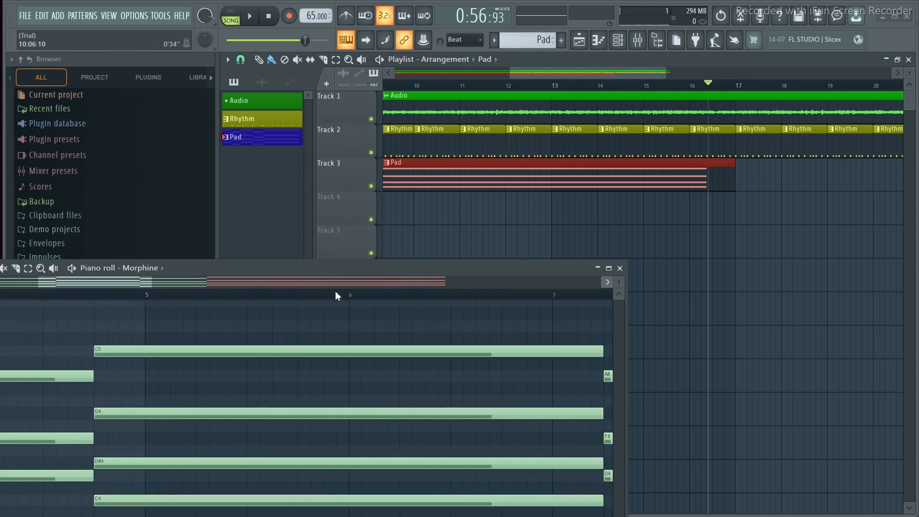
{"action": "left_click_drag", "start_coordinate": [168, 295], "coordinate": [443, 283]}
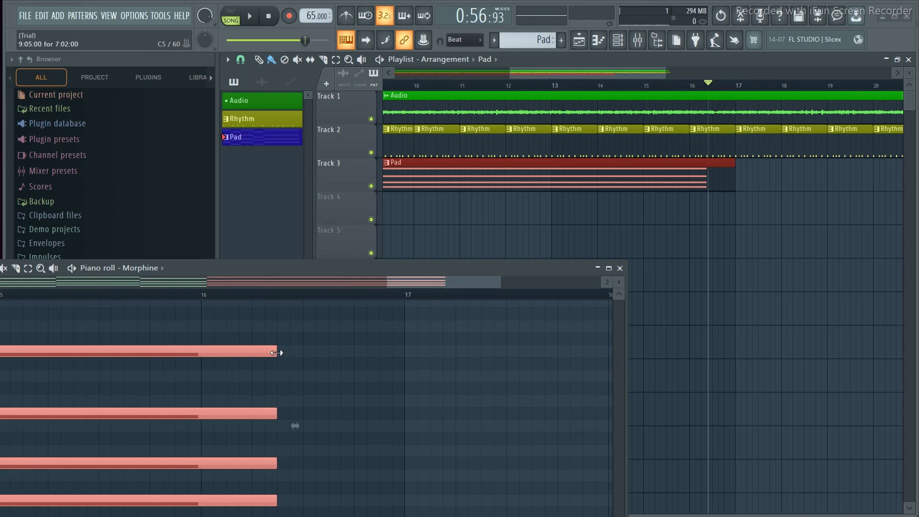
{"action": "left_click_drag", "start_coordinate": [278, 351], "coordinate": [608, 344]}
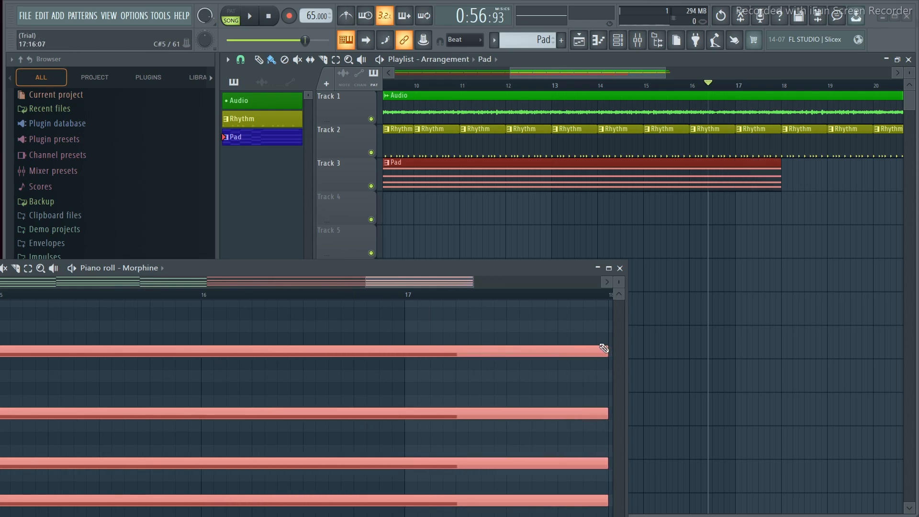
Step: Play past the fifth chord's end, pause, and extend its four notes to 18:09, making them 9:04:00 long
{"action": "key", "text": "space"}
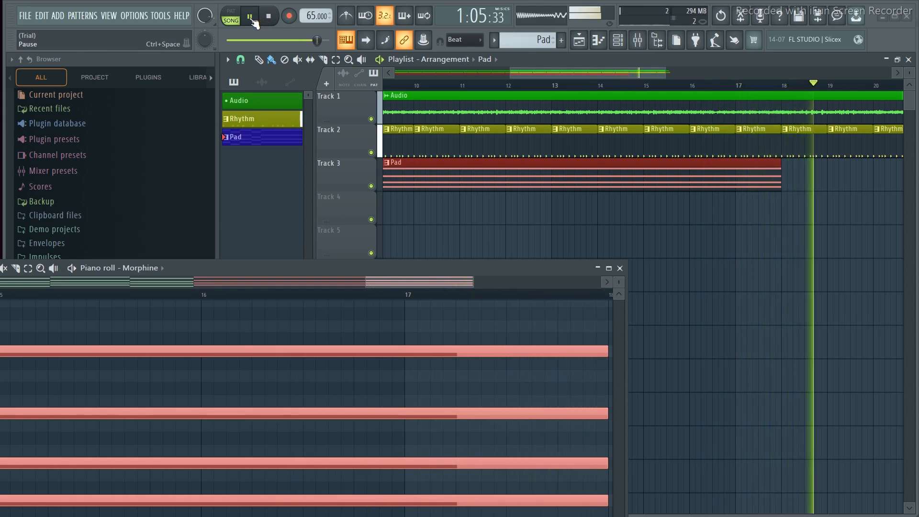
{"action": "left_click", "coordinate": [253, 20]}
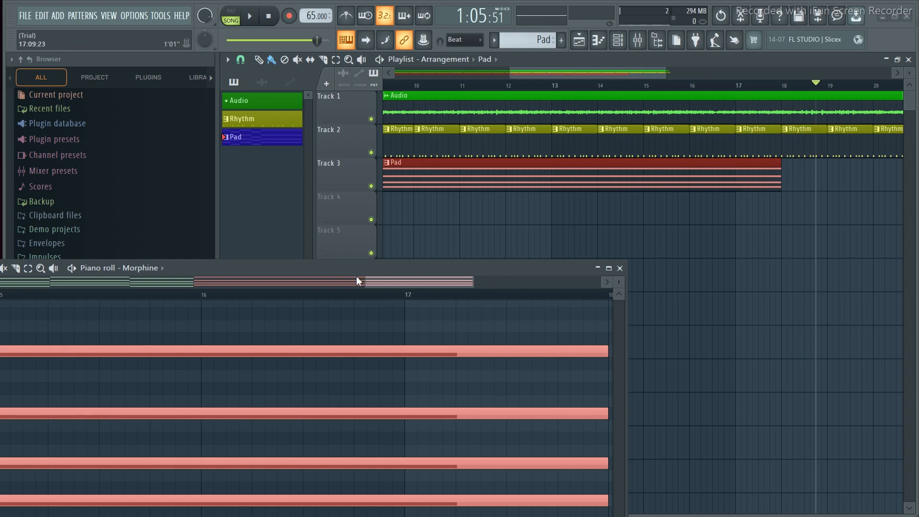
{"action": "left_click_drag", "start_coordinate": [359, 281], "coordinate": [415, 283]}
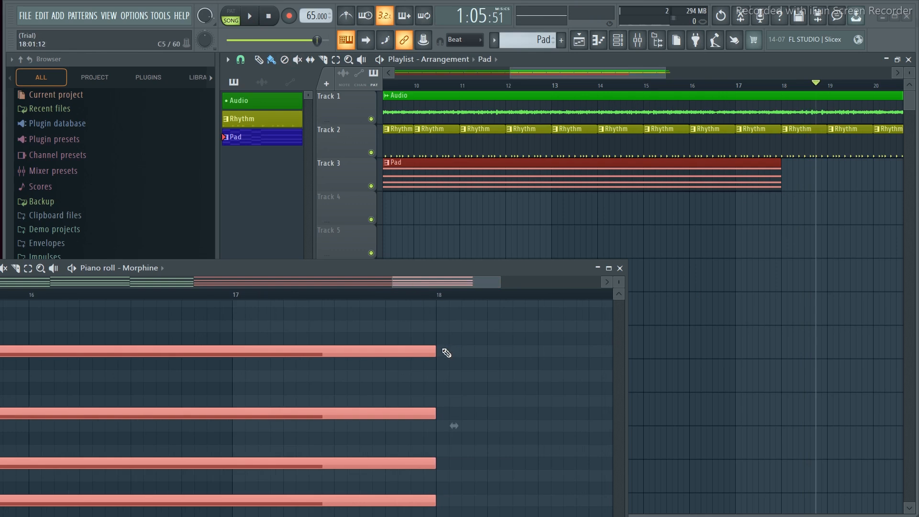
{"action": "left_click_drag", "start_coordinate": [436, 355], "coordinate": [532, 357]}
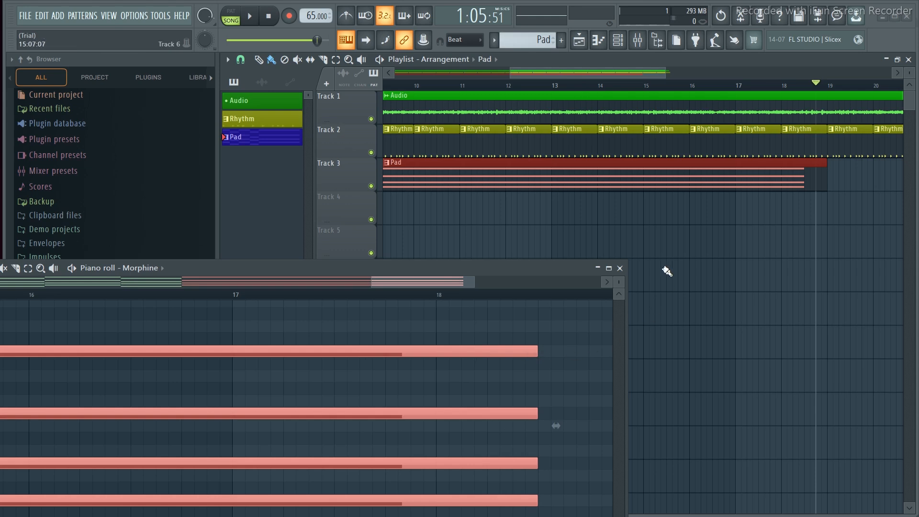
Step: Play the song from bar 15 to check the fifth chord's ending against the audio, and stop
{"action": "left_click", "coordinate": [668, 87]}
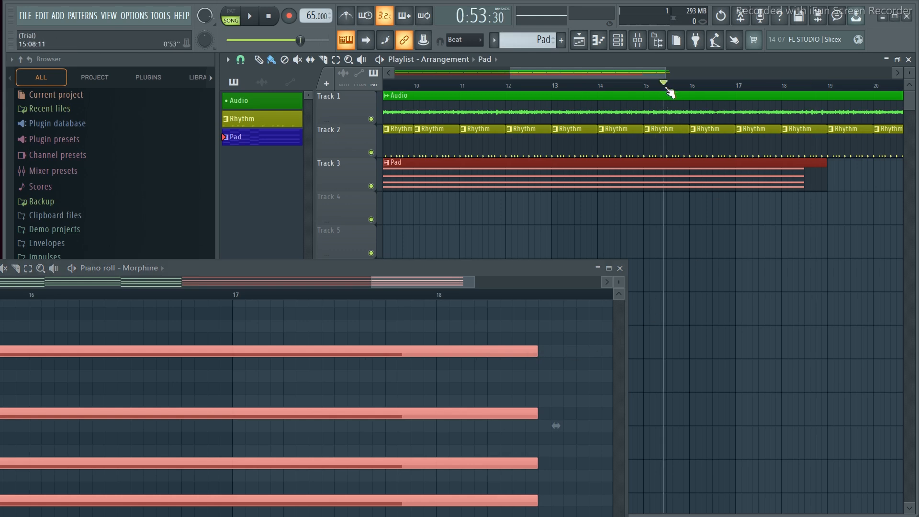
{"action": "key", "text": "space"}
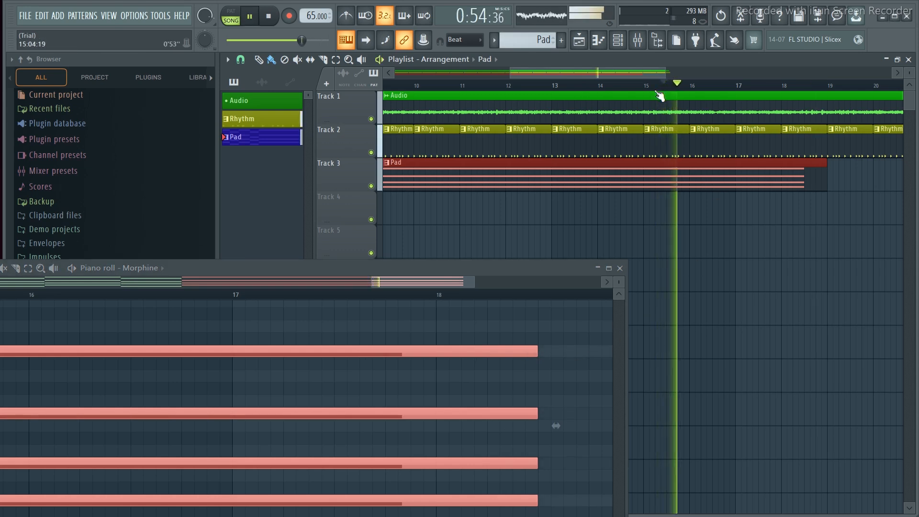
{"action": "left_click_drag", "start_coordinate": [560, 70], "coordinate": [626, 74]}
{"action": "key", "text": "space"}
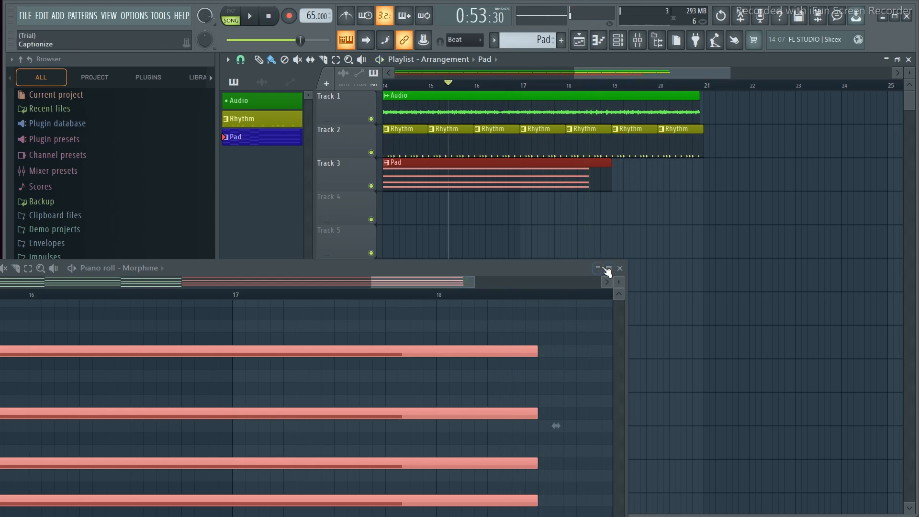
Step: Fit bars 1 to 32 of the Morphine progression in the piano roll, bring the window fully into view, and deselect the fifth chord
{"action": "left_click_drag", "start_coordinate": [473, 271], "coordinate": [483, 197]}
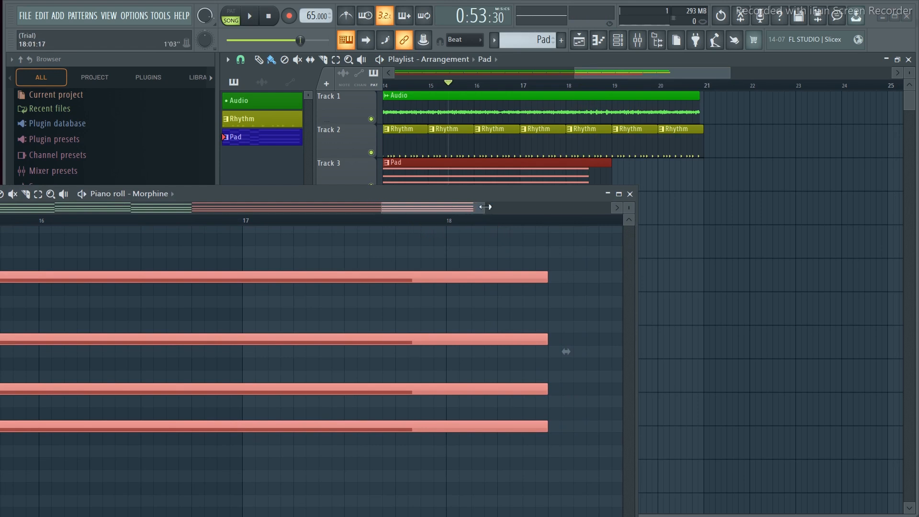
{"action": "left_click_drag", "start_coordinate": [485, 207], "coordinate": [593, 211]}
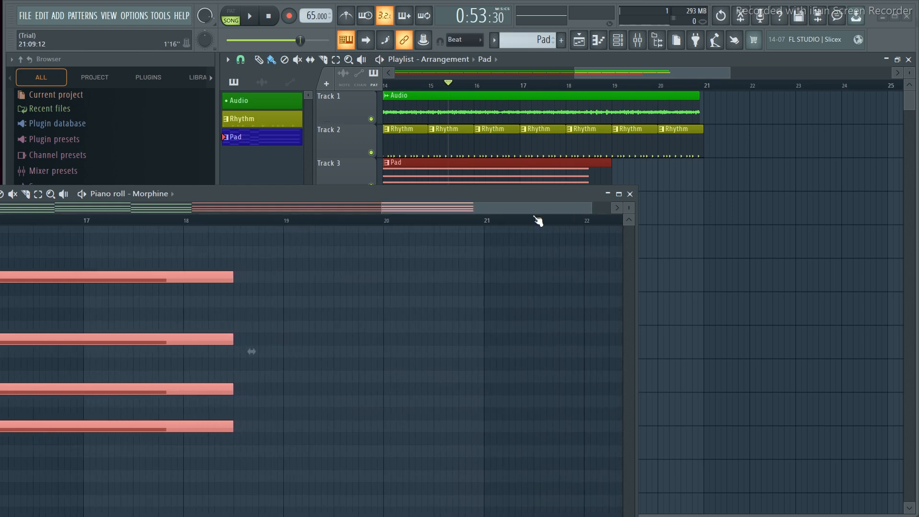
{"action": "left_click_drag", "start_coordinate": [473, 211], "coordinate": [324, 206]}
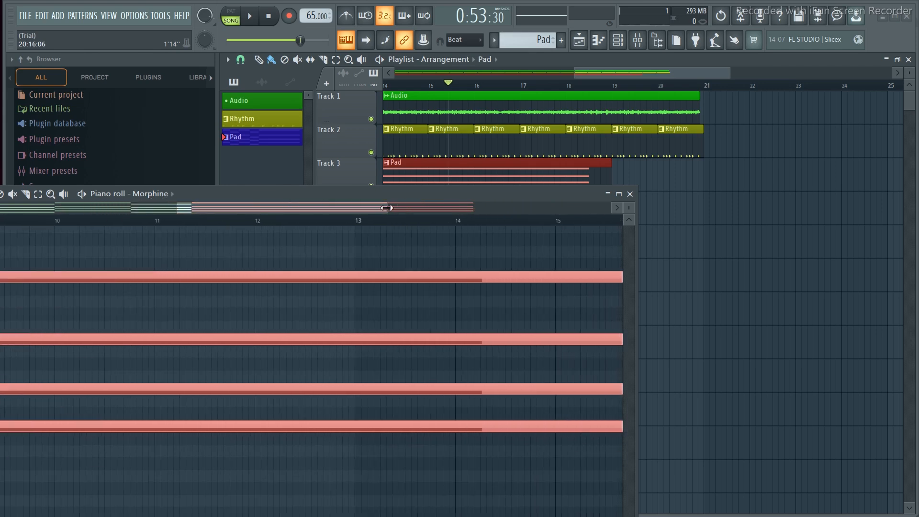
{"action": "left_click_drag", "start_coordinate": [387, 208], "coordinate": [699, 204]}
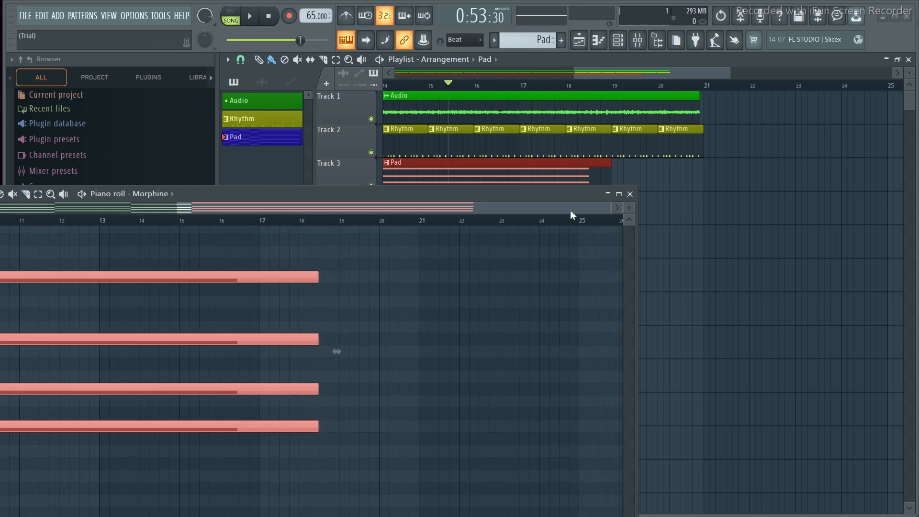
{"action": "left_click_drag", "start_coordinate": [417, 210], "coordinate": [133, 200]}
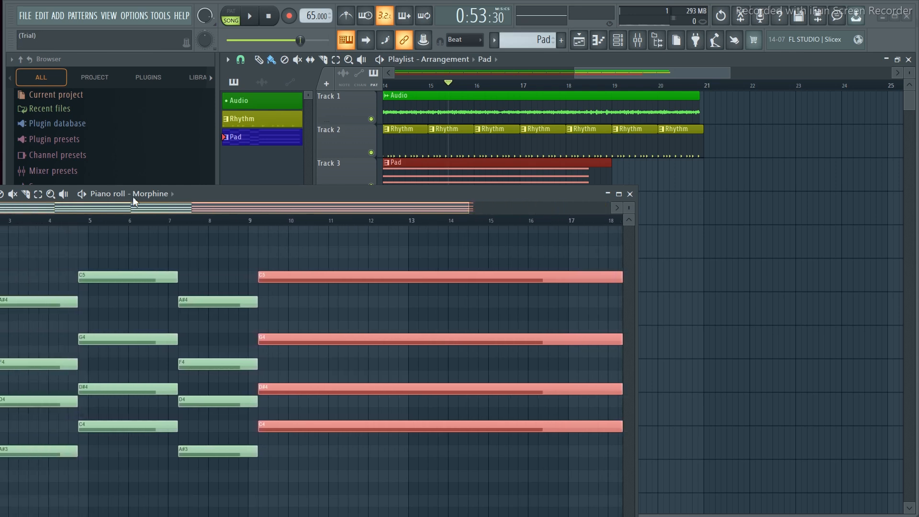
{"action": "left_click", "coordinate": [164, 195]}
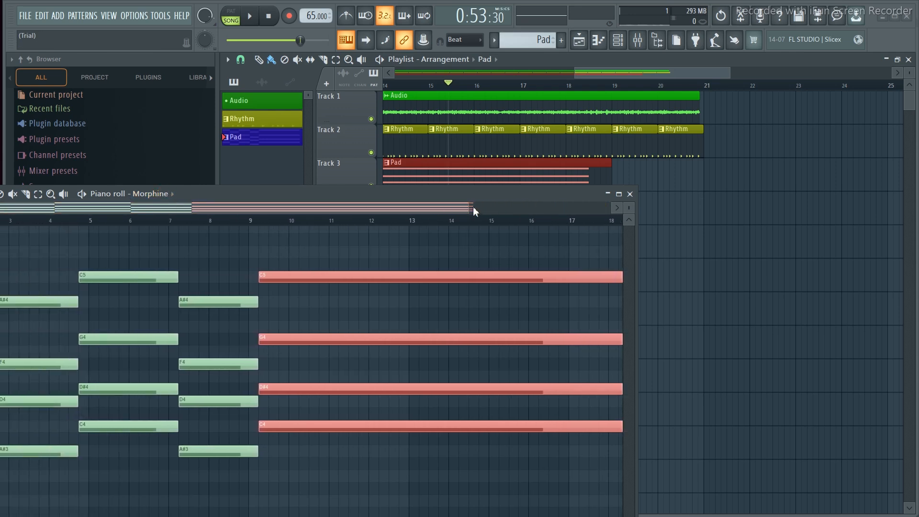
{"action": "left_click_drag", "start_coordinate": [470, 210], "coordinate": [841, 209]}
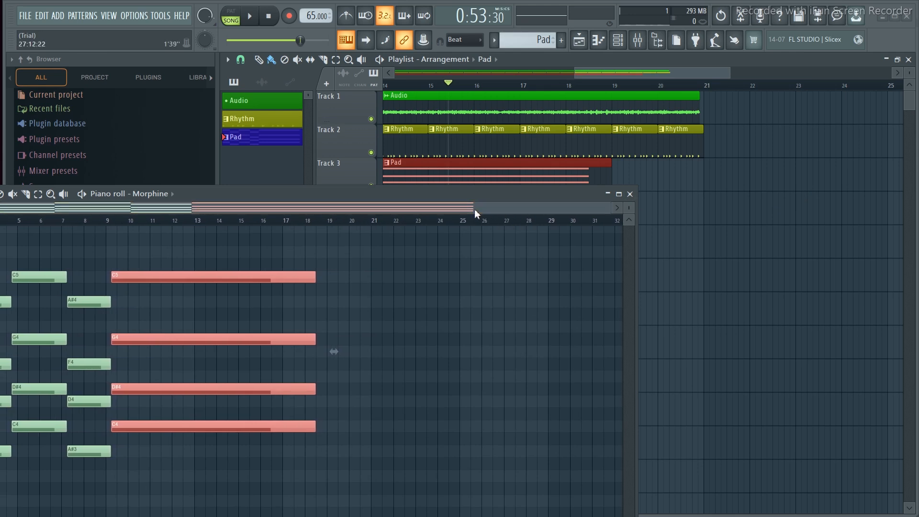
{"action": "left_click_drag", "start_coordinate": [122, 205], "coordinate": [41, 209]}
{"action": "left_click_drag", "start_coordinate": [254, 193], "coordinate": [421, 185]}
{"action": "left_click", "coordinate": [555, 460]}
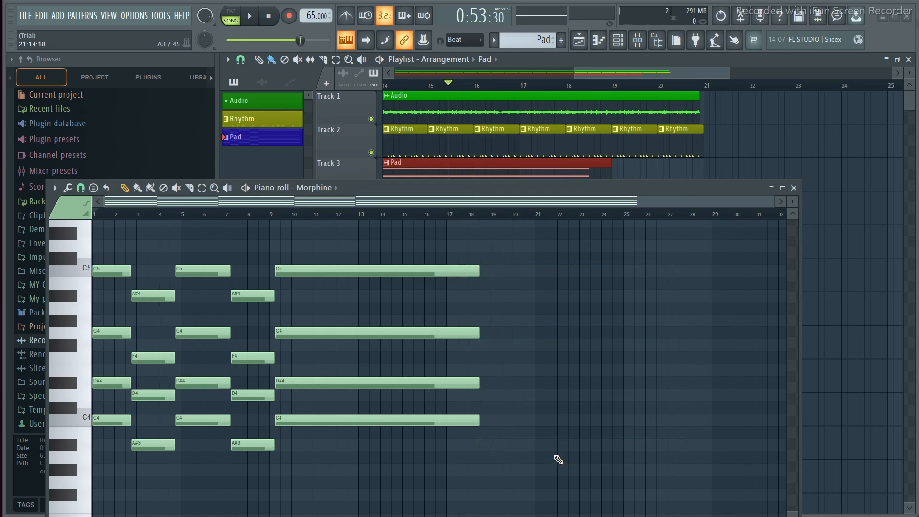
Step: Add a sixth pad chord of A#3, D4, F4 and A#4, each 9:04:00 long, with its start aligned to 18:09:00
{"action": "left_click", "coordinate": [493, 444]}
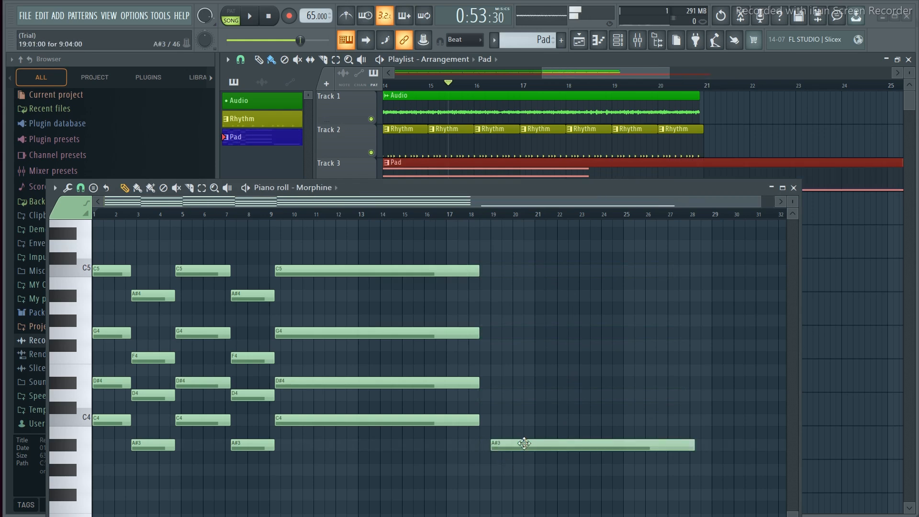
{"action": "left_click", "coordinate": [498, 397]}
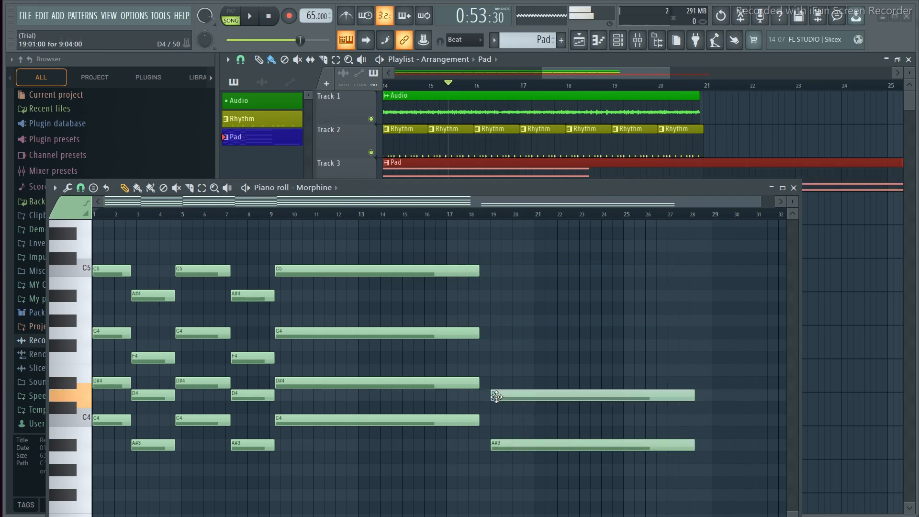
{"action": "left_click", "coordinate": [495, 358]}
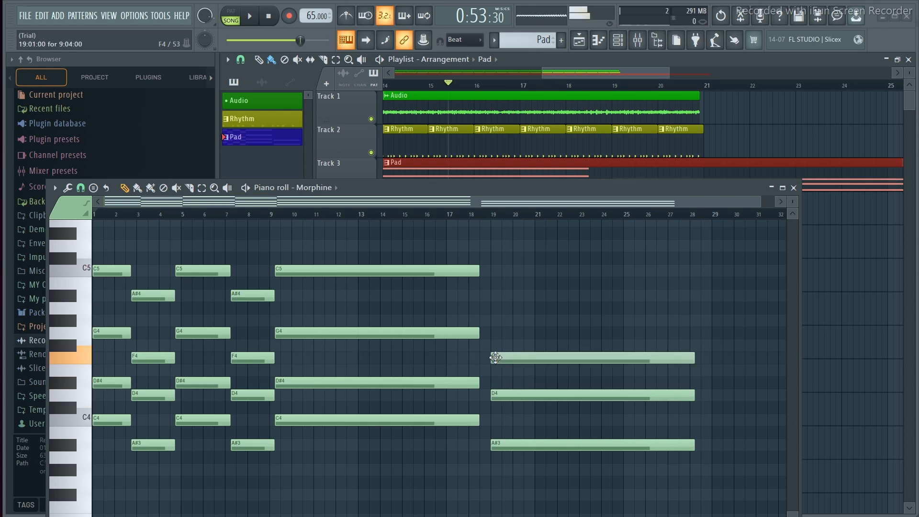
{"action": "left_click", "coordinate": [497, 298]}
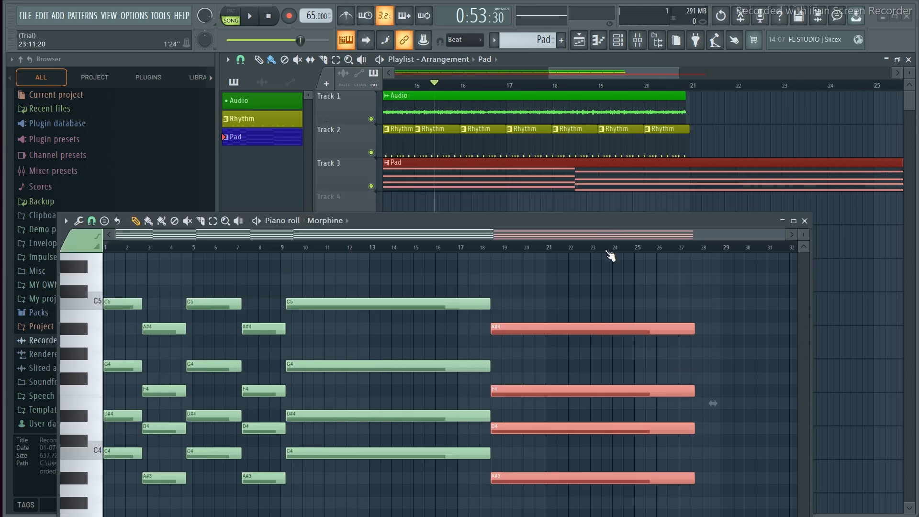
Step: Play into the sixth chord, pause in bar 20, and shorten its four notes to end at about 20:05
{"action": "key", "text": "space"}
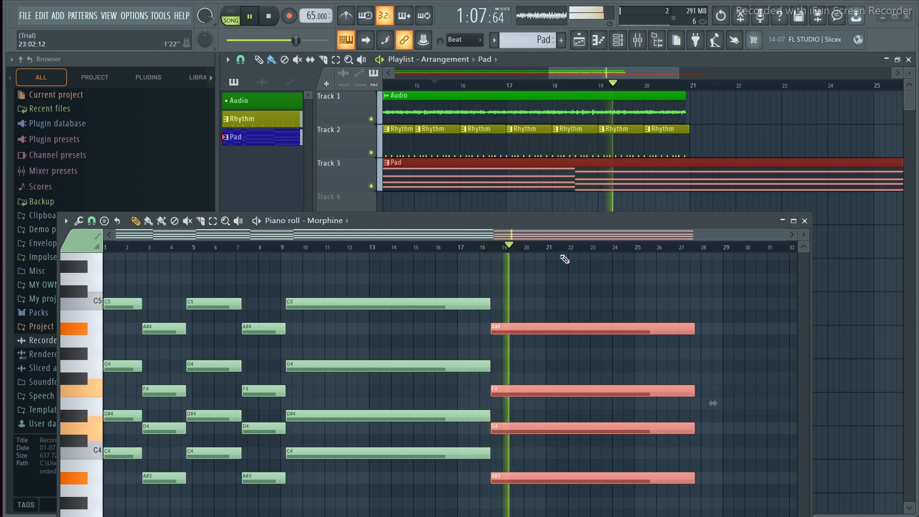
{"action": "left_click", "coordinate": [251, 18]}
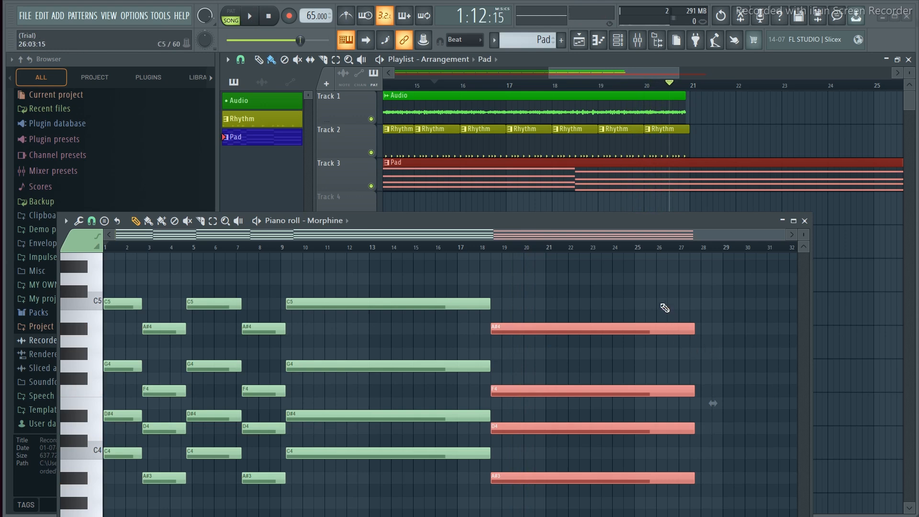
{"action": "left_click_drag", "start_coordinate": [695, 332], "coordinate": [543, 342]}
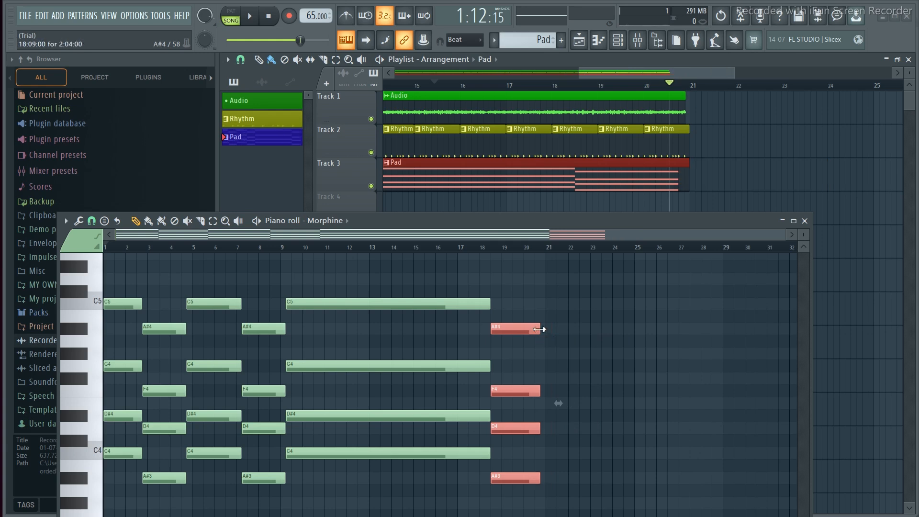
{"action": "left_click_drag", "start_coordinate": [540, 329], "coordinate": [533, 335]}
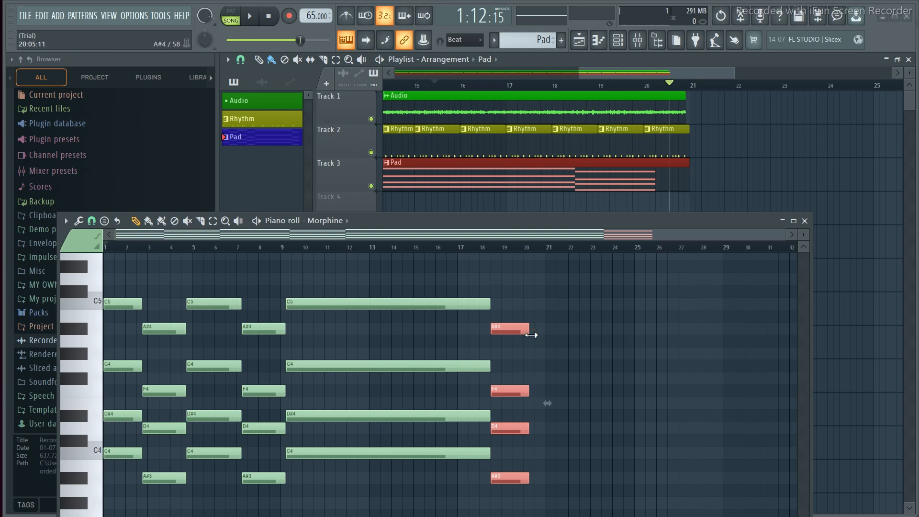
Step: Lengthen the sixth chord's four notes to about 20:13, and play from bar 18 into bar 20 to check the ending
{"action": "left_click_drag", "start_coordinate": [533, 335], "coordinate": [539, 334]}
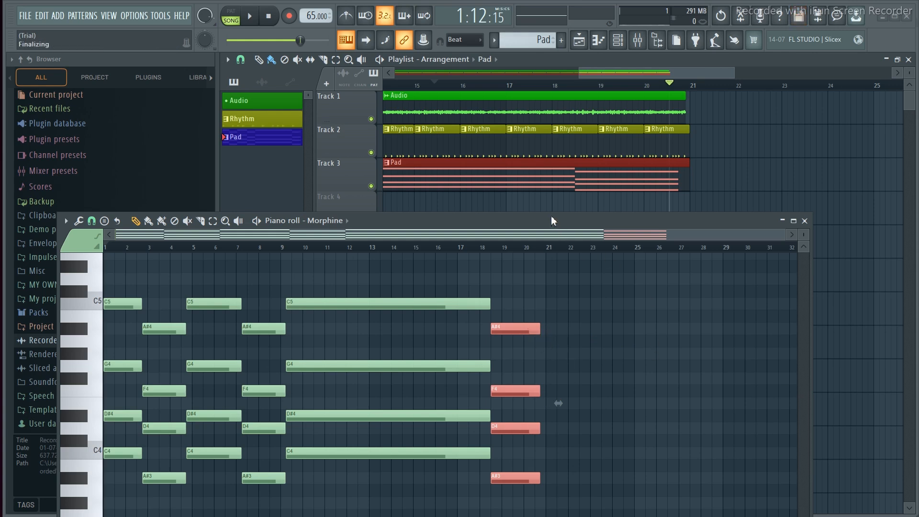
{"action": "key", "text": "space"}
{"action": "key", "text": "space"}
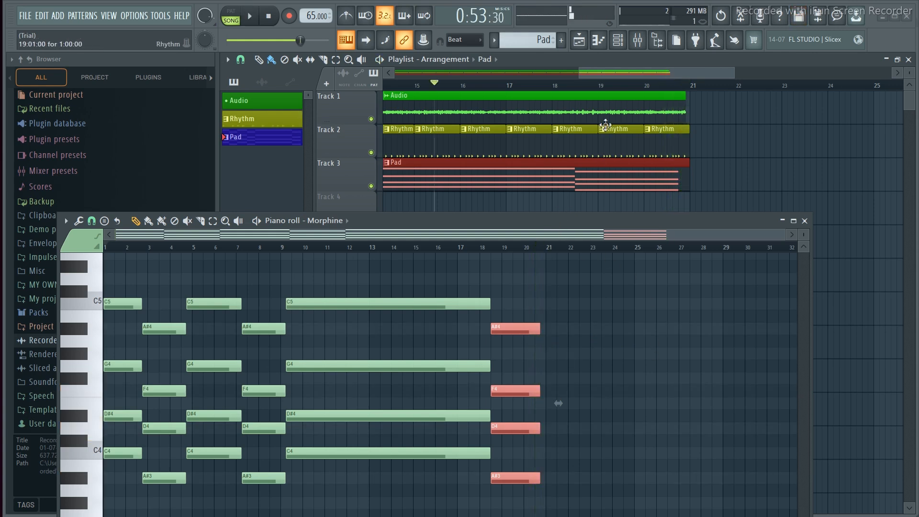
{"action": "left_click", "coordinate": [581, 89]}
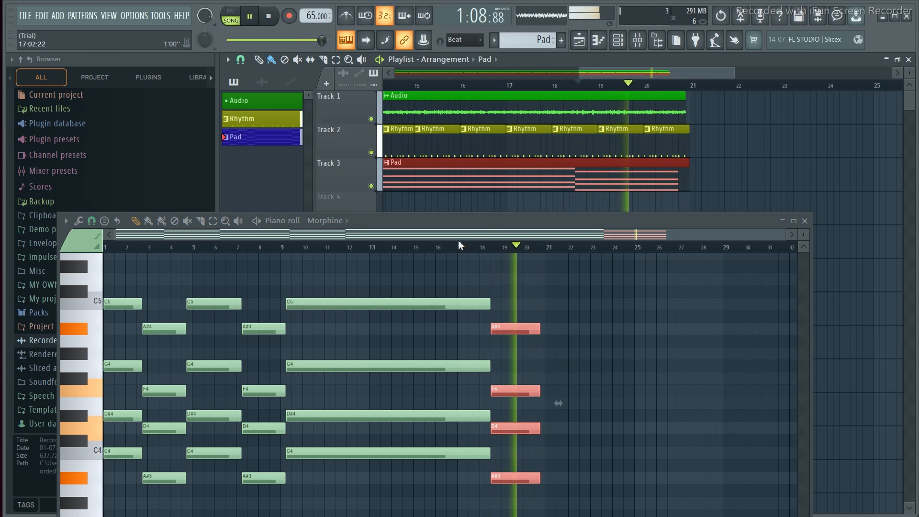
{"action": "left_click", "coordinate": [253, 18]}
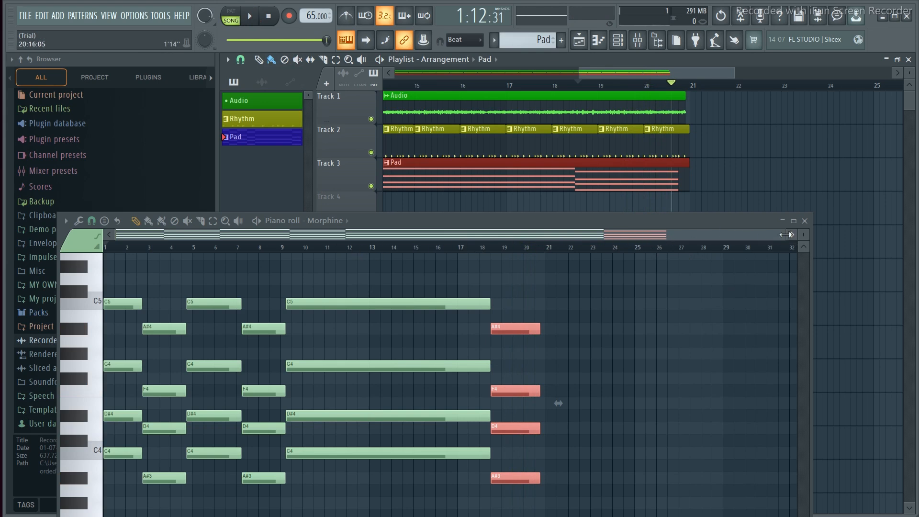
Step: Shorten the sixth chord's four notes to end at about 20:10
{"action": "left_click_drag", "start_coordinate": [785, 235], "coordinate": [652, 244]}
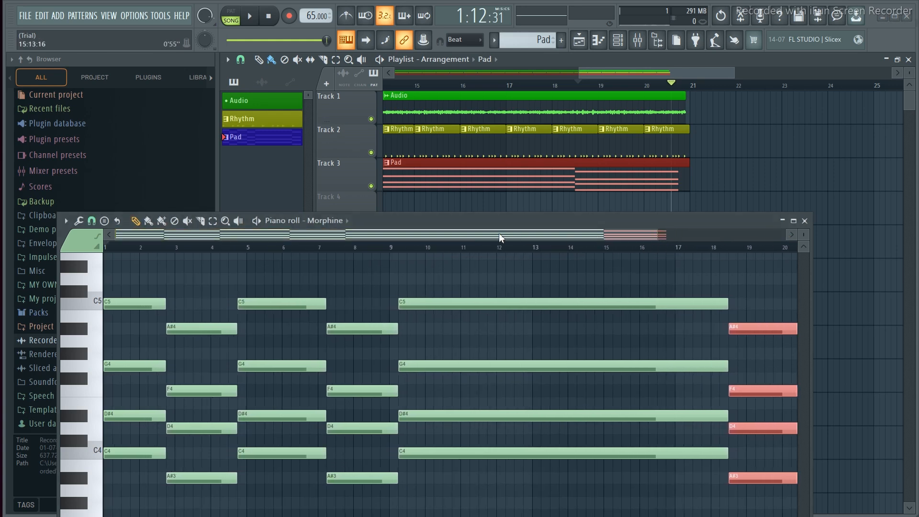
{"action": "left_click_drag", "start_coordinate": [500, 238], "coordinate": [693, 225]}
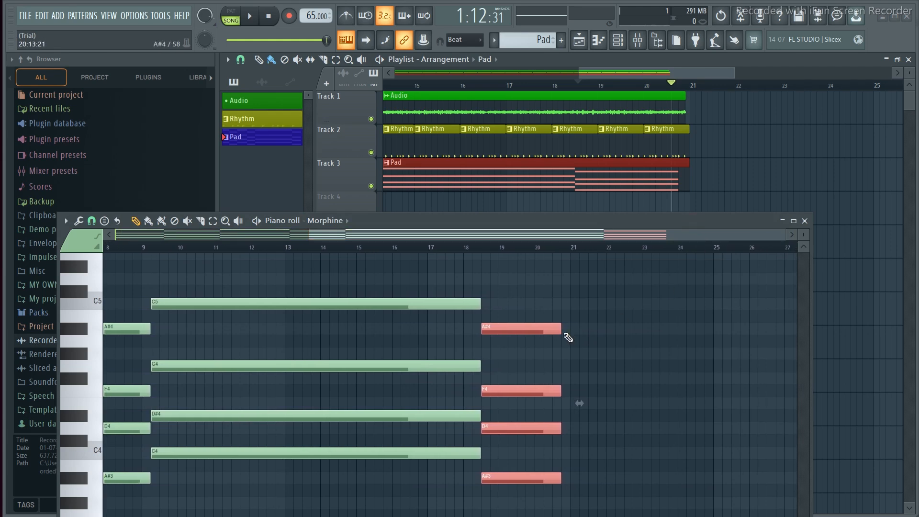
{"action": "left_click_drag", "start_coordinate": [556, 330], "coordinate": [555, 330]}
{"action": "left_click_drag", "start_coordinate": [541, 326], "coordinate": [546, 326]}
{"action": "left_click_drag", "start_coordinate": [554, 325], "coordinate": [555, 326]}
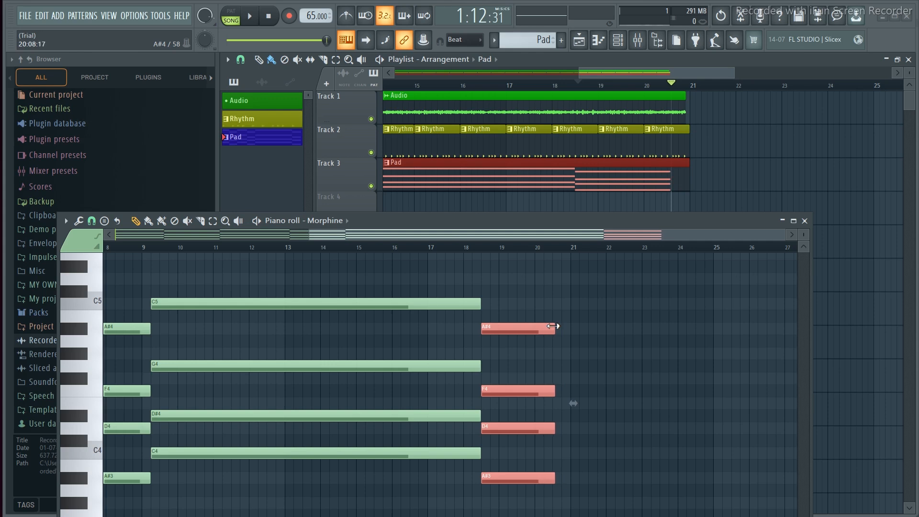
Step: Add a seventh pad chord of C4, D#4, G4 and C5, each 2:01:05 long, starting at 20:13:00
{"action": "left_click", "coordinate": [567, 457]}
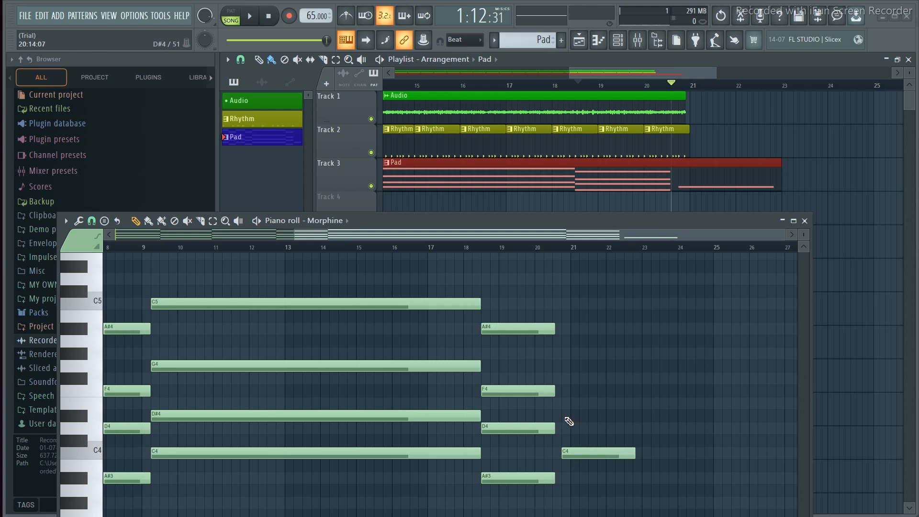
{"action": "left_click", "coordinate": [568, 417]}
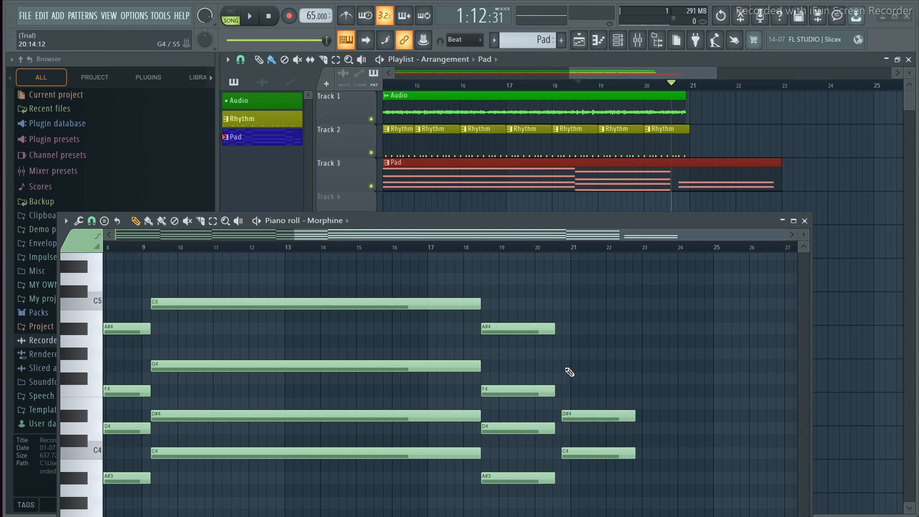
{"action": "left_click", "coordinate": [567, 367]}
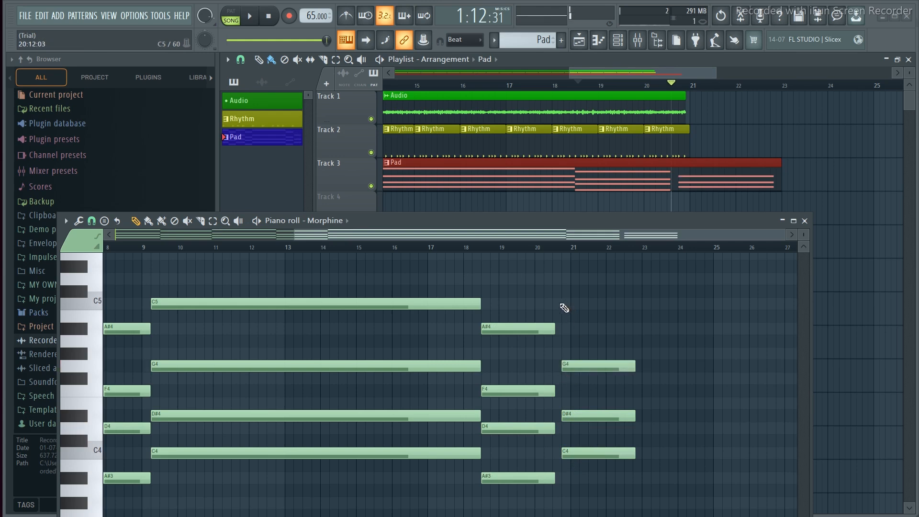
{"action": "left_click", "coordinate": [565, 306]}
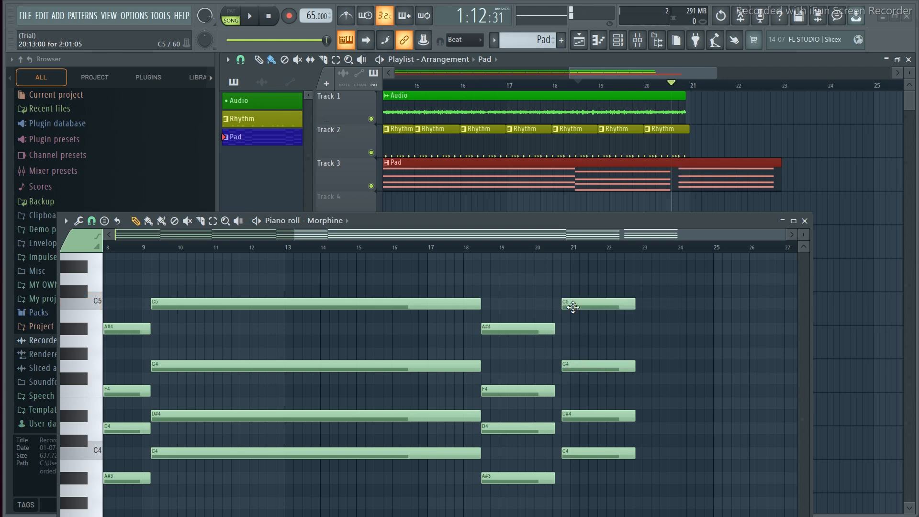
Step: Move the seventh chord's four notes earlier to start at about 20:10, where the sixth chord ends, and deselect them
{"action": "left_click", "coordinate": [574, 308]}
{"action": "left_click_drag", "start_coordinate": [597, 277], "coordinate": [595, 471]}
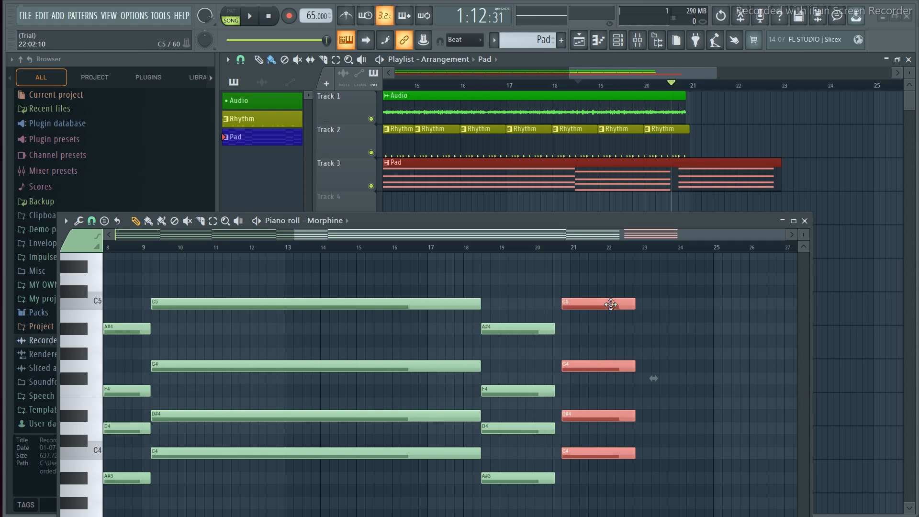
{"action": "left_click_drag", "start_coordinate": [610, 305], "coordinate": [605, 305]}
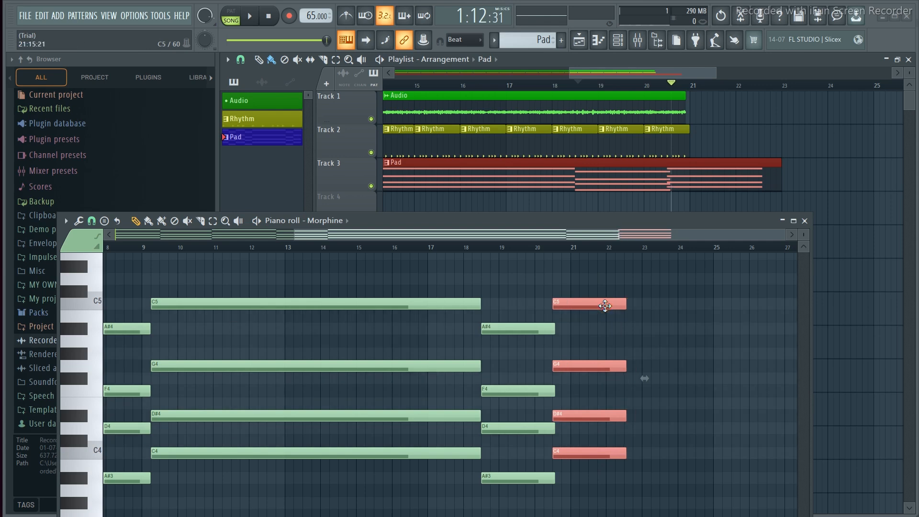
{"action": "double_click", "coordinate": [605, 305]}
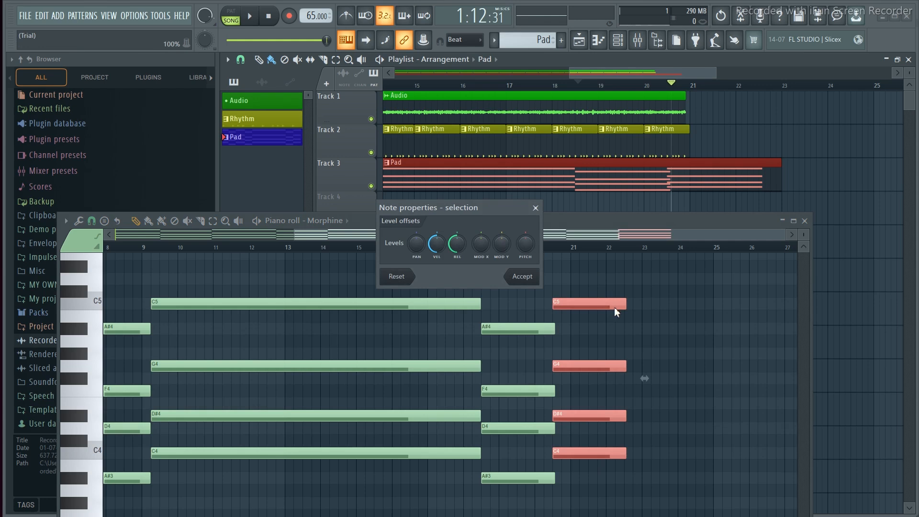
{"action": "left_click", "coordinate": [535, 208]}
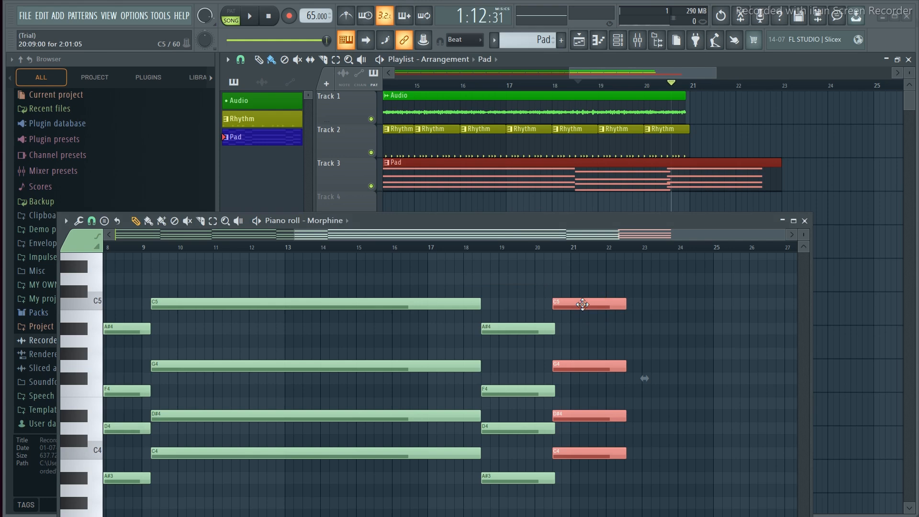
{"action": "left_click_drag", "start_coordinate": [583, 305], "coordinate": [586, 306]}
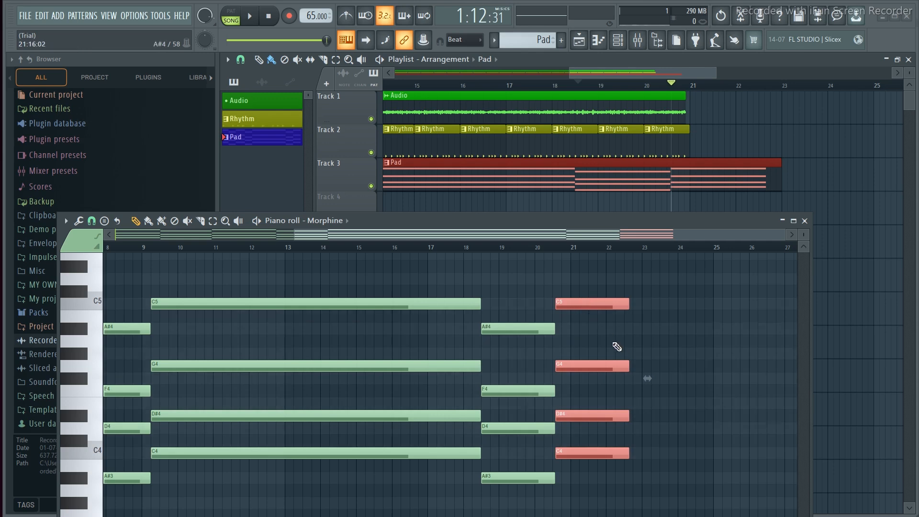
{"action": "left_click", "coordinate": [704, 323]}
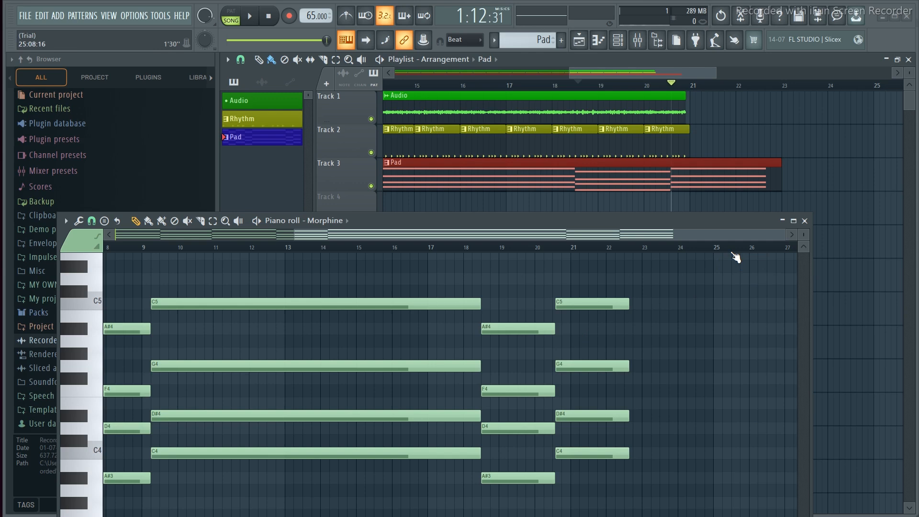
Step: Play the song from bar 18 to check the change into the seventh chord against the audio's end, and stop
{"action": "key", "text": "space"}
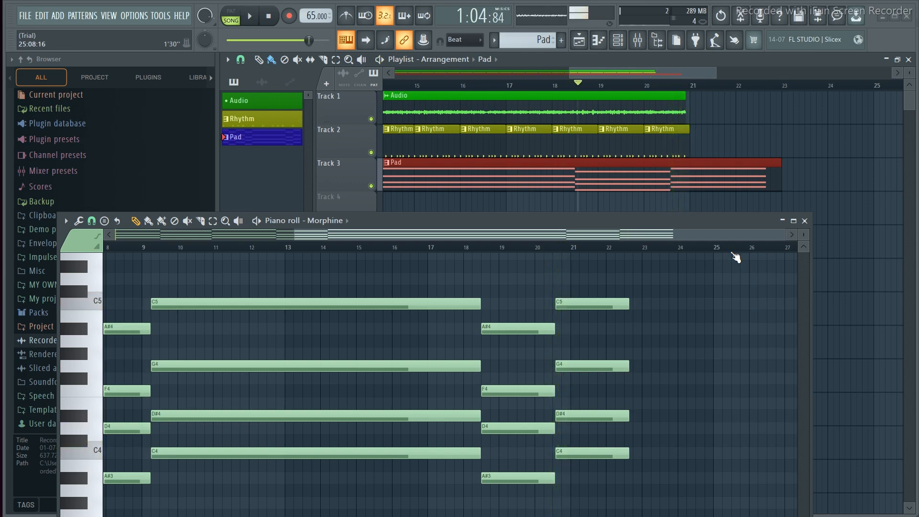
{"action": "key", "text": "space"}
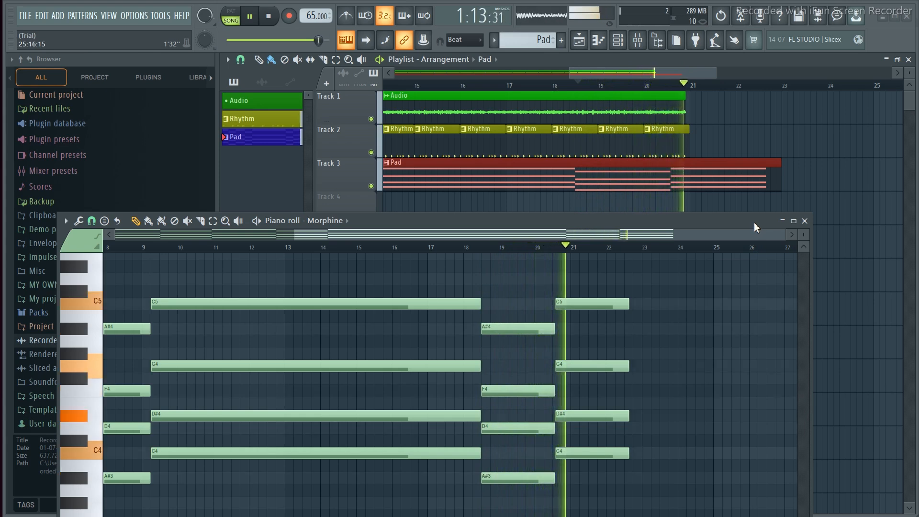
{"action": "key", "text": "space"}
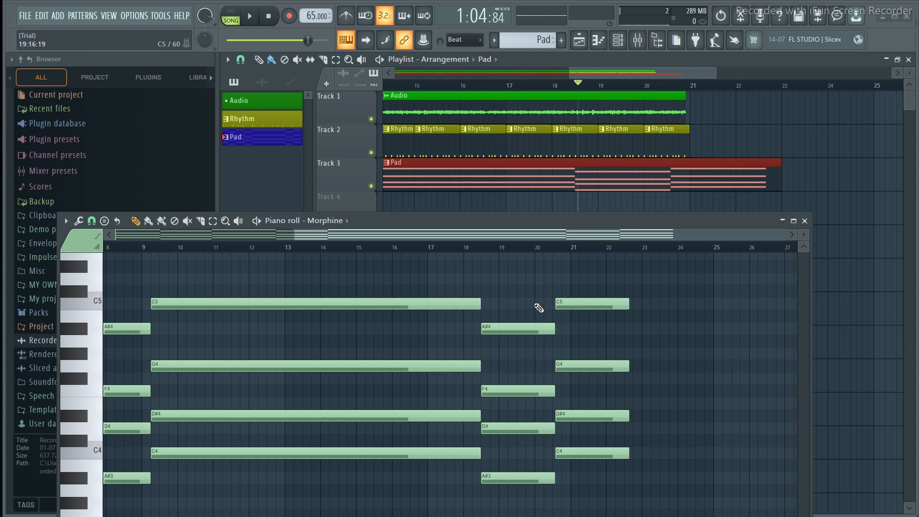
Step: Shorten the sixth chord's four notes slightly, leaving a small gap before the seventh chord, and deselect them
{"action": "left_click_drag", "start_coordinate": [539, 308], "coordinate": [538, 515]}
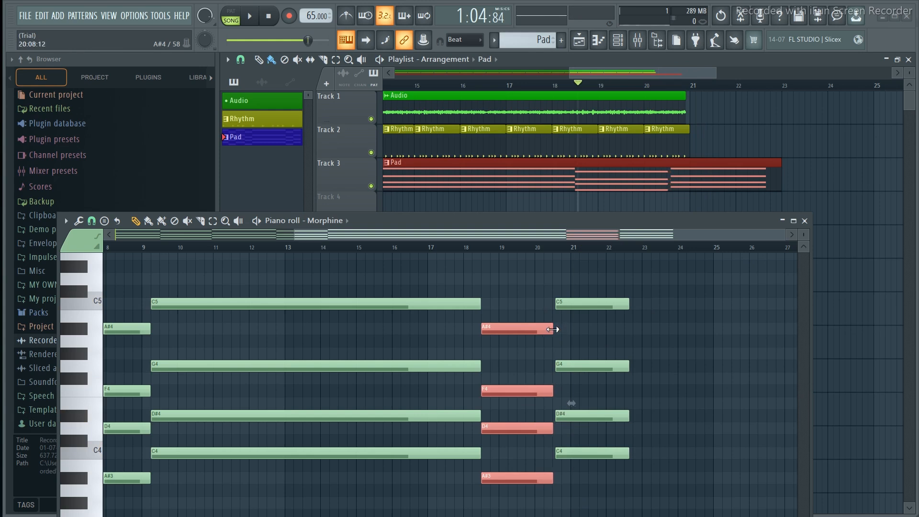
{"action": "right_click", "coordinate": [593, 282], "text": "ctrl"}
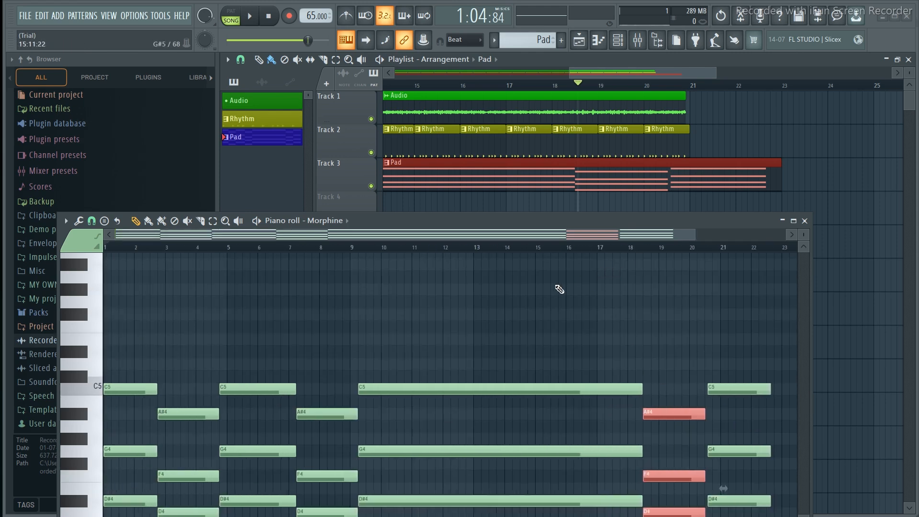
{"action": "left_click_drag", "start_coordinate": [599, 236], "coordinate": [686, 237]}
{"action": "left_click", "coordinate": [626, 328]}
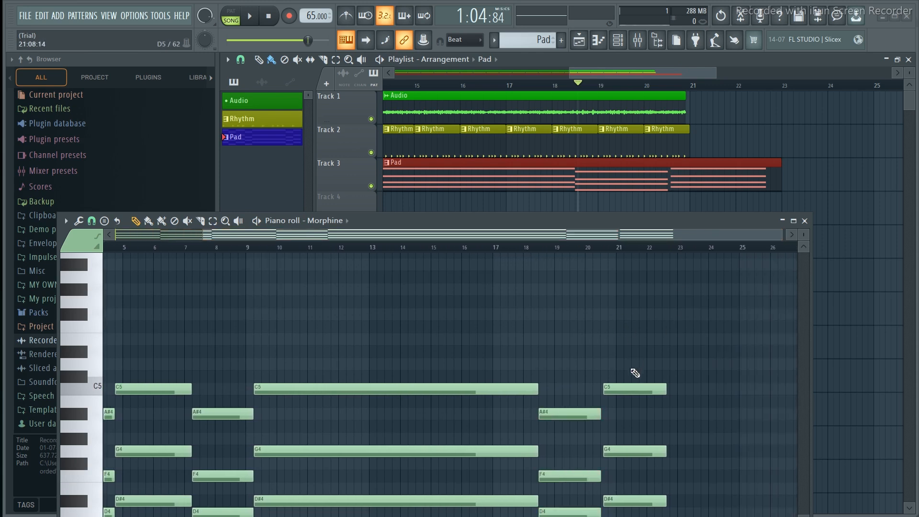
Step: Select the seventh chord's C5, G4 and D#4 notes and try to shift them slightly later
{"action": "left_click_drag", "start_coordinate": [632, 368], "coordinate": [640, 515]}
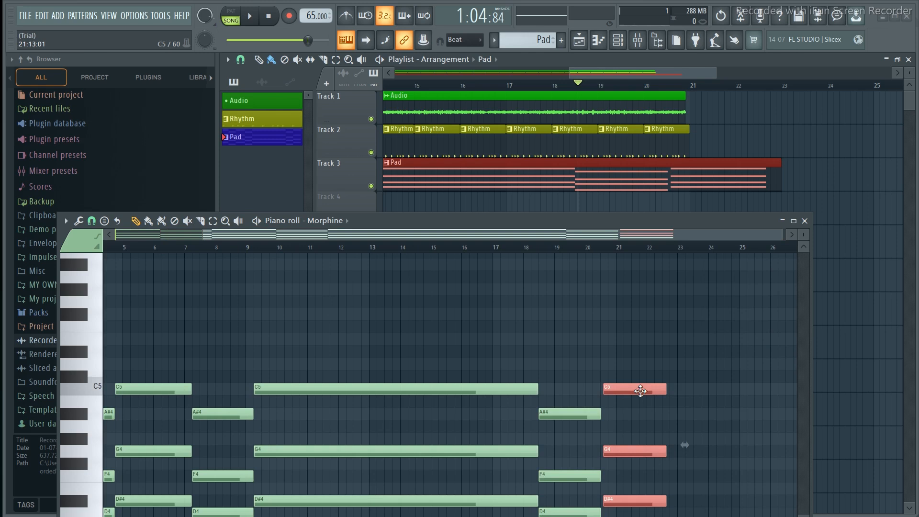
{"action": "left_click_drag", "start_coordinate": [640, 390], "coordinate": [642, 390]}
{"action": "scroll", "coordinate": [634, 353], "scroll_direction": "down", "scroll_amount": 3}
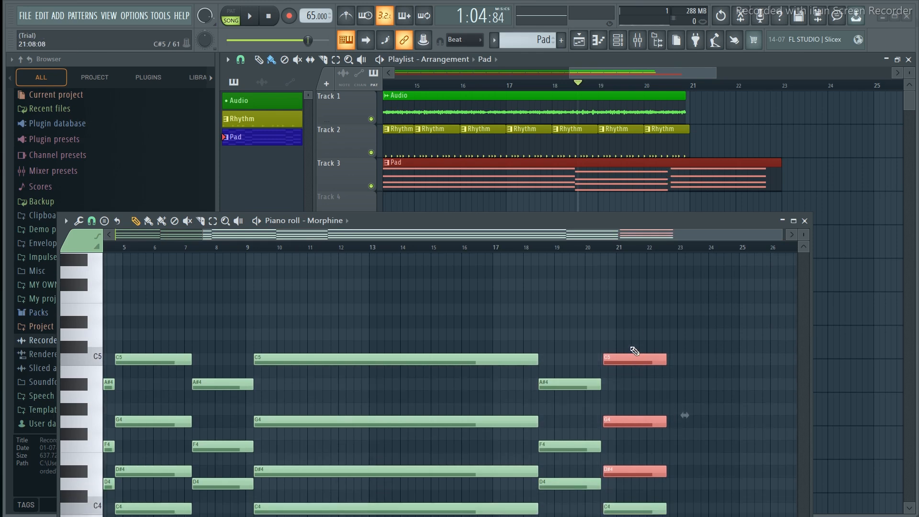
Step: Move the final C4–D#4–G4–C5 chord directly after the preceding chord, shorten it to end at bar 21, and close the piano roll
{"action": "left_click_drag", "start_coordinate": [622, 286], "coordinate": [641, 516]}
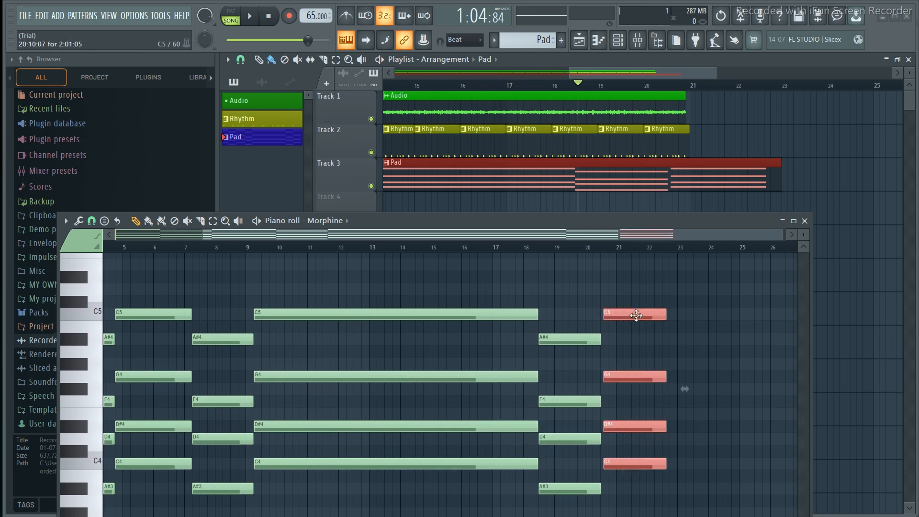
{"action": "left_click_drag", "start_coordinate": [636, 316], "coordinate": [634, 318]}
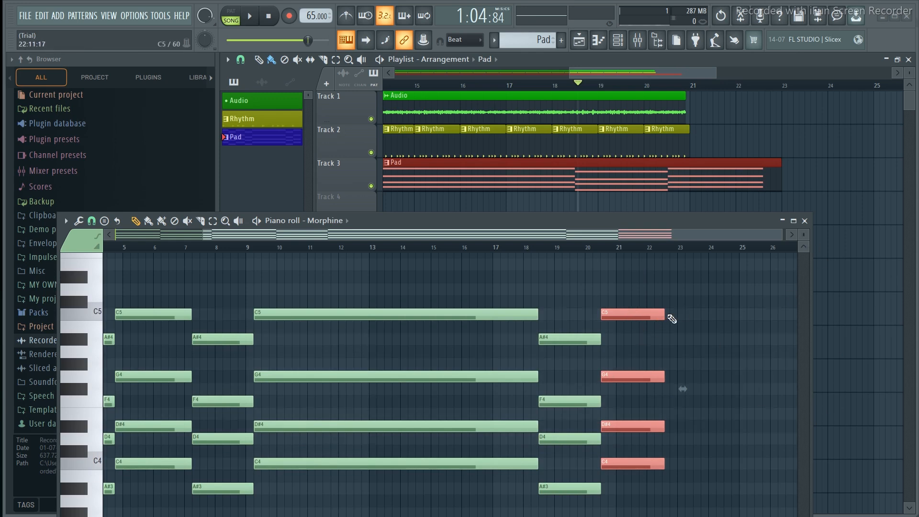
{"action": "left_click_drag", "start_coordinate": [665, 314], "coordinate": [621, 312]}
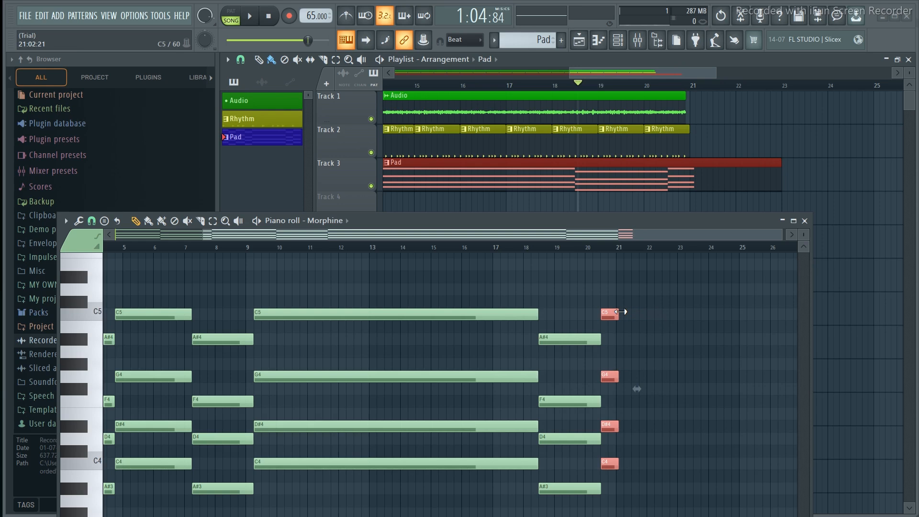
{"action": "left_click_drag", "start_coordinate": [620, 311], "coordinate": [619, 312]}
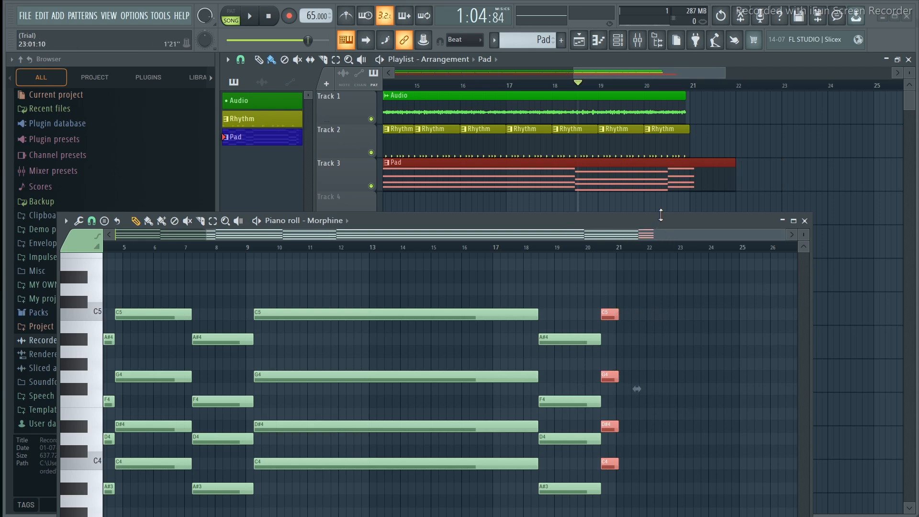
{"action": "left_click", "coordinate": [805, 220]}
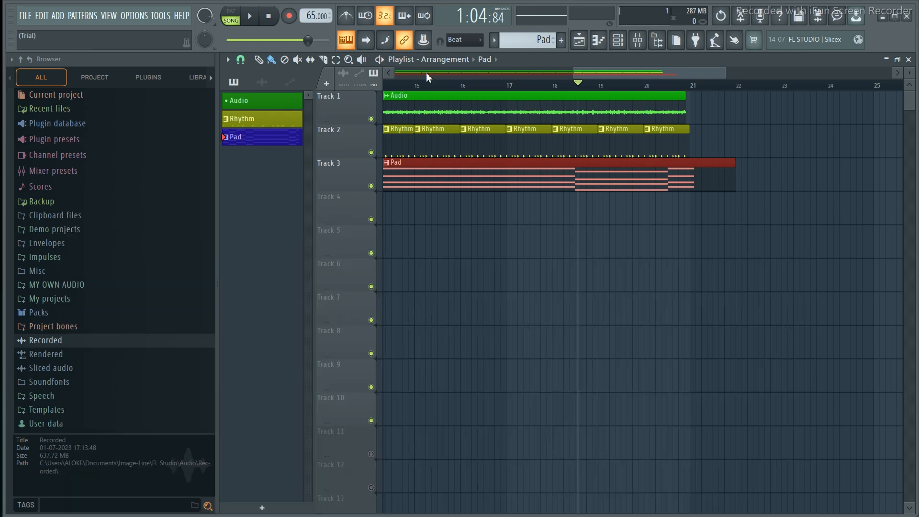
Step: Play the arrangement from the beginning to check the Audio, Rhythm and Pad tracks together, and stop playback
{"action": "left_click", "coordinate": [270, 17]}
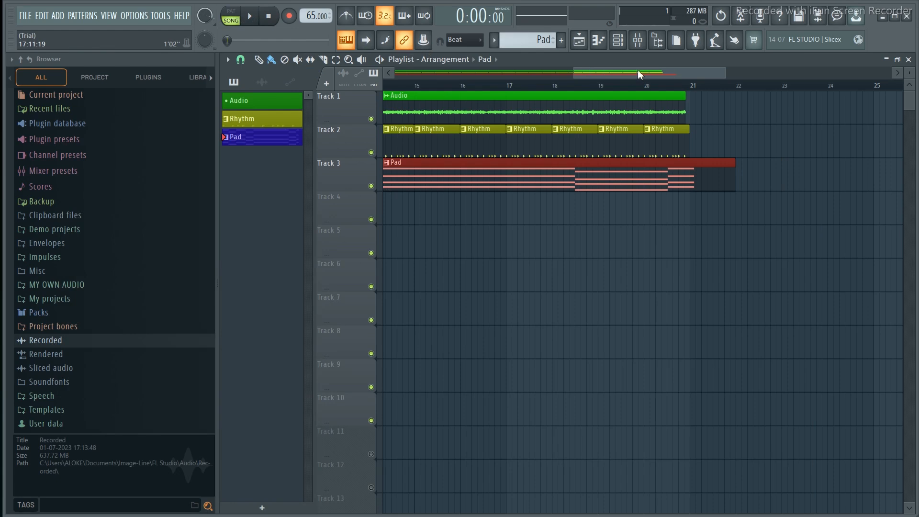
{"action": "left_click_drag", "start_coordinate": [638, 70], "coordinate": [460, 70]}
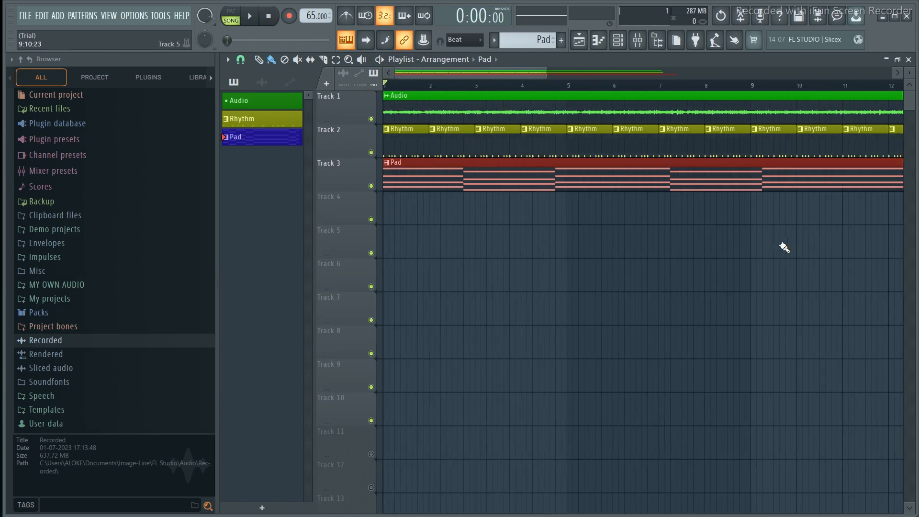
{"action": "key", "text": "space"}
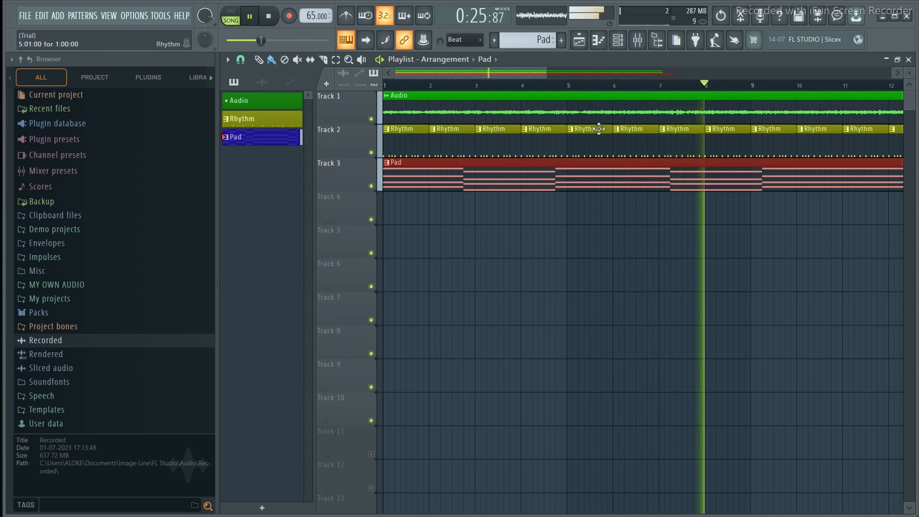
{"action": "left_click_drag", "start_coordinate": [447, 72], "coordinate": [547, 72]}
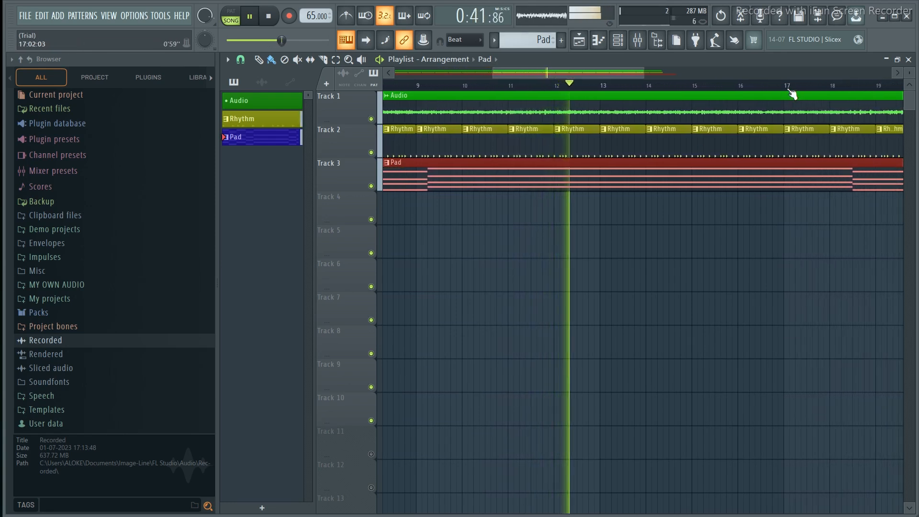
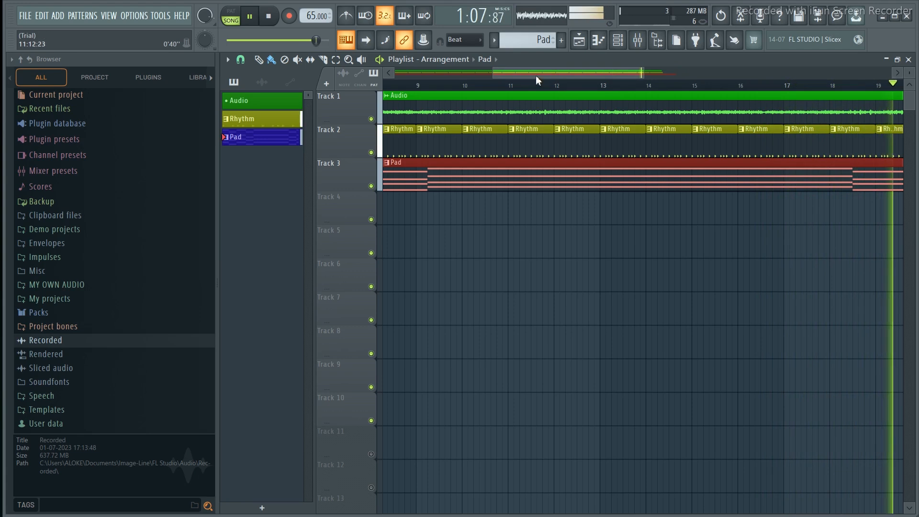
{"action": "left_click_drag", "start_coordinate": [536, 75], "coordinate": [405, 91]}
{"action": "key", "text": "space"}
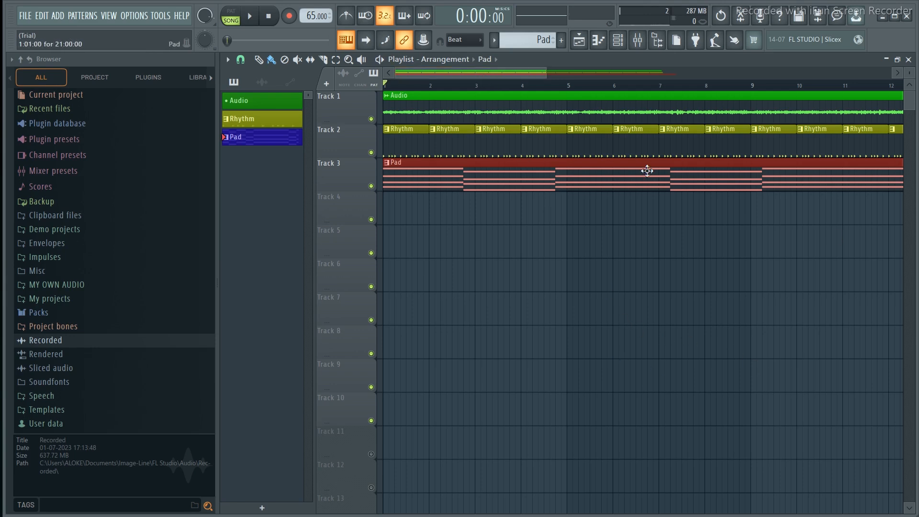
Step: Create a new pattern named Bass and give it the Dark Cyan colour #0D8E91
{"action": "left_click", "coordinate": [563, 41]}
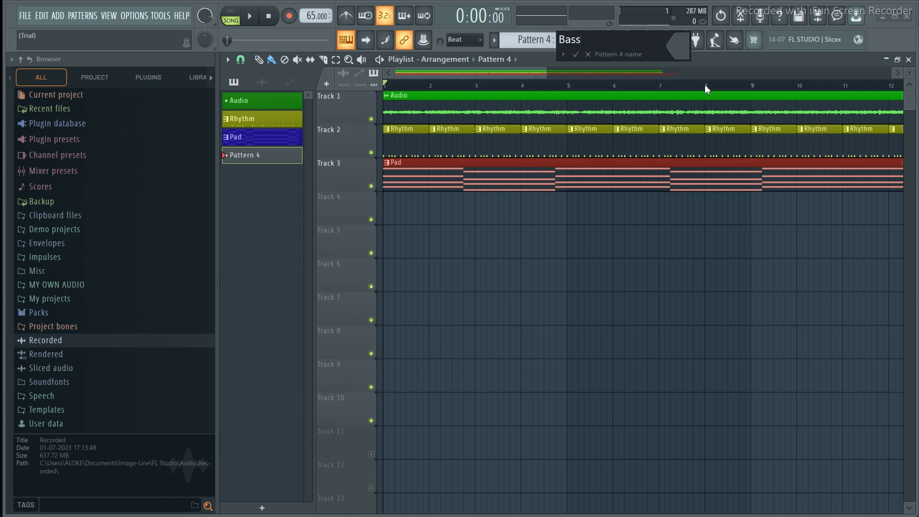
{"action": "type", "text": "Bass"}
{"action": "left_click", "coordinate": [678, 48]}
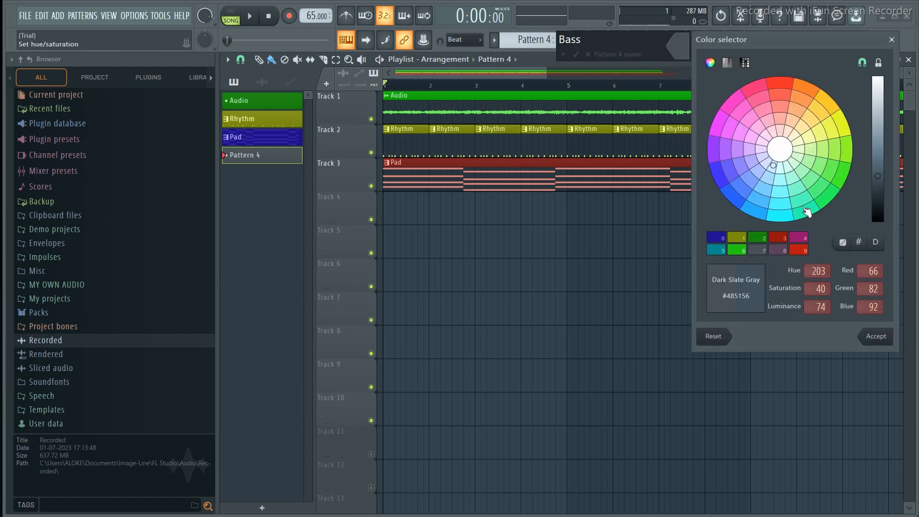
{"action": "left_click", "coordinate": [782, 219]}
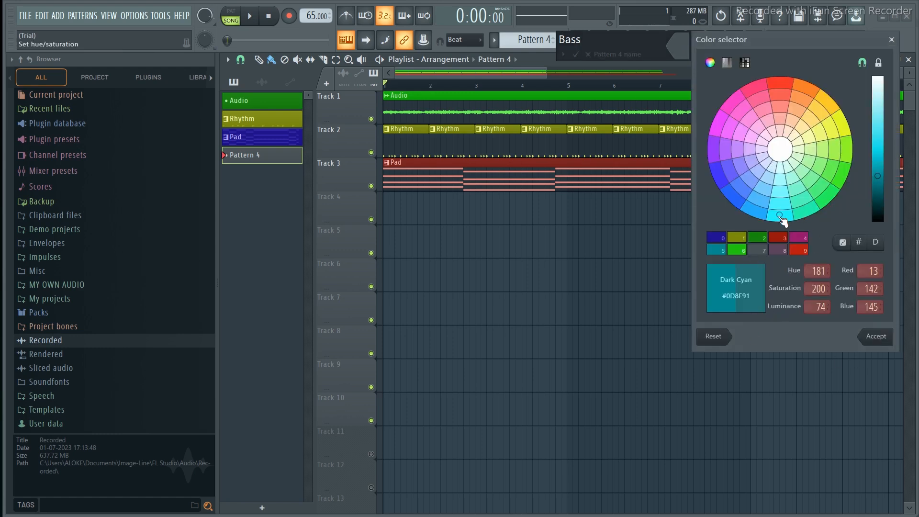
{"action": "left_click", "coordinate": [875, 336]}
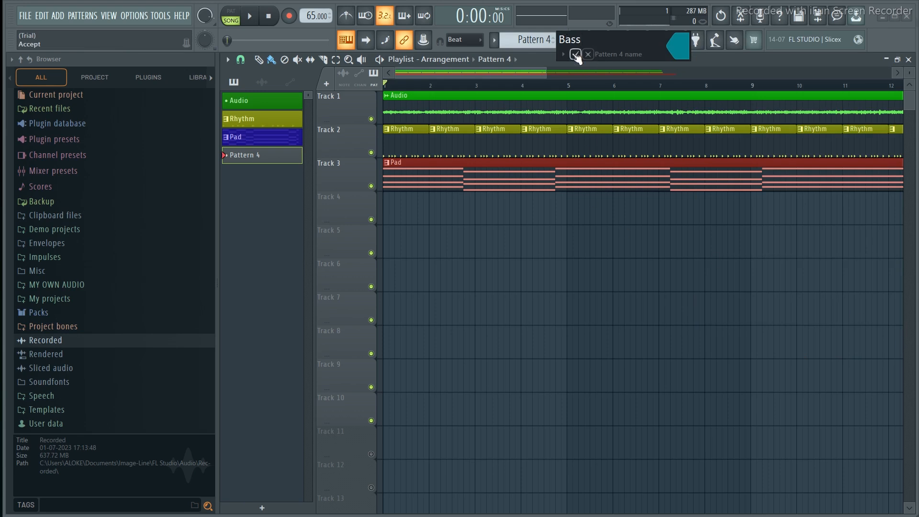
{"action": "left_click", "coordinate": [575, 55]}
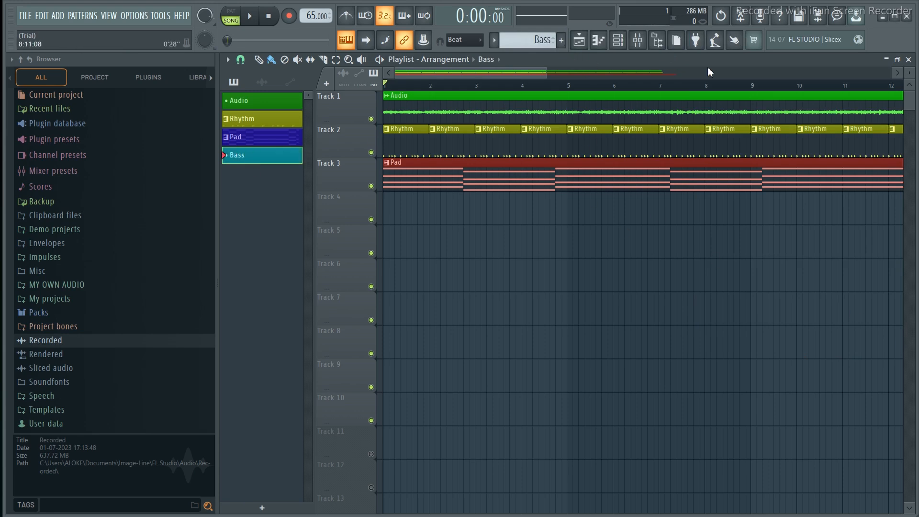
Step: Add a Harmless synth channel and load its Heavy Moog FG preset
{"action": "left_click", "coordinate": [618, 40]}
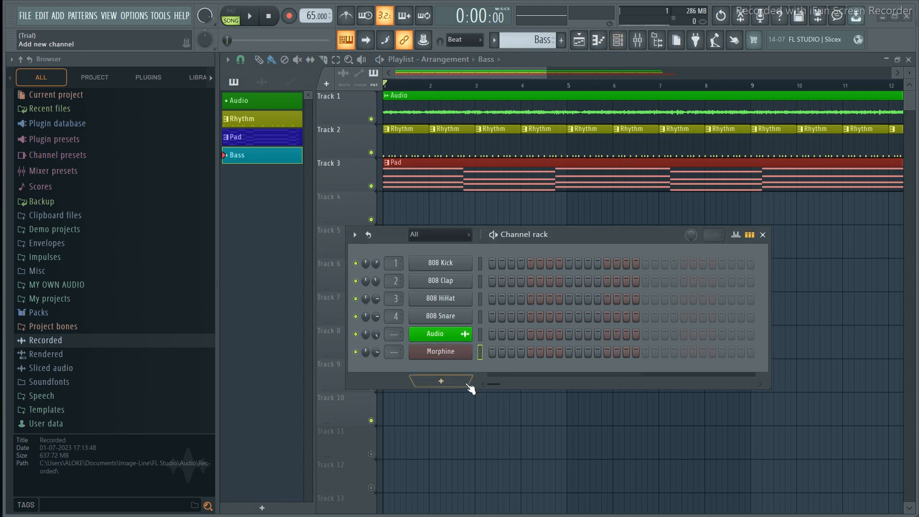
{"action": "left_click", "coordinate": [439, 380]}
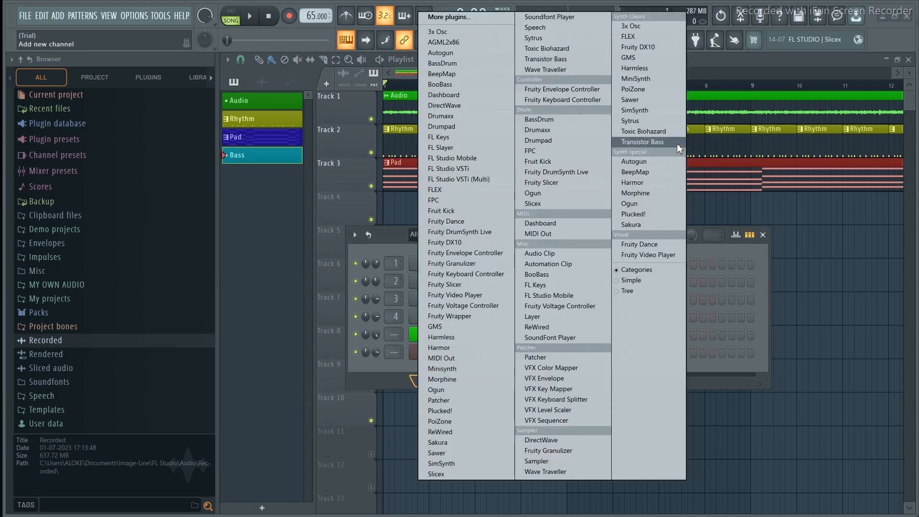
{"action": "left_click", "coordinate": [654, 67]}
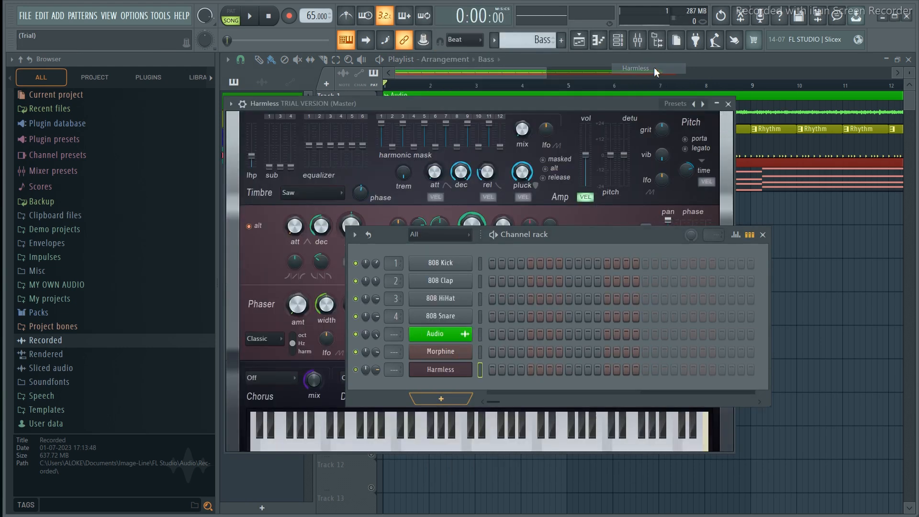
{"action": "left_click", "coordinate": [764, 236]}
{"action": "left_click", "coordinate": [703, 104]}
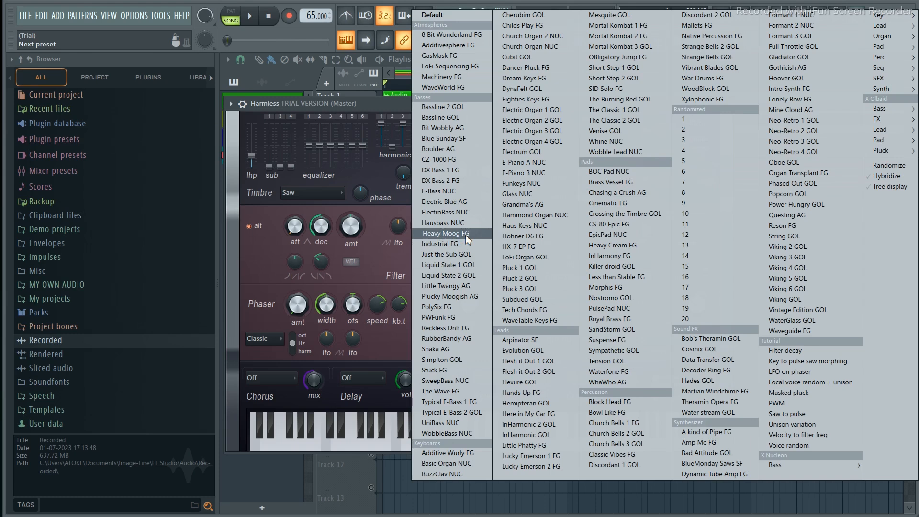
{"action": "left_click", "coordinate": [441, 233]}
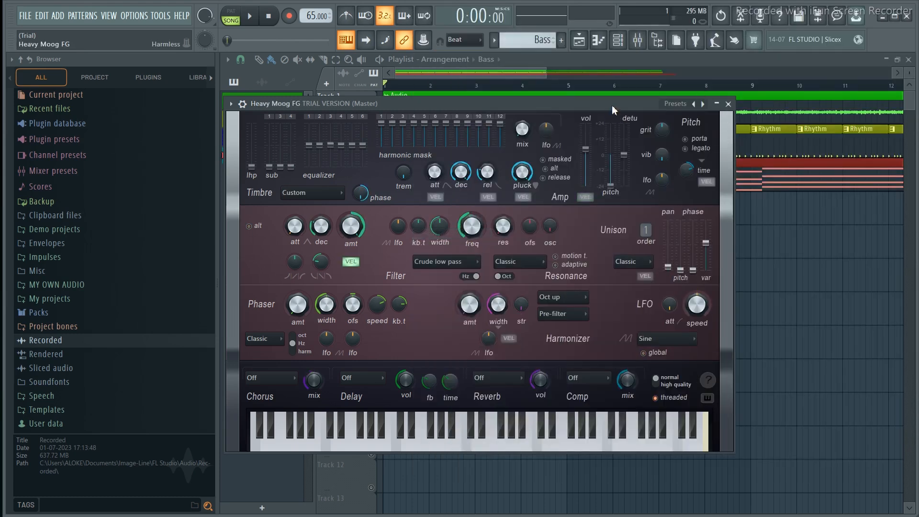
Step: Open the piano roll for the Heavy Moog FG channel without the synth window, and arrange it over the playlist zoomed to the first bars
{"action": "left_click", "coordinate": [235, 104]}
{"action": "left_click", "coordinate": [236, 116]}
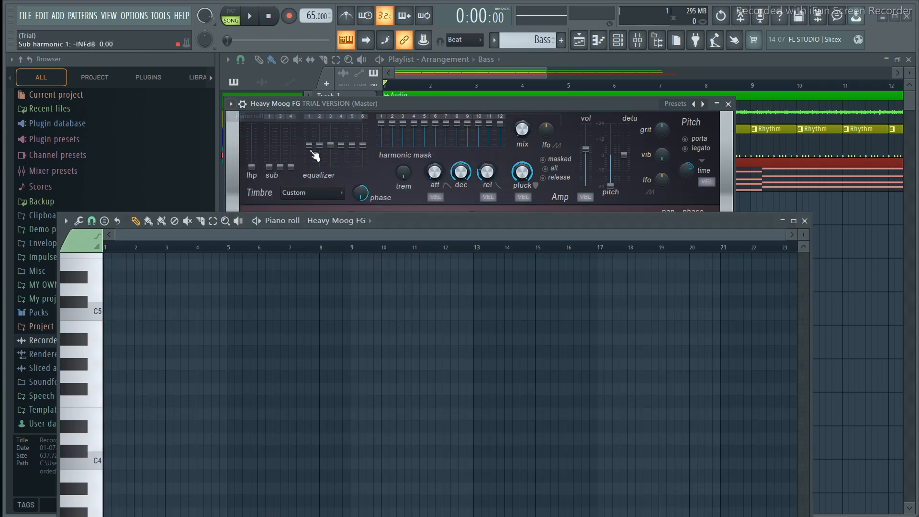
{"action": "left_click", "coordinate": [728, 104]}
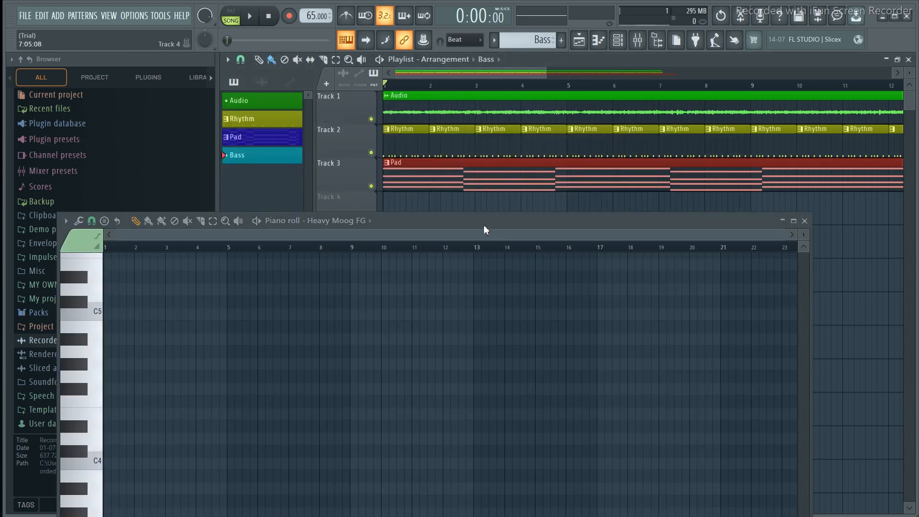
{"action": "left_click_drag", "start_coordinate": [483, 226], "coordinate": [713, 220]}
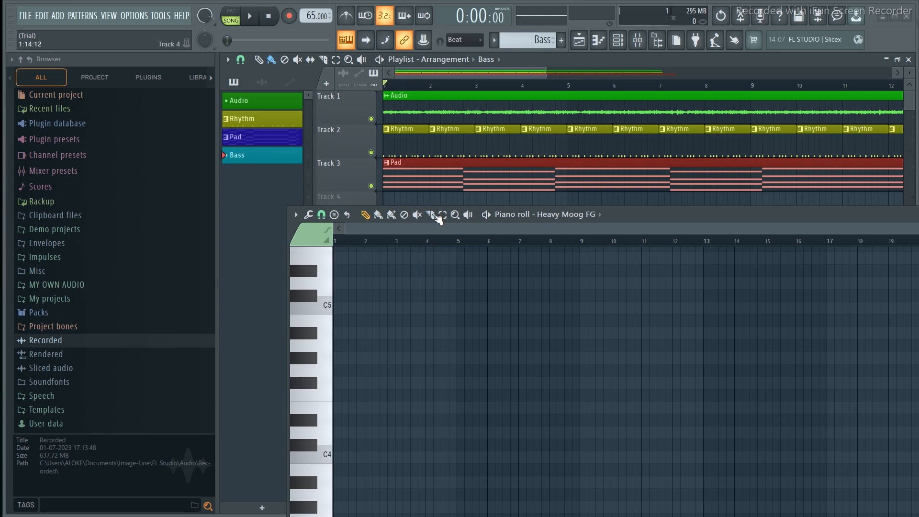
{"action": "left_click_drag", "start_coordinate": [623, 214], "coordinate": [626, 72]}
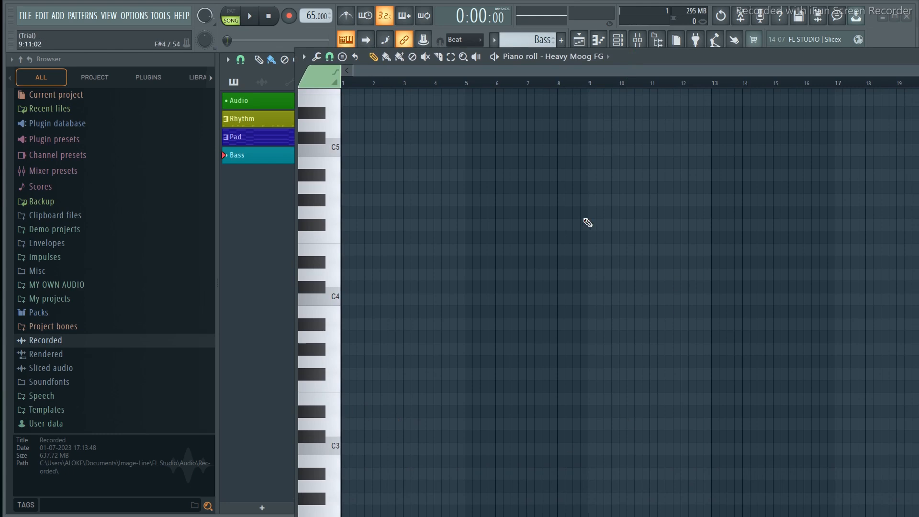
{"action": "left_click_drag", "start_coordinate": [627, 57], "coordinate": [594, 215]}
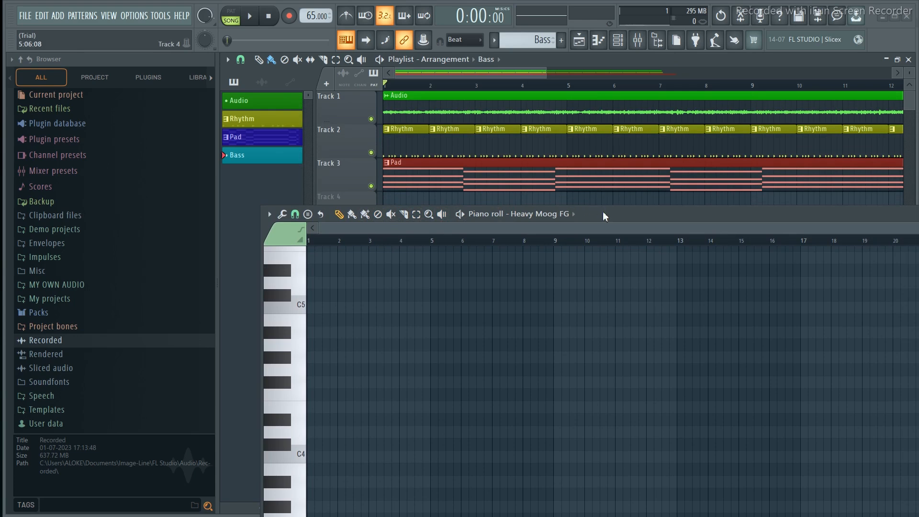
{"action": "left_click_drag", "start_coordinate": [603, 214], "coordinate": [526, 141]}
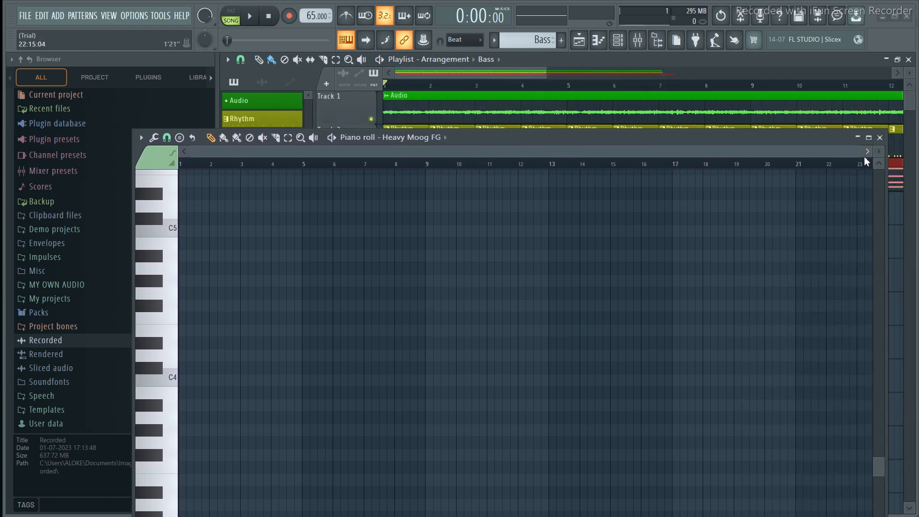
{"action": "left_click_drag", "start_coordinate": [864, 153], "coordinate": [653, 153]}
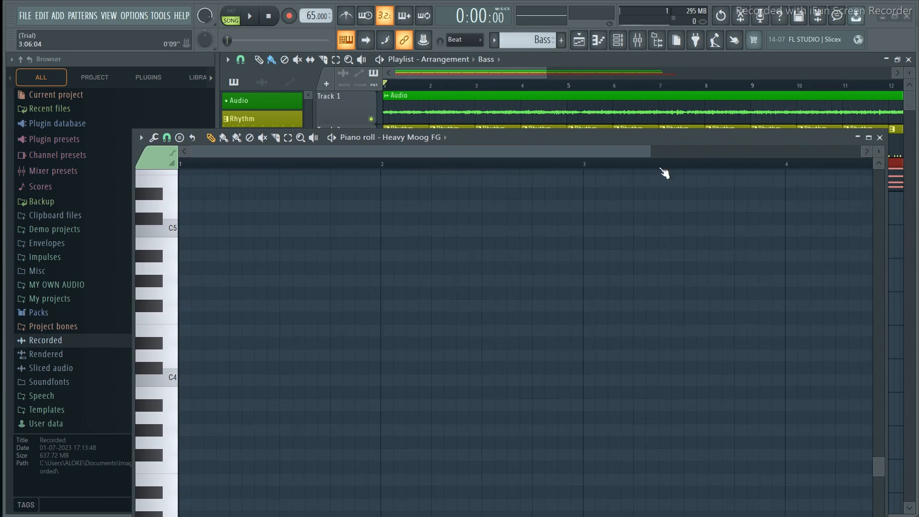
{"action": "left_click_drag", "start_coordinate": [516, 139], "coordinate": [683, 76]}
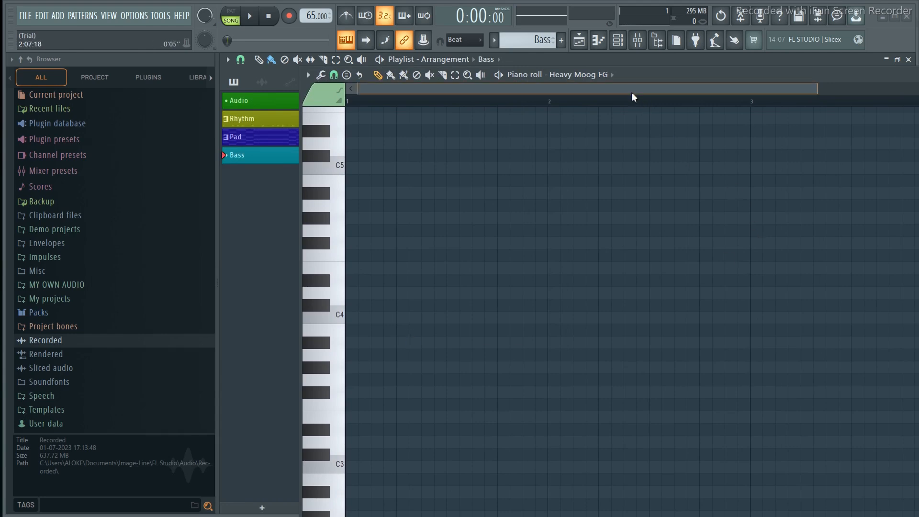
{"action": "left_click_drag", "start_coordinate": [660, 76], "coordinate": [703, 86]}
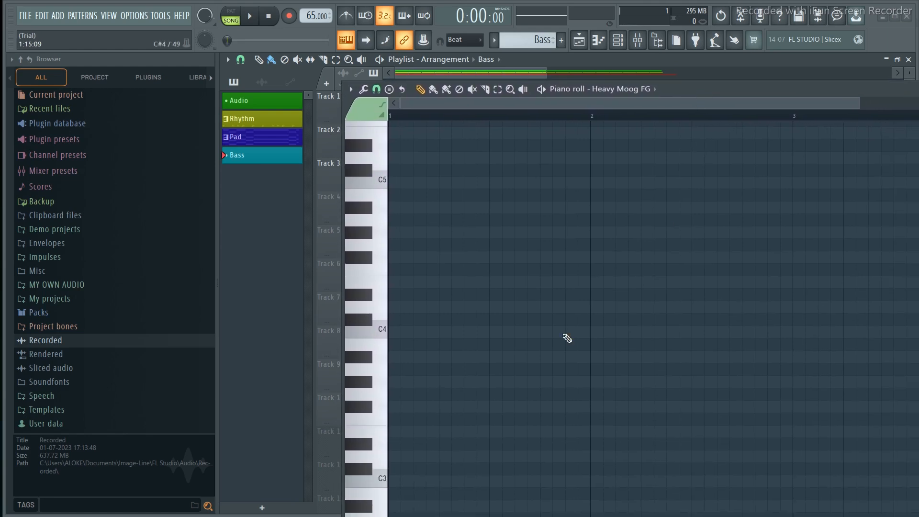
Step: Draw four consecutive bass notes across bar 1 alternating C4, D#4, C4, D#4, each about a quarter bar long
{"action": "left_click", "coordinate": [393, 413]}
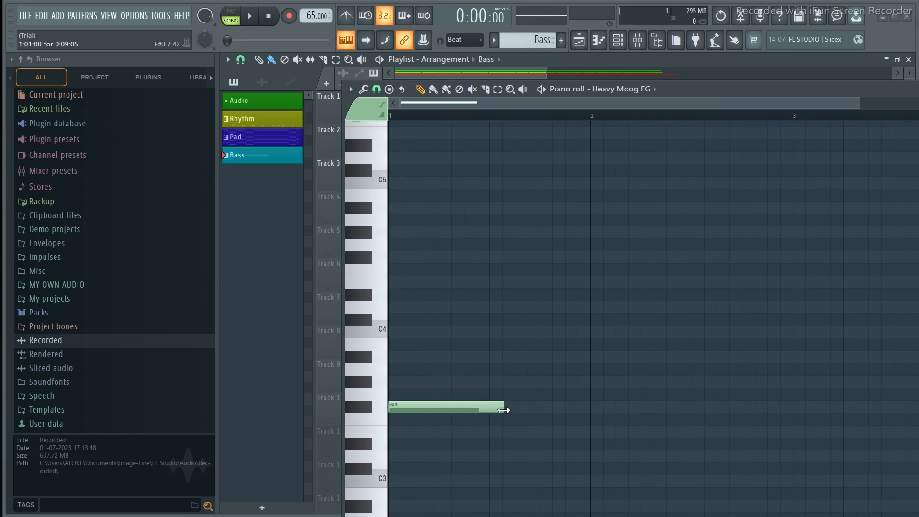
{"action": "left_click_drag", "start_coordinate": [503, 410], "coordinate": [405, 333]}
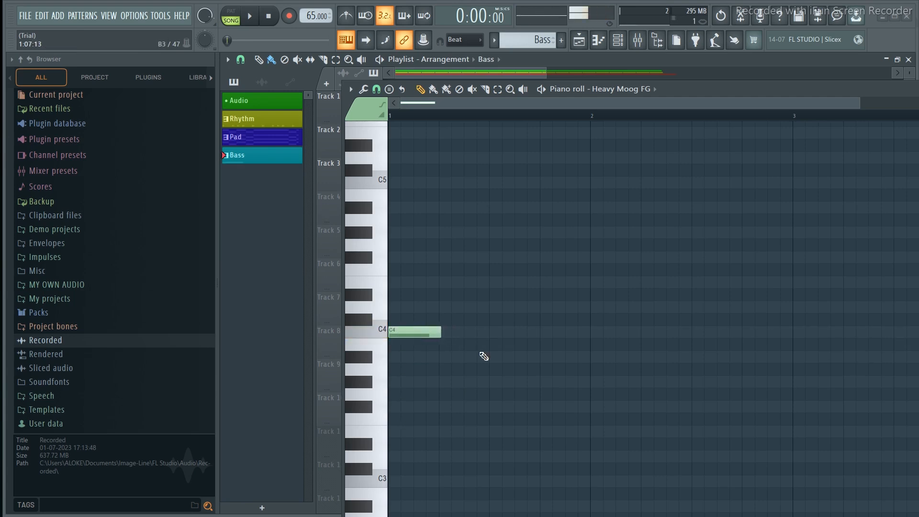
{"action": "left_click", "coordinate": [447, 295]}
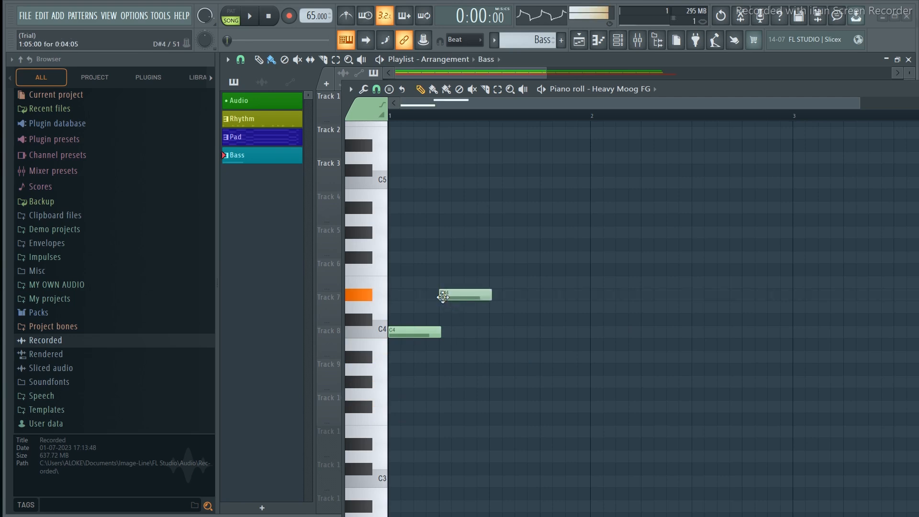
{"action": "left_click", "coordinate": [496, 334]}
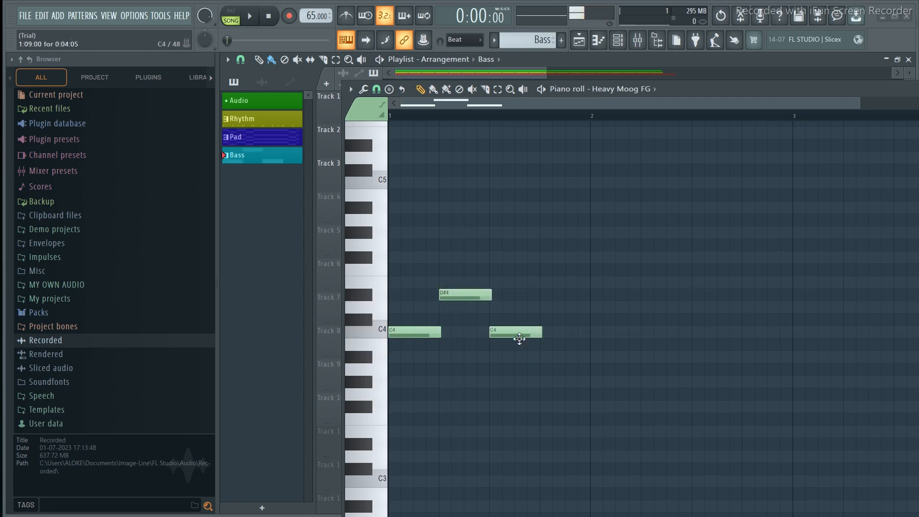
{"action": "left_click", "coordinate": [545, 295]}
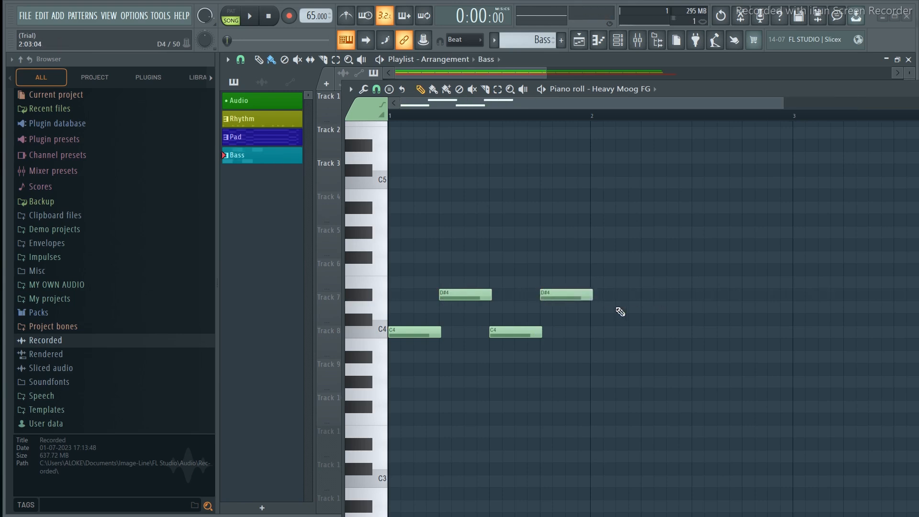
Step: Draw four consecutive bass notes across bar 2 alternating C4, D#4, C4, D#4, each about a quarter bar long
{"action": "left_click", "coordinate": [595, 332]}
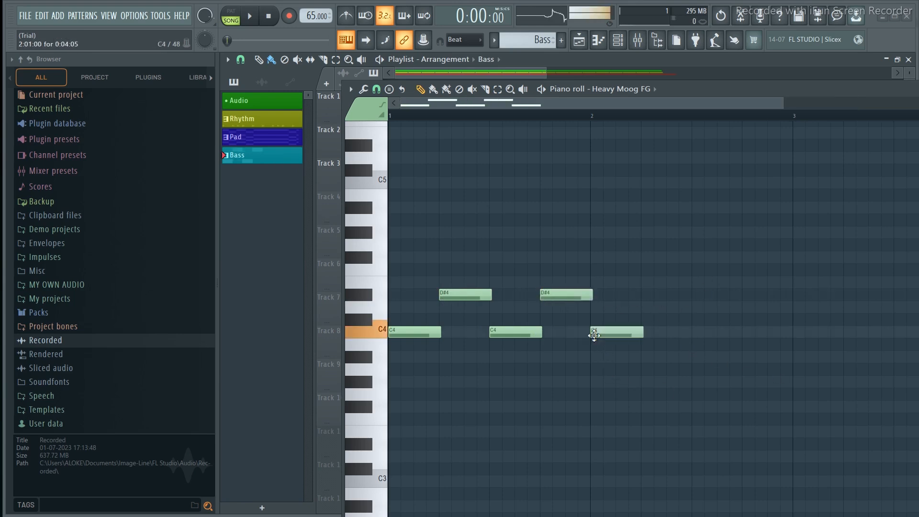
{"action": "left_click", "coordinate": [648, 296]}
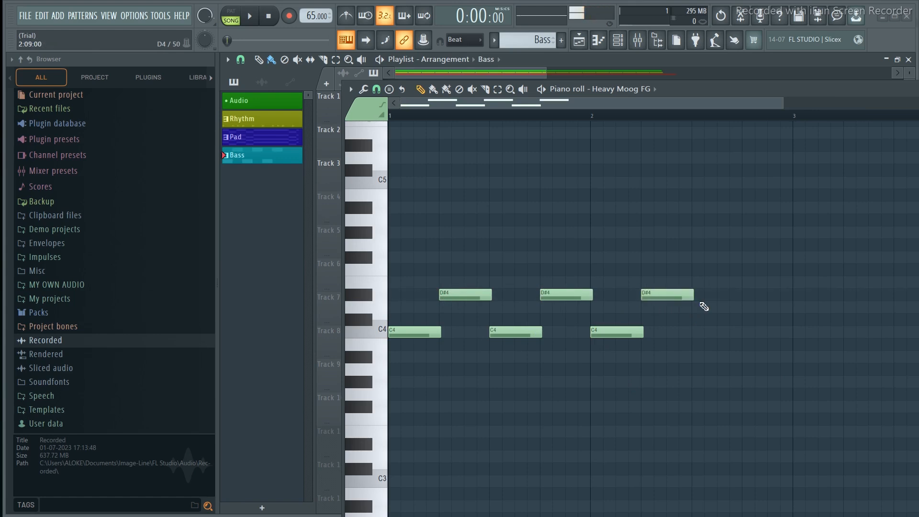
{"action": "left_click", "coordinate": [697, 334]}
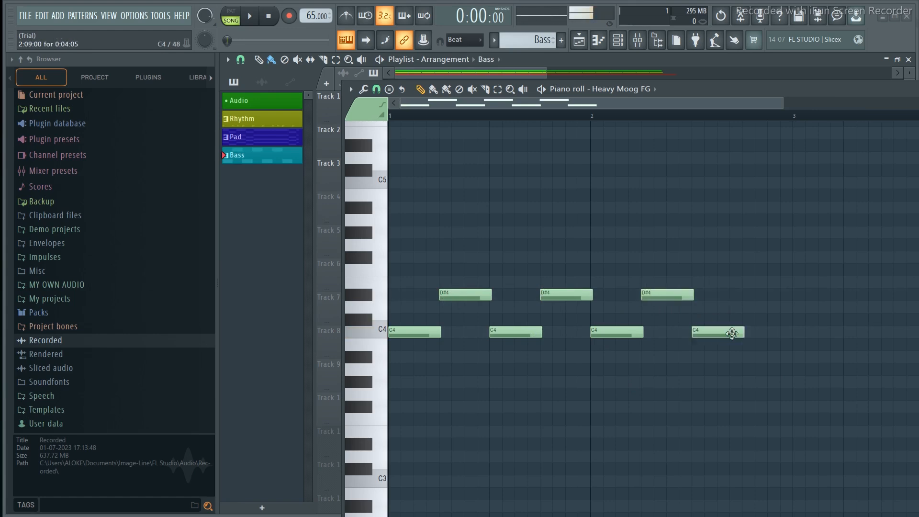
{"action": "left_click", "coordinate": [747, 297]}
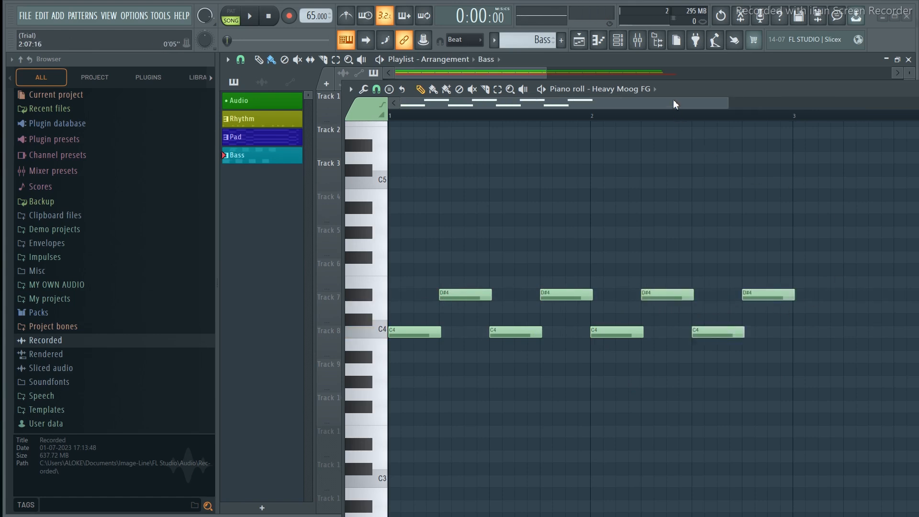
Step: Fill bar 3 of the bass line with four quarter-bar notes alternating A#3, D4, A#3, D4
{"action": "left_click_drag", "start_coordinate": [690, 83], "coordinate": [572, 244]}
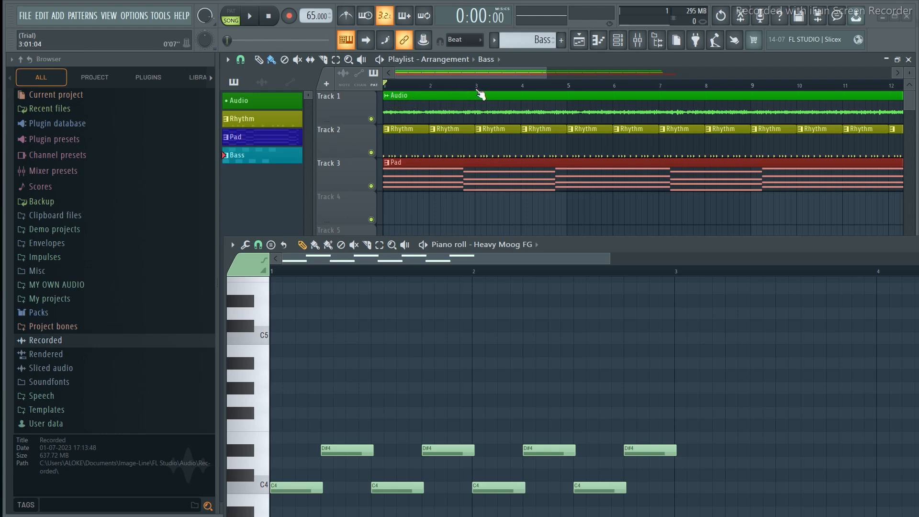
{"action": "left_click_drag", "start_coordinate": [560, 241], "coordinate": [417, 149]}
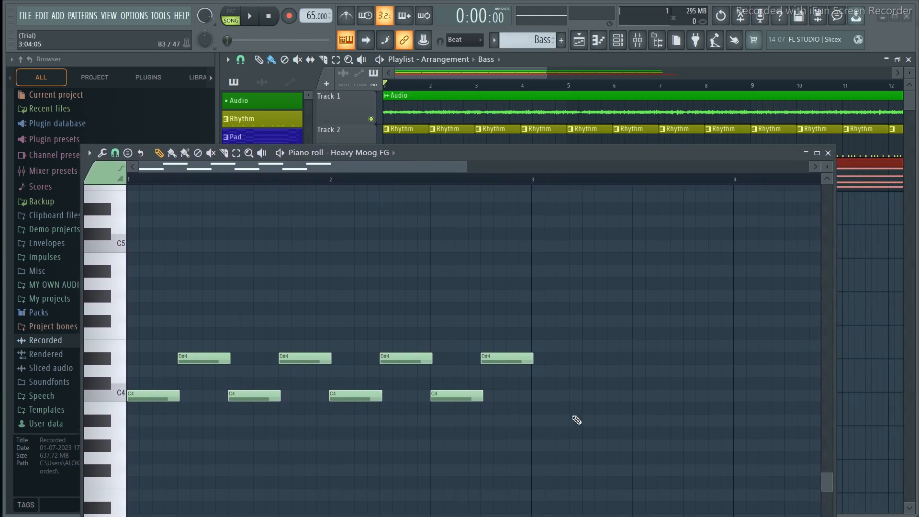
{"action": "left_click", "coordinate": [537, 424]}
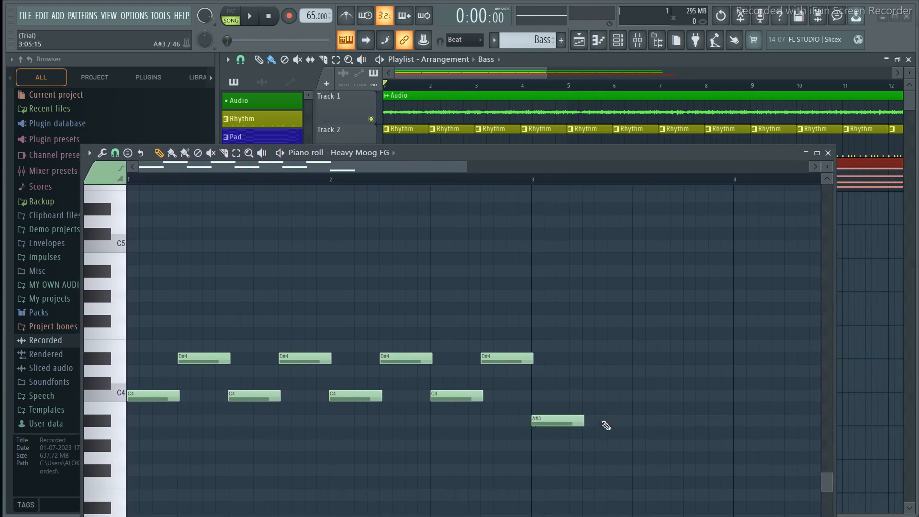
{"action": "left_click", "coordinate": [589, 383]}
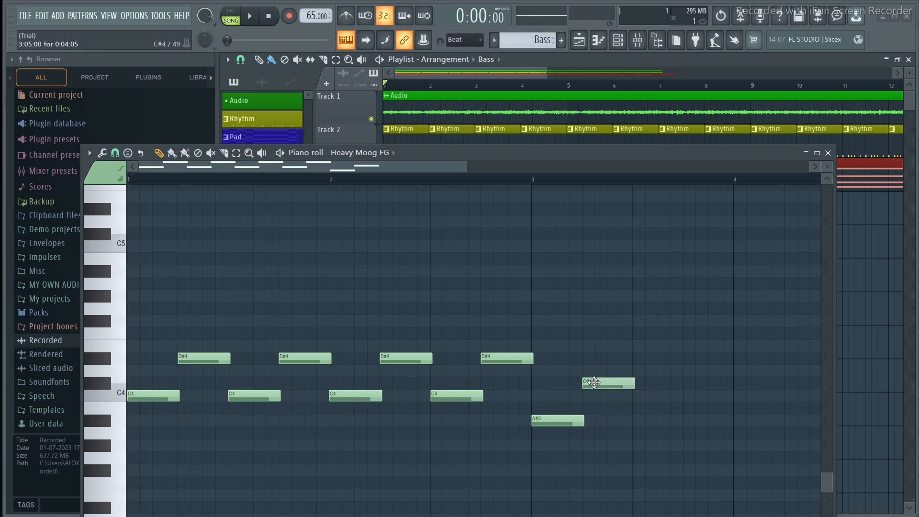
{"action": "left_click_drag", "start_coordinate": [600, 383], "coordinate": [600, 364]}
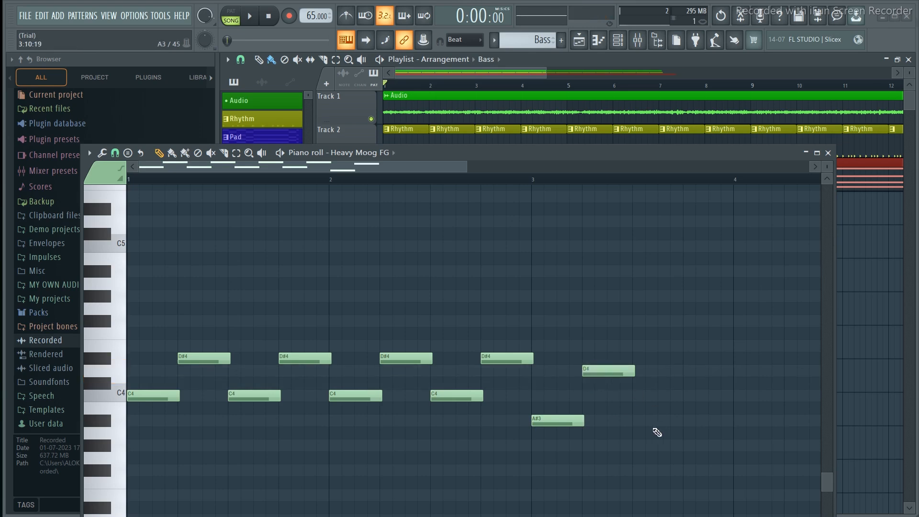
{"action": "left_click", "coordinate": [640, 423]}
{"action": "left_click", "coordinate": [688, 372]}
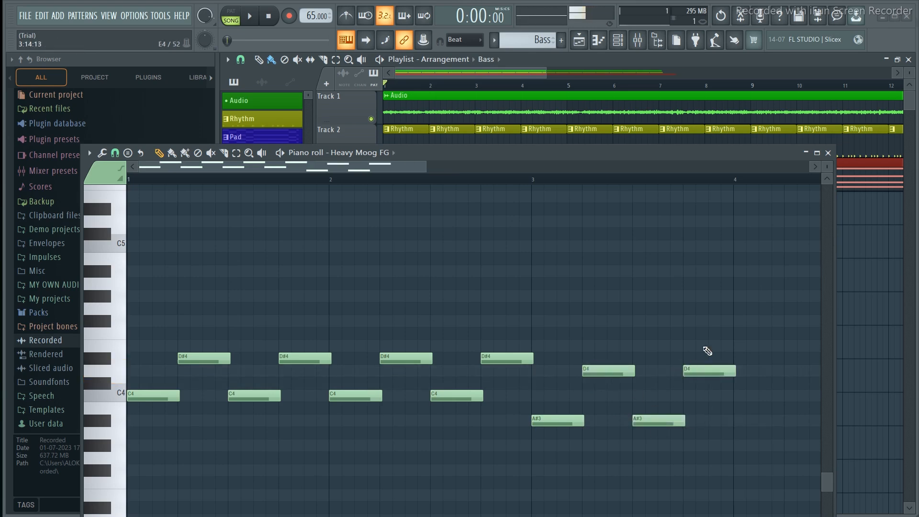
Step: Repeat the A#3, D4, A#3, D4 quarter-bar notes across bar 4 and close the piano roll
{"action": "left_click_drag", "start_coordinate": [614, 155], "coordinate": [501, 162]}
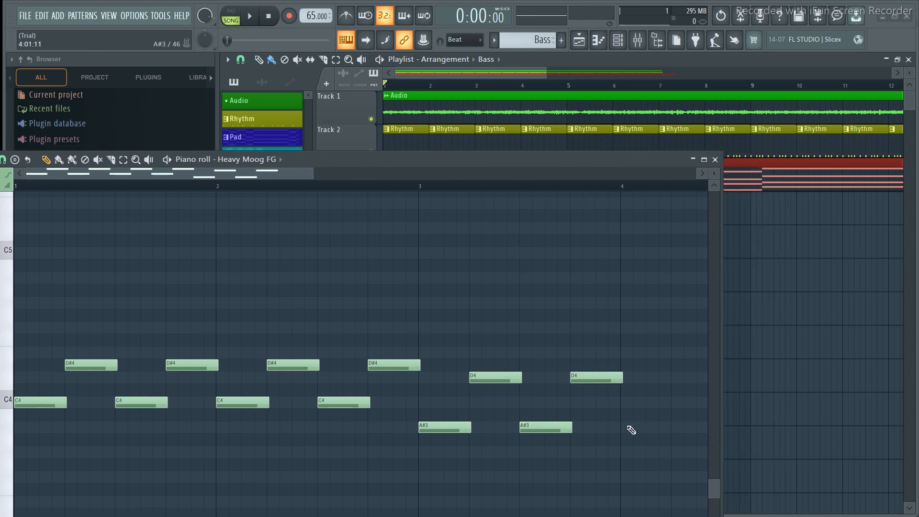
{"action": "left_click", "coordinate": [627, 429]}
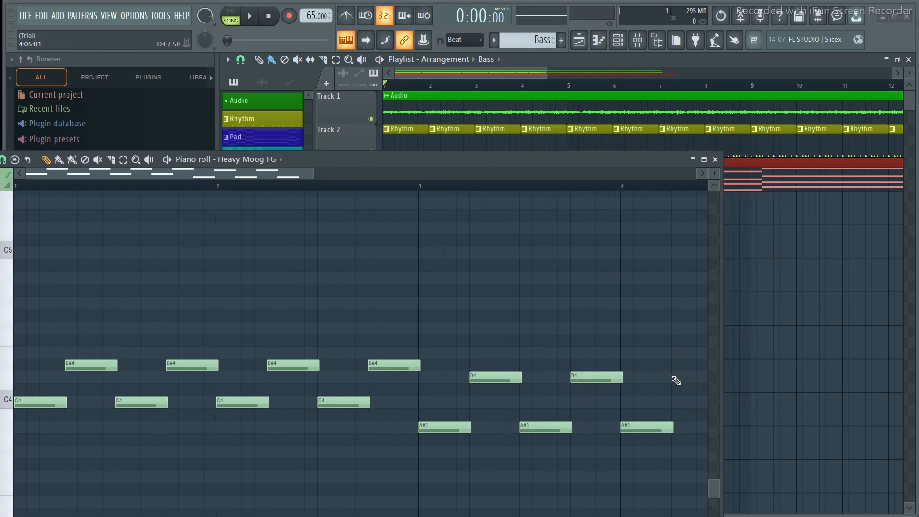
{"action": "left_click", "coordinate": [674, 378]}
{"action": "left_click_drag", "start_coordinate": [264, 177], "coordinate": [387, 180]}
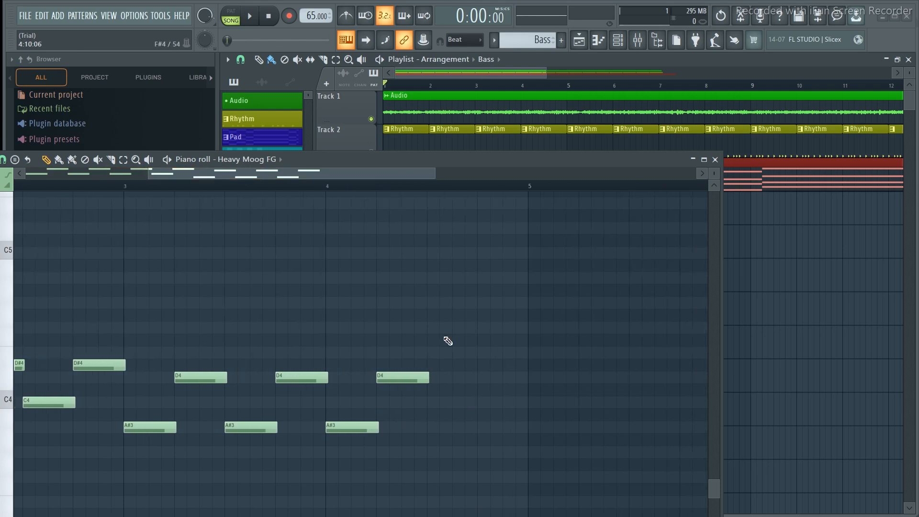
{"action": "left_click", "coordinate": [430, 430]}
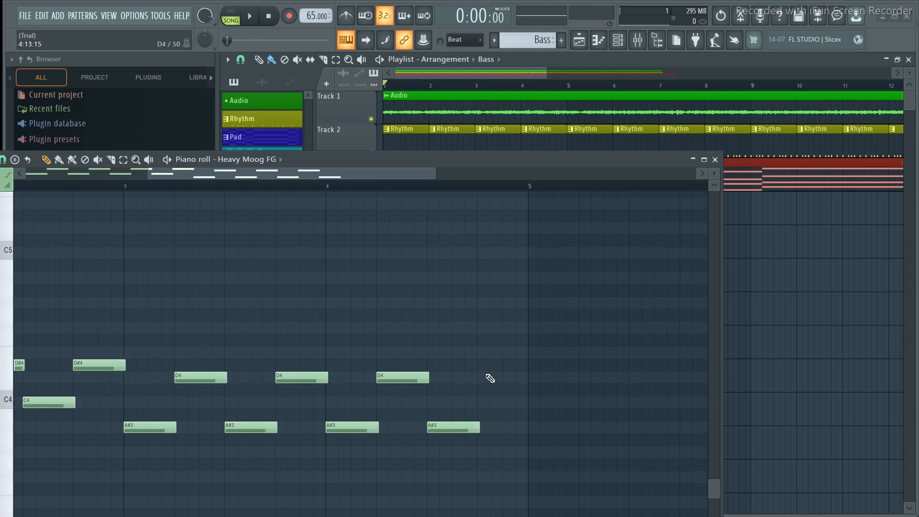
{"action": "left_click", "coordinate": [480, 378]}
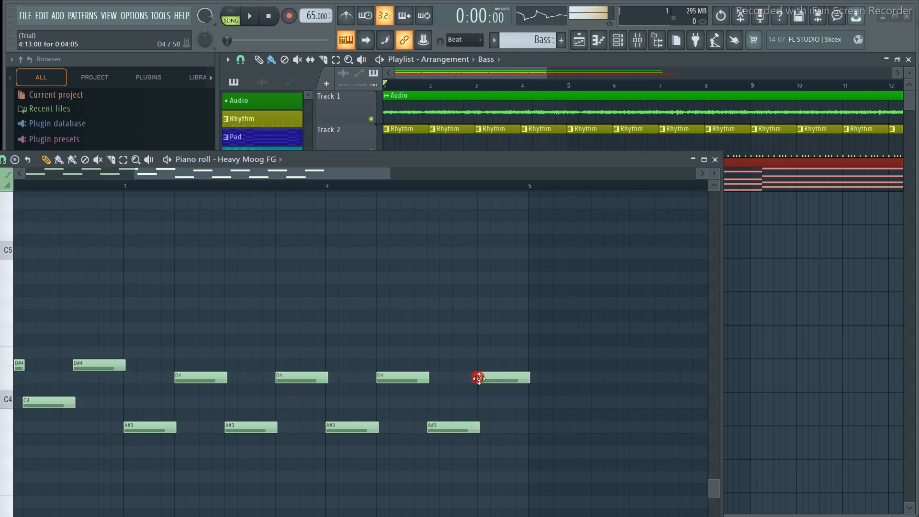
{"action": "left_click", "coordinate": [715, 159]}
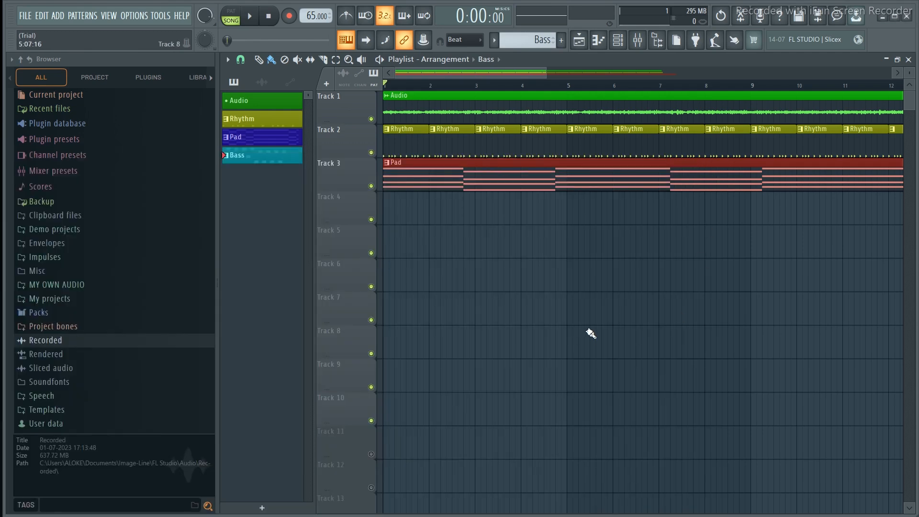
Step: Place the Bass pattern on Track 4 at bar 1 of the playlist and play back the arrangement from the start
{"action": "left_click", "coordinate": [259, 163]}
{"action": "left_click", "coordinate": [392, 219]}
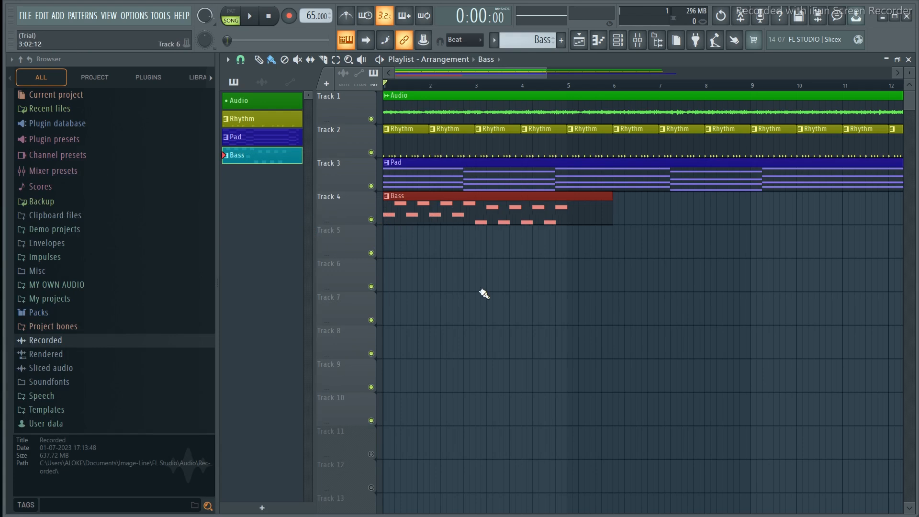
{"action": "key", "text": "space"}
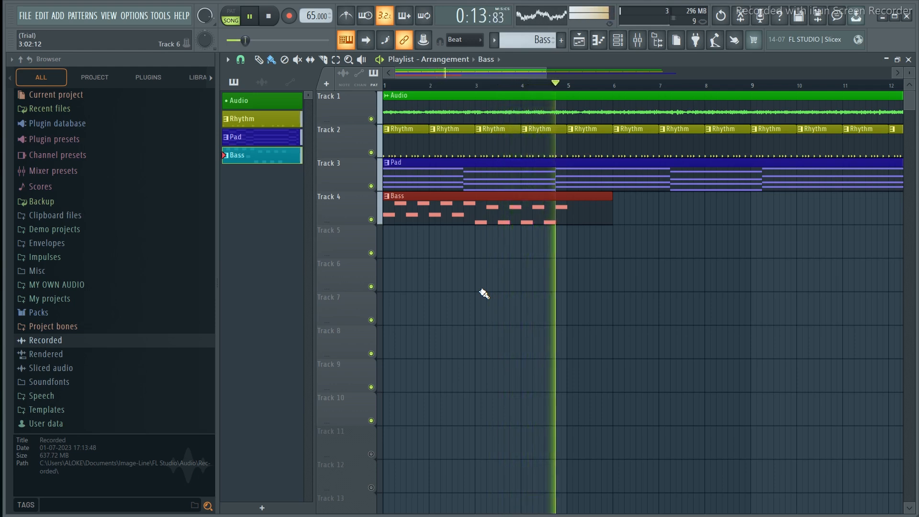
{"action": "key", "text": "space"}
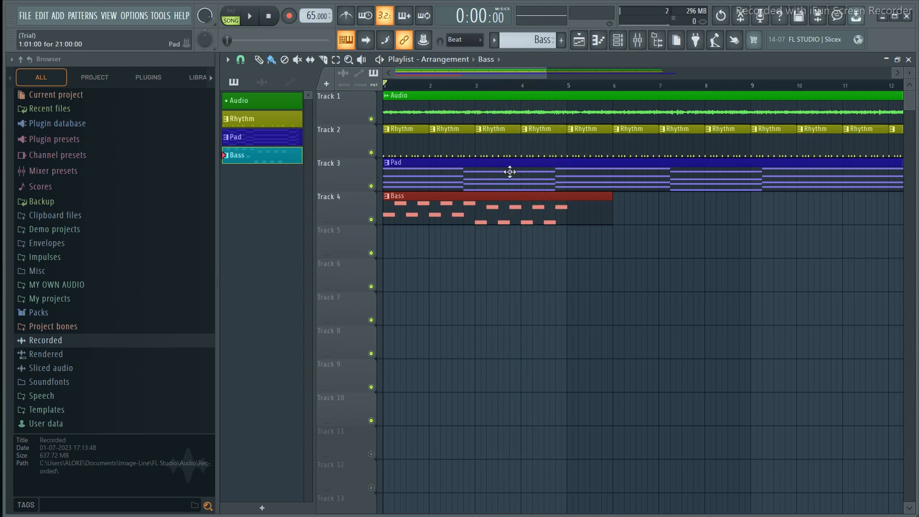
Step: Reopen the Bass clip's piano roll and draw four quarter-bar notes across bar 5 alternating B3, D#4, B3, D#4
{"action": "double_click", "coordinate": [518, 213]}
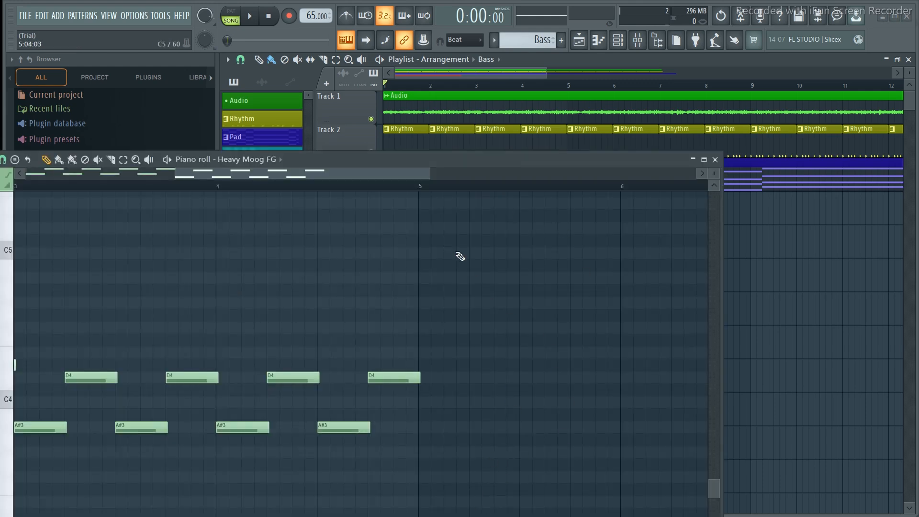
{"action": "left_click_drag", "start_coordinate": [456, 158], "coordinate": [573, 131]}
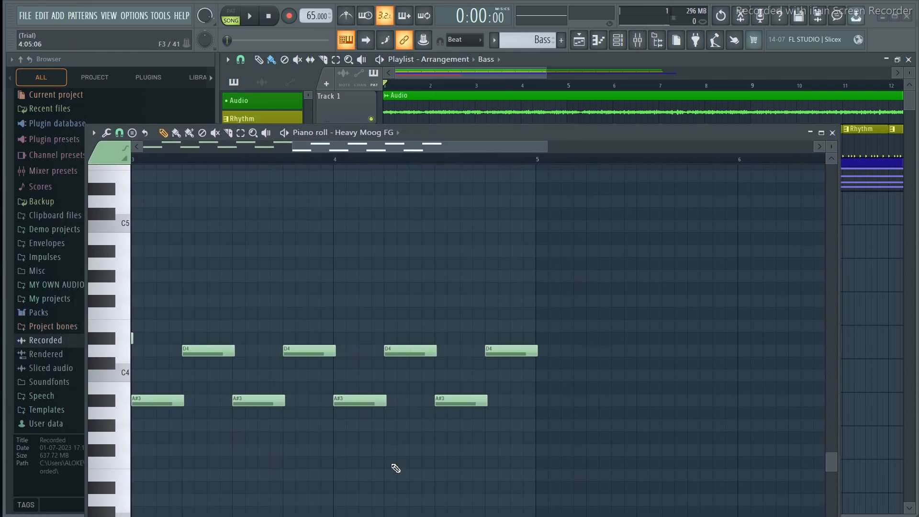
{"action": "left_click", "coordinate": [539, 393]}
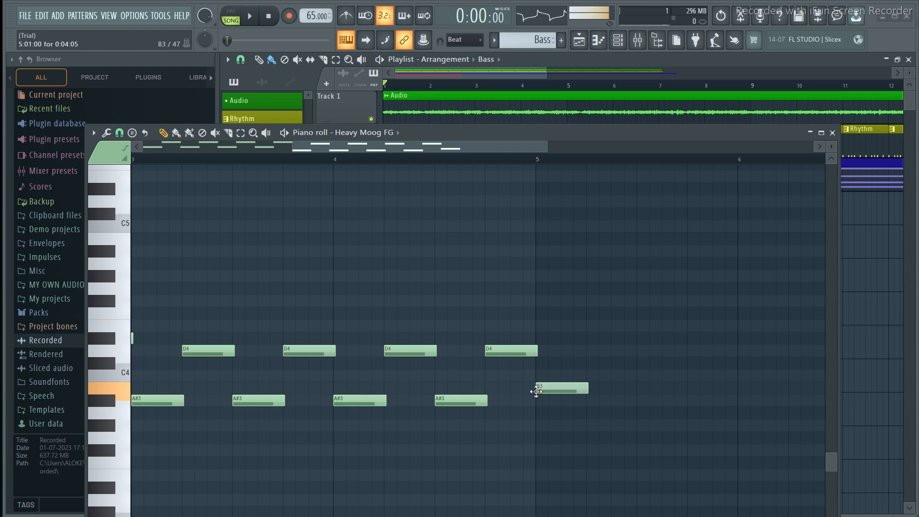
{"action": "left_click", "coordinate": [590, 338]}
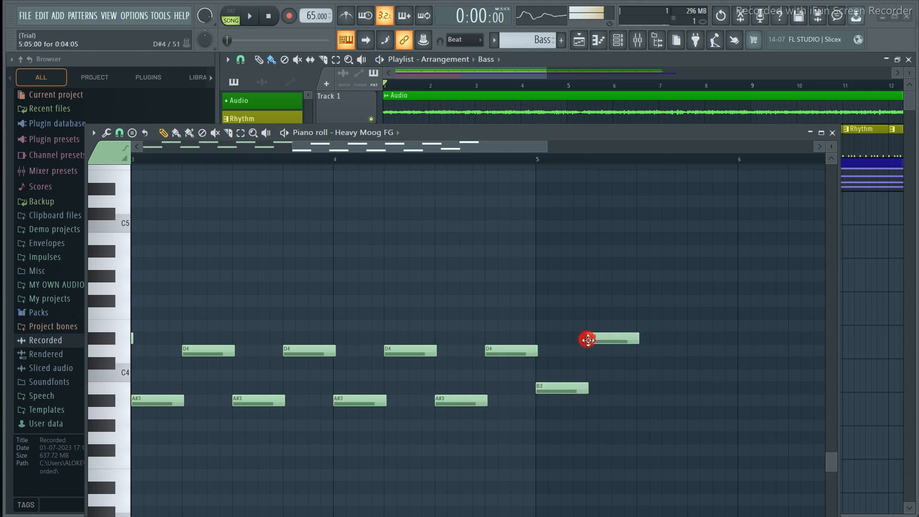
{"action": "left_click", "coordinate": [642, 389]}
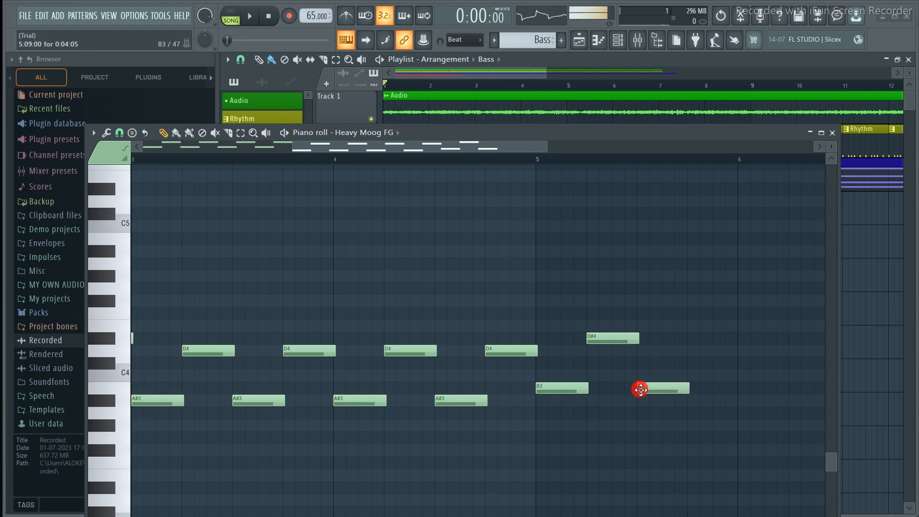
{"action": "left_click", "coordinate": [691, 339]}
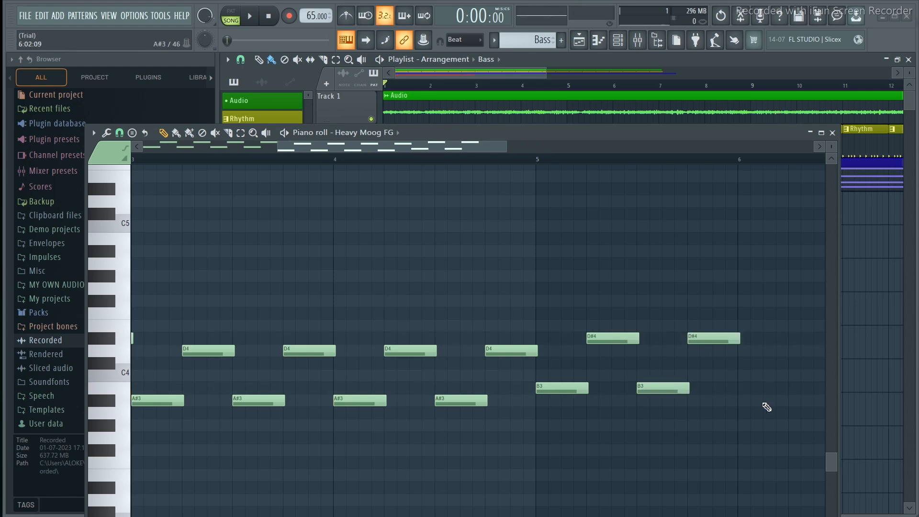
Step: Continue the bass line through bar 6 with four quarter-bar notes alternating B3, D#4, B3, D#4
{"action": "left_click", "coordinate": [743, 388]}
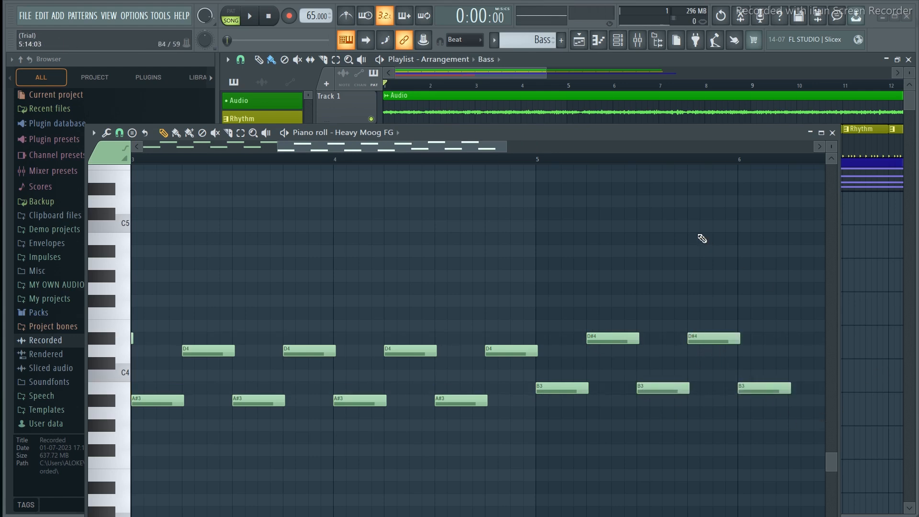
{"action": "left_click_drag", "start_coordinate": [456, 150], "coordinate": [551, 150]}
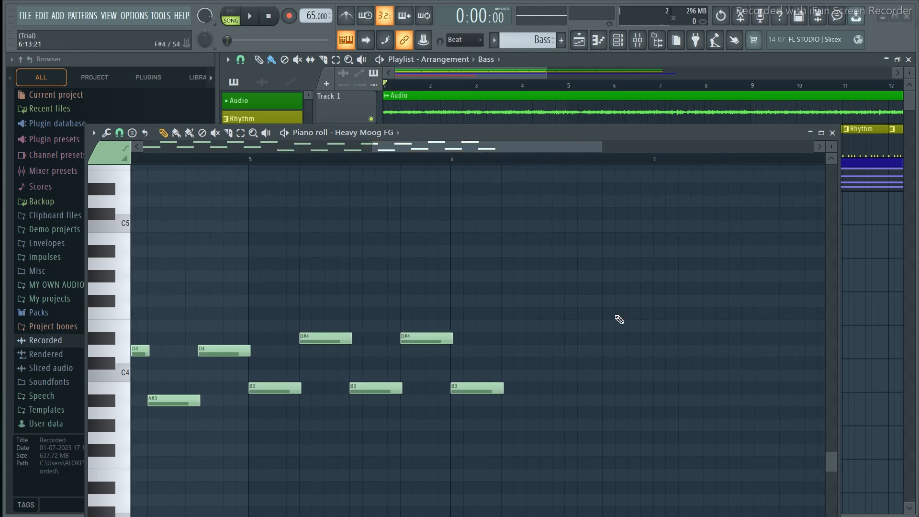
{"action": "left_click", "coordinate": [505, 341]}
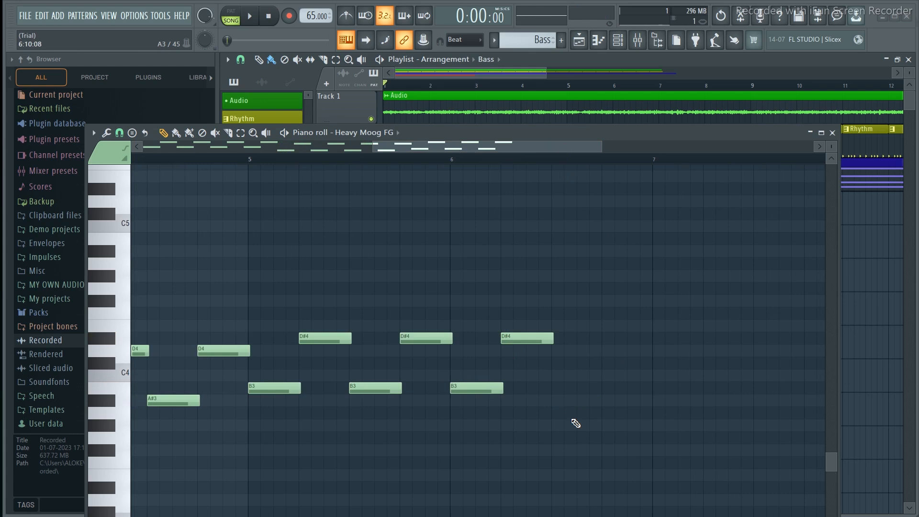
{"action": "left_click", "coordinate": [557, 389]}
{"action": "left_click", "coordinate": [607, 338]}
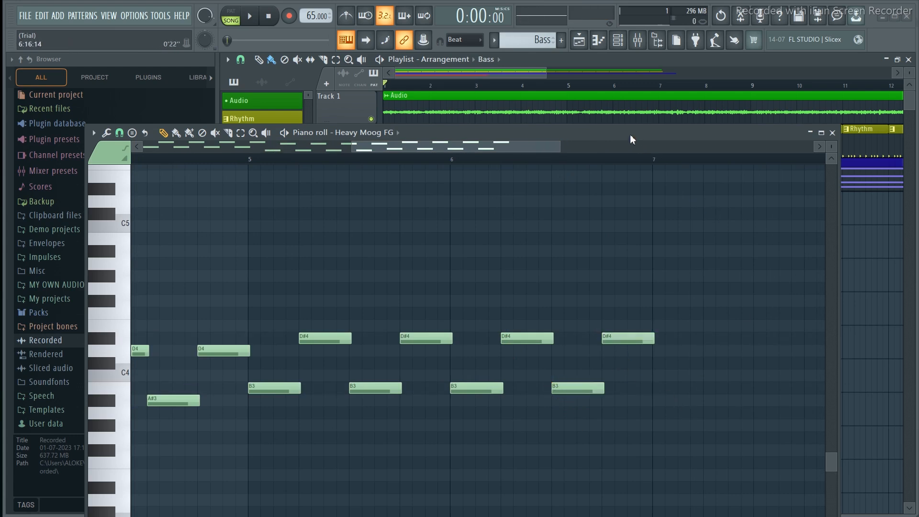
Step: Draw four quarter-bar notes across bar 7 alternating A#3, D#4, A#3, D#4, and move the piano roll down to uncover the playlist tracks
{"action": "left_click_drag", "start_coordinate": [627, 136], "coordinate": [604, 134]}
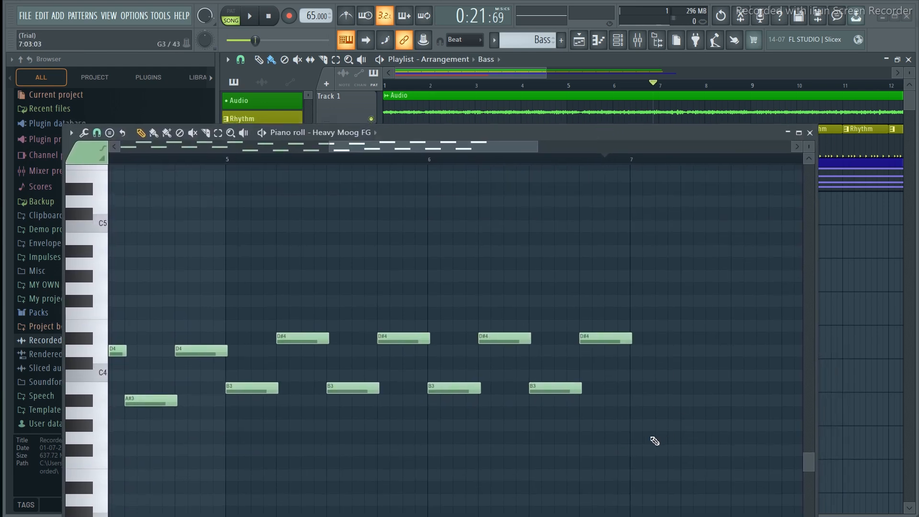
{"action": "left_click", "coordinate": [631, 400]}
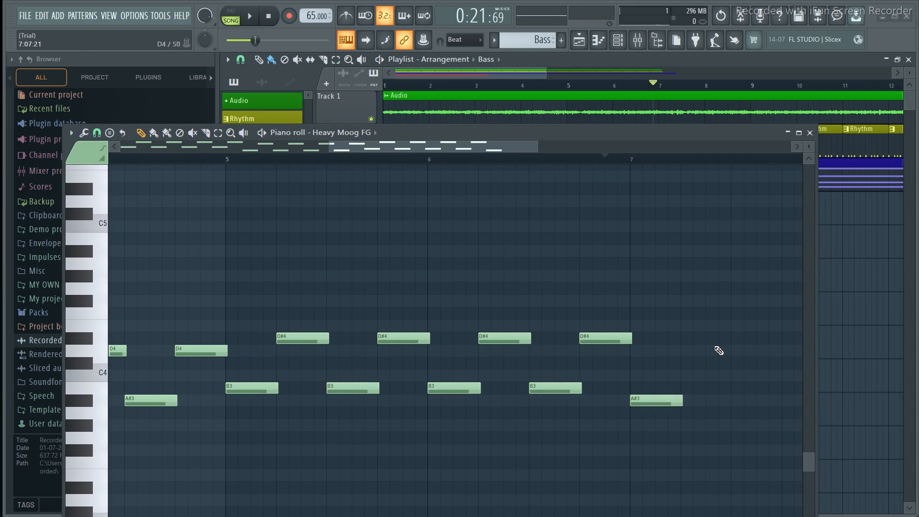
{"action": "left_click", "coordinate": [688, 339]}
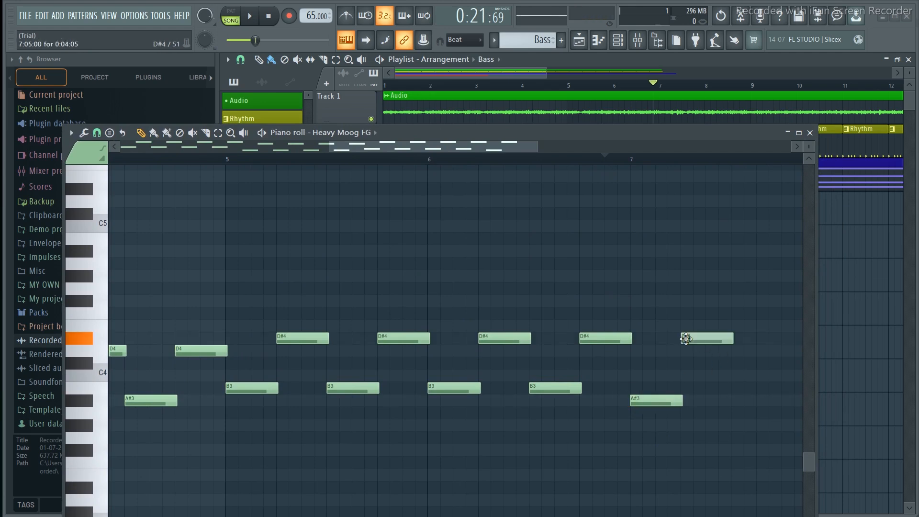
{"action": "left_click", "coordinate": [737, 401]}
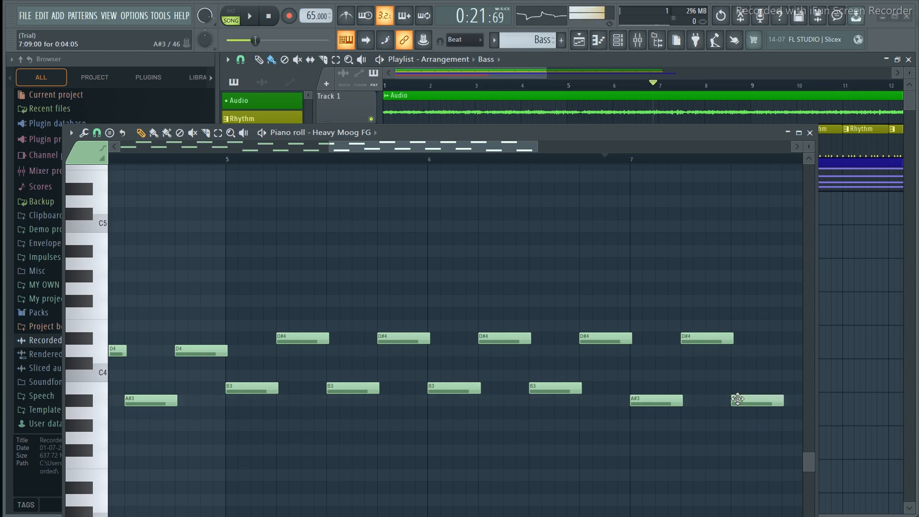
{"action": "left_click", "coordinate": [788, 339]}
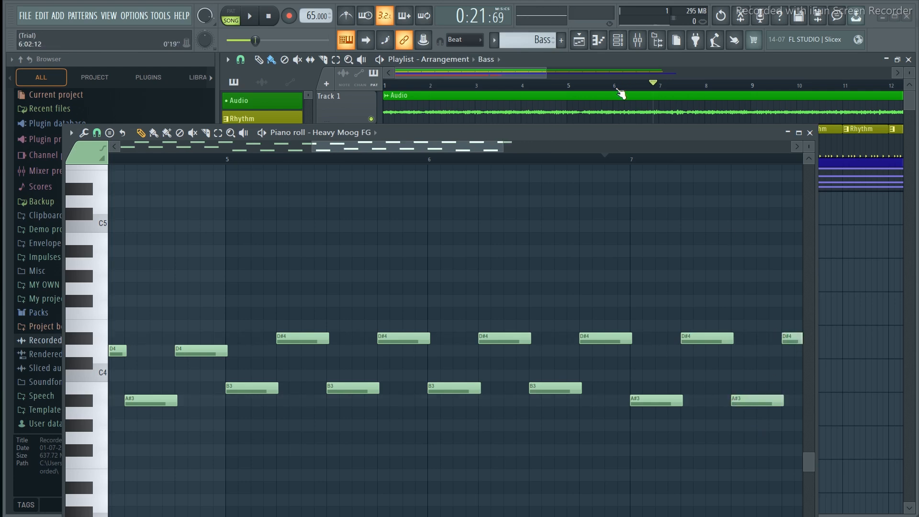
{"action": "left_click_drag", "start_coordinate": [599, 137], "coordinate": [600, 308]}
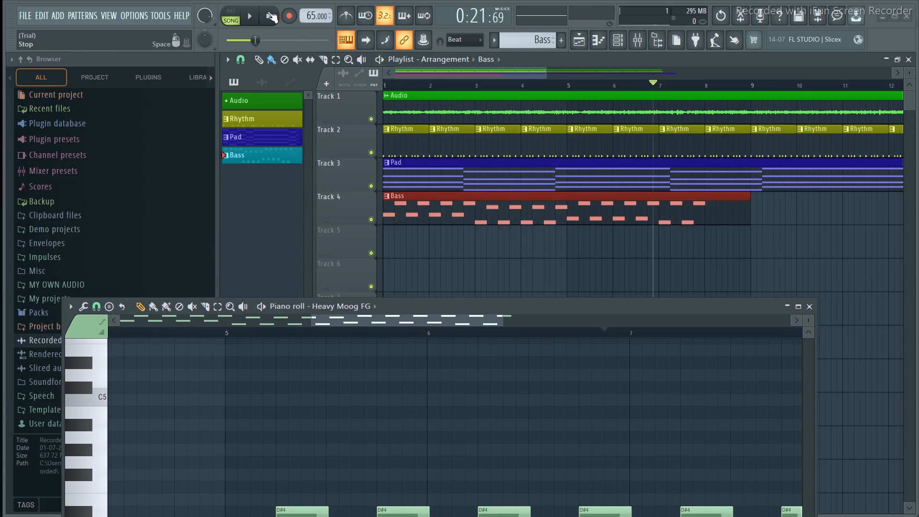
Step: Play back the arrangement, then delete the last three bass notes of bar 7, keeping only its opening A#3
{"action": "key", "text": "space"}
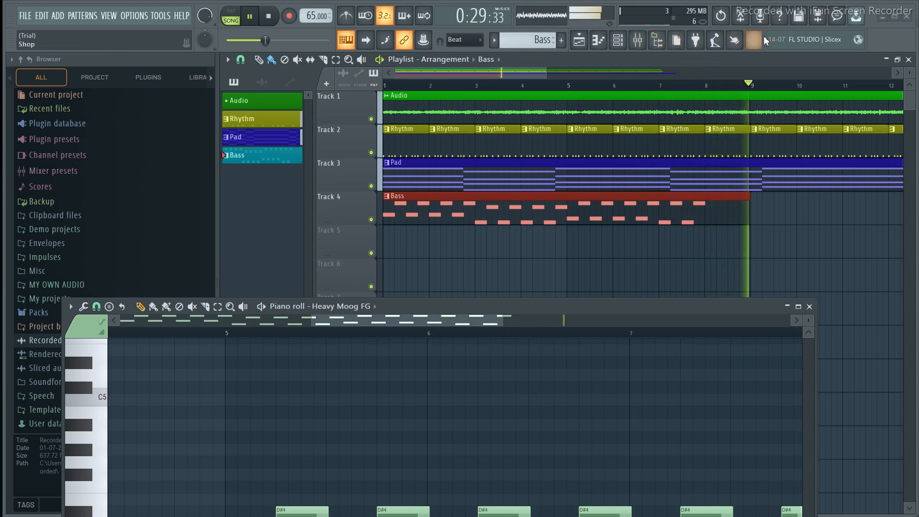
{"action": "key", "text": "space"}
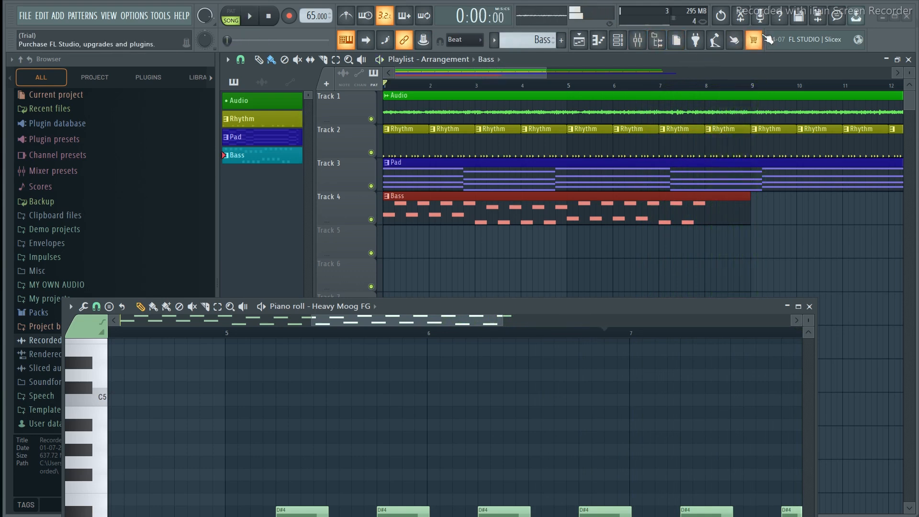
{"action": "left_click_drag", "start_coordinate": [582, 302], "coordinate": [460, 220]}
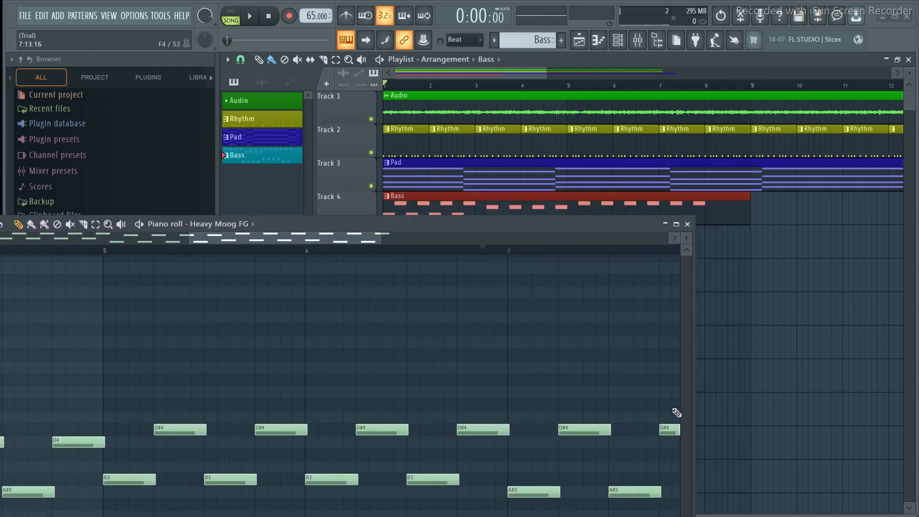
{"action": "right_click", "coordinate": [669, 427]}
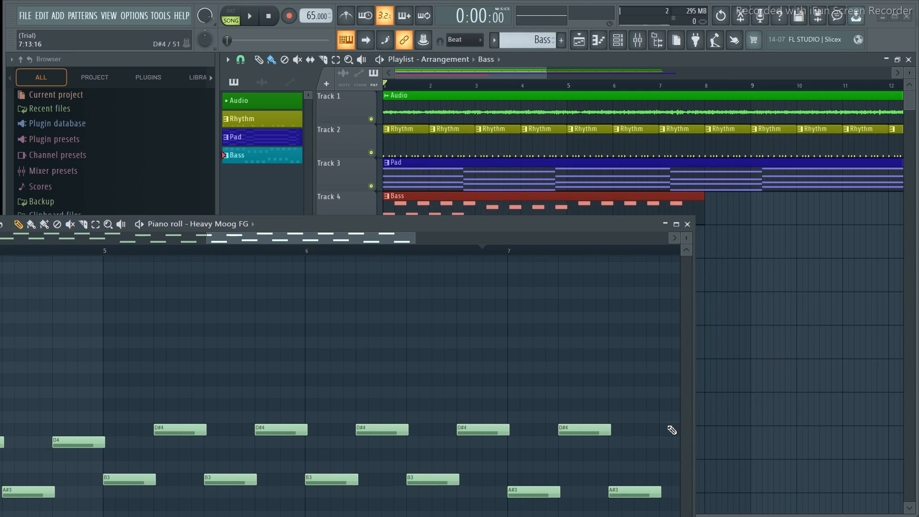
{"action": "left_click_drag", "start_coordinate": [493, 223], "coordinate": [500, 253]}
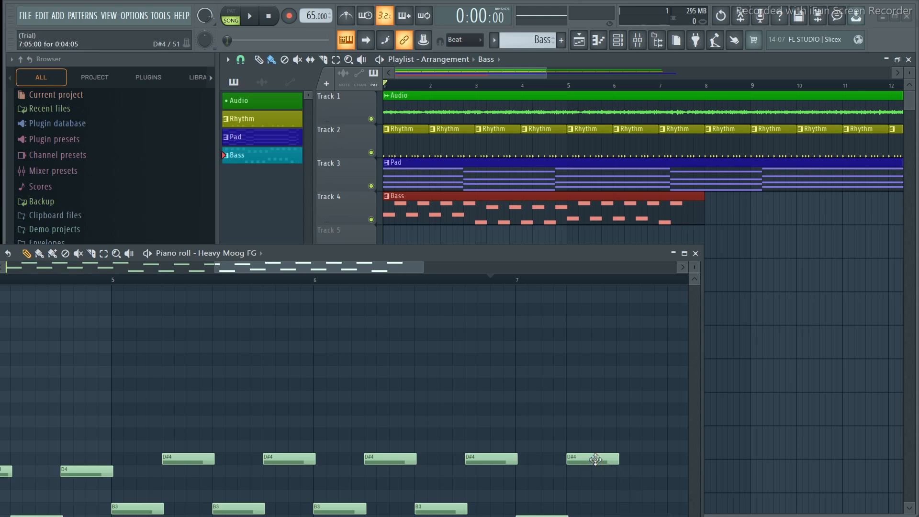
{"action": "right_click", "coordinate": [596, 458]}
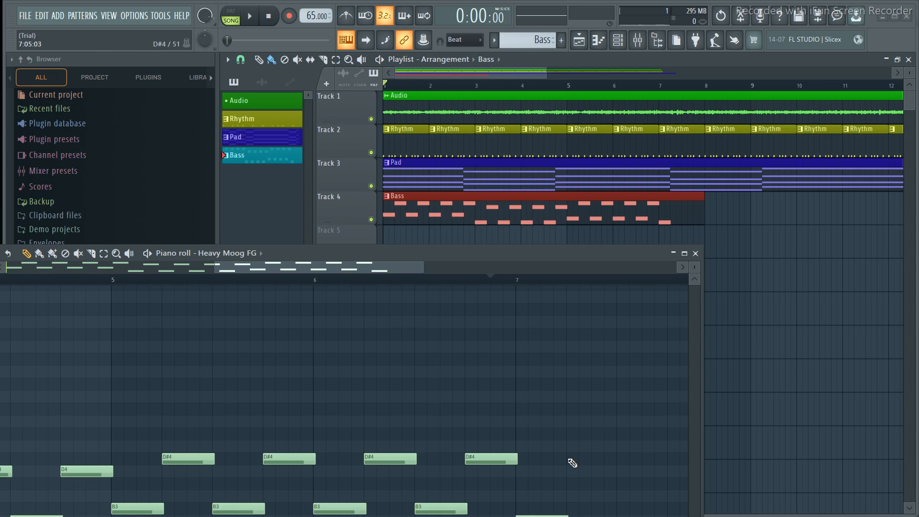
{"action": "left_click_drag", "start_coordinate": [522, 256], "coordinate": [550, 164]}
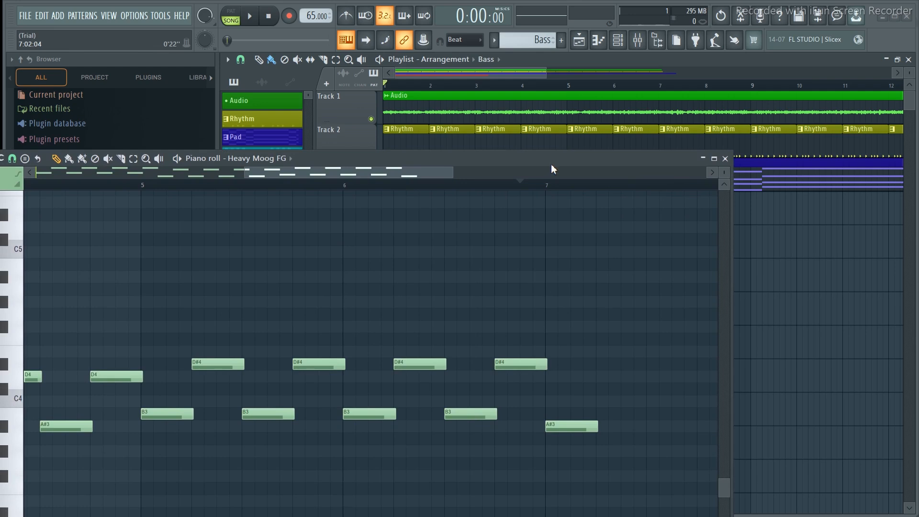
Step: Add a quarter-bar A#3 on the second beat and a D4 on the third beat of bar 7
{"action": "left_click", "coordinate": [600, 376]}
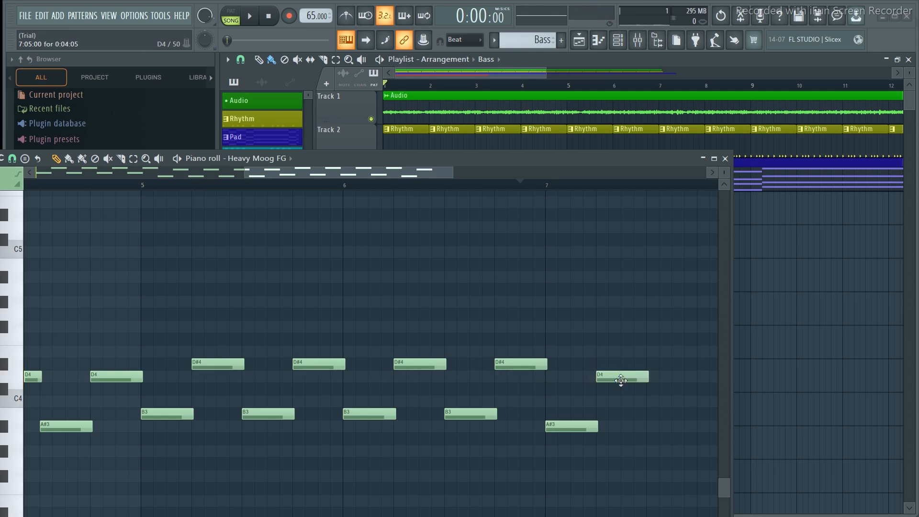
{"action": "left_click_drag", "start_coordinate": [621, 380], "coordinate": [620, 438]}
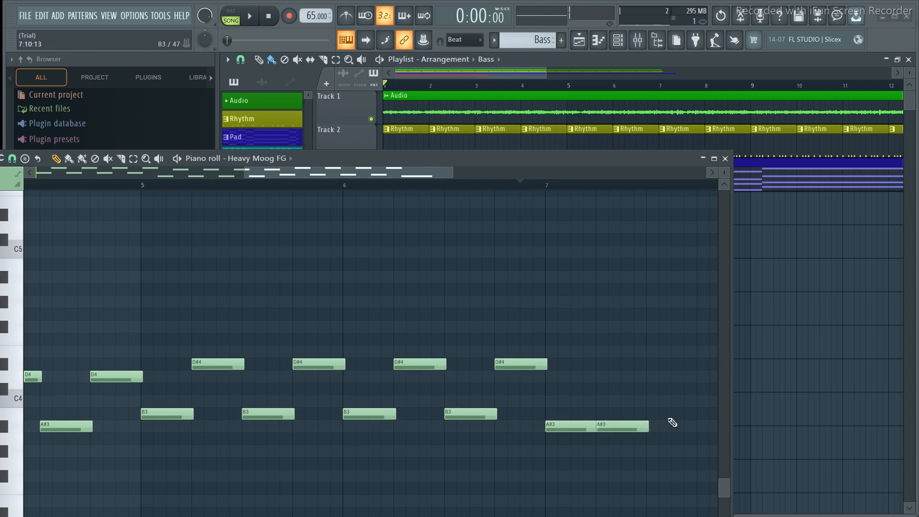
{"action": "left_click", "coordinate": [650, 364]}
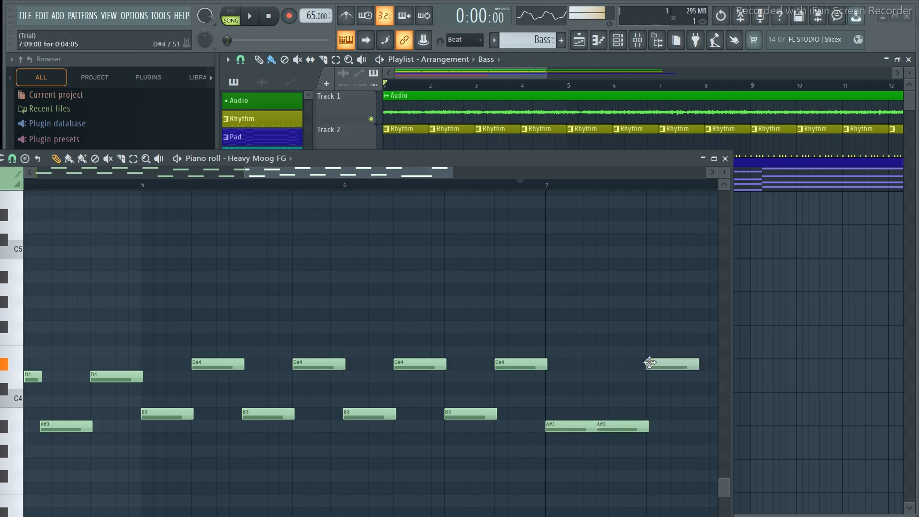
{"action": "left_click_drag", "start_coordinate": [666, 367], "coordinate": [664, 381]}
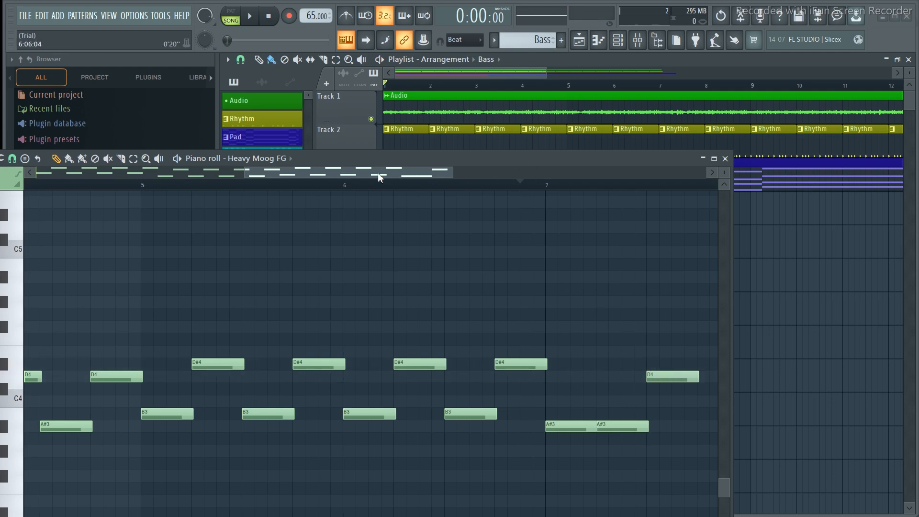
Step: Continue from bar 7's last beat through bar 8 with quarter-bar notes alternating A#3 and D4, ending with a D4 at the start of bar 9
{"action": "left_click_drag", "start_coordinate": [378, 174], "coordinate": [481, 173]}
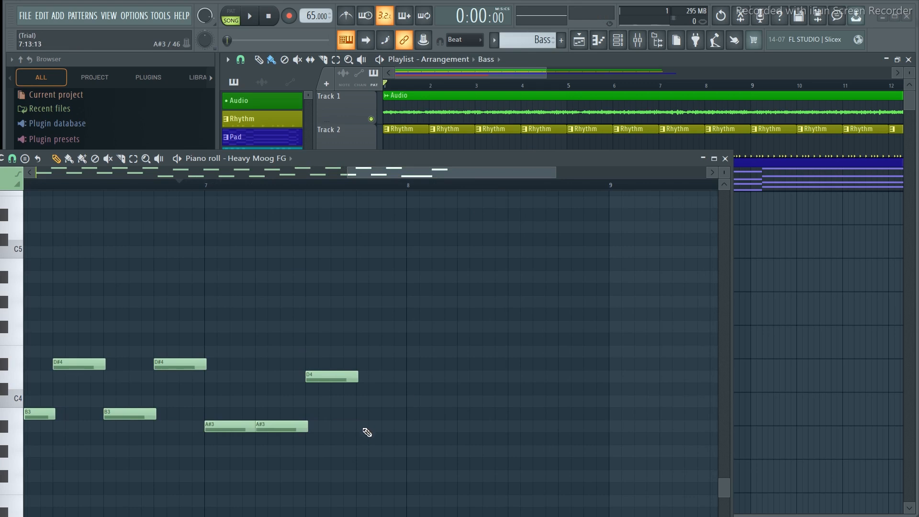
{"action": "left_click", "coordinate": [360, 427]}
{"action": "left_click", "coordinate": [411, 377]}
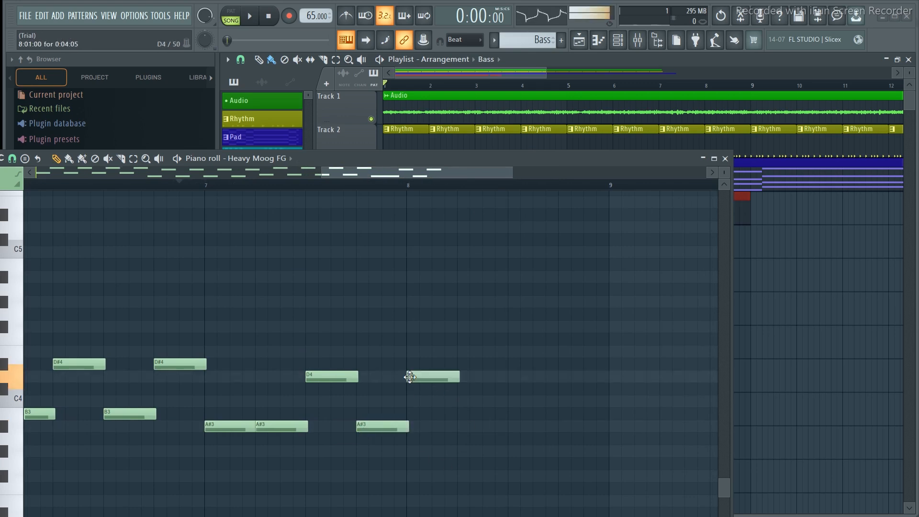
{"action": "left_click", "coordinate": [461, 427]}
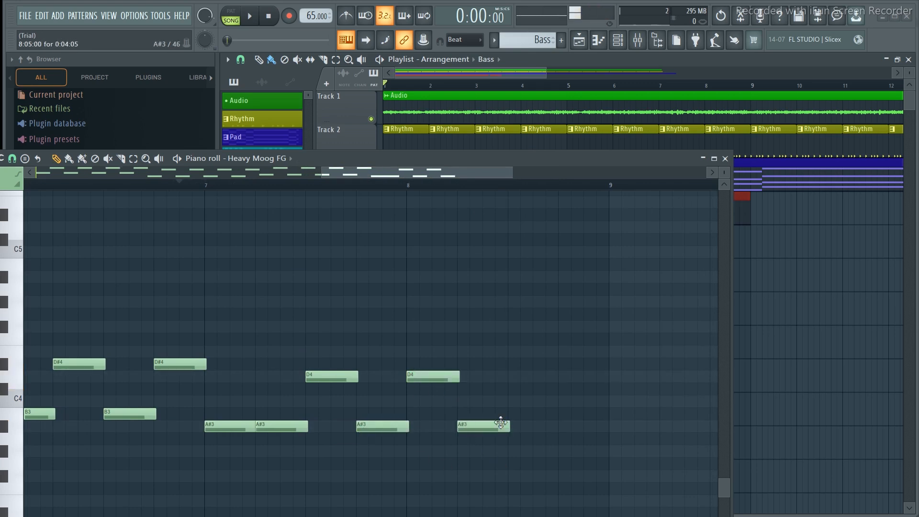
{"action": "left_click", "coordinate": [512, 377]}
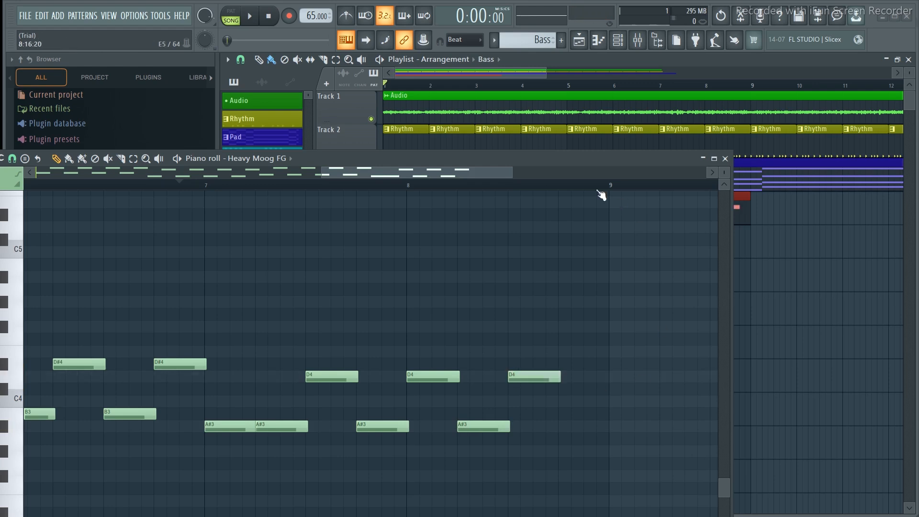
{"action": "left_click_drag", "start_coordinate": [553, 157], "coordinate": [539, 211]}
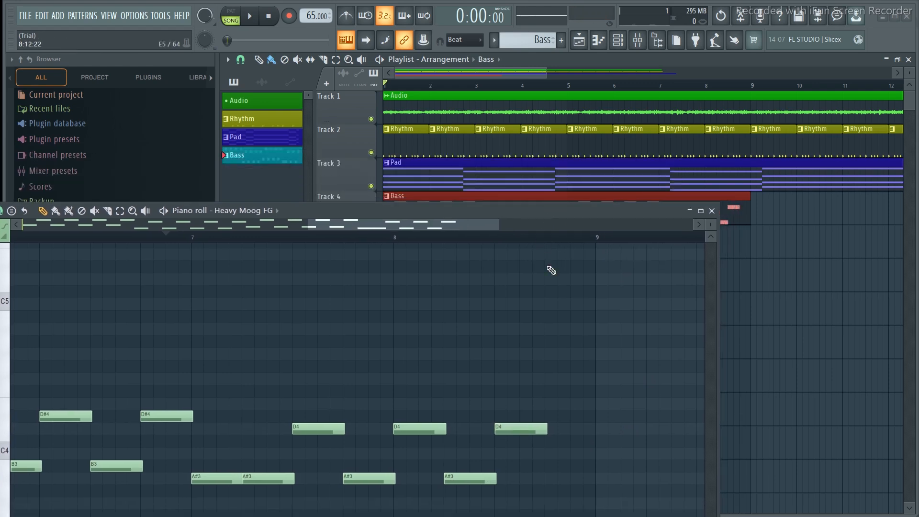
{"action": "left_click", "coordinate": [547, 478]}
{"action": "left_click", "coordinate": [599, 428]}
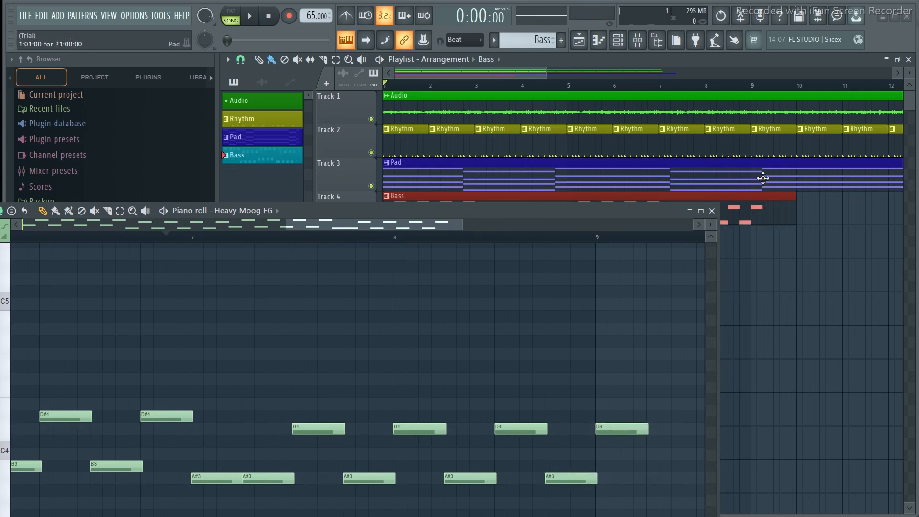
Step: Play back the arrangement to check the bass line against the other tracks
{"action": "left_click_drag", "start_coordinate": [499, 220], "coordinate": [539, 110]}
{"action": "key", "text": "space"}
{"action": "key", "text": "space"}
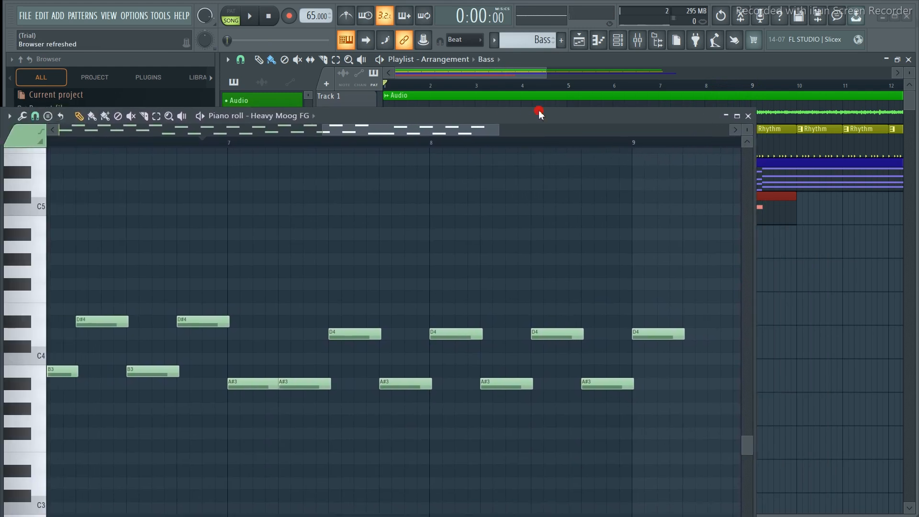
Step: Fill the rest of bar 9 with quarter-bar notes C4, D#4, C4 and open bar 10 with a D#4
{"action": "left_click_drag", "start_coordinate": [394, 132], "coordinate": [456, 135]}
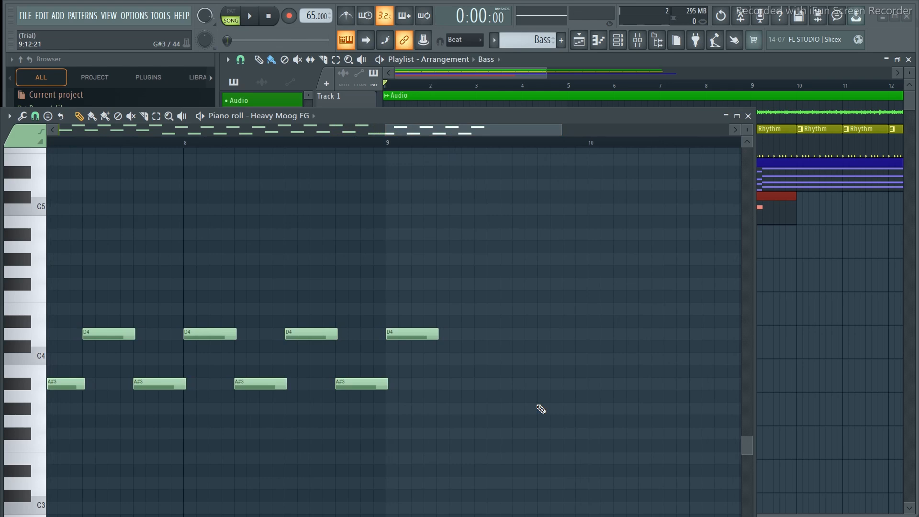
{"action": "left_click", "coordinate": [440, 359]}
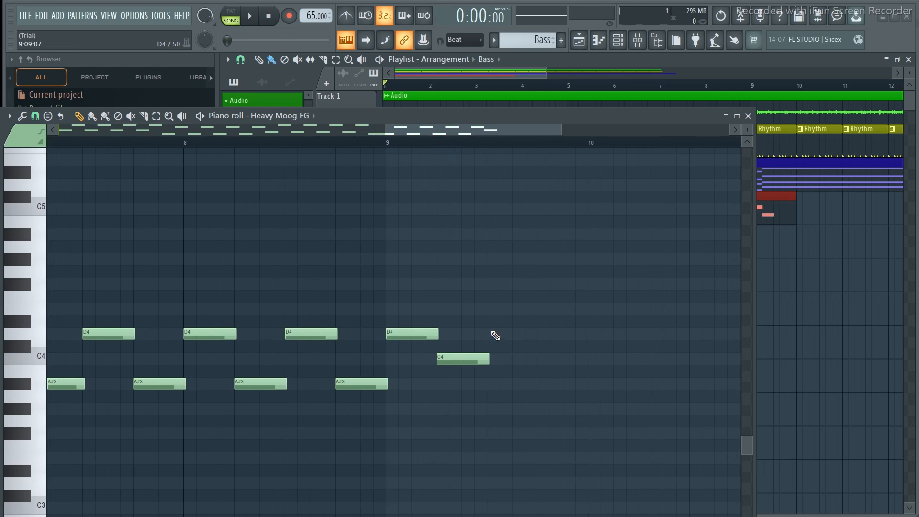
{"action": "left_click", "coordinate": [493, 333]}
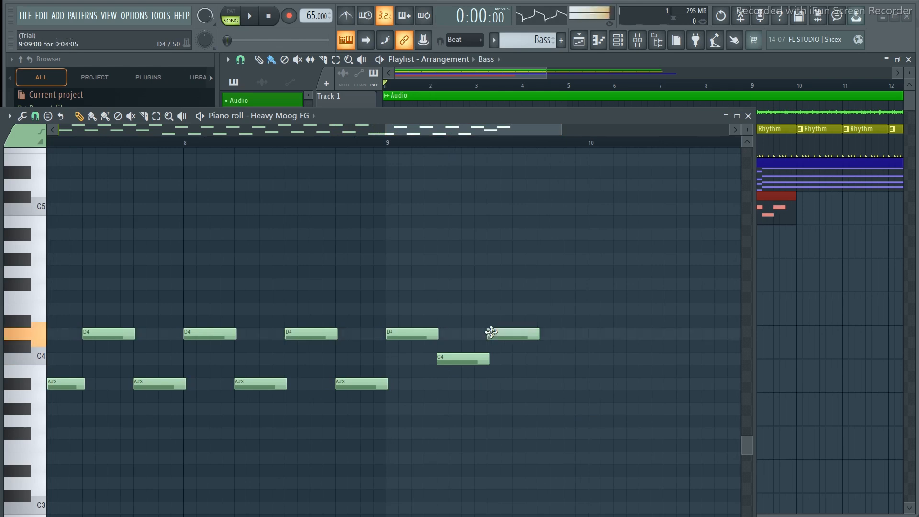
{"action": "left_click", "coordinate": [543, 360]}
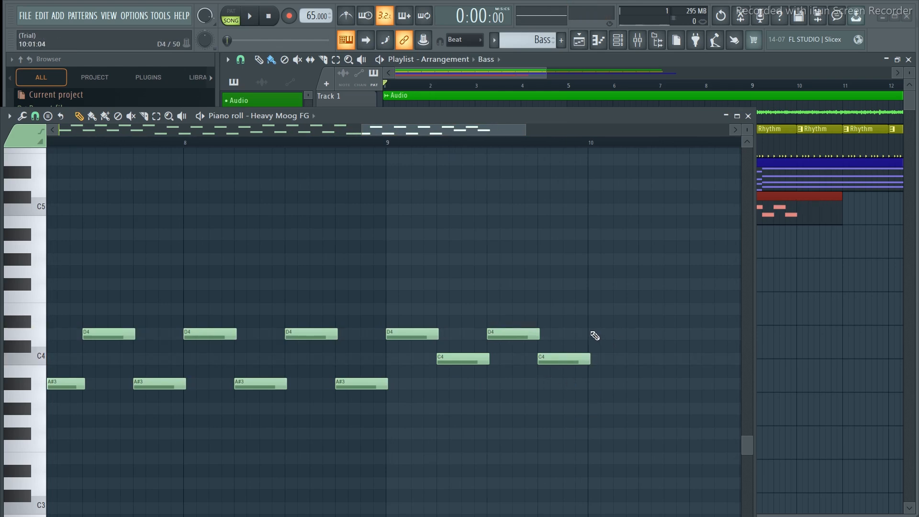
{"action": "left_click", "coordinate": [592, 334]}
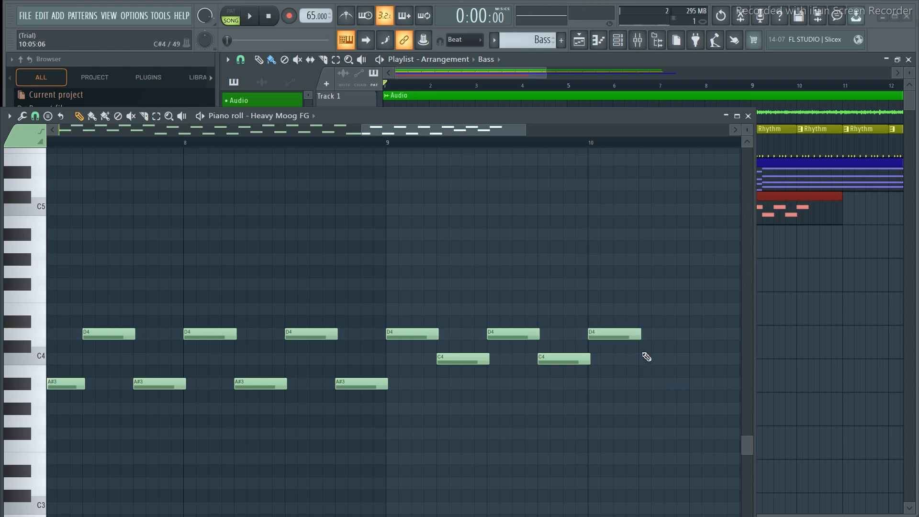
{"action": "left_click_drag", "start_coordinate": [511, 334], "coordinate": [513, 321]}
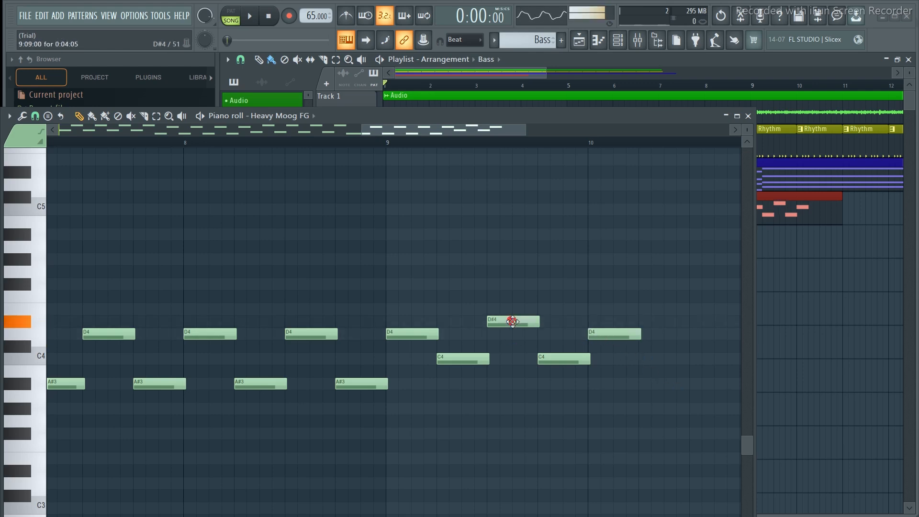
{"action": "left_click_drag", "start_coordinate": [612, 334], "coordinate": [611, 325]}
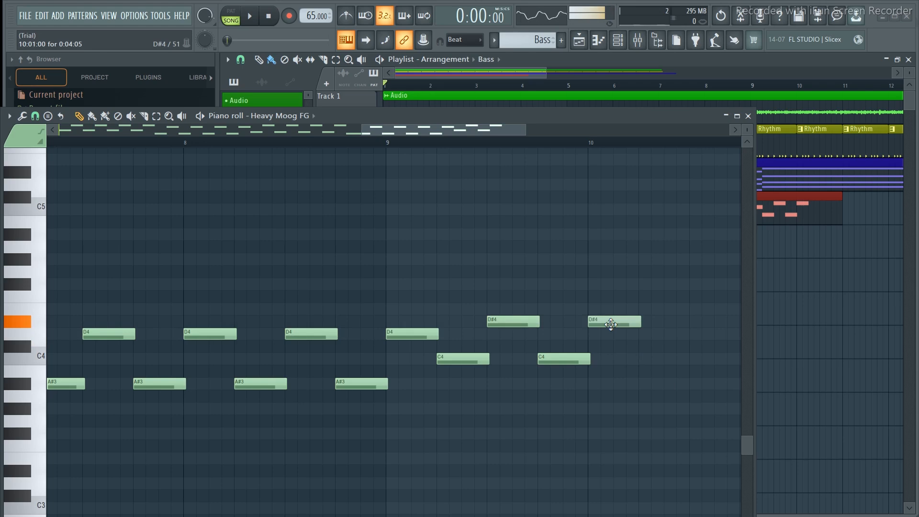
Step: Complete bar 10 with quarter-bar notes C4, D#4, C4
{"action": "left_click", "coordinate": [645, 360]}
{"action": "left_click", "coordinate": [694, 323]}
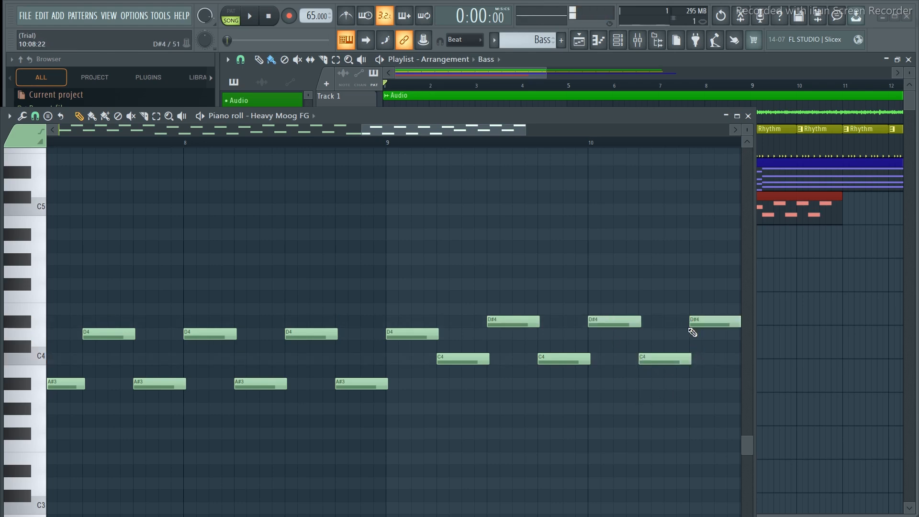
{"action": "left_click_drag", "start_coordinate": [383, 137], "coordinate": [457, 143]}
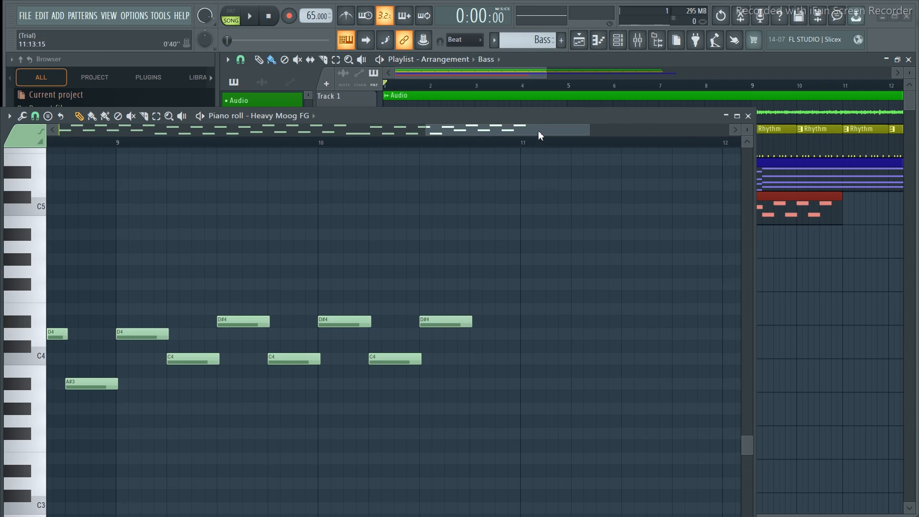
{"action": "left_click_drag", "start_coordinate": [539, 131], "coordinate": [550, 135]}
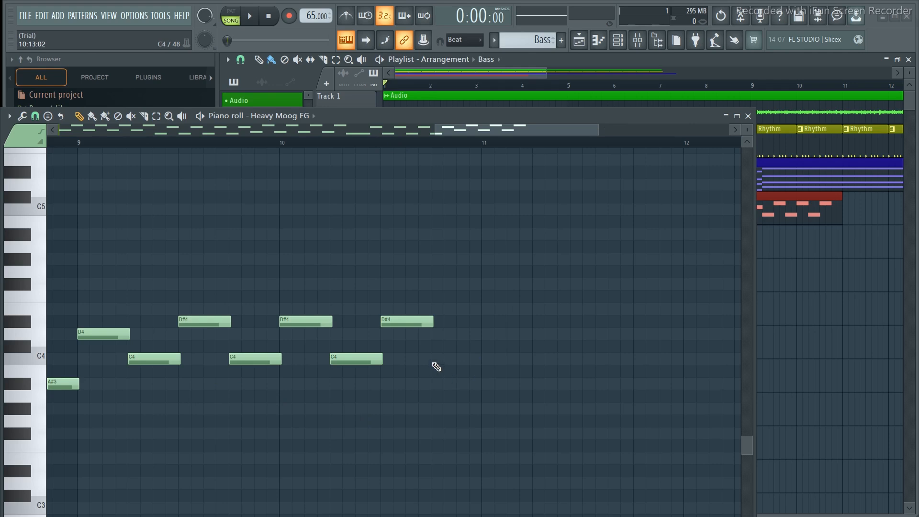
{"action": "left_click", "coordinate": [436, 363]}
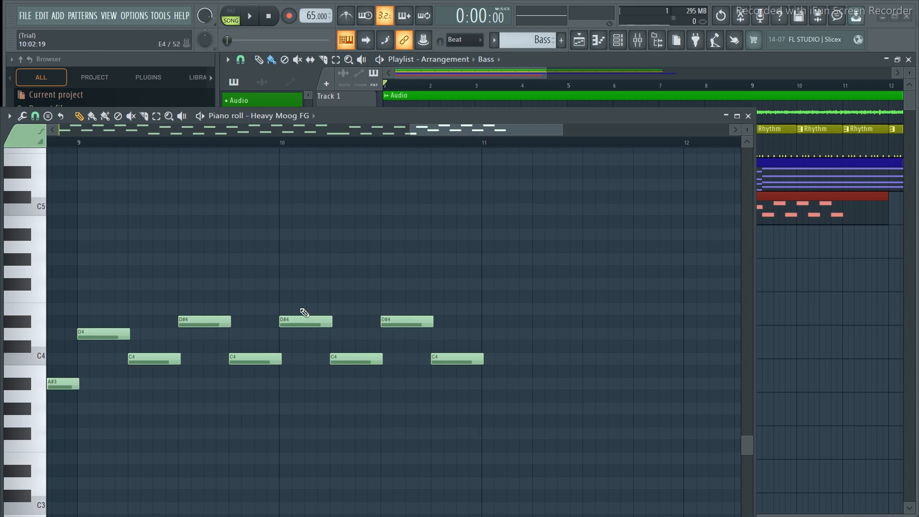
{"action": "left_click", "coordinate": [283, 274]}
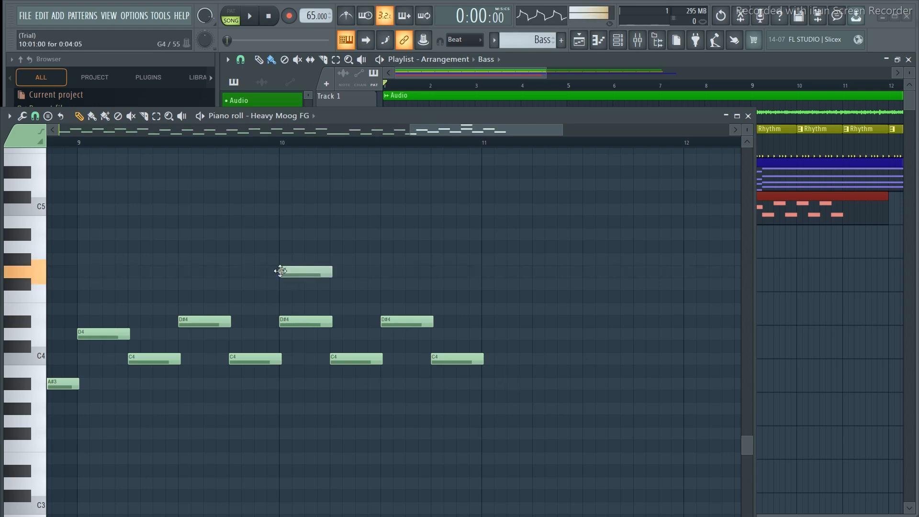
{"action": "right_click", "coordinate": [293, 274]}
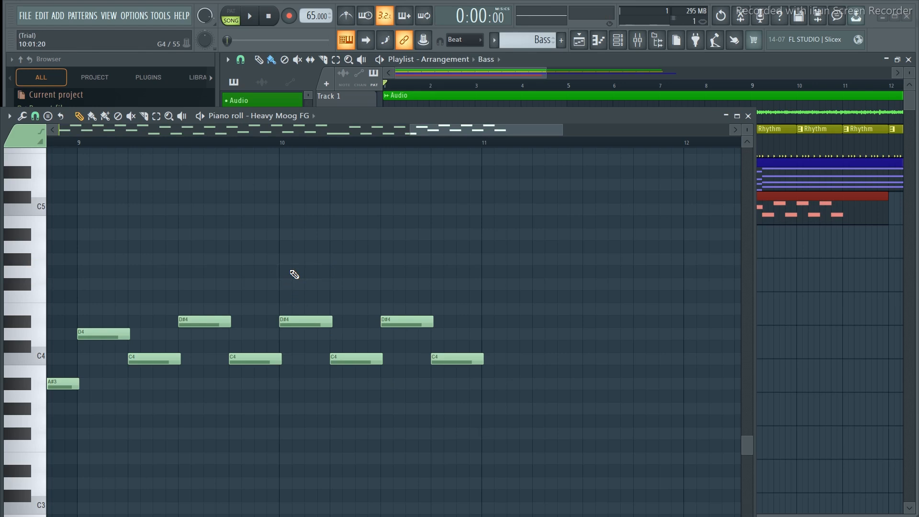
{"action": "left_click_drag", "start_coordinate": [281, 254], "coordinate": [407, 398]}
{"action": "left_click", "coordinate": [311, 280]}
Step: Select the four alternating D#4 and C4 notes of bar 10 and duplicate them five times, through bar 15
{"action": "left_click_drag", "start_coordinate": [285, 266], "coordinate": [487, 372]}
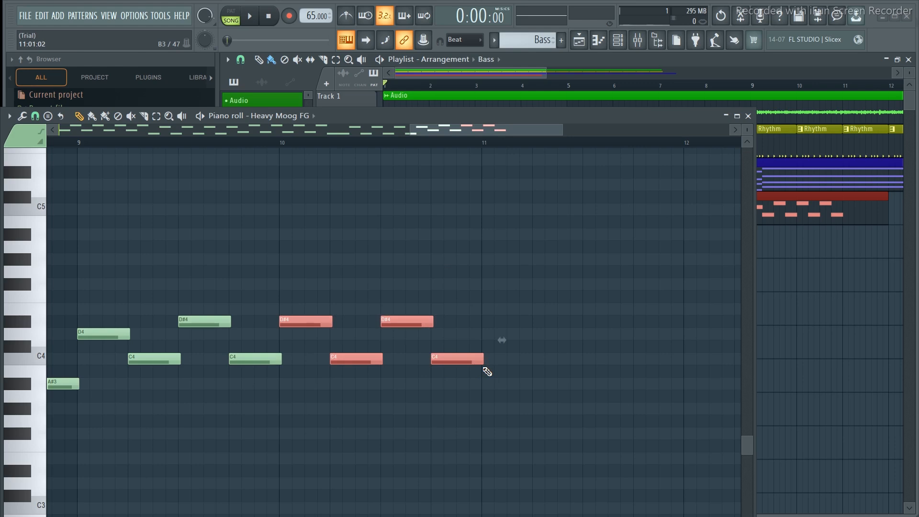
{"action": "key", "text": "ctrl+b"}
{"action": "key", "text": "ctrl+b"}
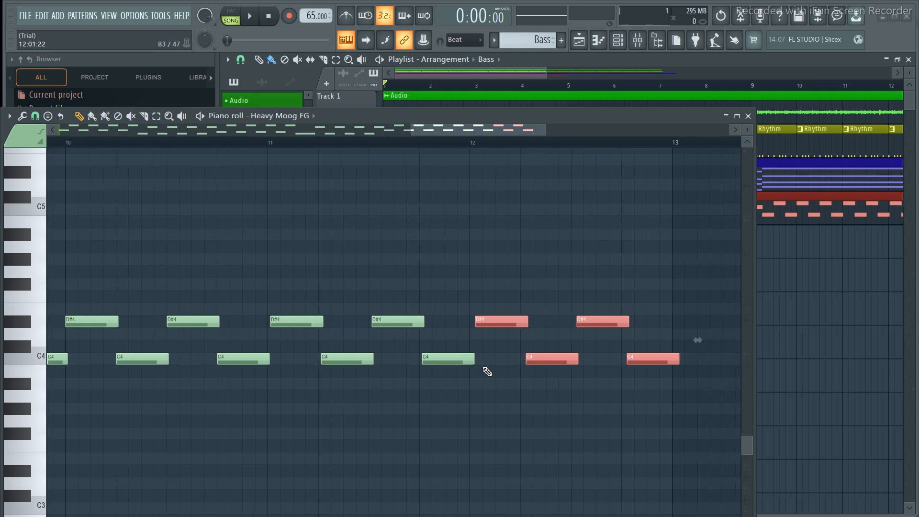
{"action": "key", "text": "ctrl+b"}
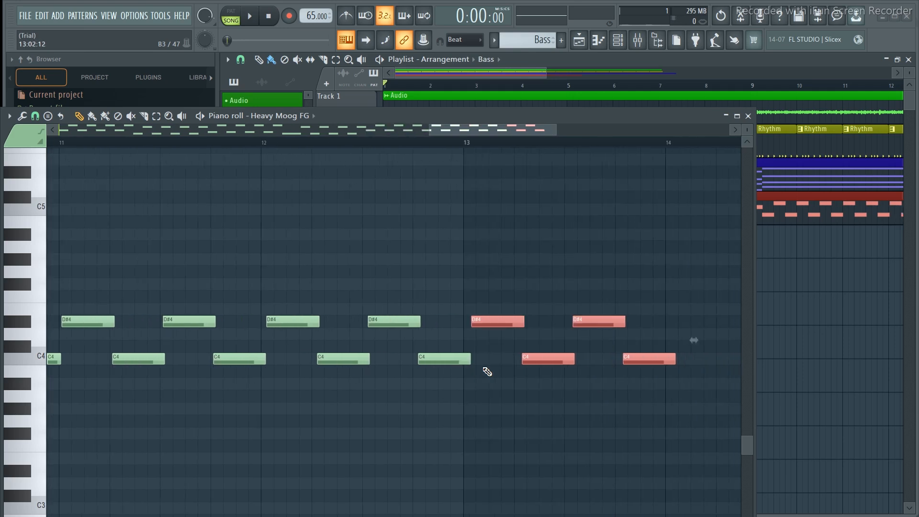
{"action": "key", "text": "ctrl+b"}
{"action": "key", "text": "ctrl+b"}
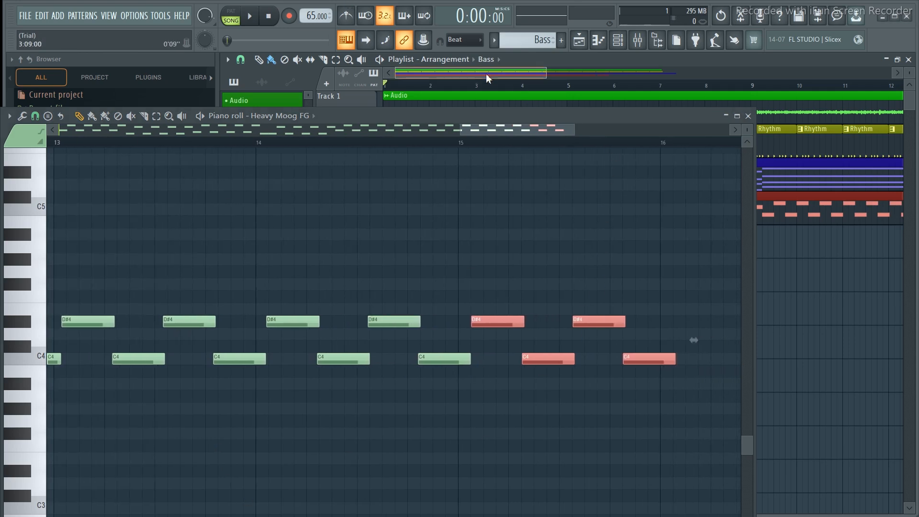
{"action": "left_click_drag", "start_coordinate": [487, 73], "coordinate": [567, 76]}
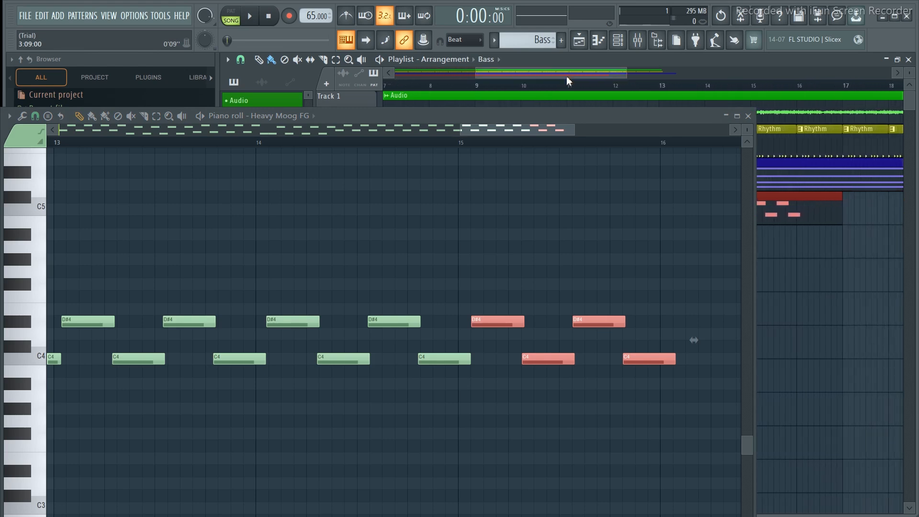
{"action": "key", "text": "ctrl+b"}
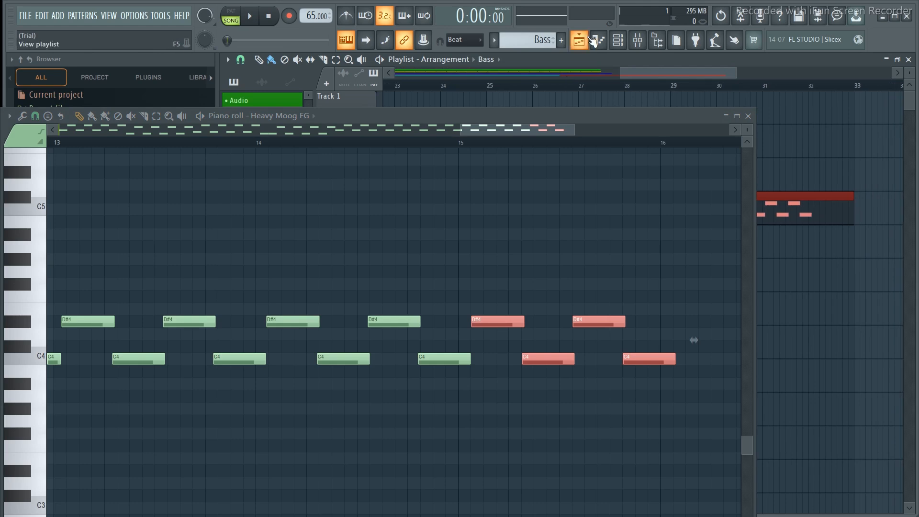
{"action": "key", "text": "ctrl+z"}
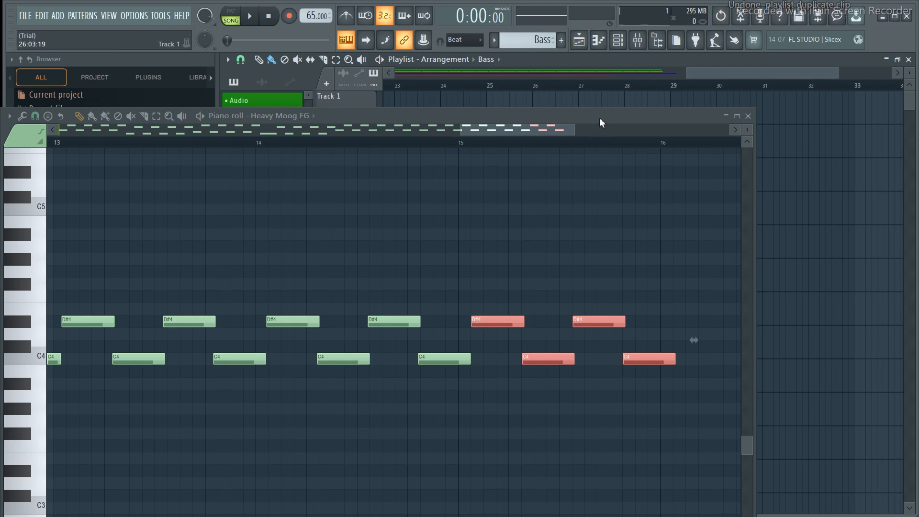
Step: Duplicate the selected group of alternating D#4 and C4 notes three more times, through bar 18
{"action": "left_click_drag", "start_coordinate": [608, 114], "coordinate": [603, 275]}
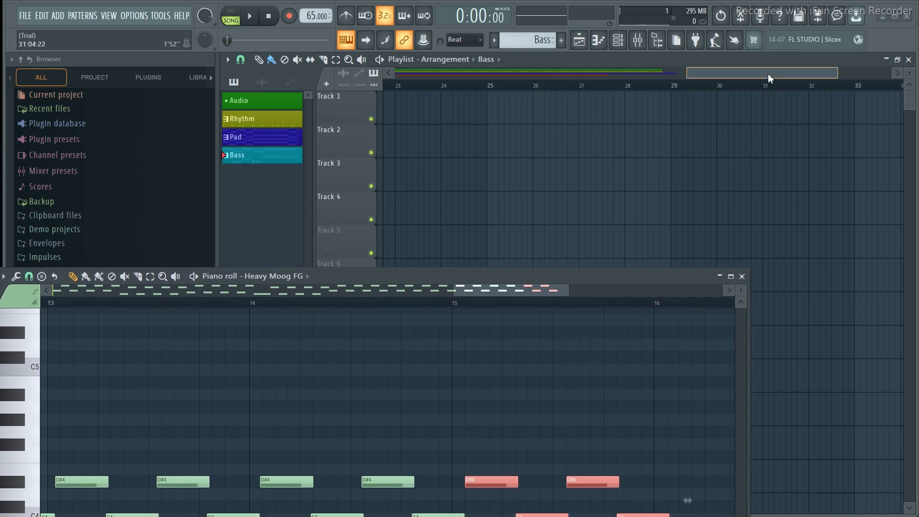
{"action": "left_click_drag", "start_coordinate": [768, 73], "coordinate": [627, 66]}
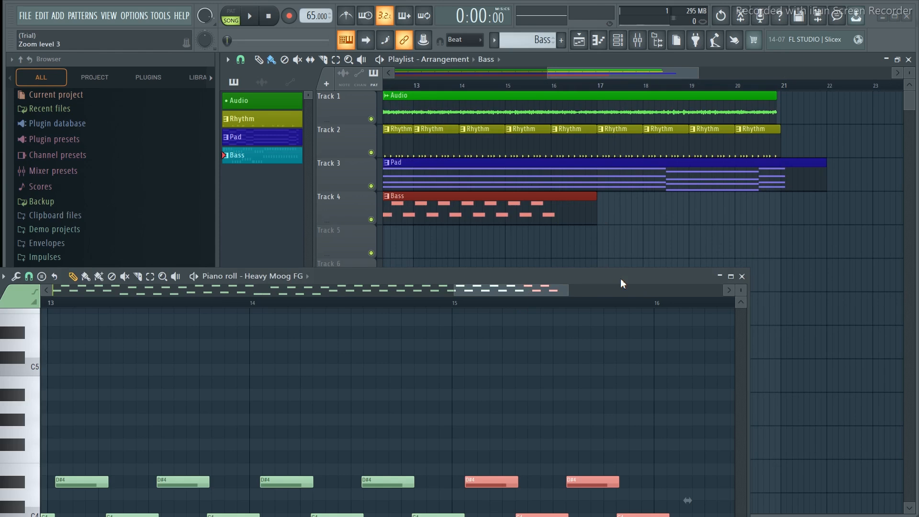
{"action": "key", "text": "ctrl+b"}
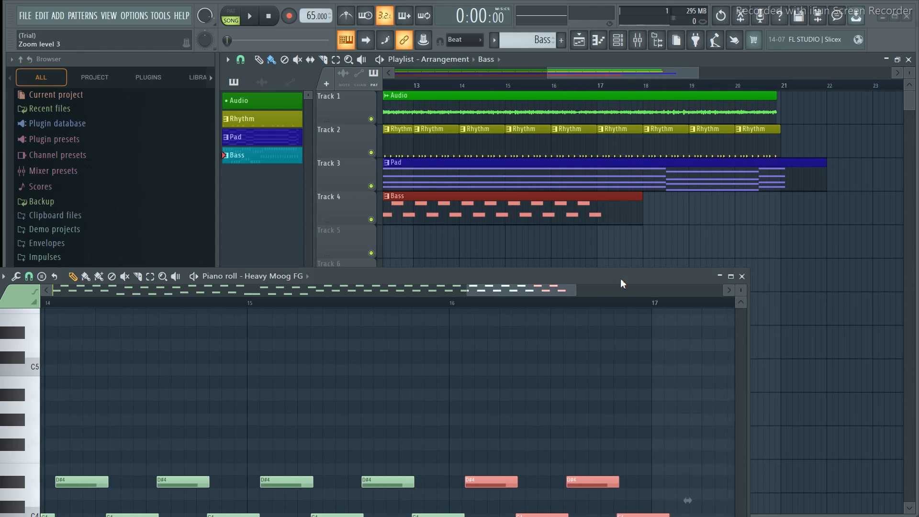
{"action": "key", "text": "ctrl+b"}
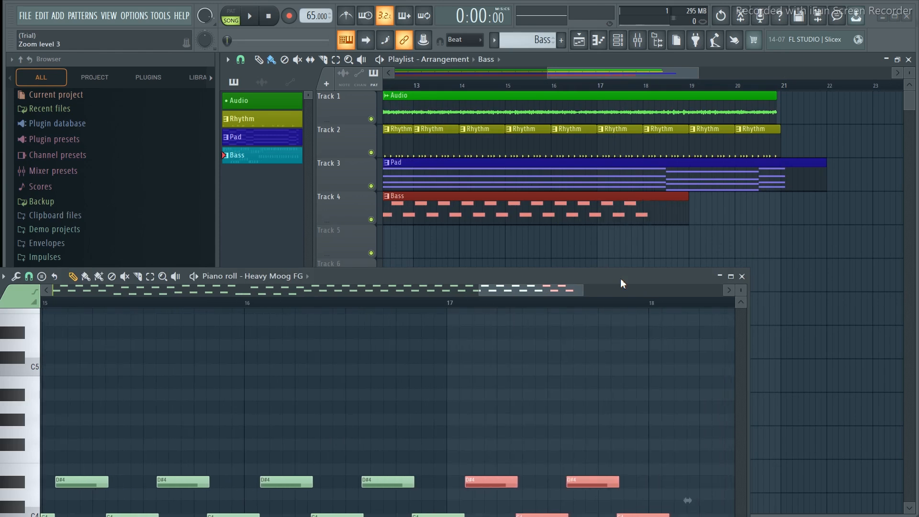
{"action": "key", "text": "ctrl+b"}
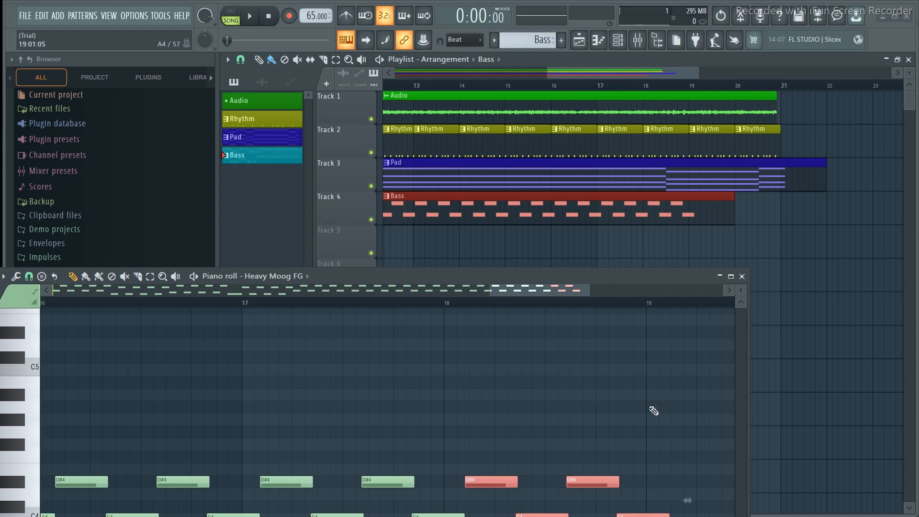
Step: Delete the last C4 and the last D#4 notes at the end of bar 18
{"action": "left_click_drag", "start_coordinate": [597, 276], "coordinate": [560, 187]}
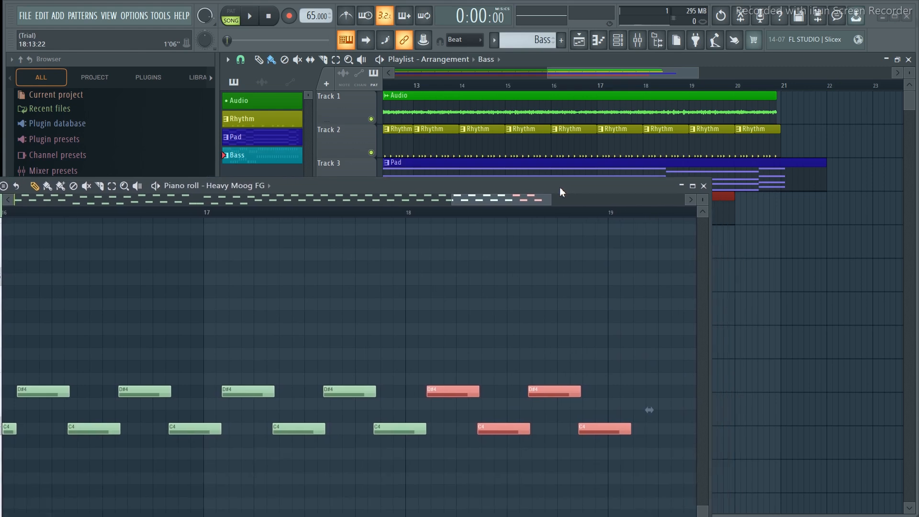
{"action": "right_click", "coordinate": [600, 432]}
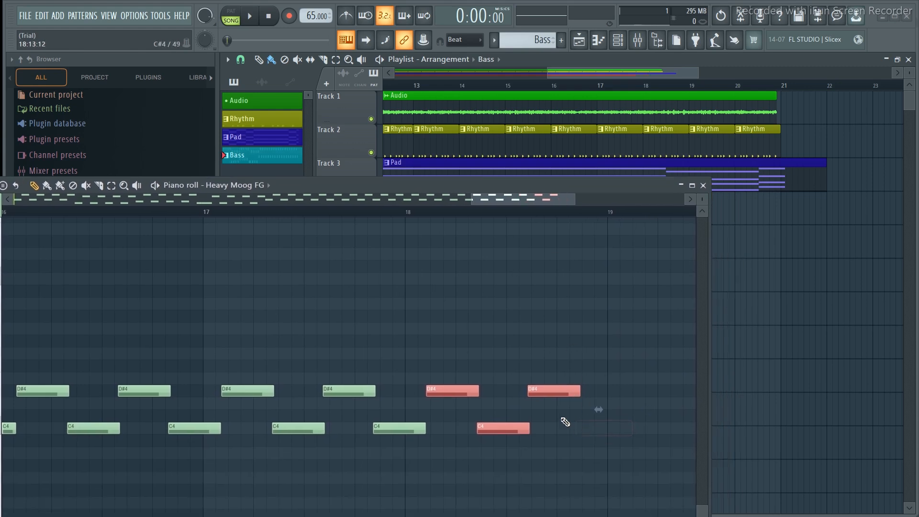
{"action": "right_click", "coordinate": [550, 394]}
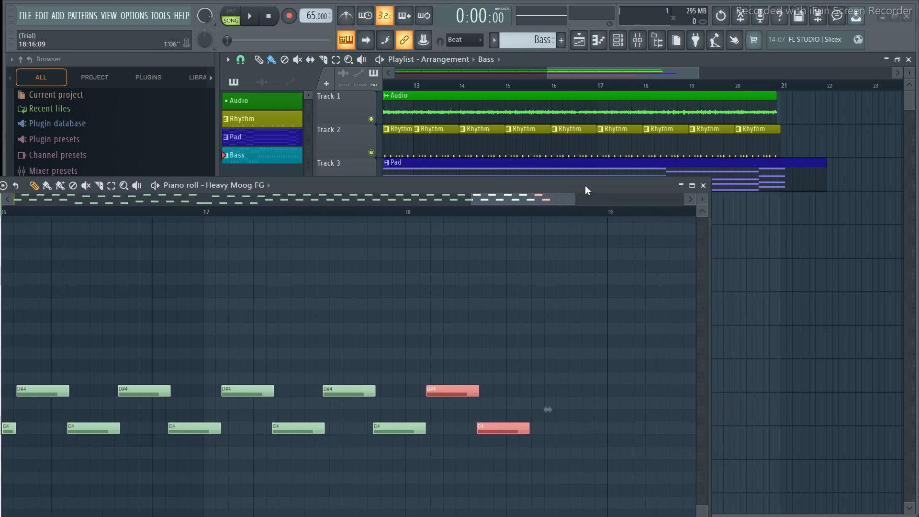
{"action": "mouse_move", "coordinate": [585, 185]}
{"action": "left_mouse_down"}
{"action": "mouse_move", "coordinate": [595, 263]}
{"action": "mouse_move", "coordinate": [582, 197]}
{"action": "left_mouse_up"}
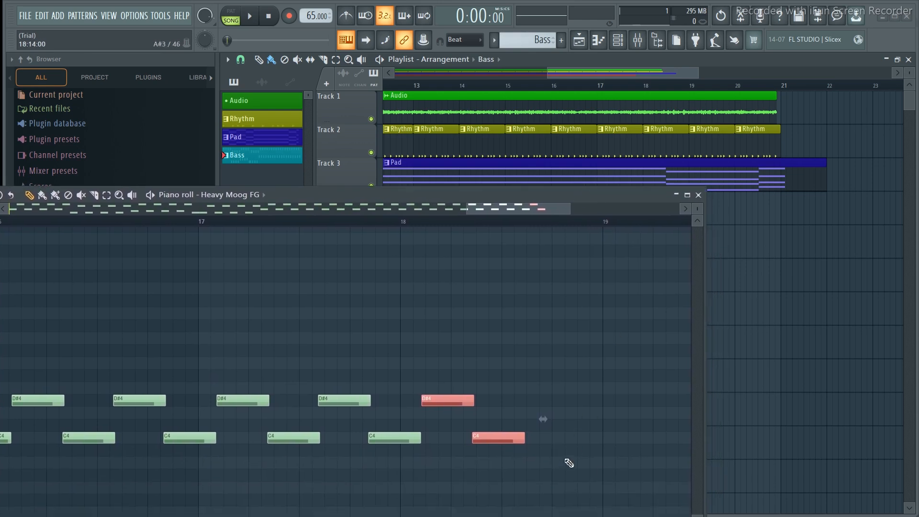
{"action": "left_click", "coordinate": [556, 440]}
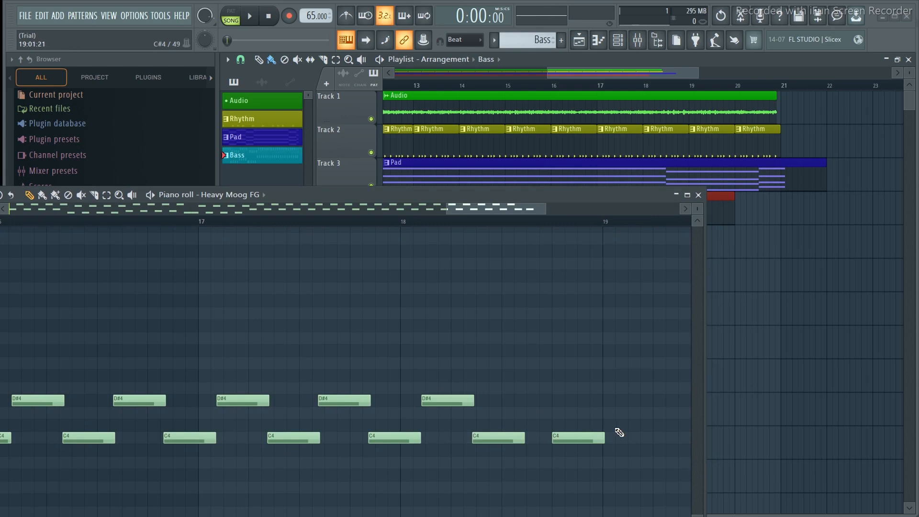
{"action": "right_click", "coordinate": [572, 441]}
Step: Add a quarter-bar A#3 at the end of bar 18 and a D4 opening bar 19, and lengthen the preceding C4 up to the A#3
{"action": "left_click_drag", "start_coordinate": [451, 199], "coordinate": [554, 177]}
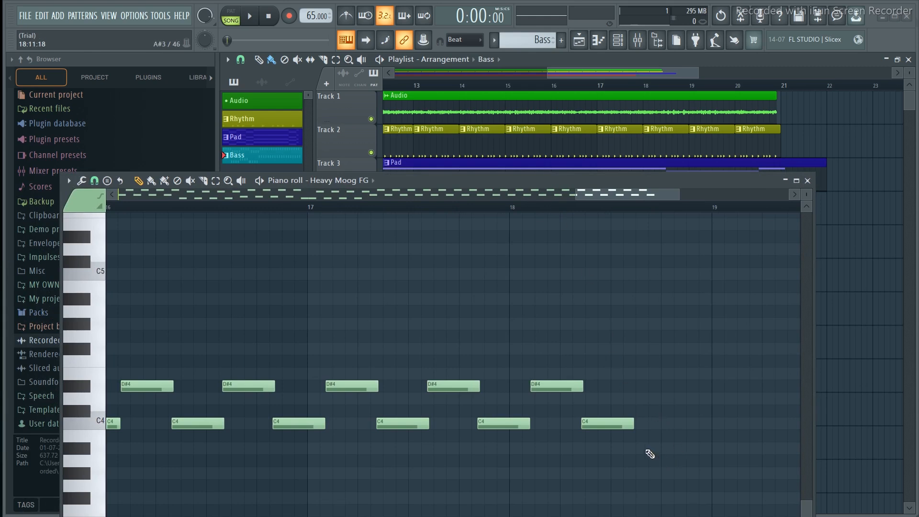
{"action": "left_click", "coordinate": [664, 450]}
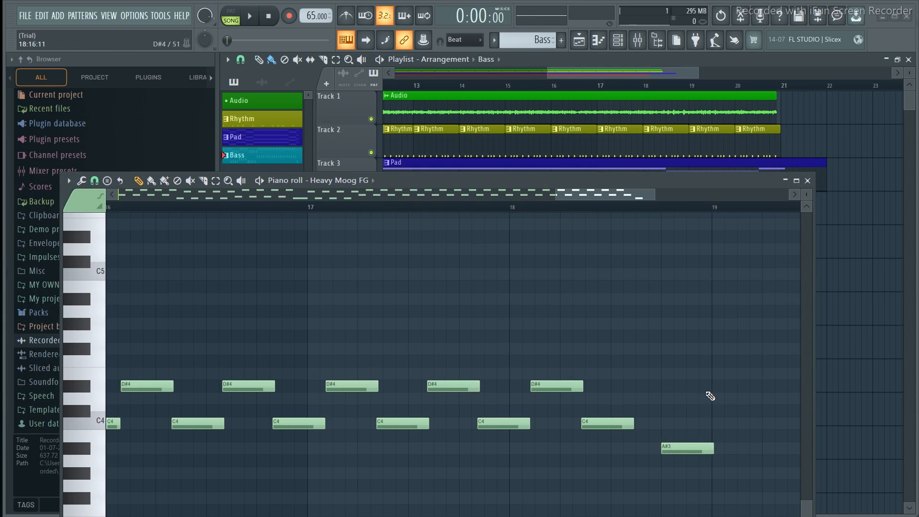
{"action": "left_click", "coordinate": [717, 398]}
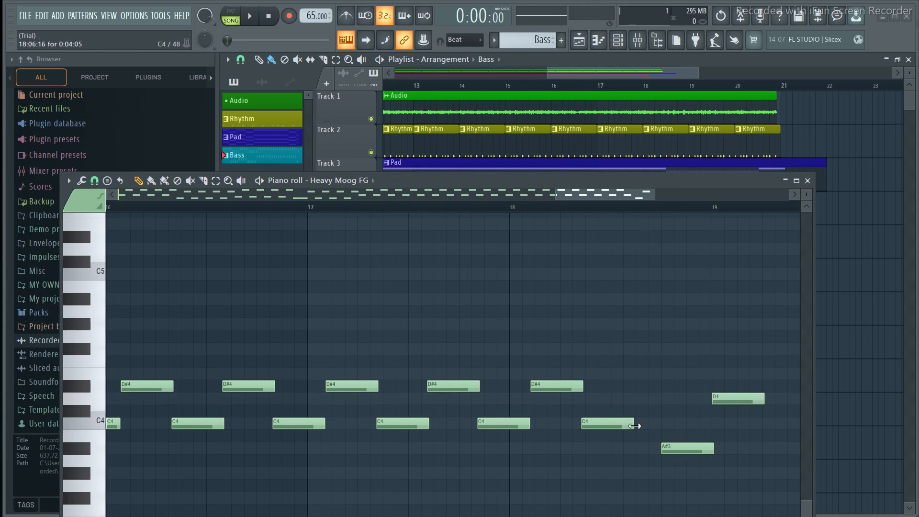
{"action": "left_click_drag", "start_coordinate": [634, 427], "coordinate": [654, 425]}
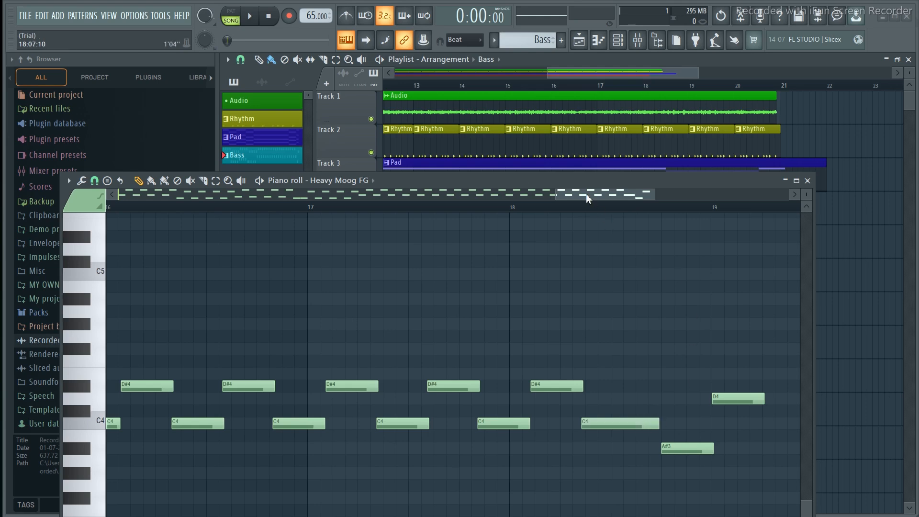
Step: Fill the rest of bar 19 with quarter-bar notes A#3, D4, A#3
{"action": "left_click_drag", "start_coordinate": [575, 183], "coordinate": [376, 190]}
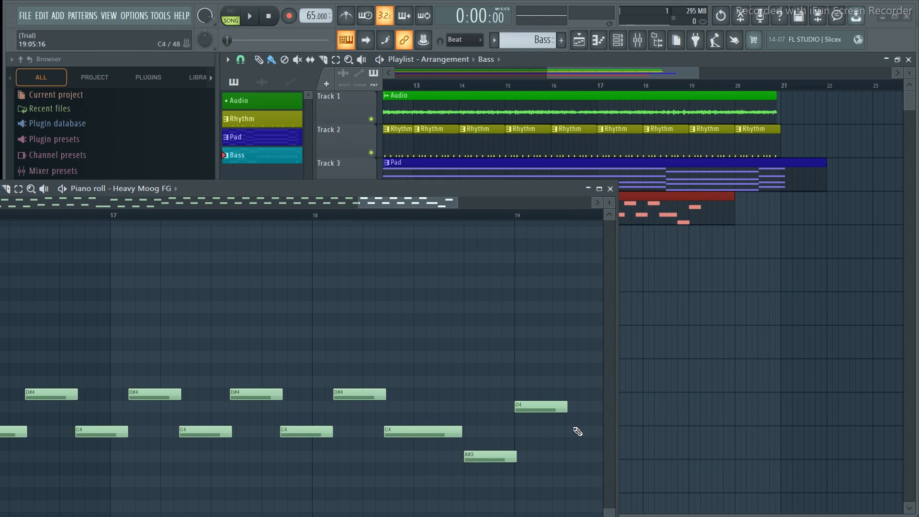
{"action": "left_click_drag", "start_coordinate": [421, 202], "coordinate": [468, 203]}
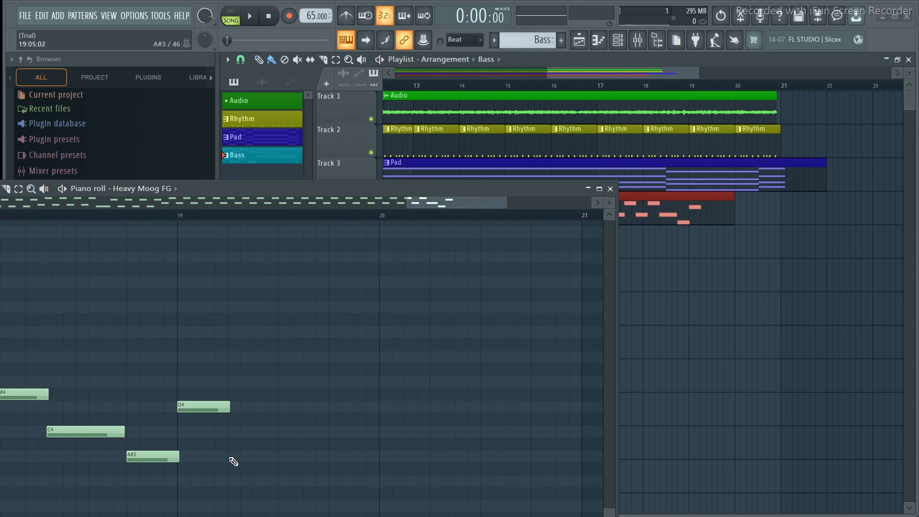
{"action": "left_click", "coordinate": [234, 461]}
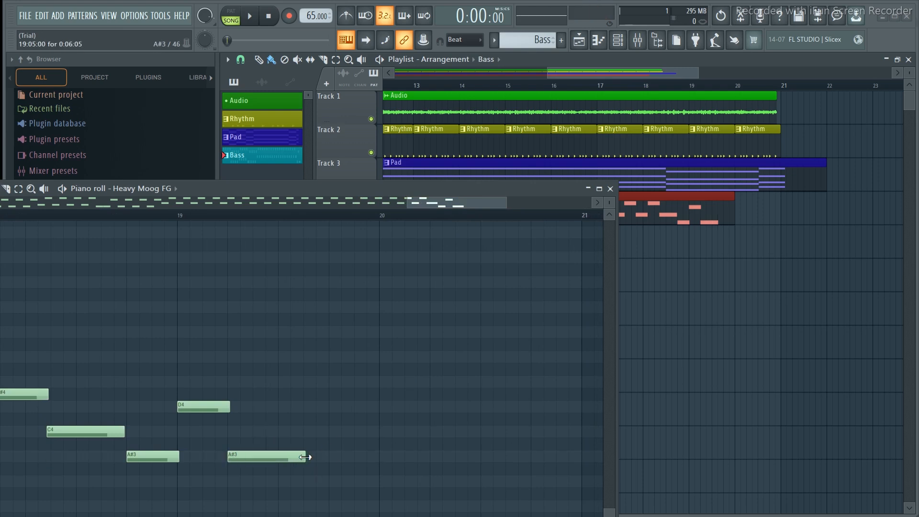
{"action": "left_click_drag", "start_coordinate": [305, 458], "coordinate": [281, 458]}
{"action": "mouse_move", "coordinate": [280, 460]}
{"action": "left_mouse_down"}
{"action": "mouse_move", "coordinate": [268, 459]}
{"action": "mouse_move", "coordinate": [283, 460]}
{"action": "left_mouse_up"}
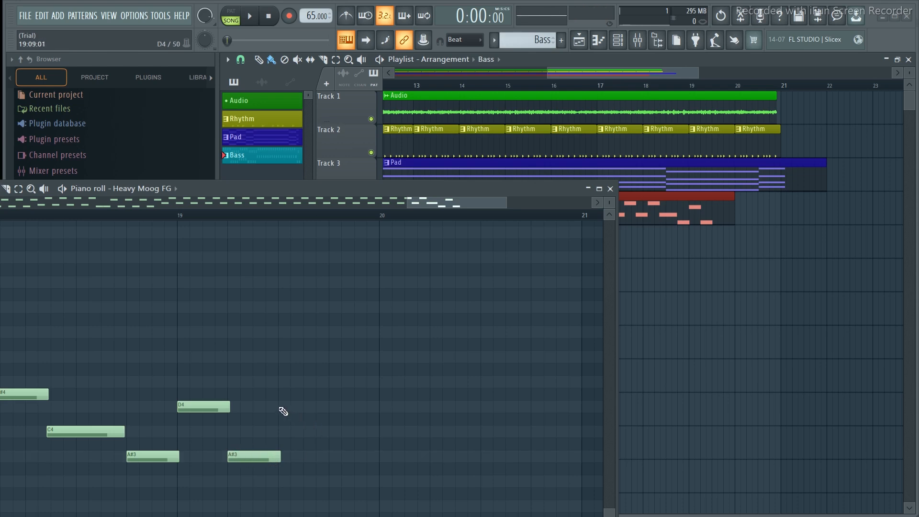
{"action": "left_click", "coordinate": [282, 408]}
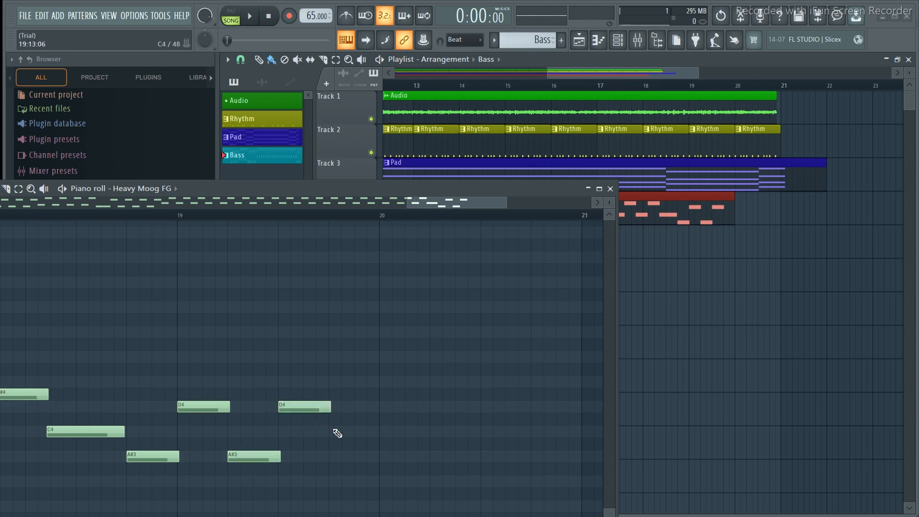
{"action": "left_click", "coordinate": [333, 458]}
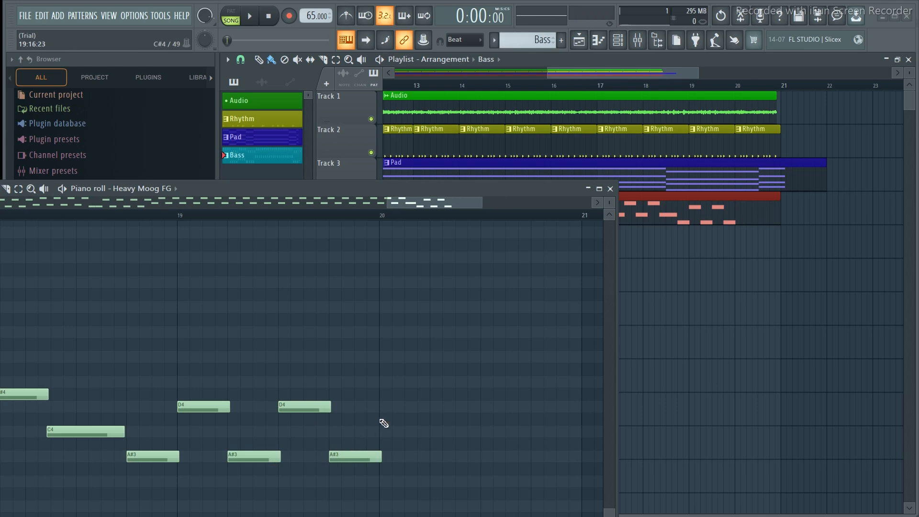
Step: Start bar 20 with consecutive quarter-bar notes D4, A#3, C4
{"action": "left_click", "coordinate": [386, 408]}
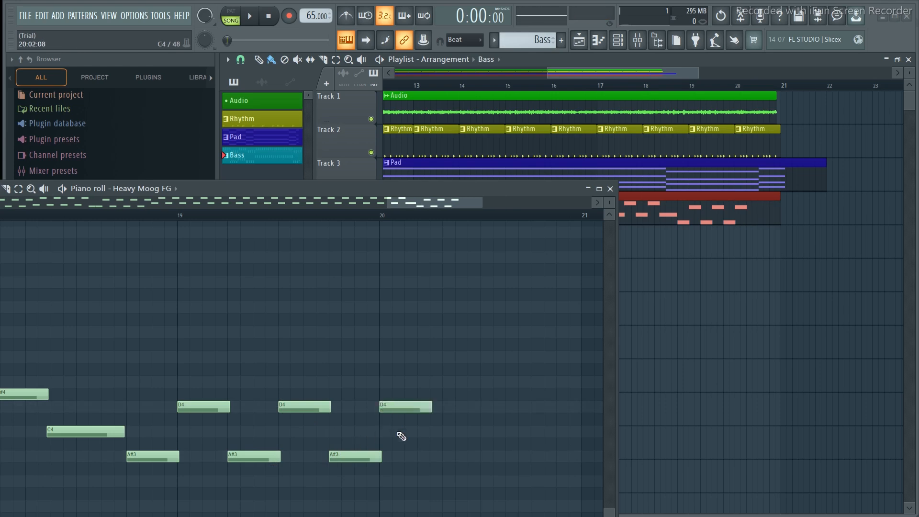
{"action": "left_click", "coordinate": [434, 457]}
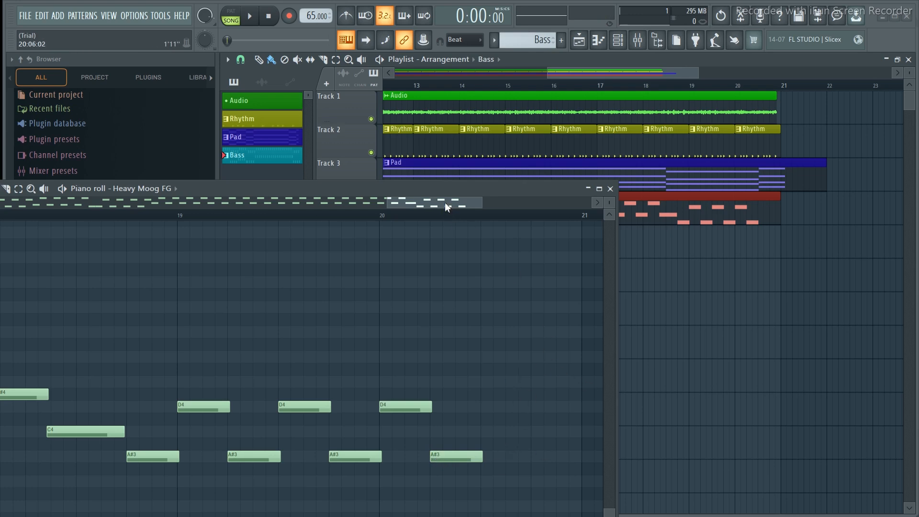
{"action": "left_click_drag", "start_coordinate": [444, 202], "coordinate": [435, 203]}
{"action": "left_click_drag", "start_coordinate": [344, 186], "coordinate": [435, 189]}
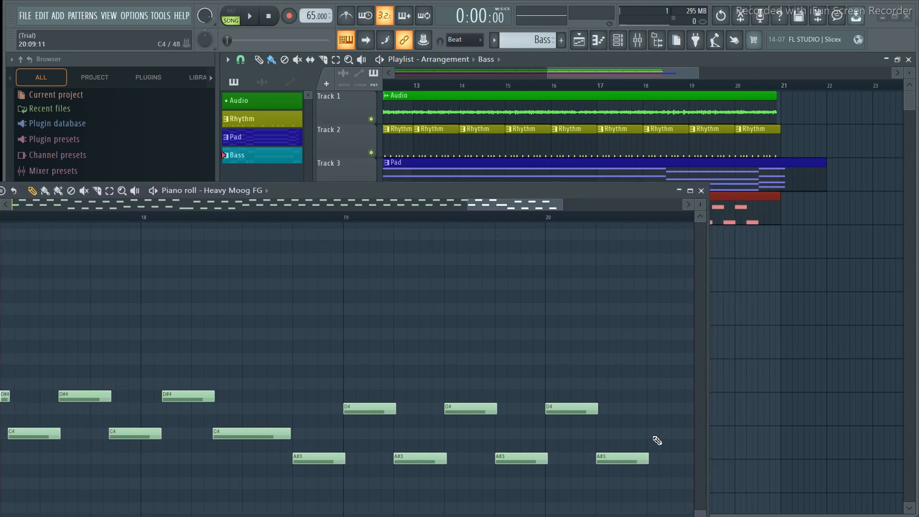
{"action": "left_click", "coordinate": [650, 433]}
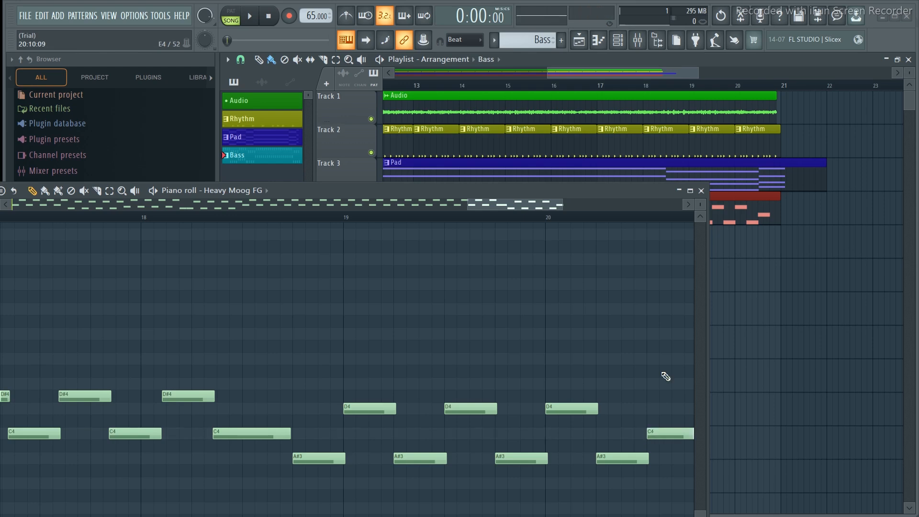
Step: Add a quarter-bar D#4 note in the last quarter of bar 20, right after the C4
{"action": "left_click_drag", "start_coordinate": [581, 191], "coordinate": [467, 198]}
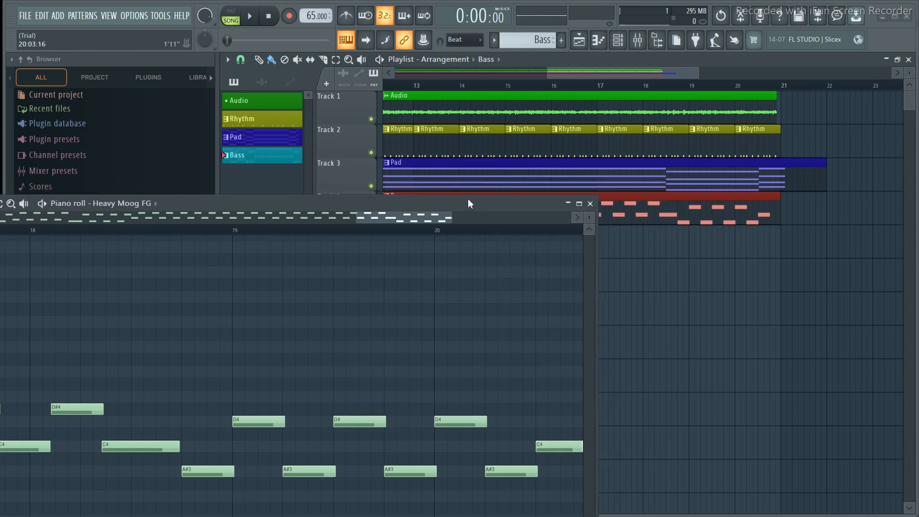
{"action": "left_click", "coordinate": [539, 396]}
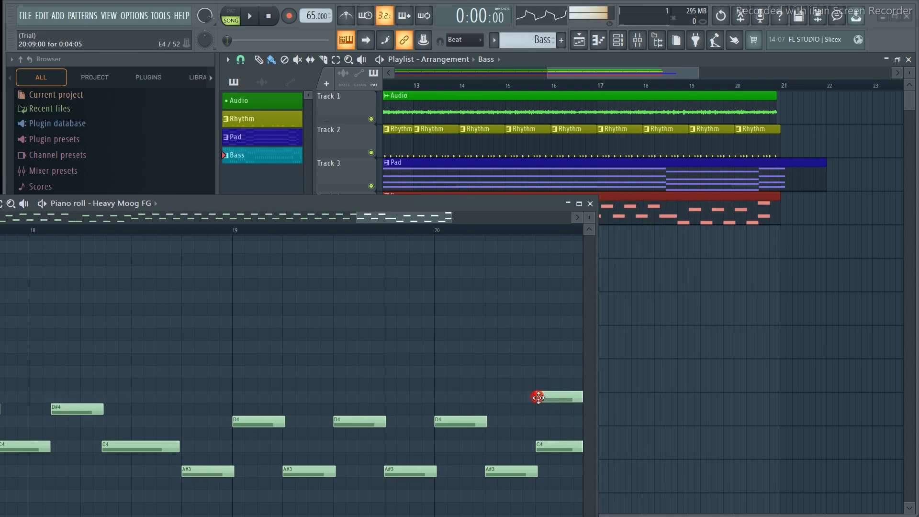
{"action": "left_click_drag", "start_coordinate": [563, 409], "coordinate": [559, 409]}
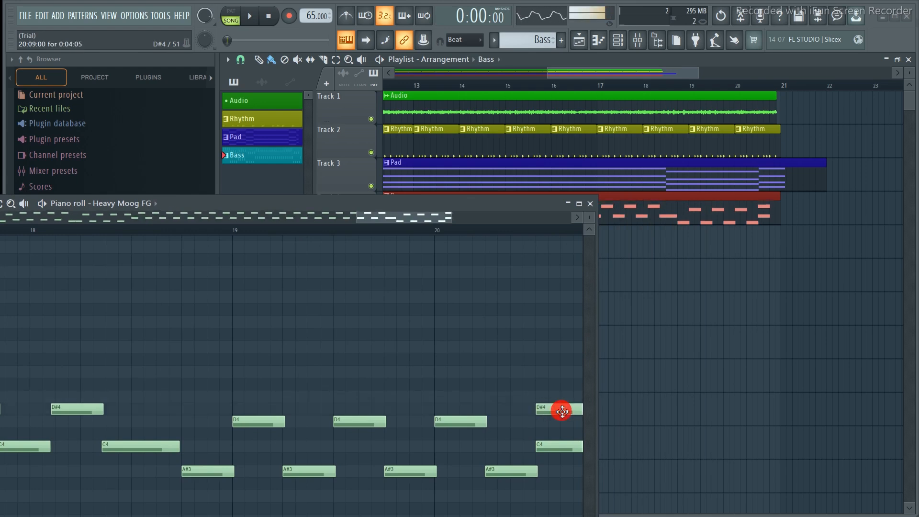
{"action": "left_click_drag", "start_coordinate": [393, 197], "coordinate": [564, 189]}
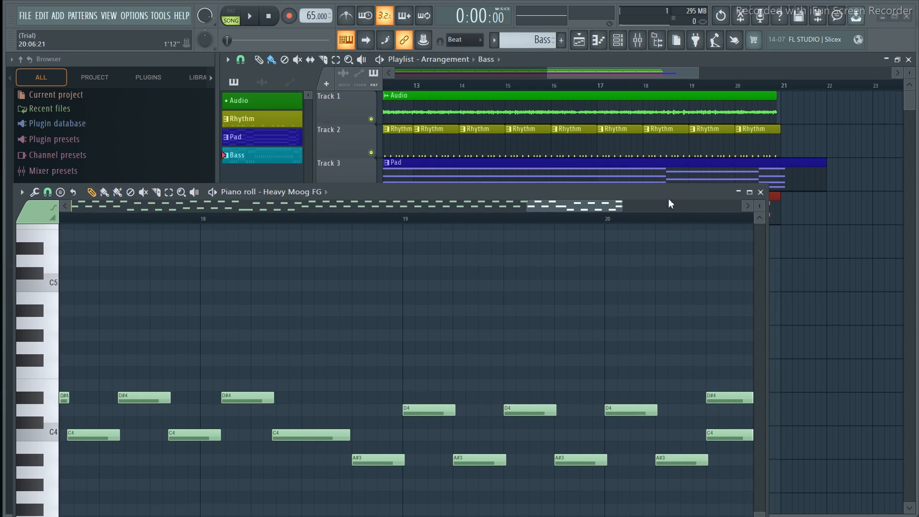
{"action": "left_click_drag", "start_coordinate": [659, 193], "coordinate": [507, 200]}
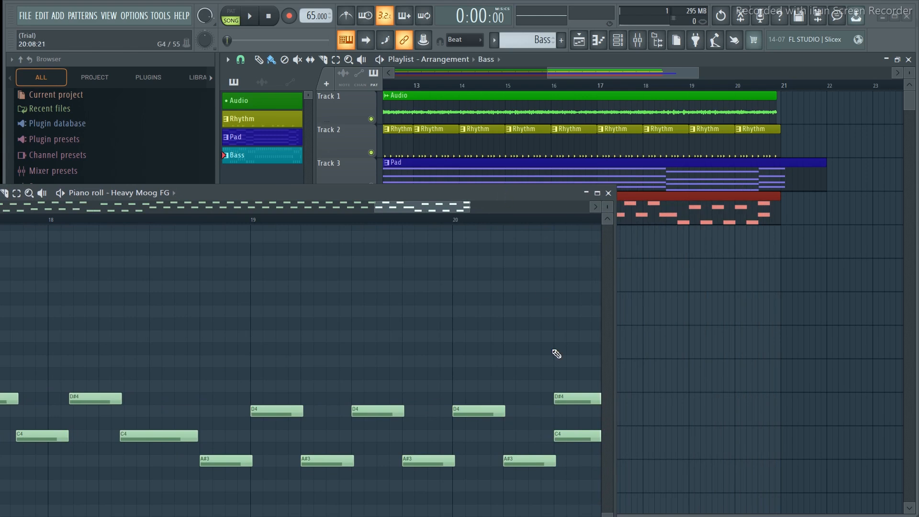
{"action": "left_click_drag", "start_coordinate": [437, 209], "coordinate": [468, 208]}
{"action": "left_click_drag", "start_coordinate": [343, 404], "coordinate": [386, 402]}
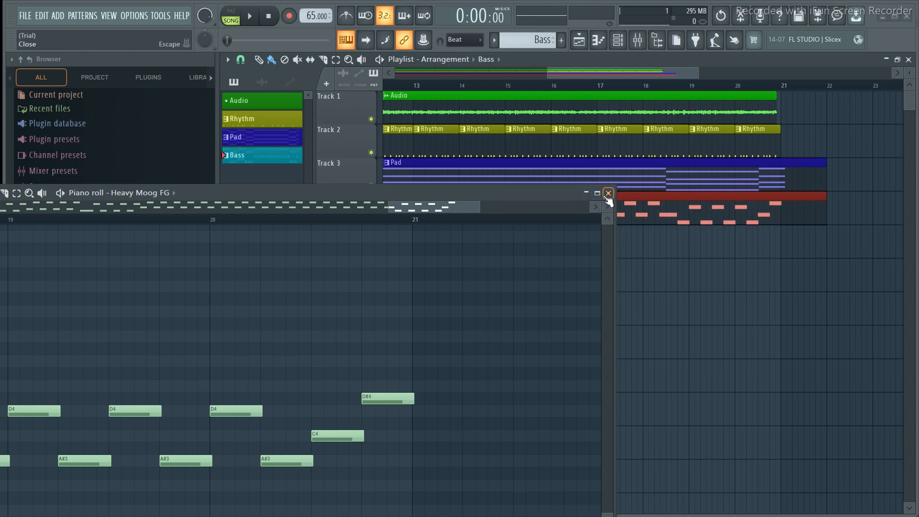
Step: Close the piano roll and play back the arrangement from the start to check the completed bass line
{"action": "left_click", "coordinate": [609, 194]}
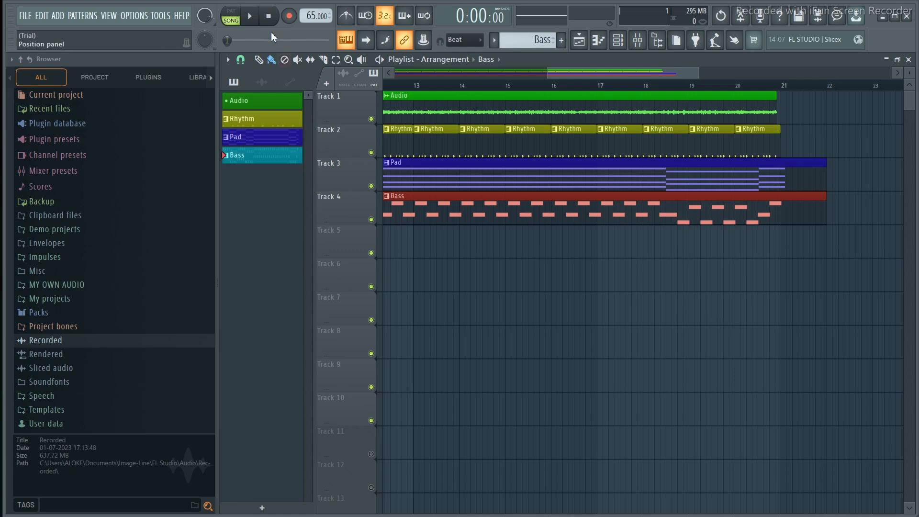
{"action": "key", "text": "space"}
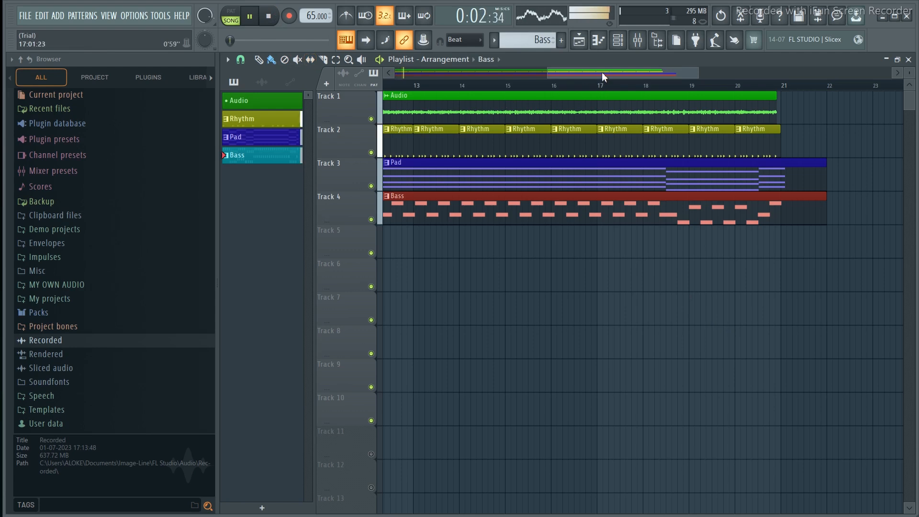
Step: Create a new pattern named Bass 2 and color it dark red (#91100D)
{"action": "left_click_drag", "start_coordinate": [602, 73], "coordinate": [386, 76]}
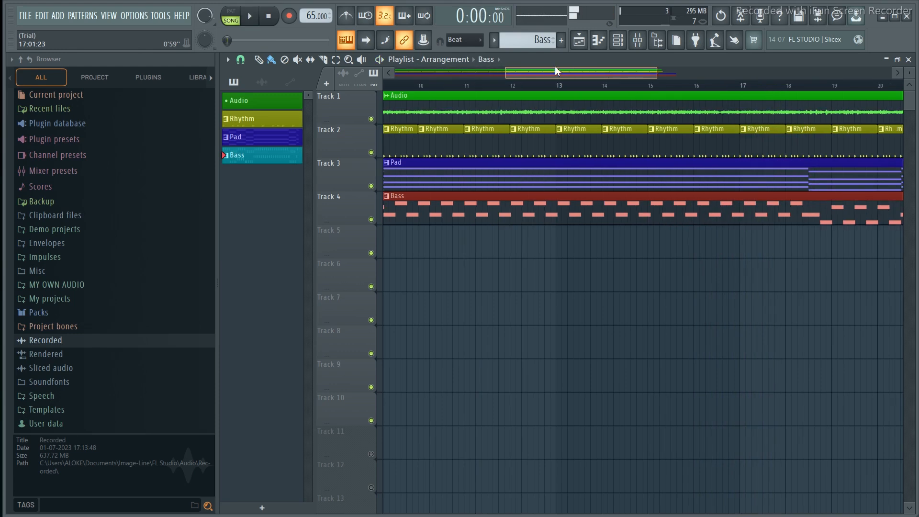
{"action": "left_click_drag", "start_coordinate": [556, 70], "coordinate": [418, 88]}
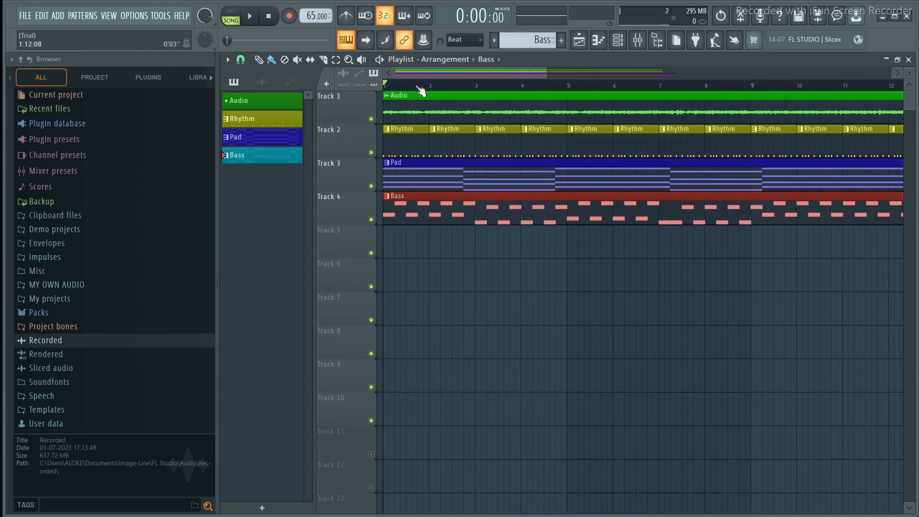
{"action": "left_click", "coordinate": [562, 42]}
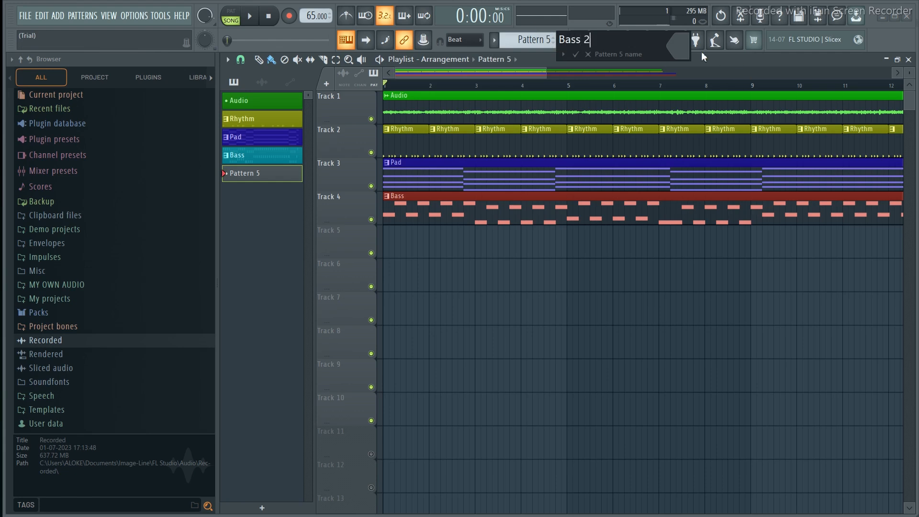
{"action": "left_click", "coordinate": [675, 44]}
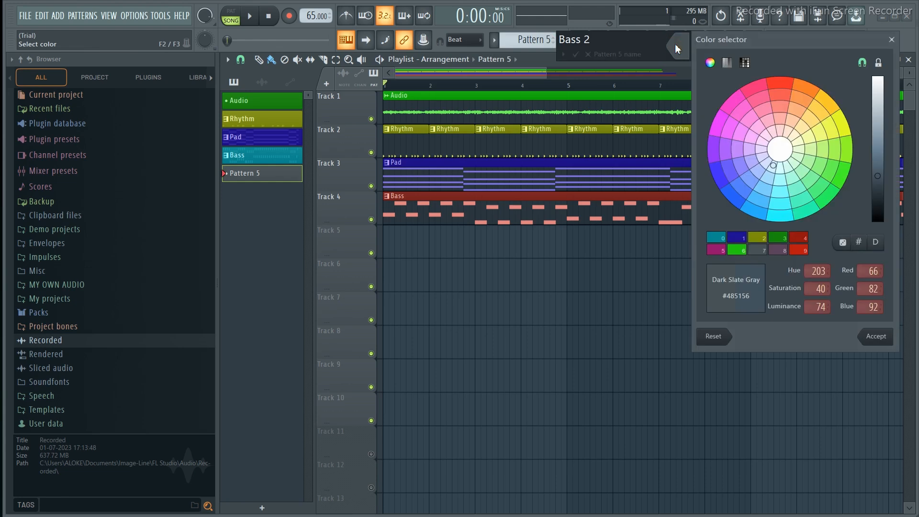
{"action": "left_click", "coordinate": [783, 87]}
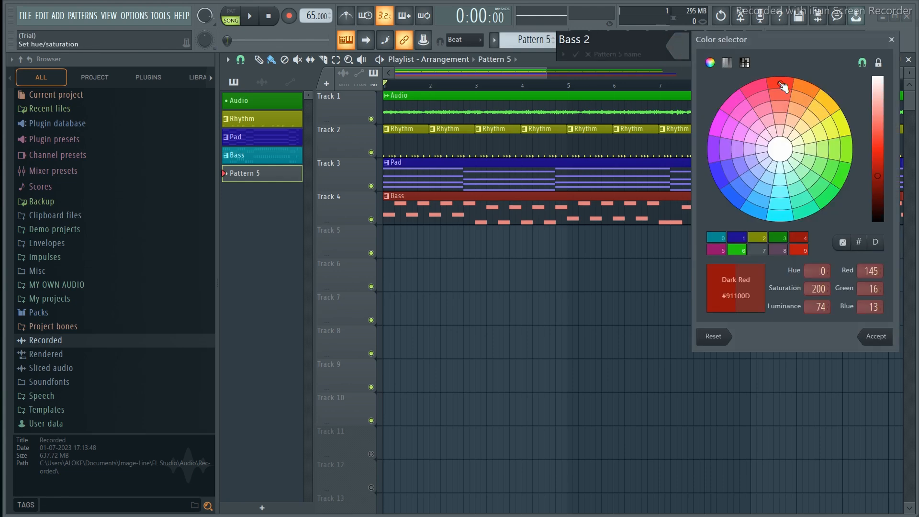
{"action": "left_click", "coordinate": [884, 337]}
{"action": "left_click", "coordinate": [576, 54]}
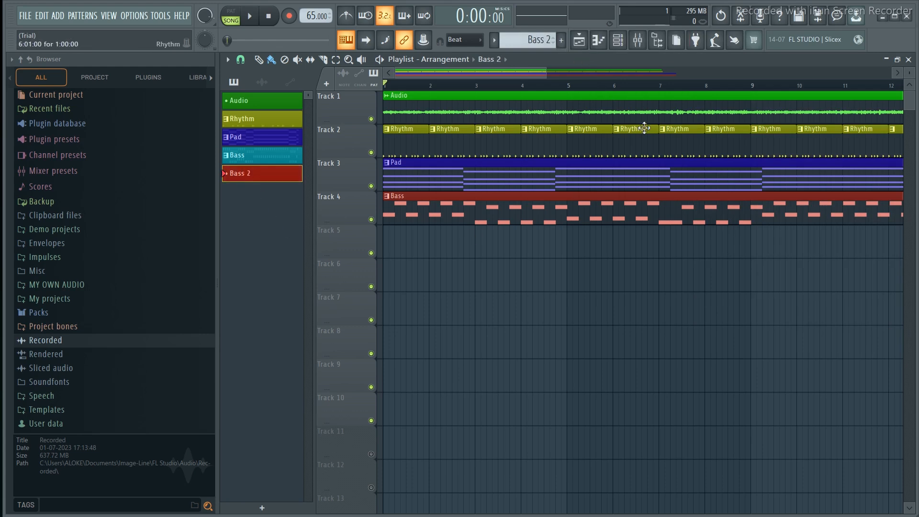
Step: Add a Harmor channel to the channel rack and load its Simple bass preset
{"action": "left_click", "coordinate": [619, 40]}
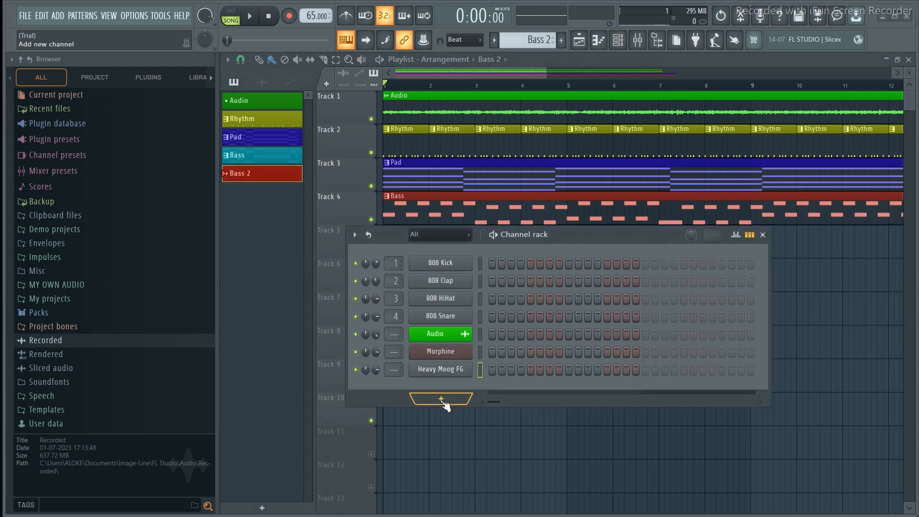
{"action": "left_click", "coordinate": [441, 400]}
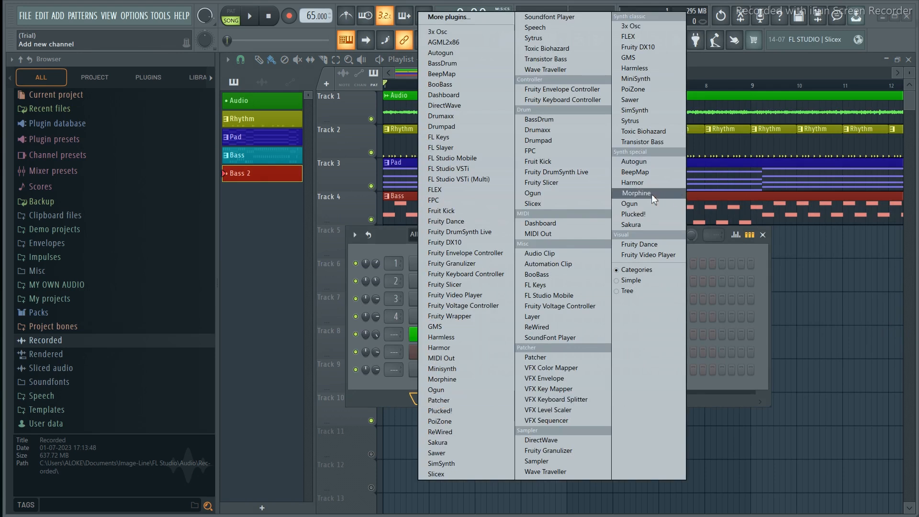
{"action": "left_click", "coordinate": [633, 183]}
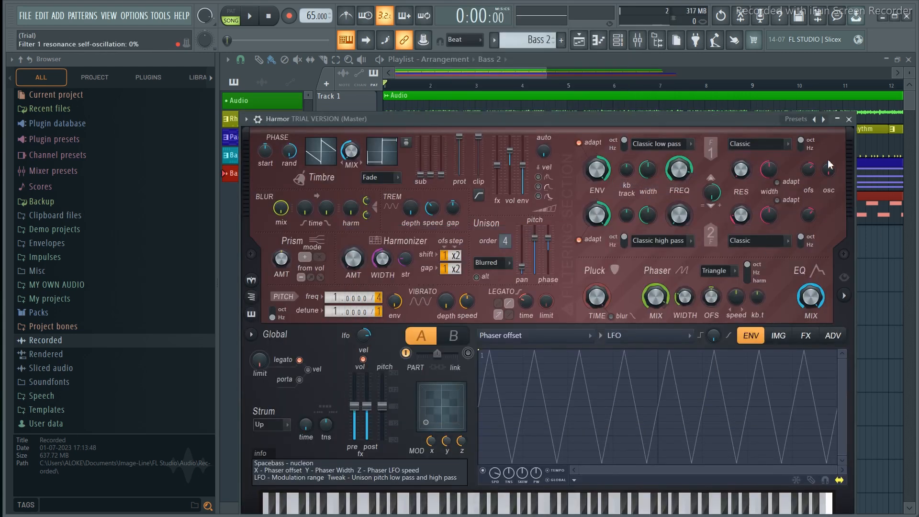
{"action": "right_click", "coordinate": [823, 120]}
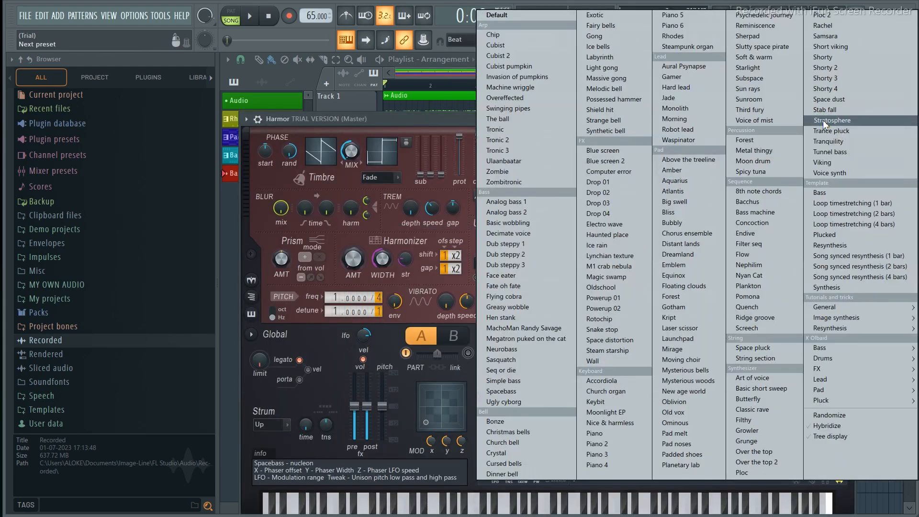
{"action": "left_click", "coordinate": [513, 382]}
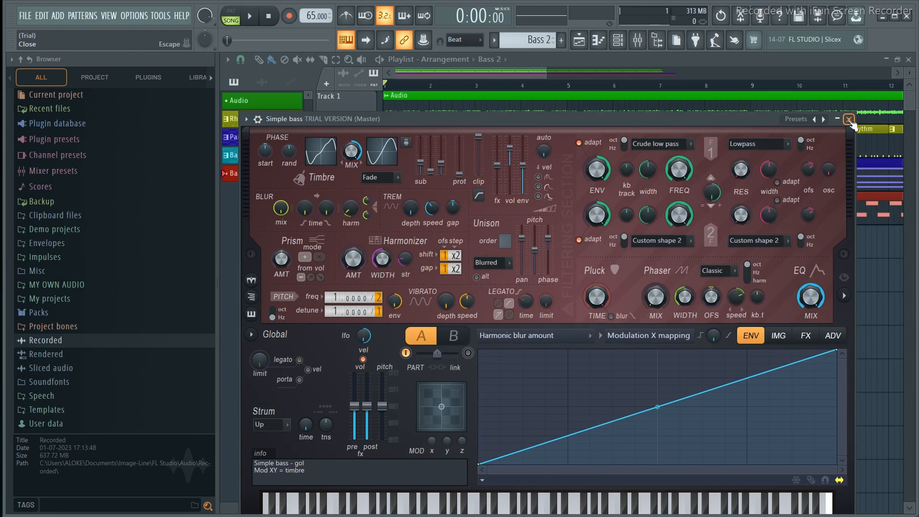
{"action": "left_click", "coordinate": [850, 120]}
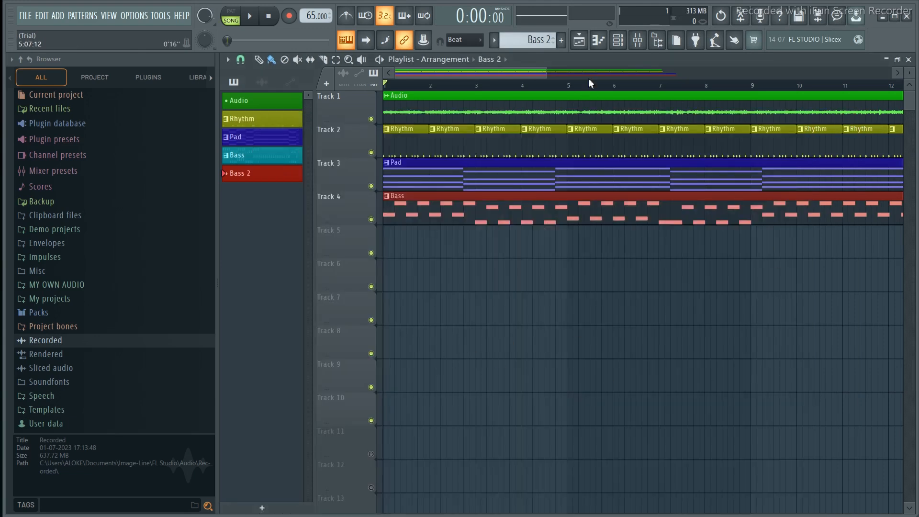
Step: Copy the Heavy Moog FG channel's notes from the Bass pattern
{"action": "left_click", "coordinate": [617, 46]}
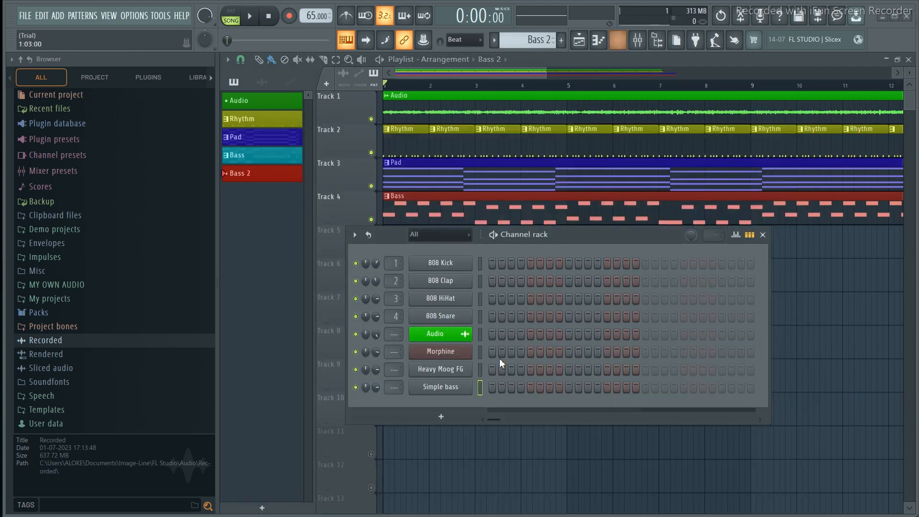
{"action": "left_click", "coordinate": [262, 164]}
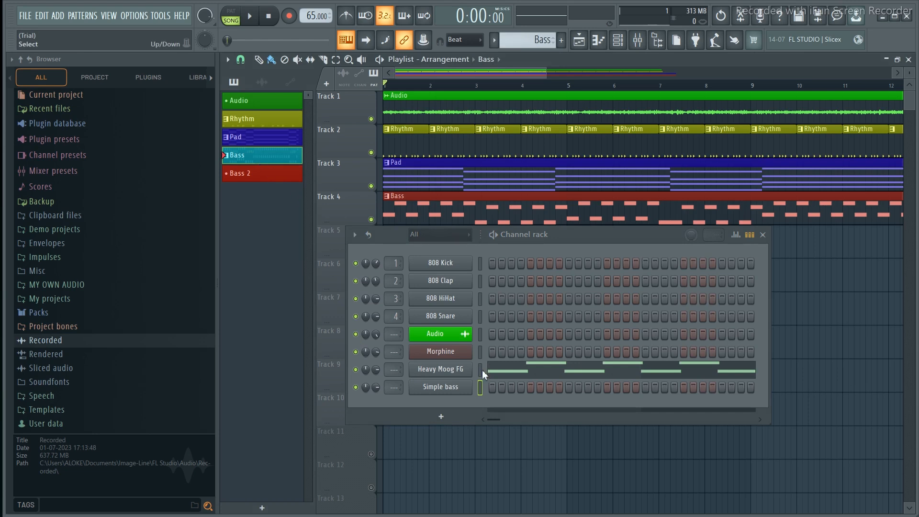
{"action": "right_click", "coordinate": [445, 376]}
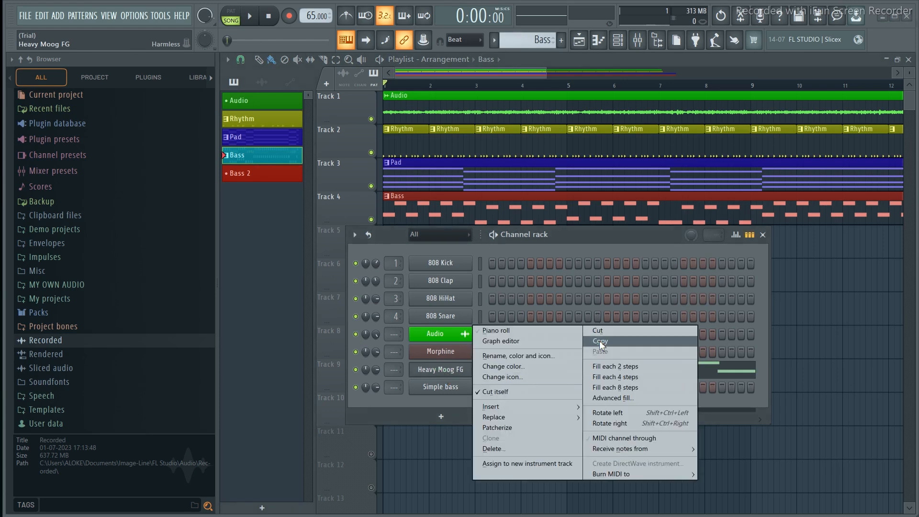
{"action": "left_click", "coordinate": [601, 342]}
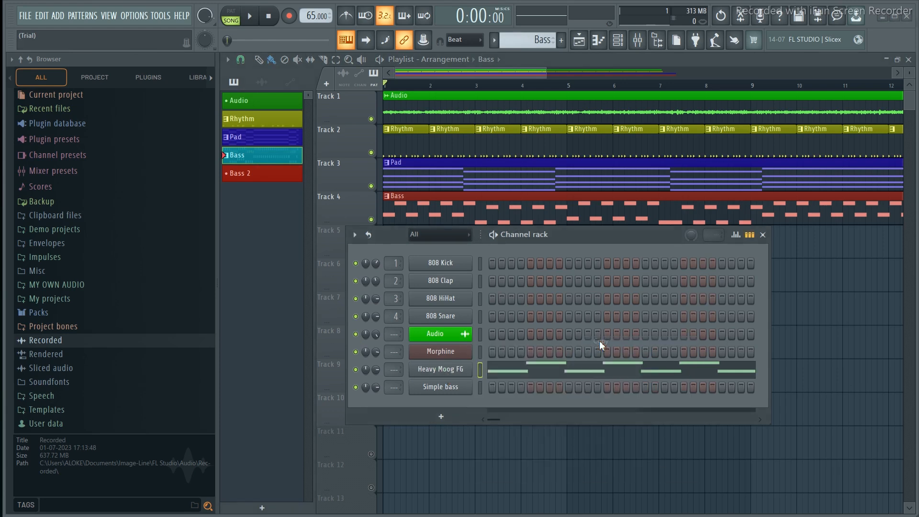
Step: Paste the copied bass notes into the Simple bass channel of the Bass 2 pattern
{"action": "left_click", "coordinate": [250, 178]}
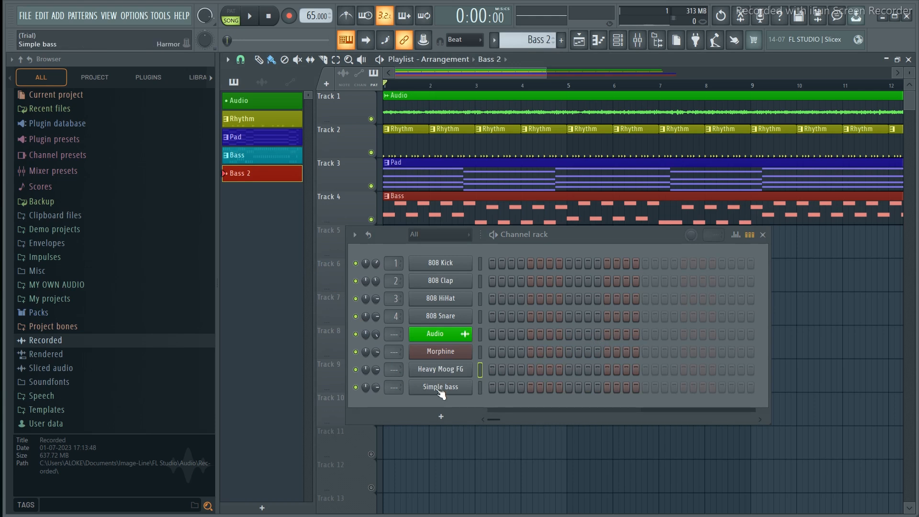
{"action": "right_click", "coordinate": [440, 390]}
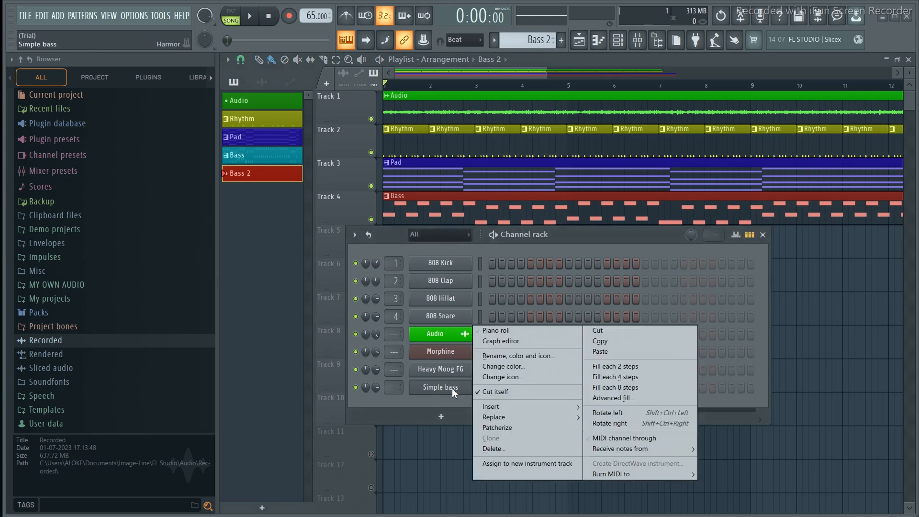
{"action": "left_click", "coordinate": [601, 353]}
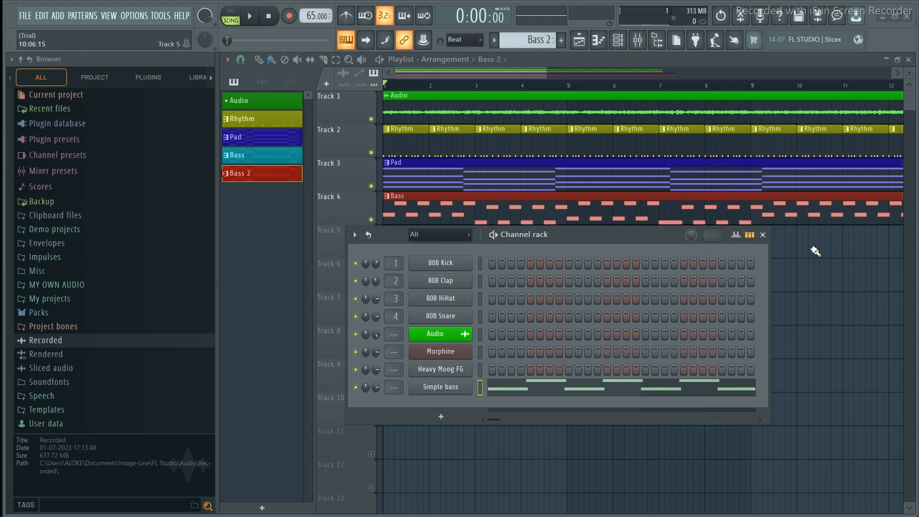
Step: Close the channel rack and place the Bass 2 pattern on Track 5, aligned to the start of bar 1
{"action": "left_click", "coordinate": [764, 236]}
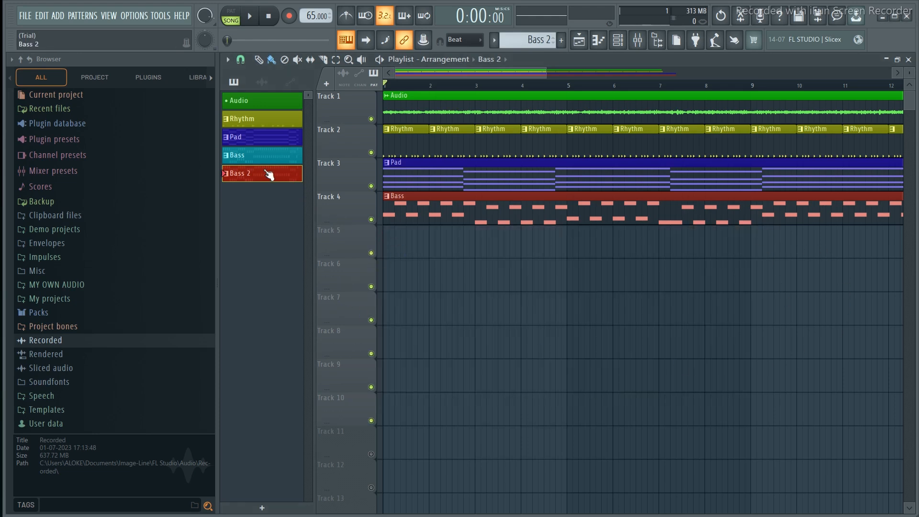
{"action": "left_click", "coordinate": [391, 251]}
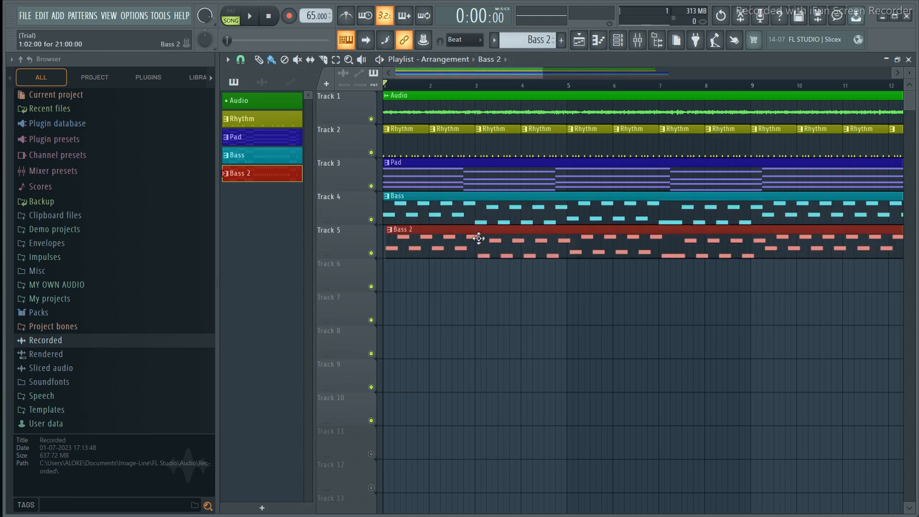
{"action": "left_click_drag", "start_coordinate": [481, 236], "coordinate": [478, 236]}
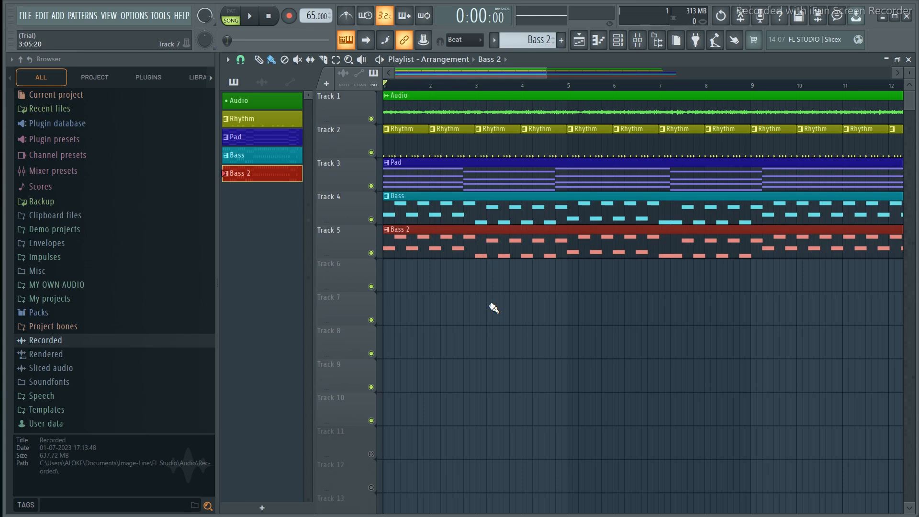
Step: Play the arrangement from the start, muting Track 4 and Track 5 during playback to judge the bass layers
{"action": "key", "text": "space"}
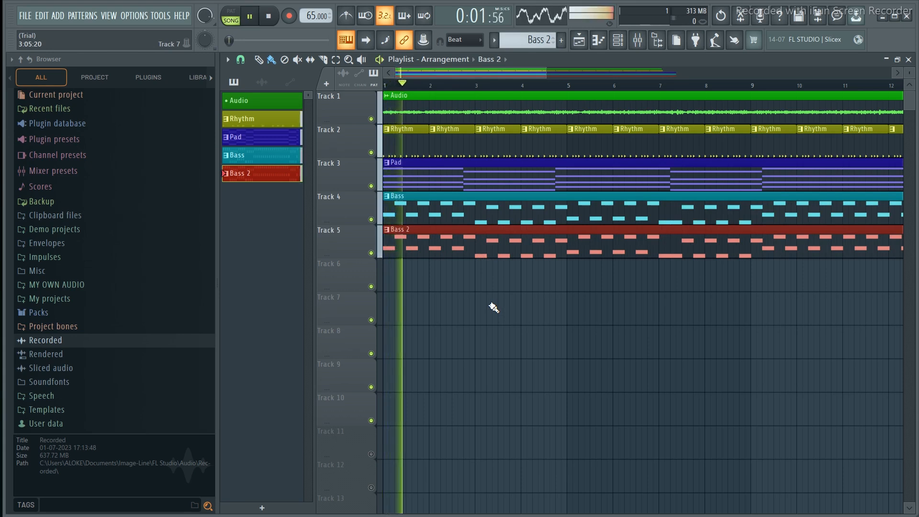
{"action": "left_click", "coordinate": [372, 220]}
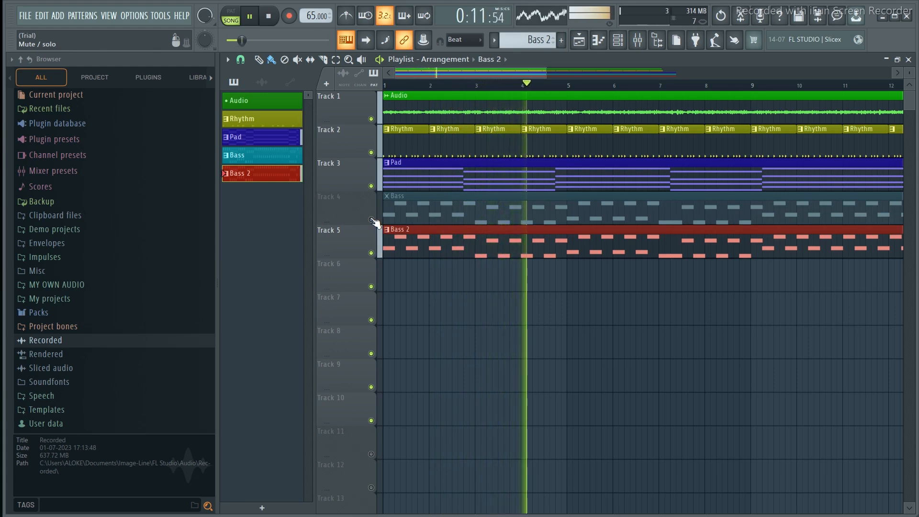
{"action": "left_click", "coordinate": [371, 253]}
{"action": "key", "text": "space"}
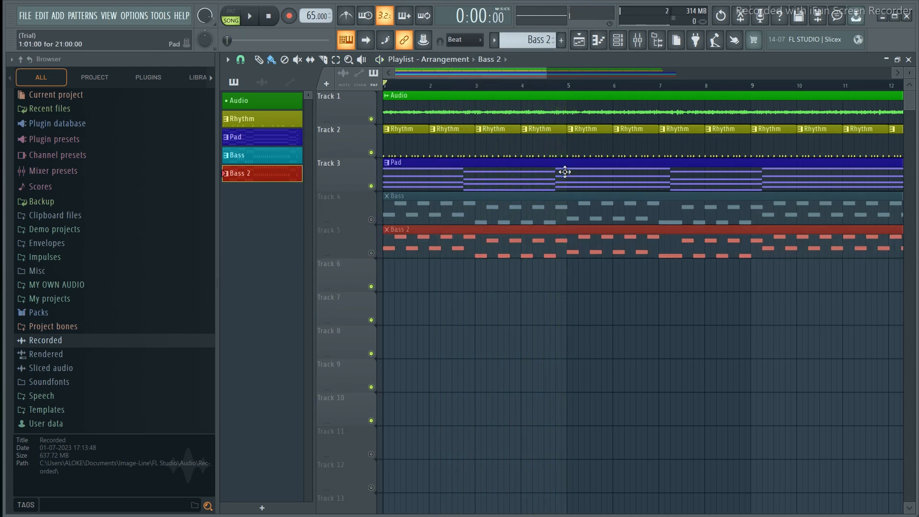
Step: Play the arrangement with both basses muted, bringing back Track 5 and Track 4 one after the other to compare the sound
{"action": "left_click", "coordinate": [621, 45]}
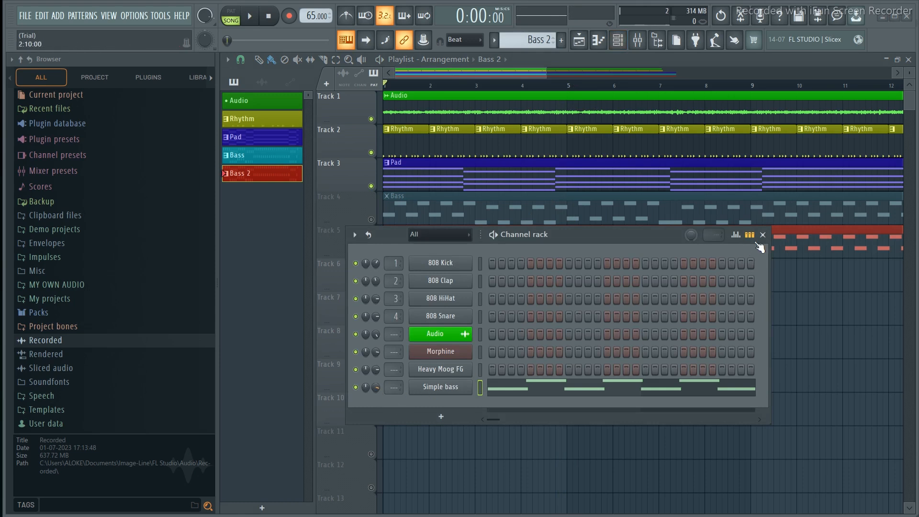
{"action": "left_click", "coordinate": [763, 235]}
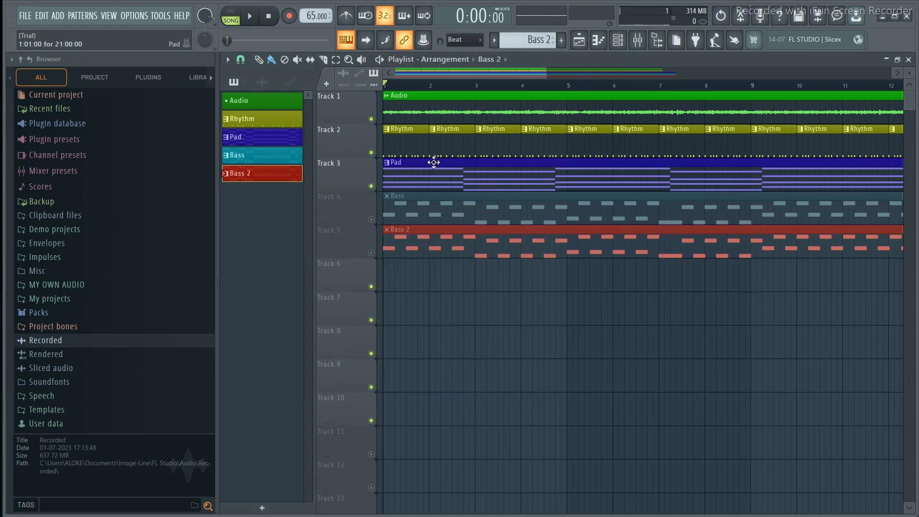
{"action": "key", "text": "space"}
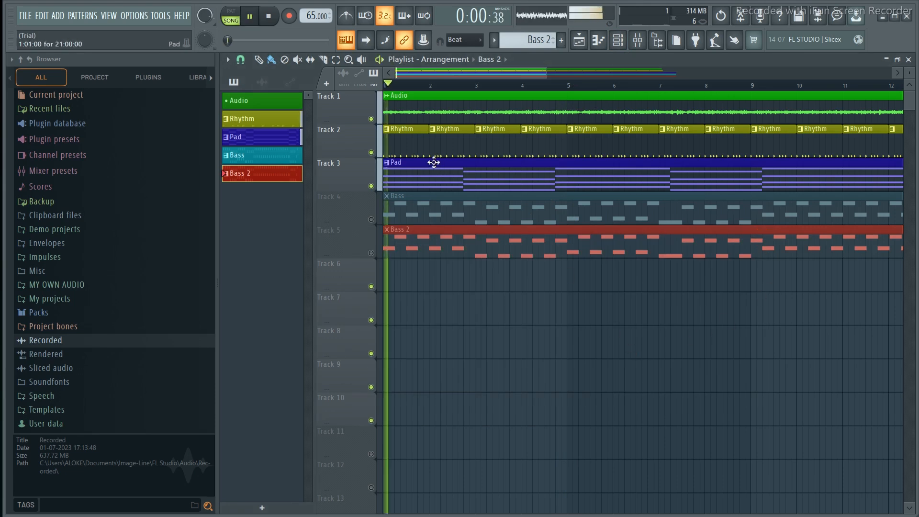
{"action": "left_click", "coordinate": [372, 254]}
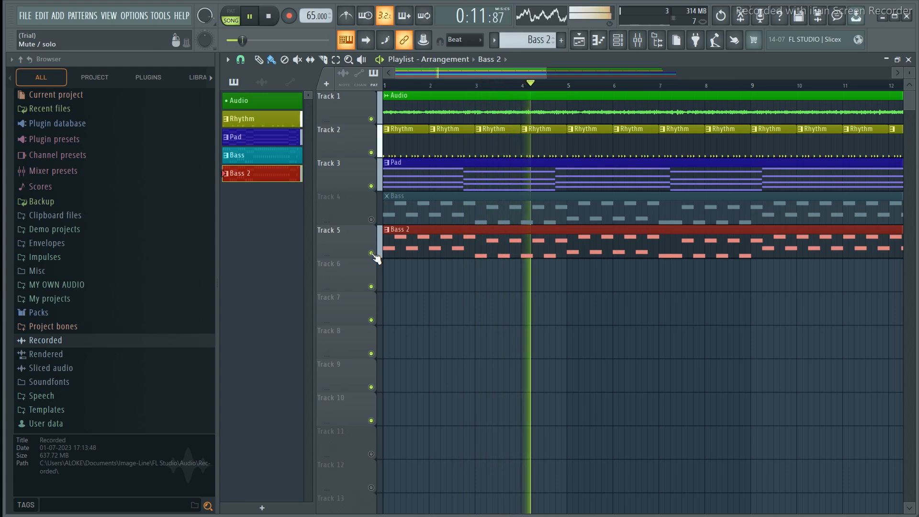
{"action": "left_click", "coordinate": [372, 220]}
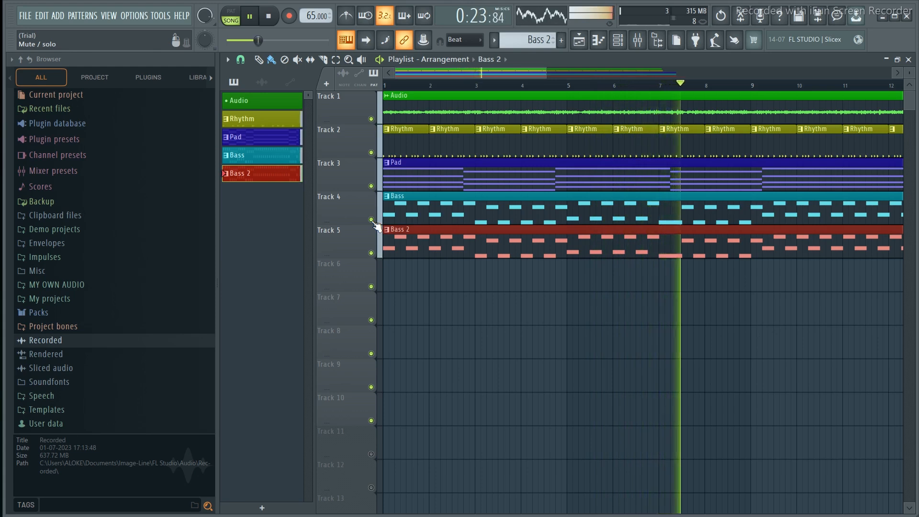
{"action": "key", "text": "space"}
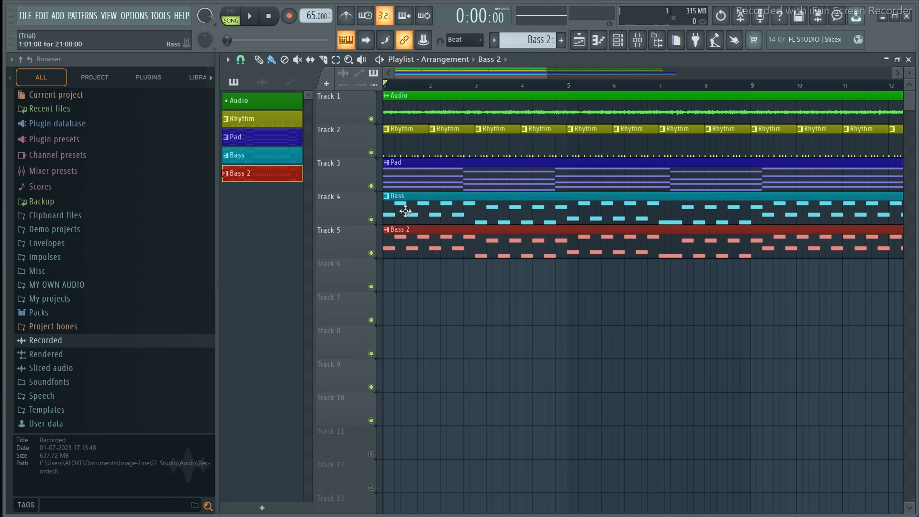
Step: Solo the Bass clip's track, Track 4, and play it from the start to hear it alone
{"action": "right_click", "coordinate": [372, 220]}
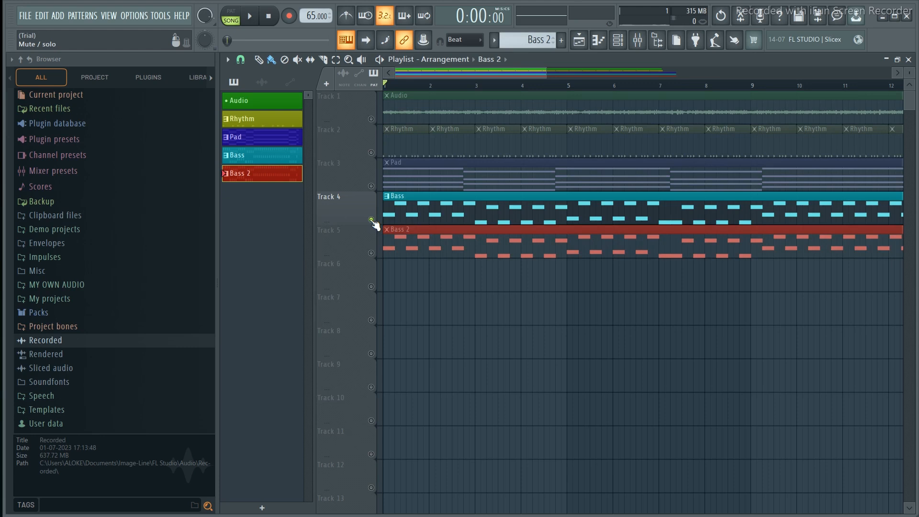
{"action": "key", "text": "space"}
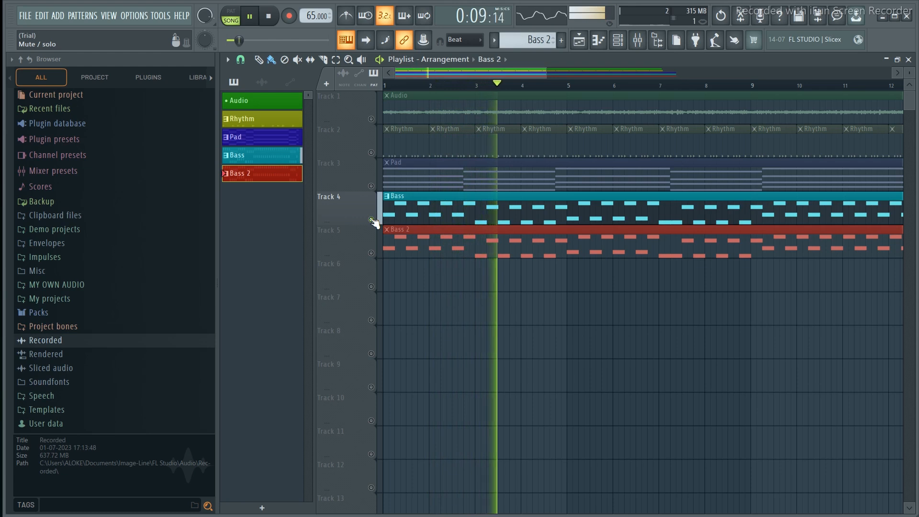
{"action": "key", "text": "space"}
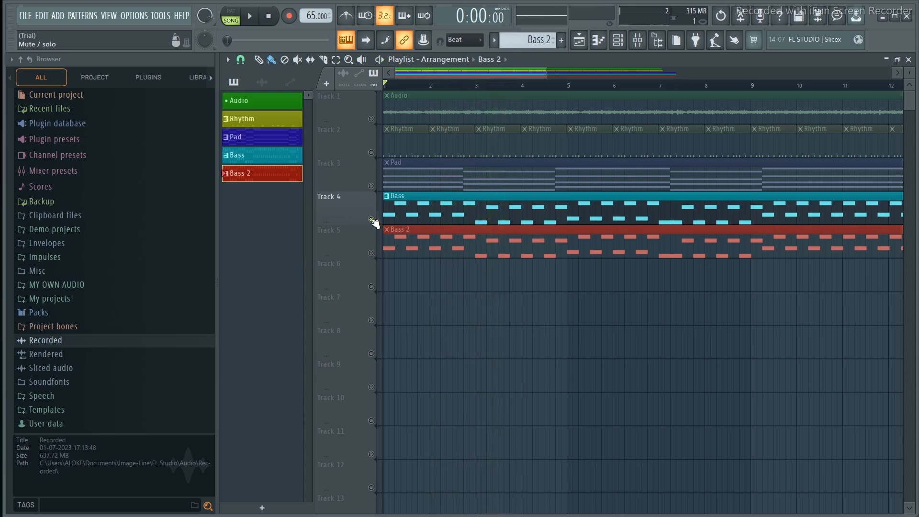
Step: Solo the Bass 2 clip's track, Track 5, and play it from the start to hear it alone
{"action": "left_click", "coordinate": [371, 254]}
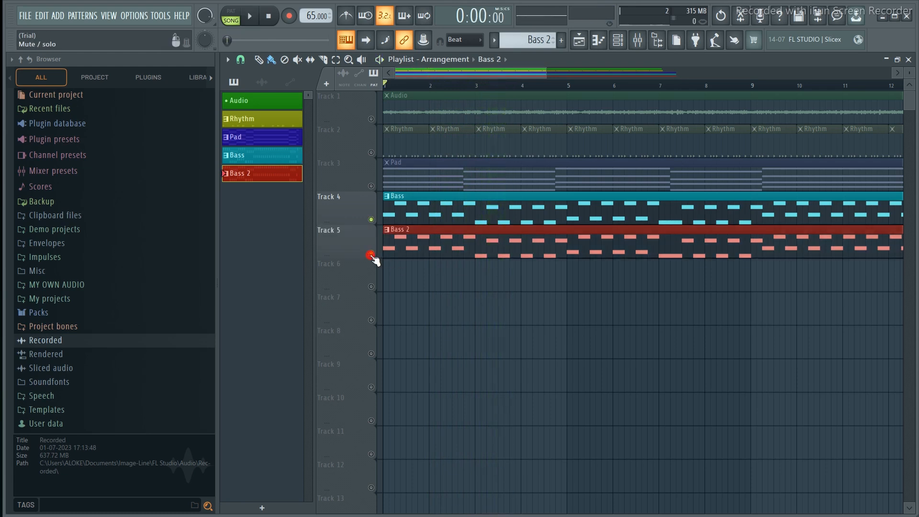
{"action": "right_click", "coordinate": [372, 254]}
{"action": "key", "text": "space"}
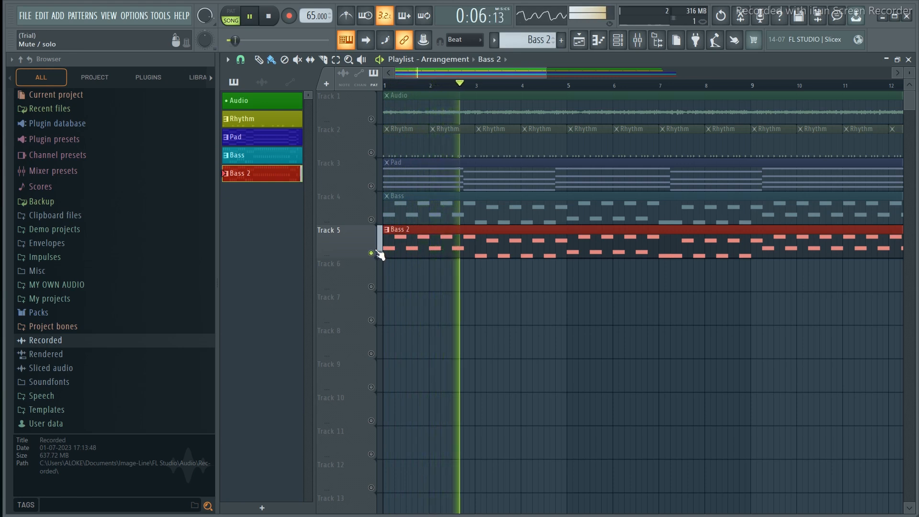
{"action": "key", "text": "space"}
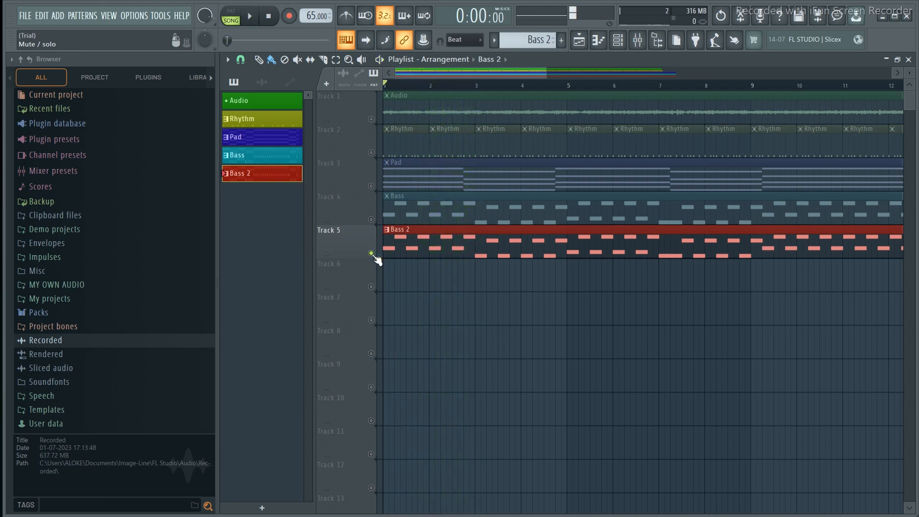
Step: Bring all tracks back and set the Simple bass channel's volume to 78% while playing the full arrangement
{"action": "right_click", "coordinate": [372, 254]}
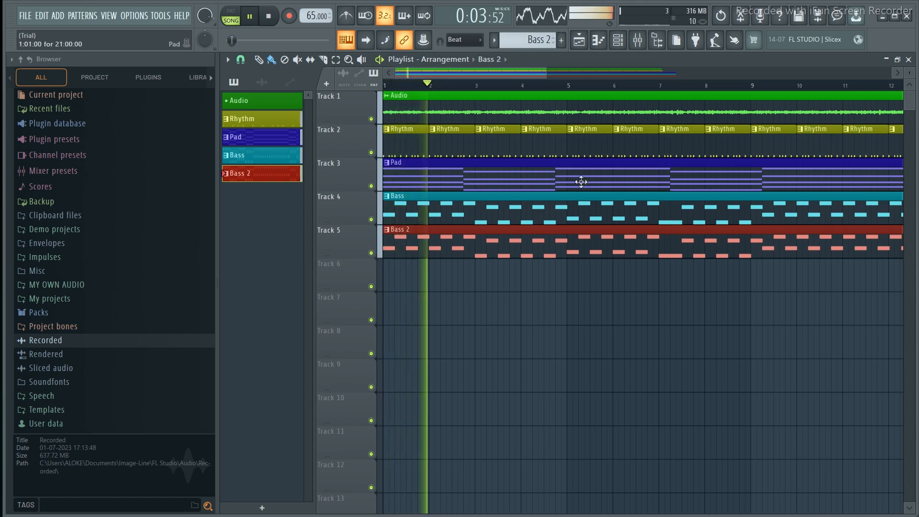
{"action": "left_click", "coordinate": [618, 40]}
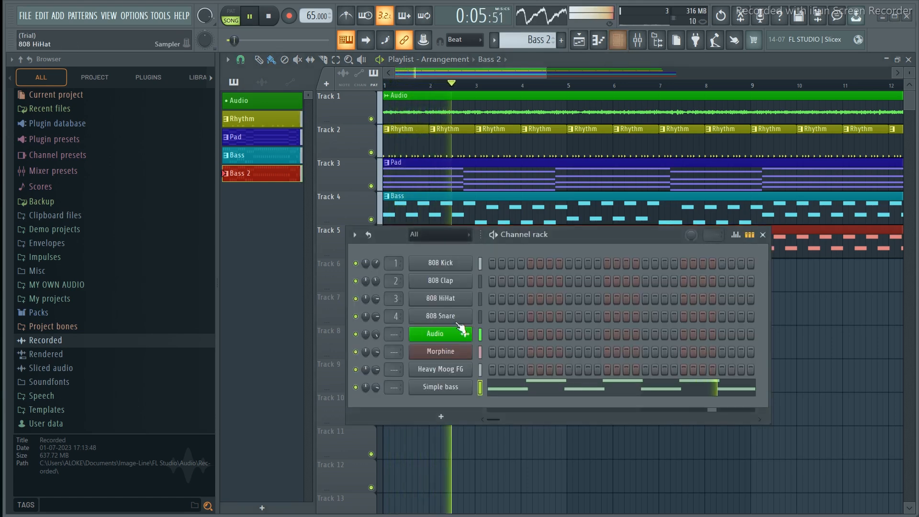
{"action": "mouse_move", "coordinate": [376, 389]}
{"action": "left_mouse_down"}
{"action": "mouse_move", "coordinate": [377, 372]}
{"action": "mouse_move", "coordinate": [376, 394]}
{"action": "left_mouse_up"}
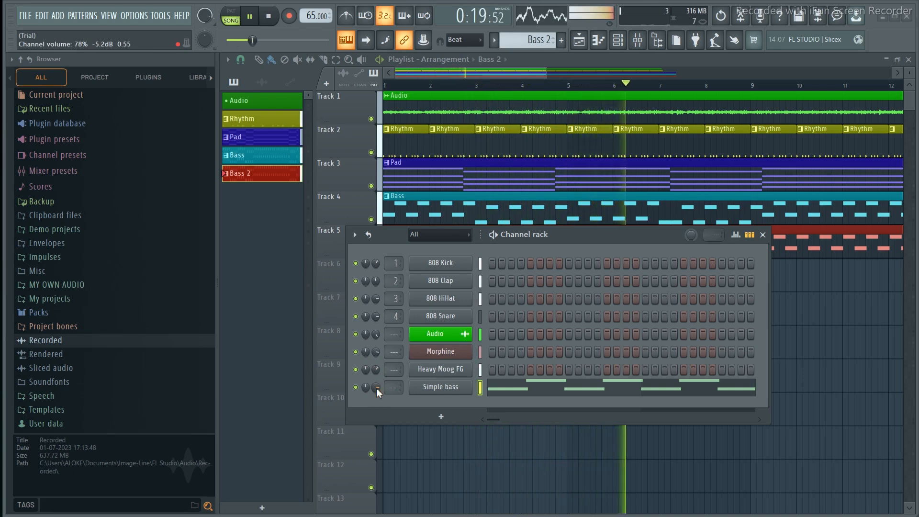
{"action": "left_click", "coordinate": [763, 235]}
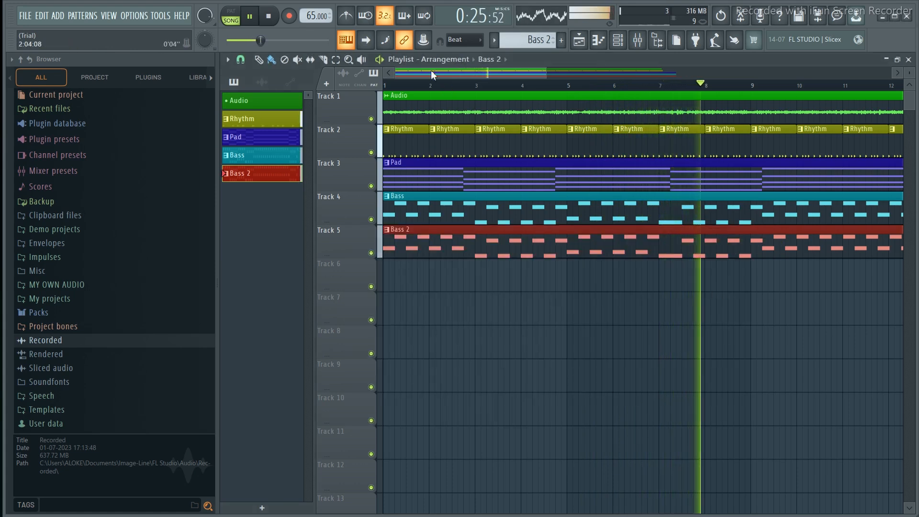
{"action": "left_click_drag", "start_coordinate": [430, 70], "coordinate": [501, 69]}
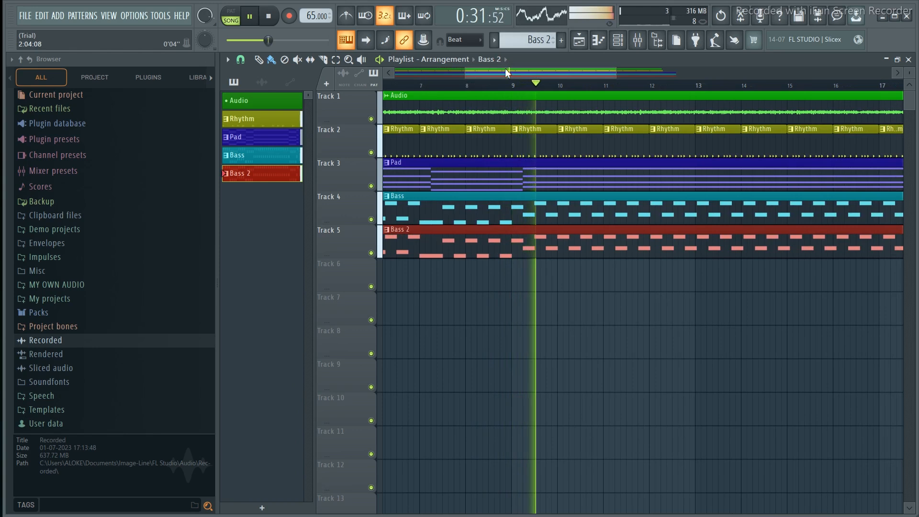
{"action": "key", "text": "space"}
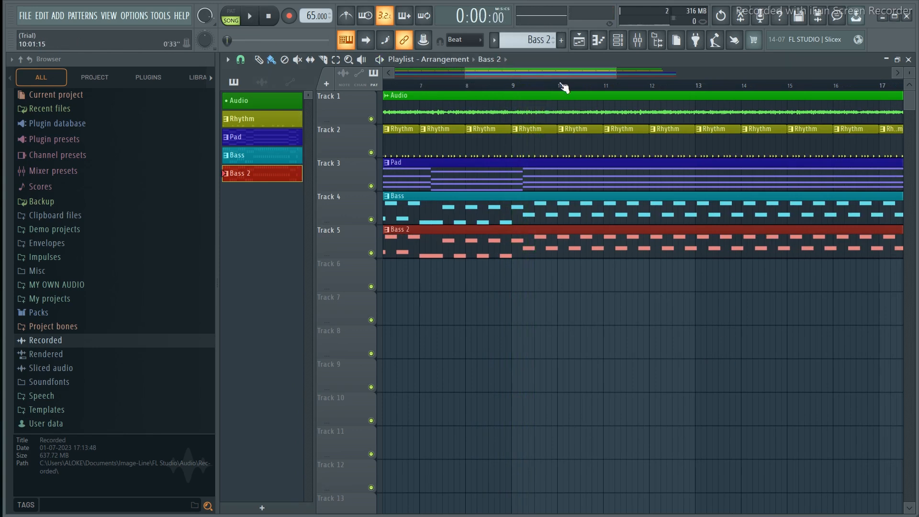
Step: Select all clips in the playlist and move them together so that the arrangement starts at 7:02:00
{"action": "left_click_drag", "start_coordinate": [541, 72], "coordinate": [413, 73]}
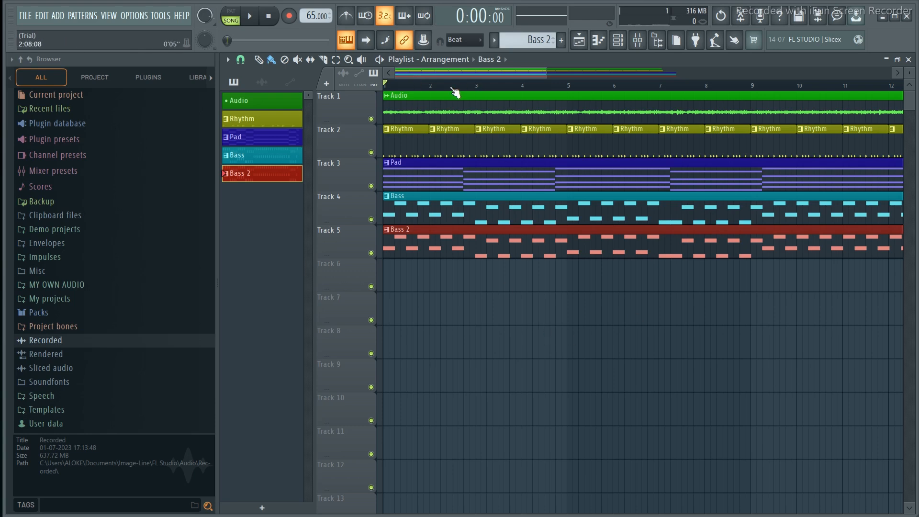
{"action": "left_click_drag", "start_coordinate": [452, 89], "coordinate": [522, 248]}
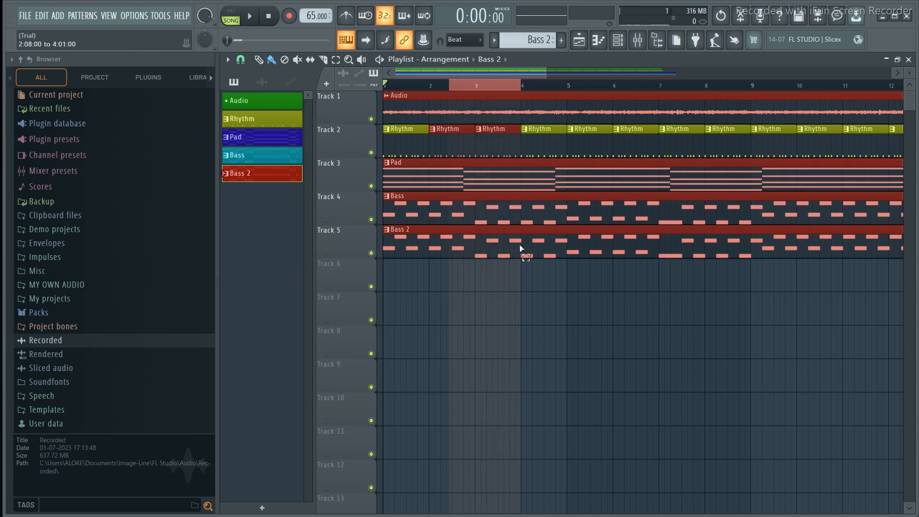
{"action": "key", "text": "ctrl+a"}
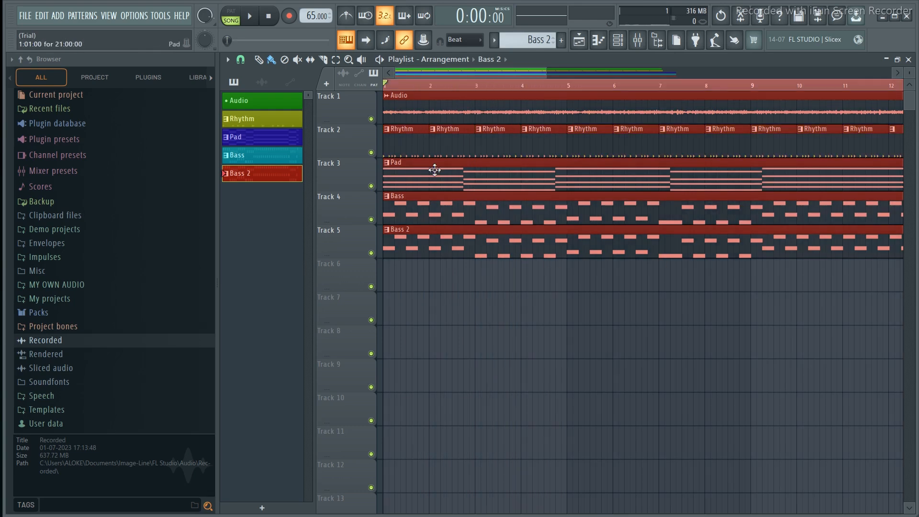
{"action": "left_click_drag", "start_coordinate": [454, 101], "coordinate": [733, 96]}
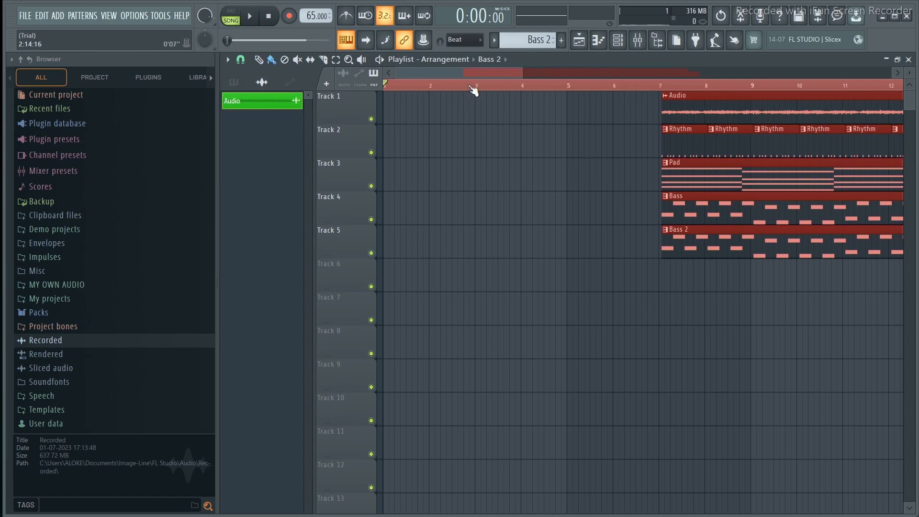
{"action": "left_click", "coordinate": [398, 87]}
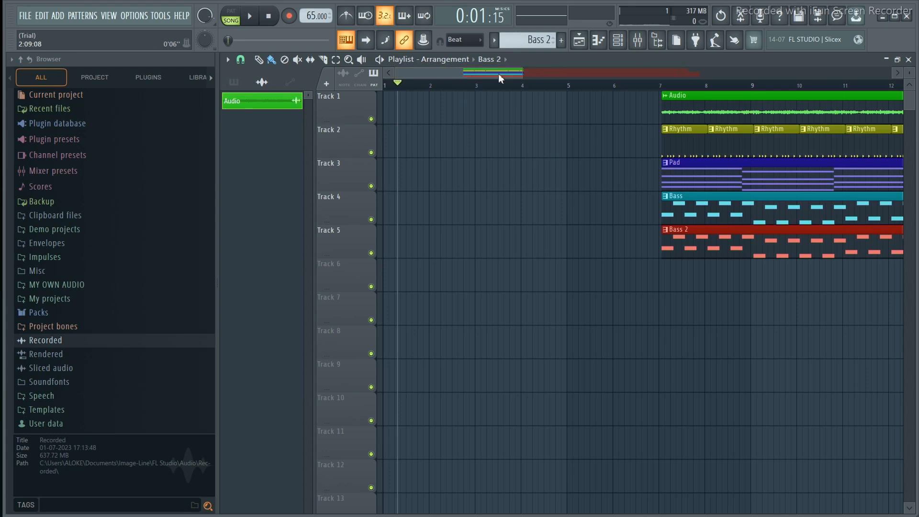
Step: Solo Track 1 and play the Audio clip from 7:02:00, pausing shortly after bar 11
{"action": "left_click_drag", "start_coordinate": [437, 71], "coordinate": [486, 72]}
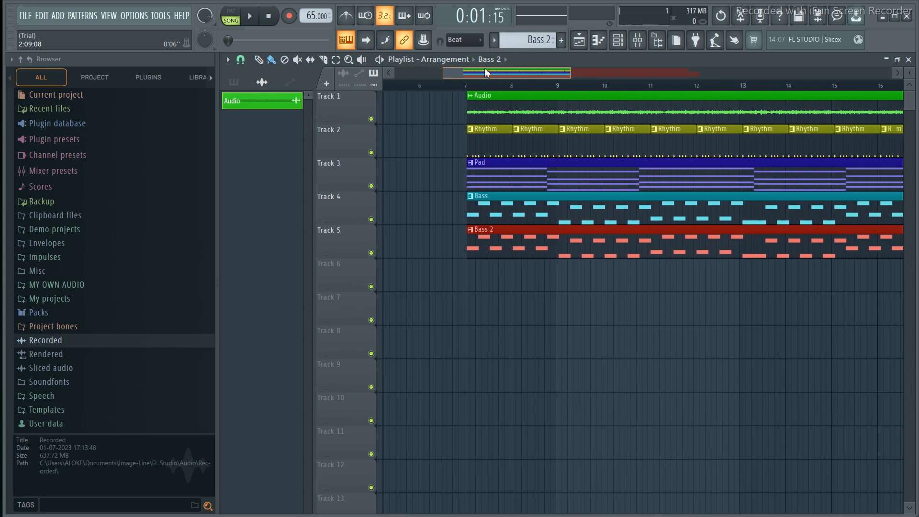
{"action": "left_click", "coordinate": [468, 86]}
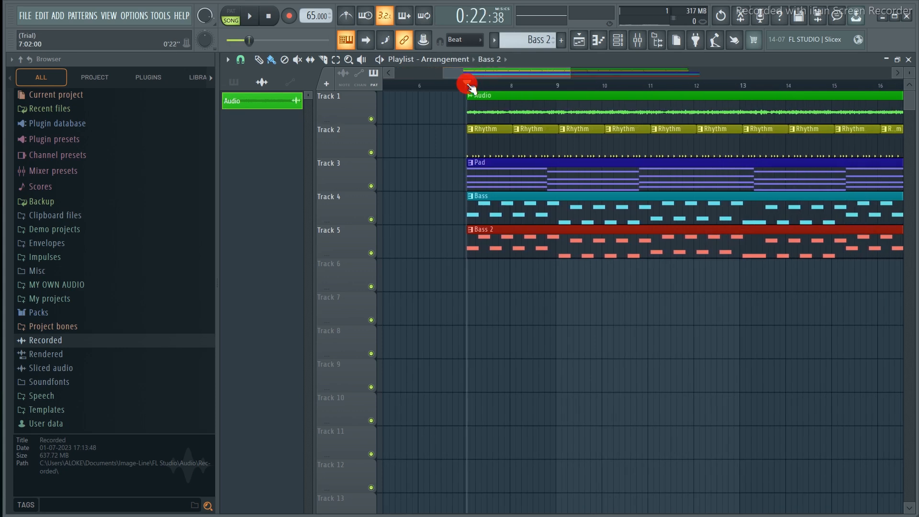
{"action": "right_click", "coordinate": [372, 119]}
{"action": "key", "text": "space"}
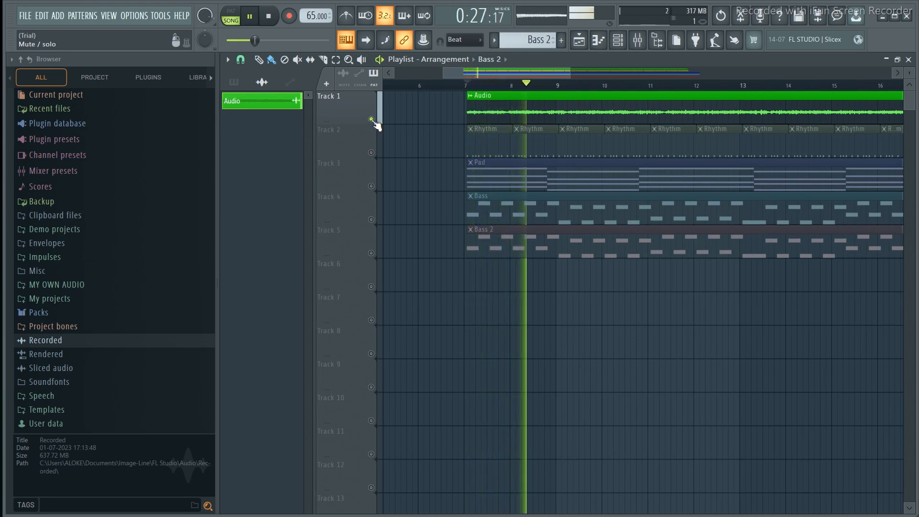
{"action": "left_click", "coordinate": [250, 17]}
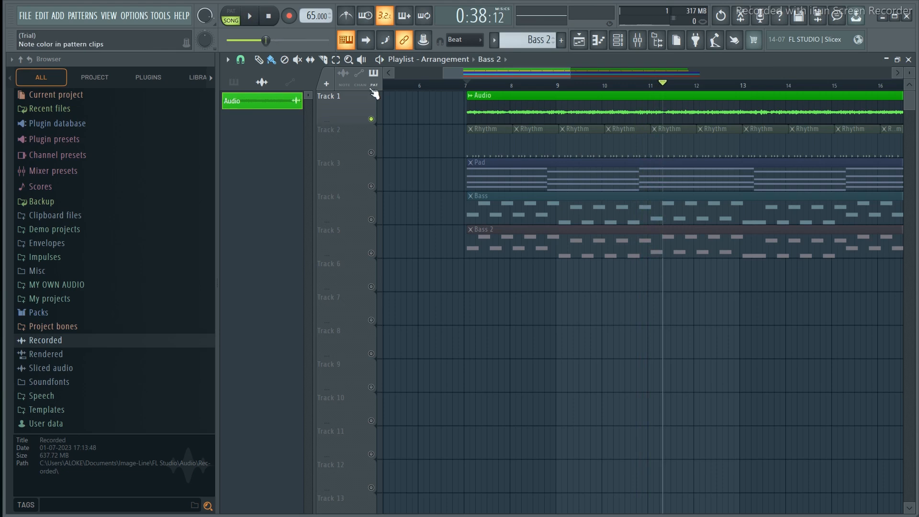
Step: Slice the Audio and Pad clips at the paused playhead, at 11:07
{"action": "left_click", "coordinate": [324, 59]}
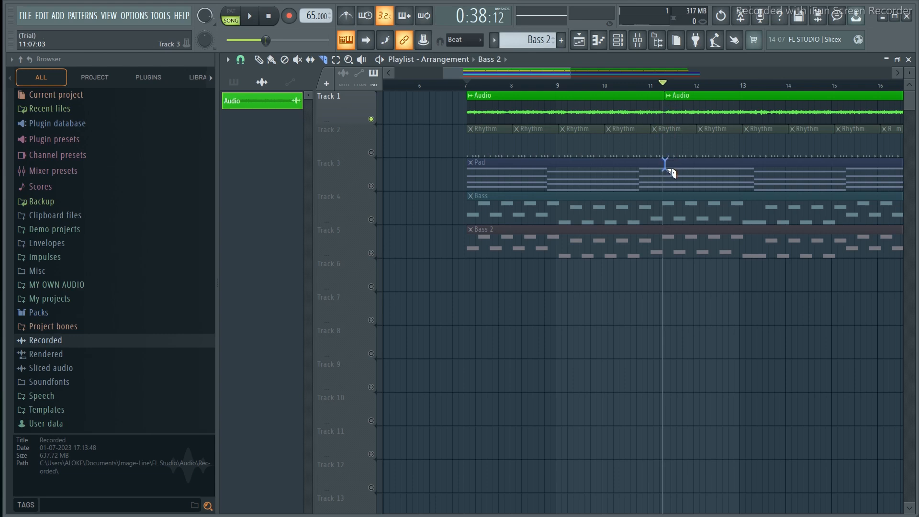
{"action": "left_click_drag", "start_coordinate": [665, 169], "coordinate": [665, 186]}
Step: Place a copy of the first Audio slice on Track 1 ahead of the original, starting at 2:12:00
{"action": "left_click", "coordinate": [563, 99]}
{"action": "left_click_drag", "start_coordinate": [518, 73], "coordinate": [440, 71]}
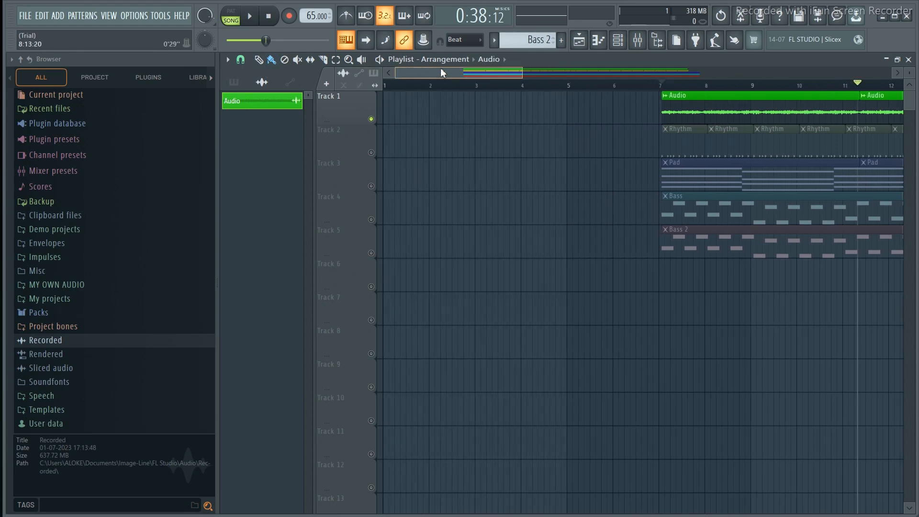
{"action": "left_click", "coordinate": [388, 111]}
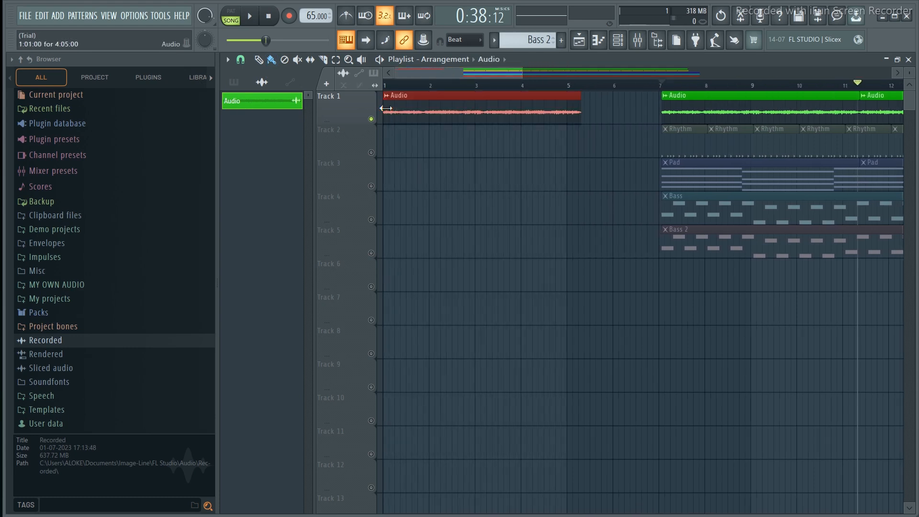
{"action": "left_click_drag", "start_coordinate": [475, 99], "coordinate": [552, 97]}
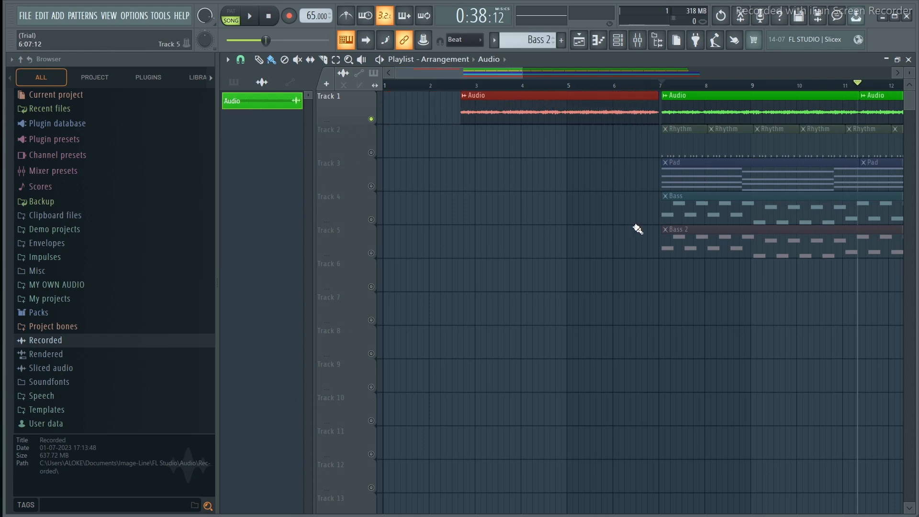
Step: Unmute Tracks 2 to 5 and place a copy of the first Pad slice on Track 3, ending where the original starts
{"action": "left_click", "coordinate": [698, 168]}
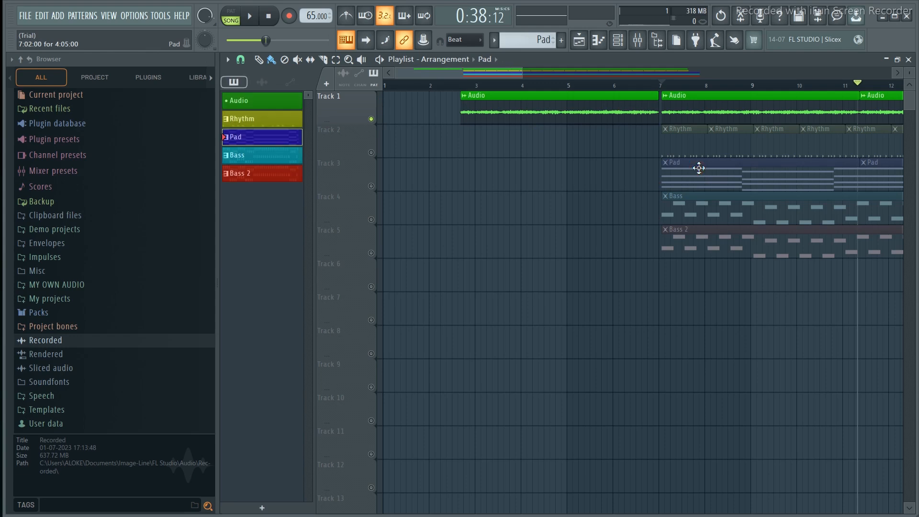
{"action": "left_click", "coordinate": [371, 186]}
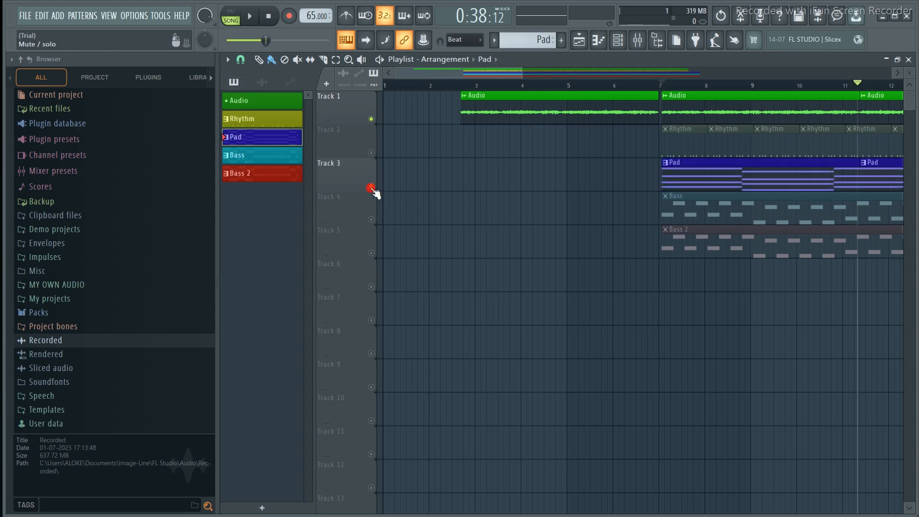
{"action": "left_click", "coordinate": [371, 152]}
{"action": "left_click", "coordinate": [371, 219]}
{"action": "left_click", "coordinate": [372, 253]}
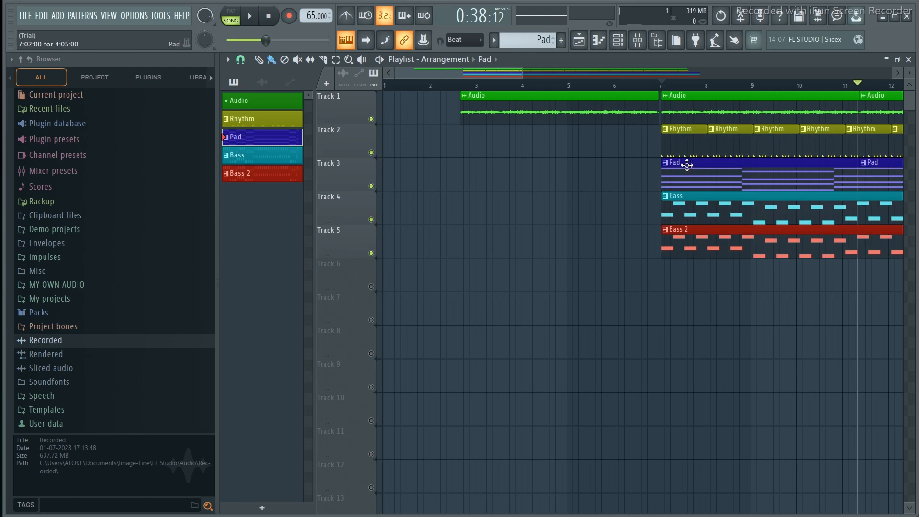
{"action": "left_click", "coordinate": [469, 177]}
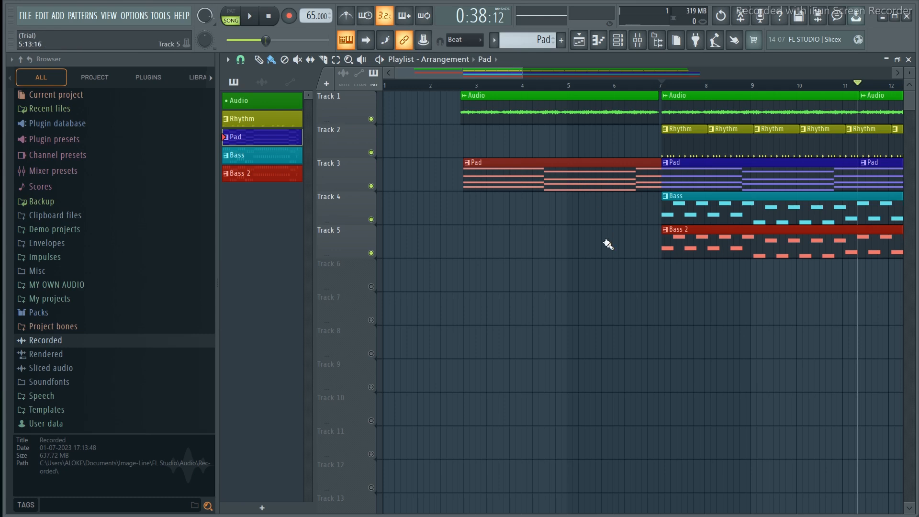
Step: Align the copied Audio clip with the start of the Pad copy and play the new intro into the main section
{"action": "left_click", "coordinate": [458, 84]}
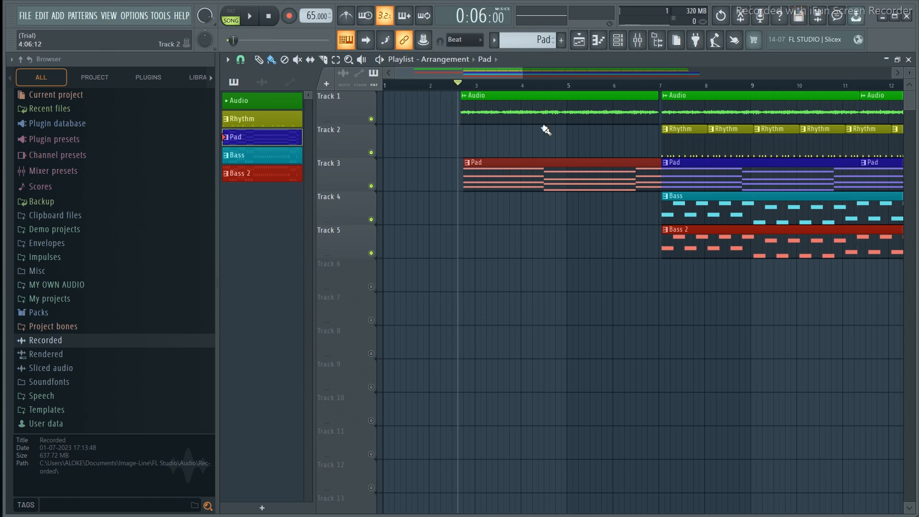
{"action": "left_click", "coordinate": [589, 102]}
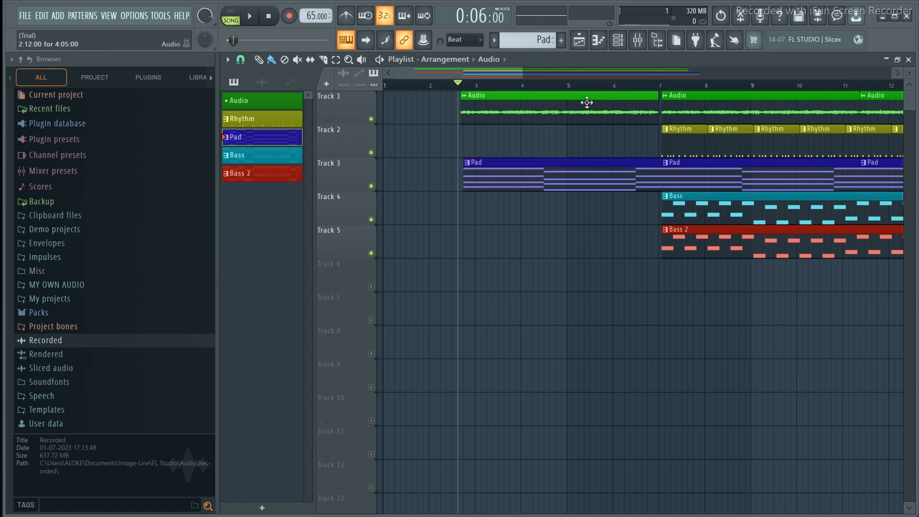
{"action": "left_click_drag", "start_coordinate": [588, 104], "coordinate": [589, 104]}
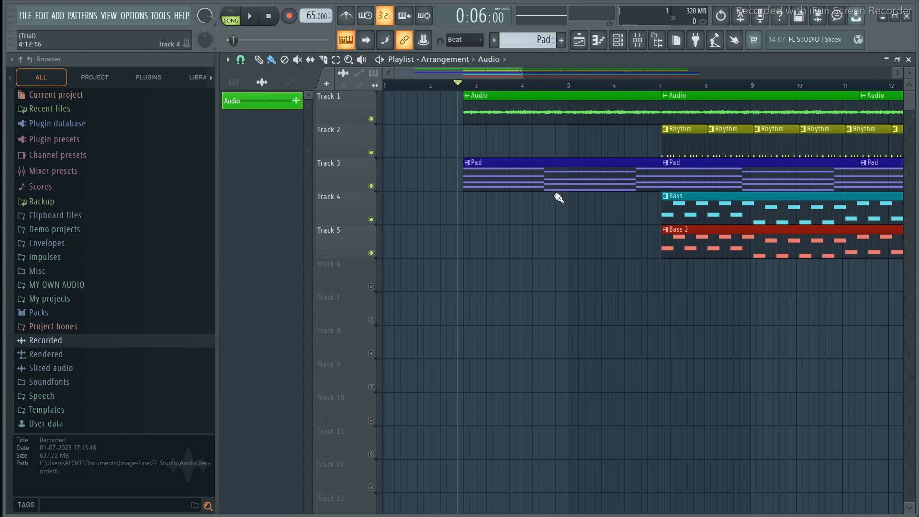
{"action": "key", "text": "space"}
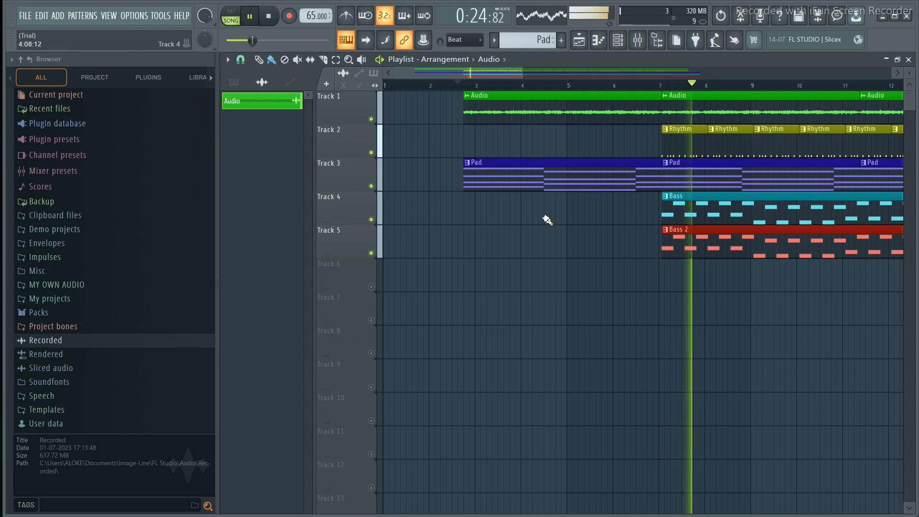
{"action": "key", "text": "space"}
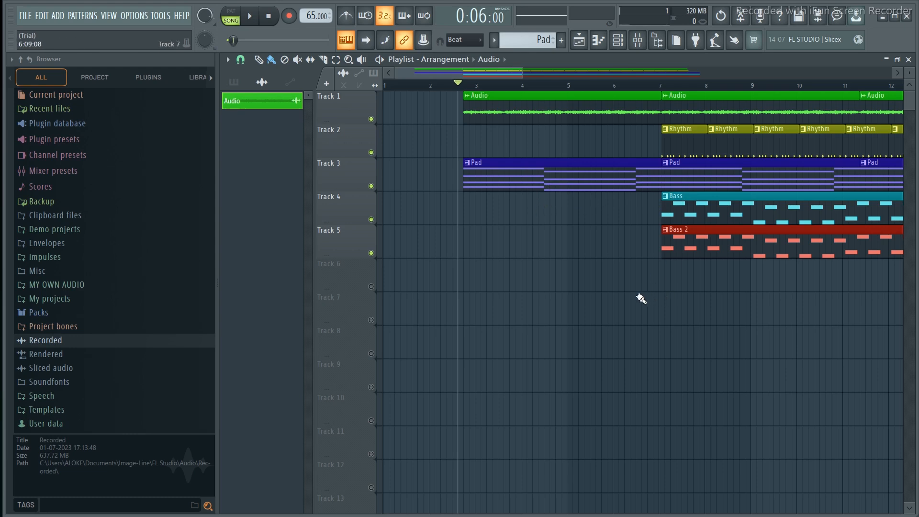
Step: Create a new pattern named Roll and give it the Medium Red Violet colour #910D6D
{"action": "left_click", "coordinate": [562, 40]}
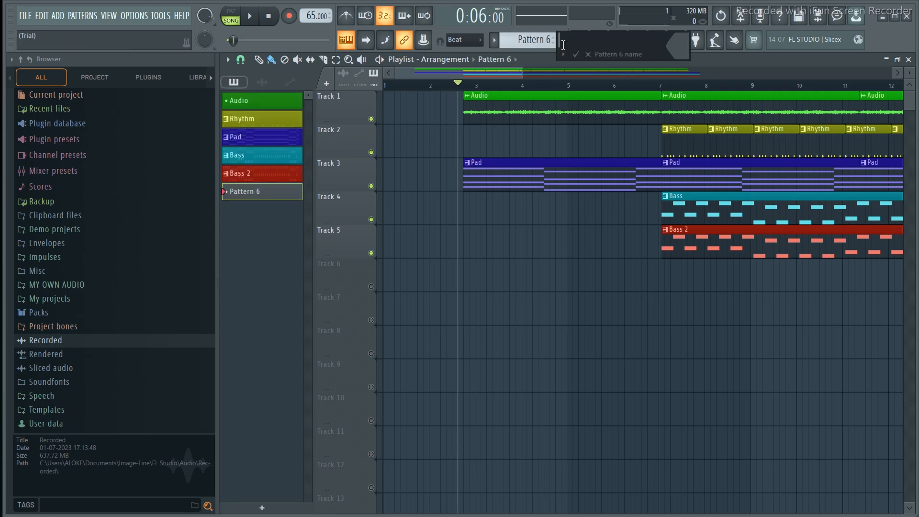
{"action": "left_click", "coordinate": [683, 44]}
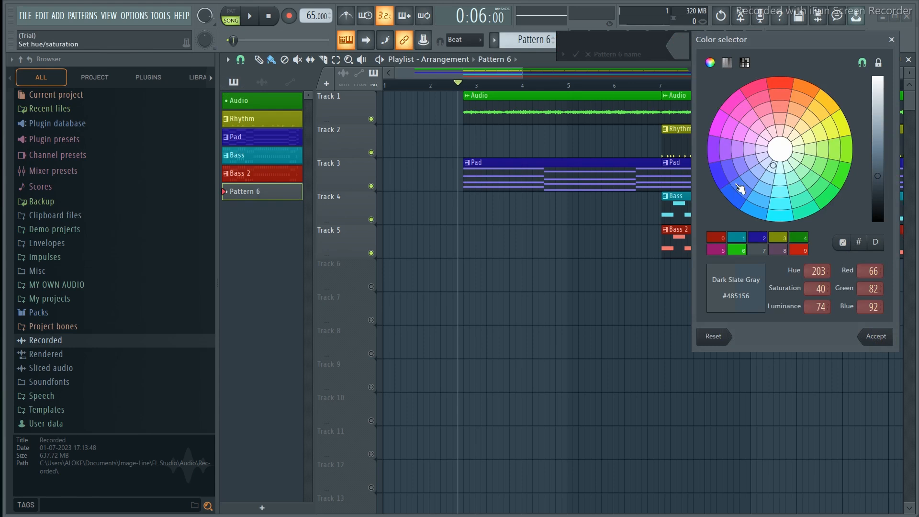
{"action": "left_click", "coordinate": [729, 113]}
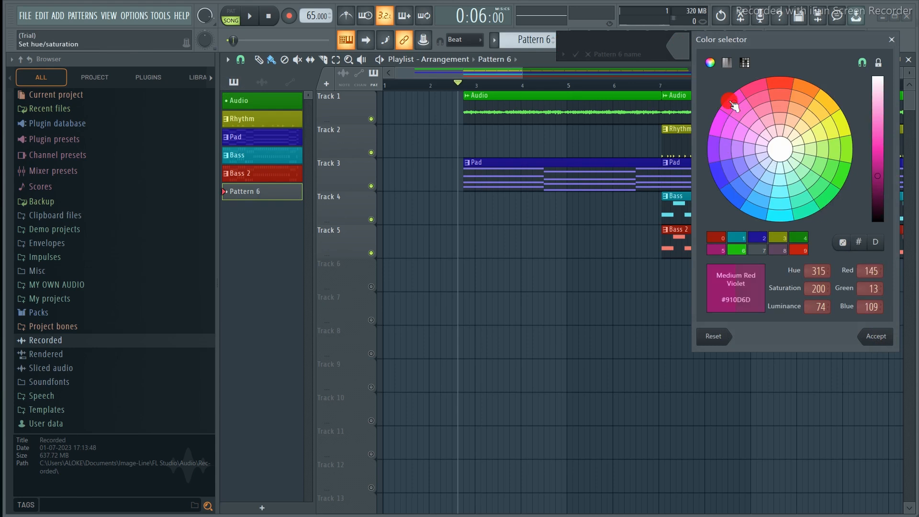
{"action": "left_click", "coordinate": [876, 336]}
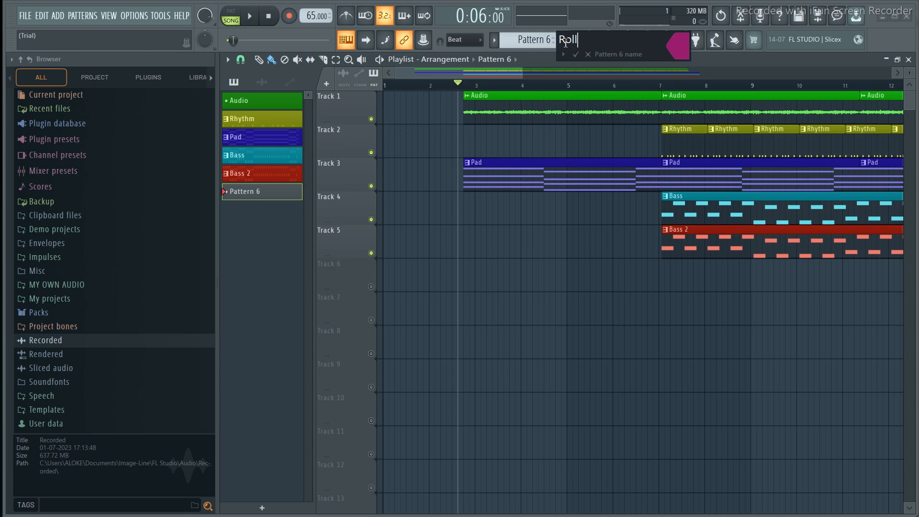
{"action": "left_click", "coordinate": [576, 54]}
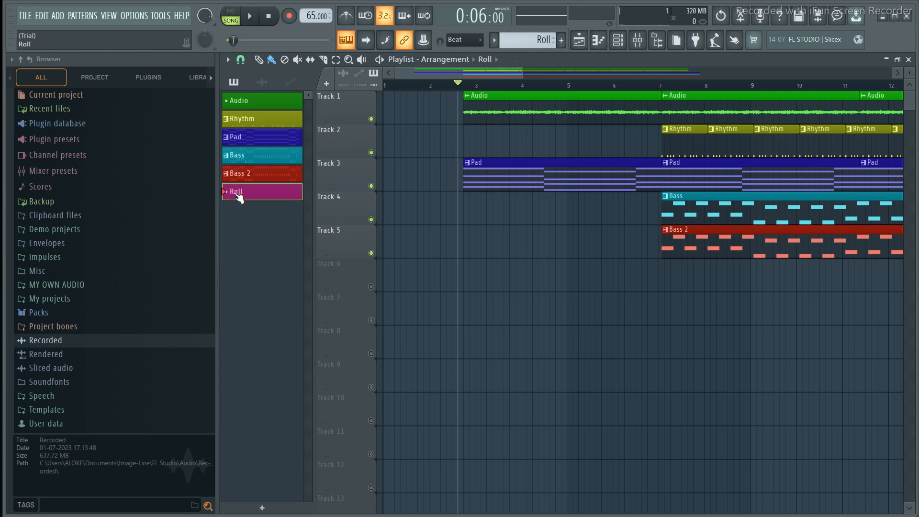
Step: Fill the first four steps of the 808 Kick, 808 Clap, 808 HiHat and 808 Snare channels in the Roll pattern
{"action": "left_click", "coordinate": [618, 40]}
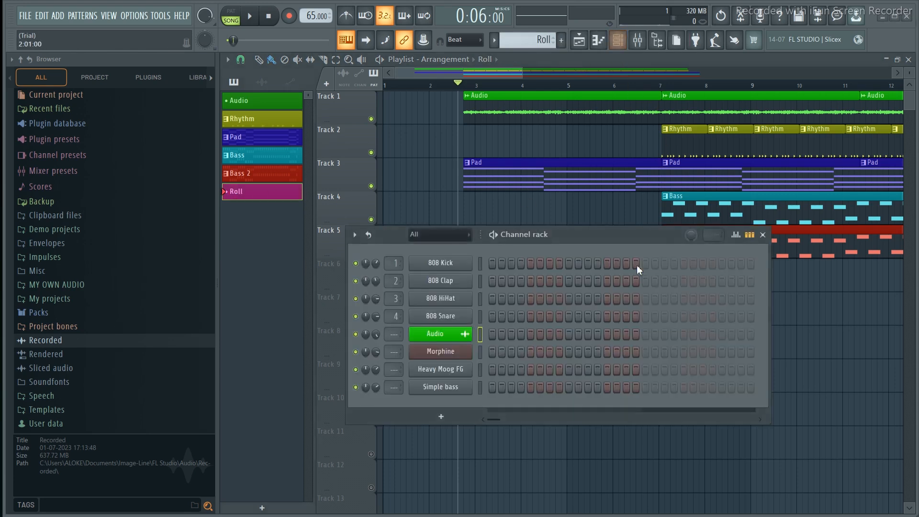
{"action": "left_click_drag", "start_coordinate": [491, 266], "coordinate": [514, 266]}
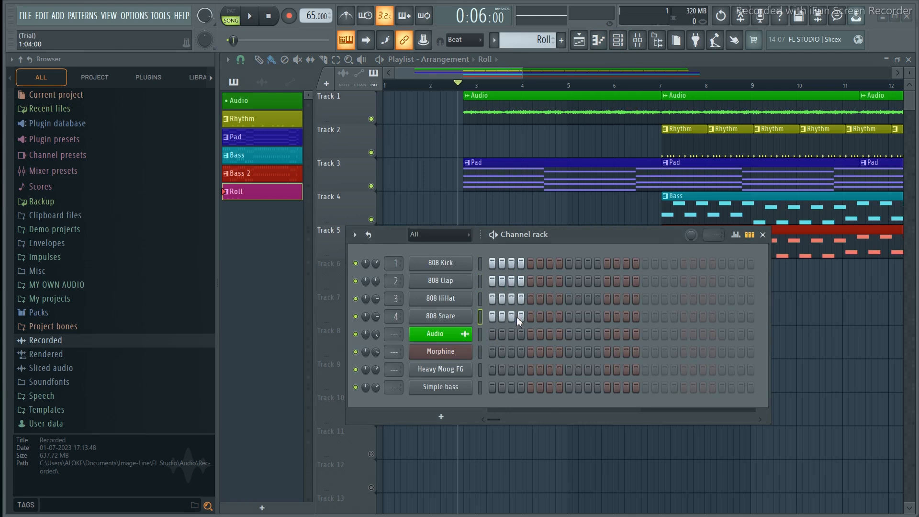
{"action": "left_click", "coordinate": [763, 235]}
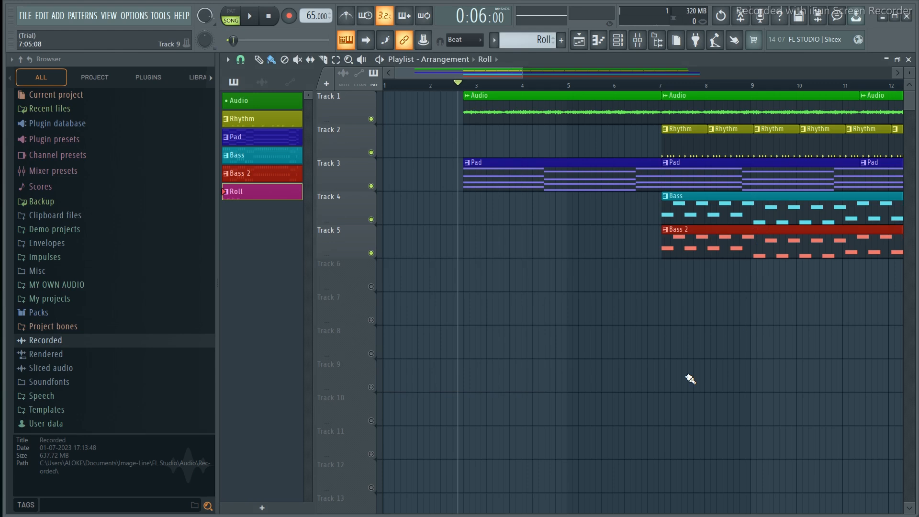
Step: Place a Roll clip on Track 6 where the Rhythm and Bass clips start, and unmute the track
{"action": "left_click", "coordinate": [666, 278]}
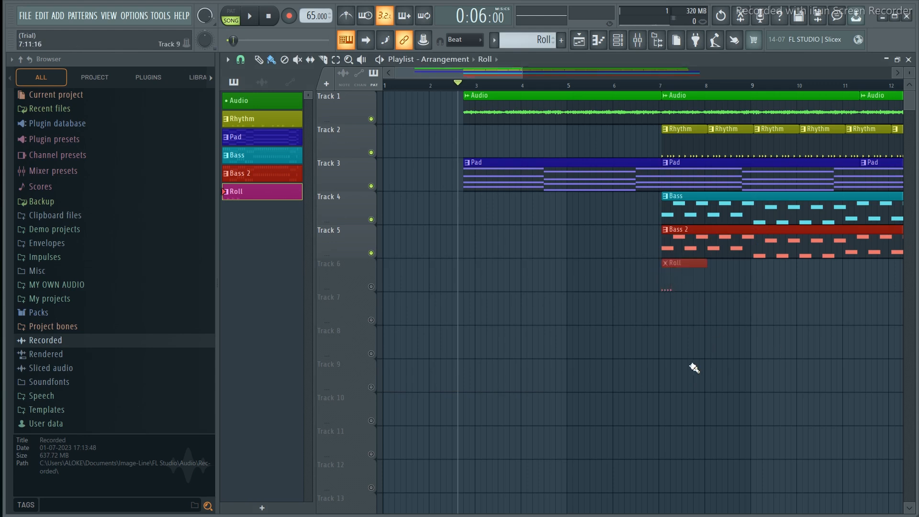
{"action": "key", "text": "space"}
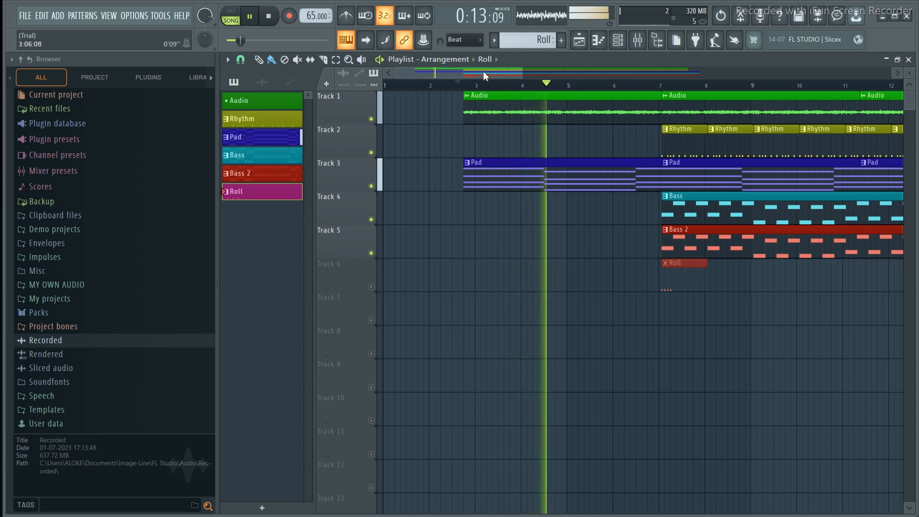
{"action": "left_click_drag", "start_coordinate": [484, 73], "coordinate": [510, 75]}
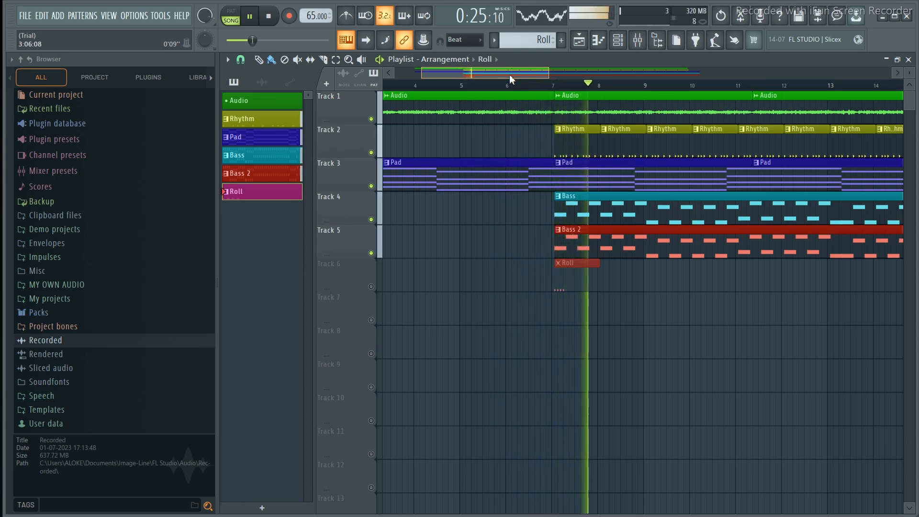
{"action": "key", "text": "space"}
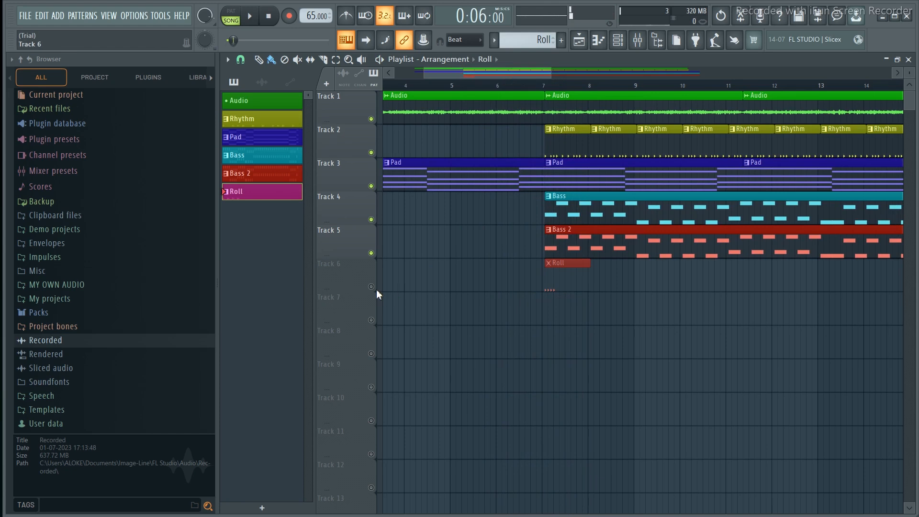
{"action": "left_click", "coordinate": [373, 288]}
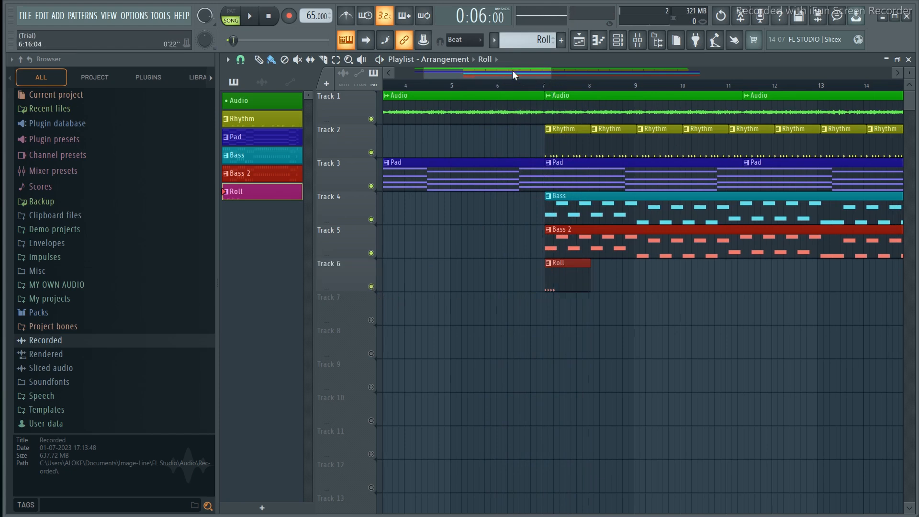
Step: Play the song from the beginning through the intro into the main section and check the Roll pattern's drum steps
{"action": "left_click_drag", "start_coordinate": [512, 70], "coordinate": [510, 73]}
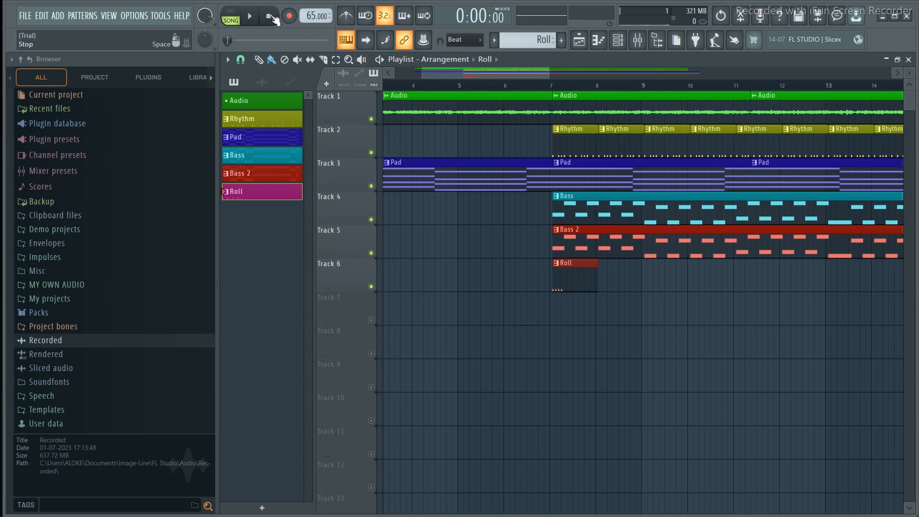
{"action": "key", "text": "space"}
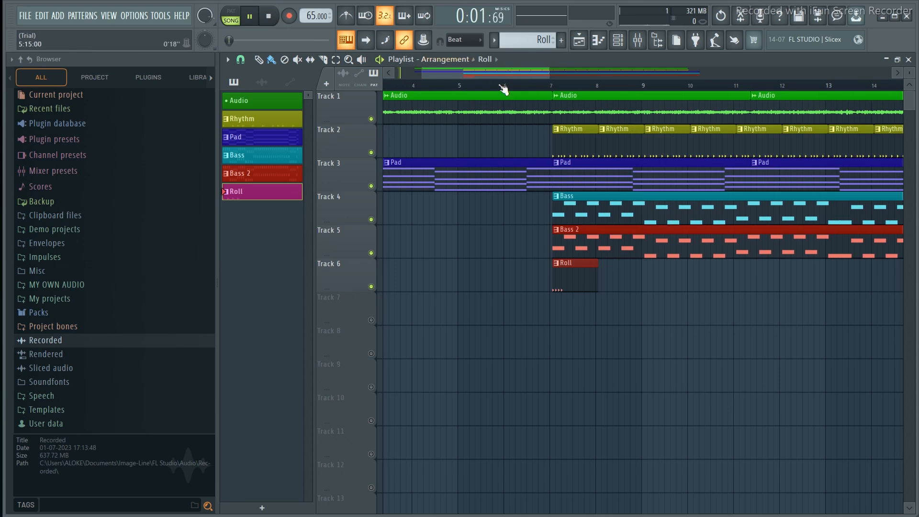
{"action": "left_click_drag", "start_coordinate": [493, 73], "coordinate": [383, 79]}
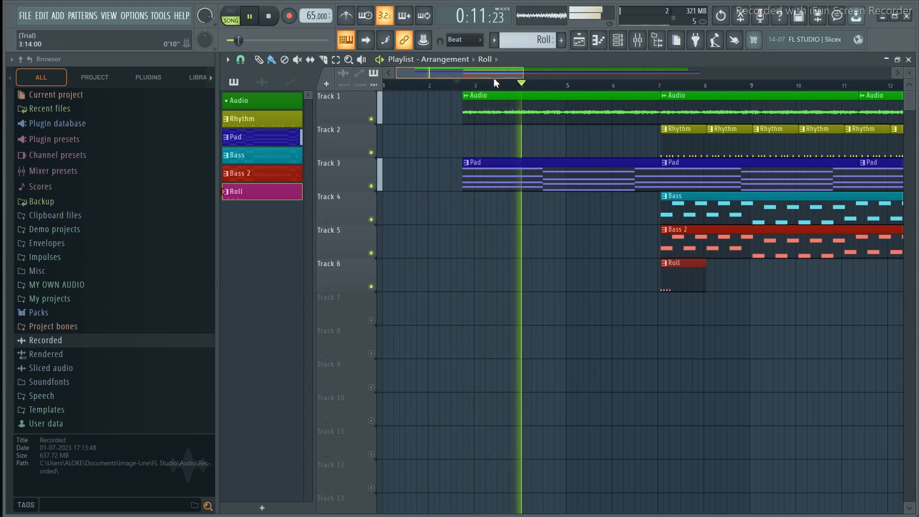
{"action": "left_click_drag", "start_coordinate": [493, 77], "coordinate": [507, 77]}
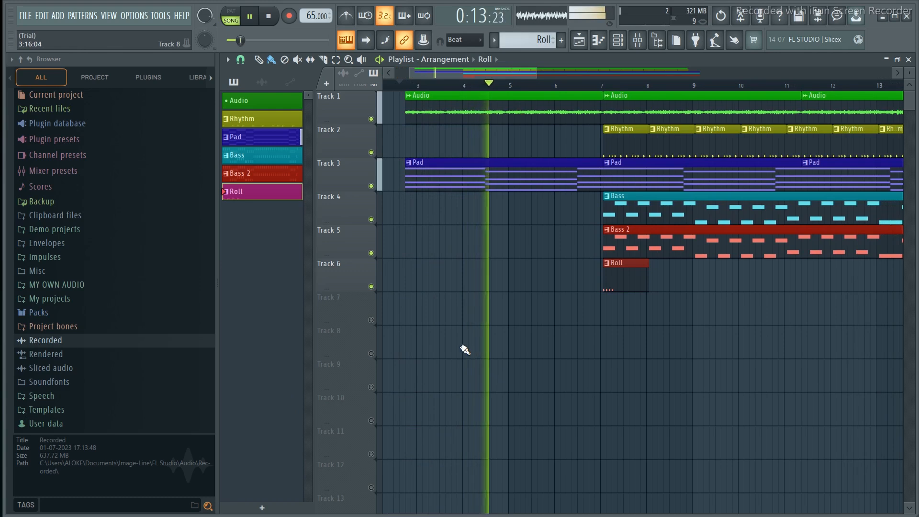
{"action": "key", "text": "F6"}
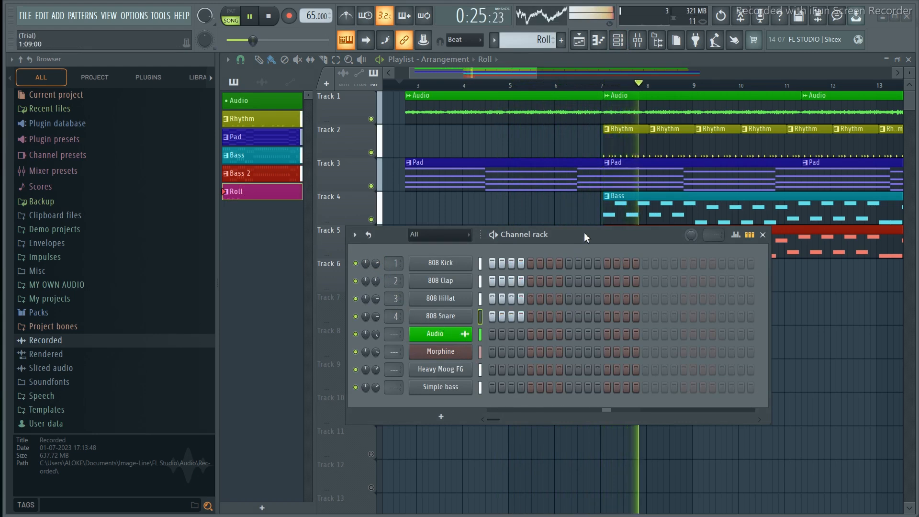
{"action": "left_click_drag", "start_coordinate": [581, 234], "coordinate": [439, 347]}
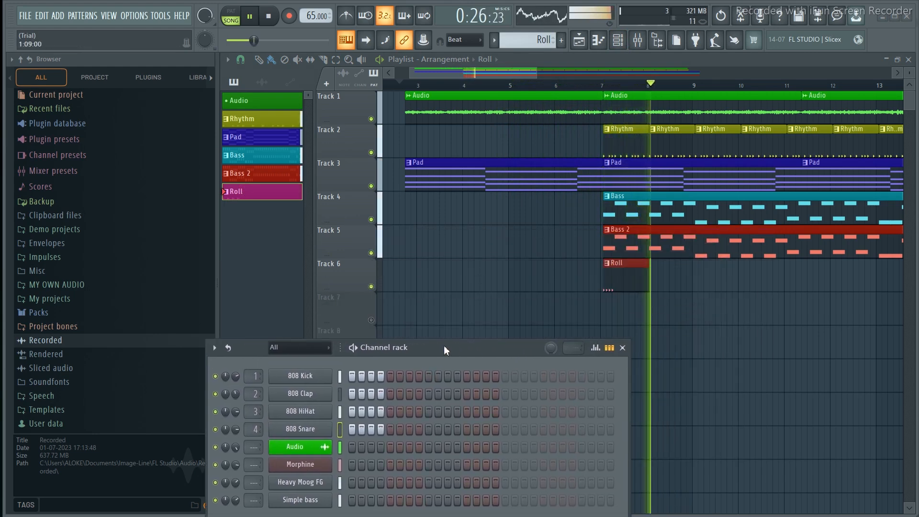
{"action": "left_click", "coordinate": [623, 348]}
{"action": "key", "text": "space"}
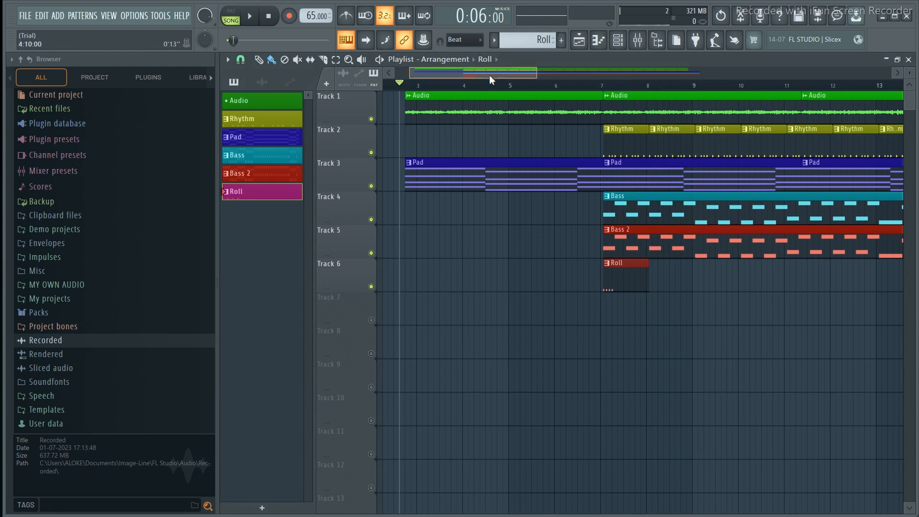
Step: Look over the arrangement from the intro to its end, and play it from 0:22:15, just before the Roll clip
{"action": "left_click_drag", "start_coordinate": [489, 76], "coordinate": [464, 75]}
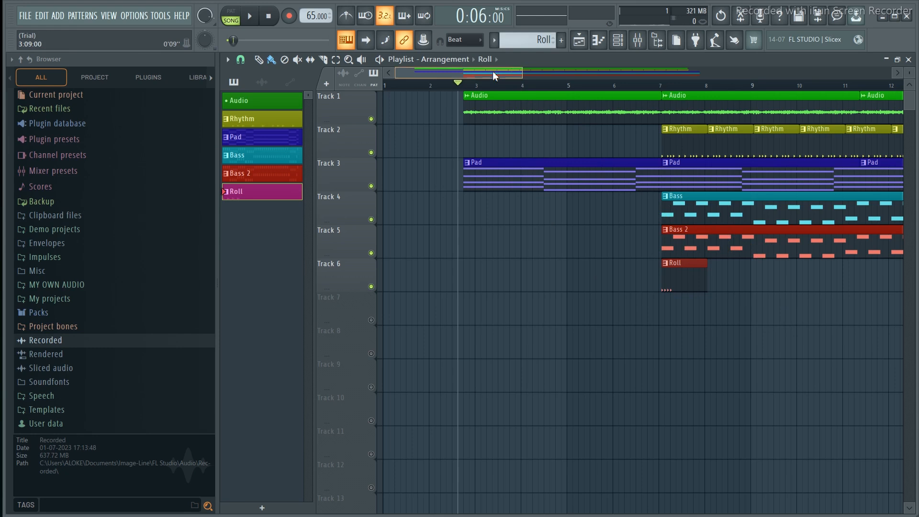
{"action": "left_click_drag", "start_coordinate": [492, 71], "coordinate": [466, 73]}
{"action": "left_click_drag", "start_coordinate": [491, 68], "coordinate": [716, 67]}
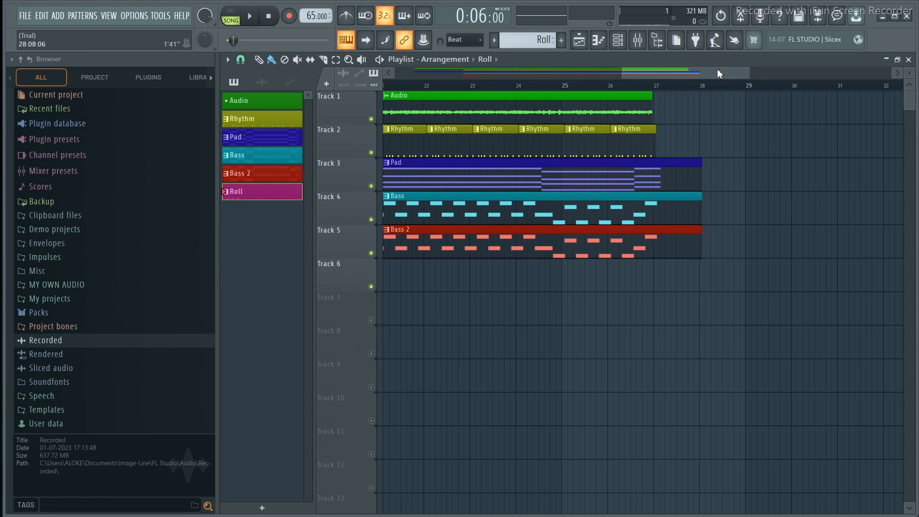
{"action": "left_click_drag", "start_coordinate": [718, 68], "coordinate": [772, 65]}
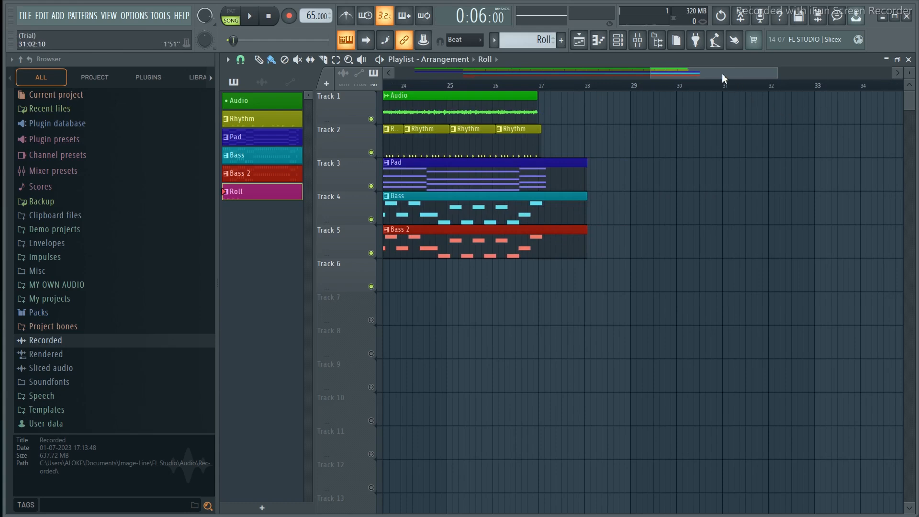
{"action": "left_click_drag", "start_coordinate": [723, 73], "coordinate": [490, 76]}
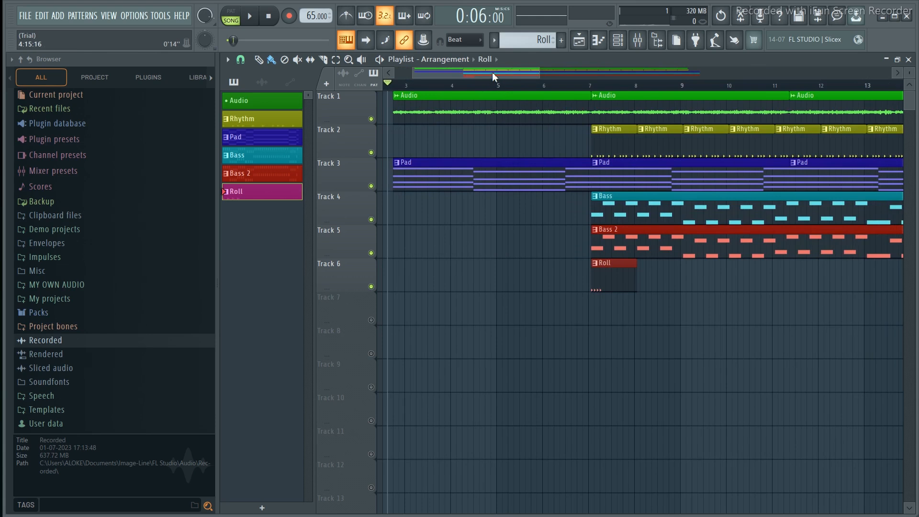
{"action": "left_click_drag", "start_coordinate": [492, 72], "coordinate": [716, 42]}
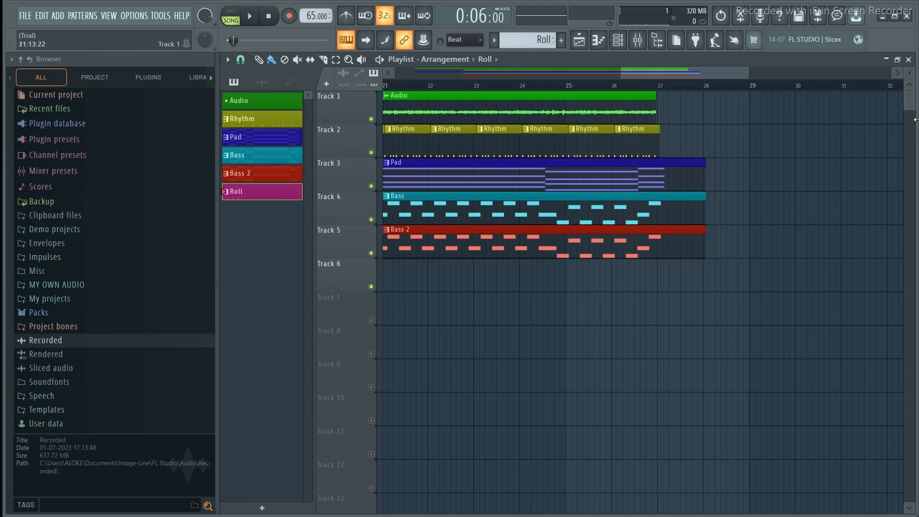
{"action": "left_click_drag", "start_coordinate": [683, 78], "coordinate": [430, 77]}
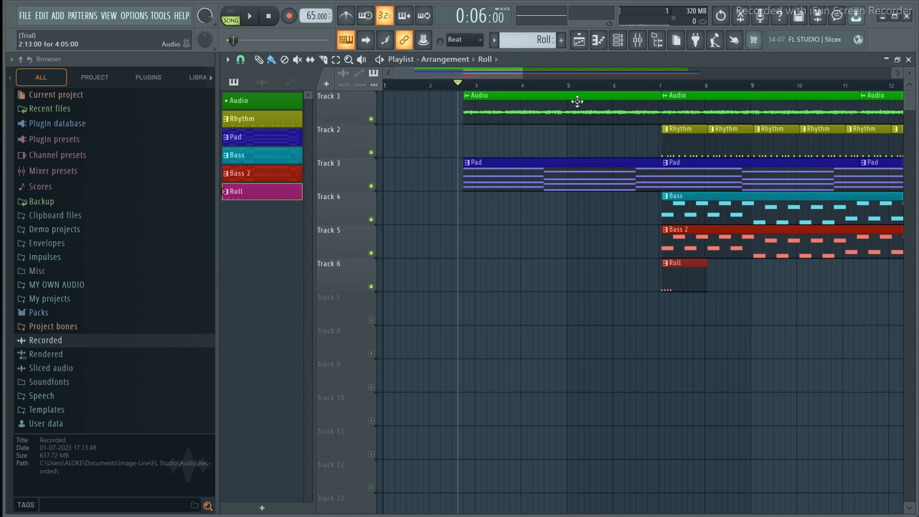
{"action": "left_click", "coordinate": [662, 89]}
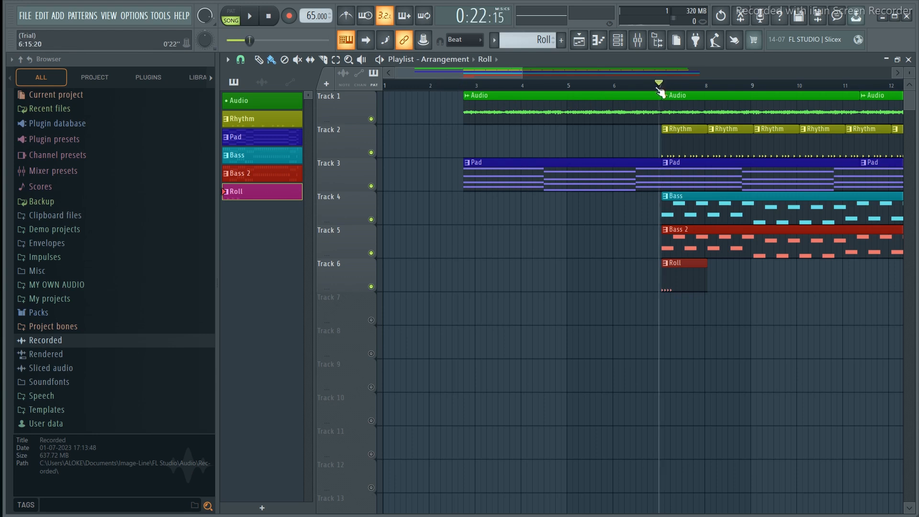
{"action": "key", "text": "space"}
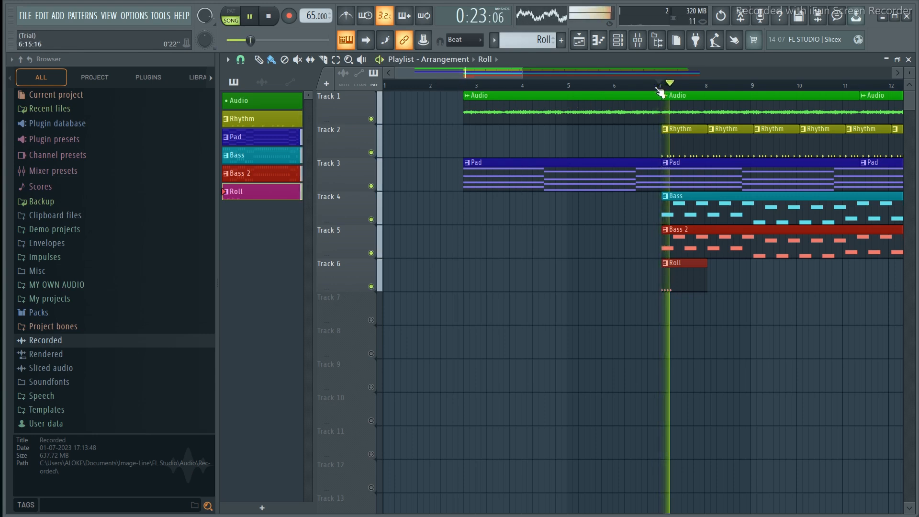